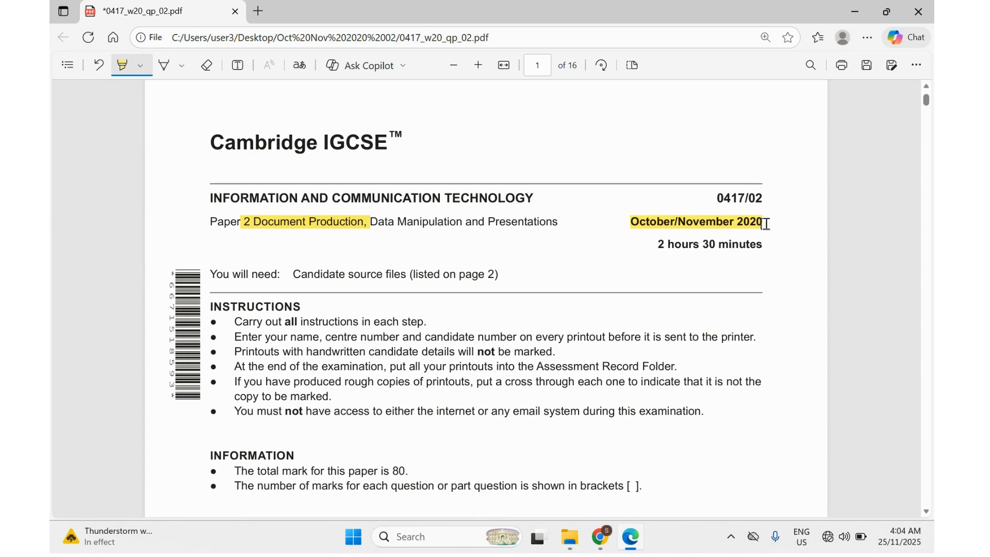
On page 2 of the exam paper, highlight the source file list, the Task 1 – Evidence Document heading and N220EVIDENCE.rtf.
scroll(545, 390, down, 5)
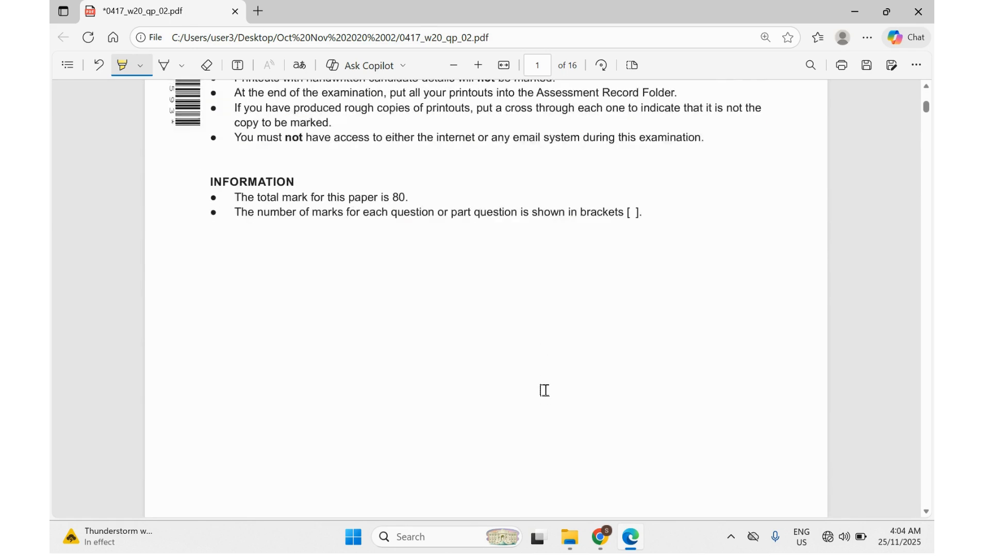
scroll(544, 390, down, 8)
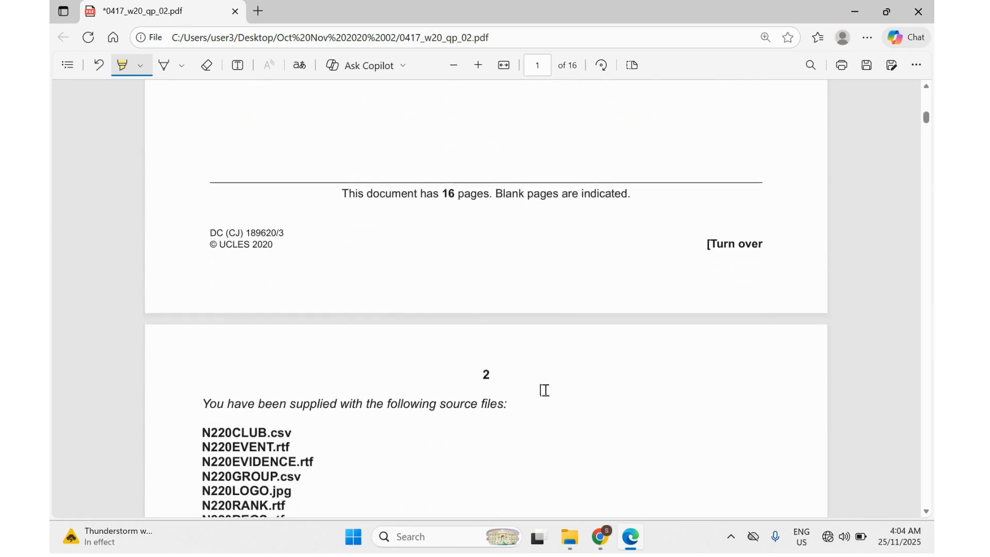
scroll(544, 390, down, 4)
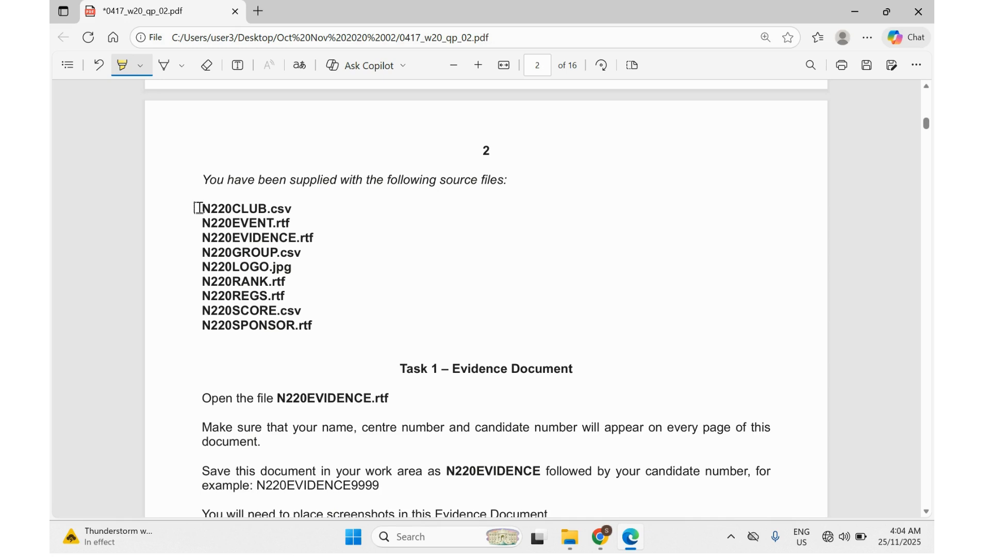
mouse_move(199, 208)
mouse_down()
mouse_move(281, 224)
mouse_move(269, 268)
mouse_move(280, 330)
mouse_move(303, 326)
mouse_up()
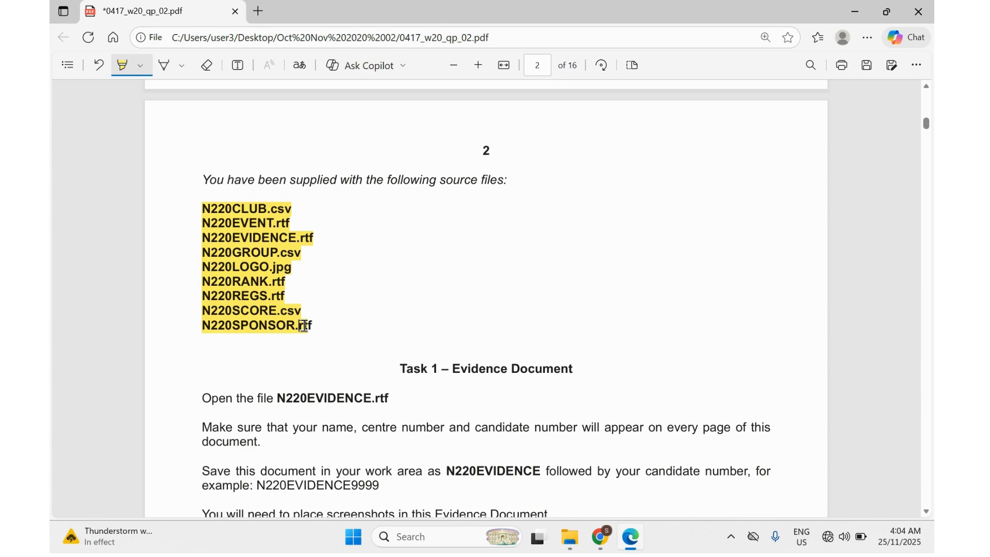
scroll(303, 326, down, 2)
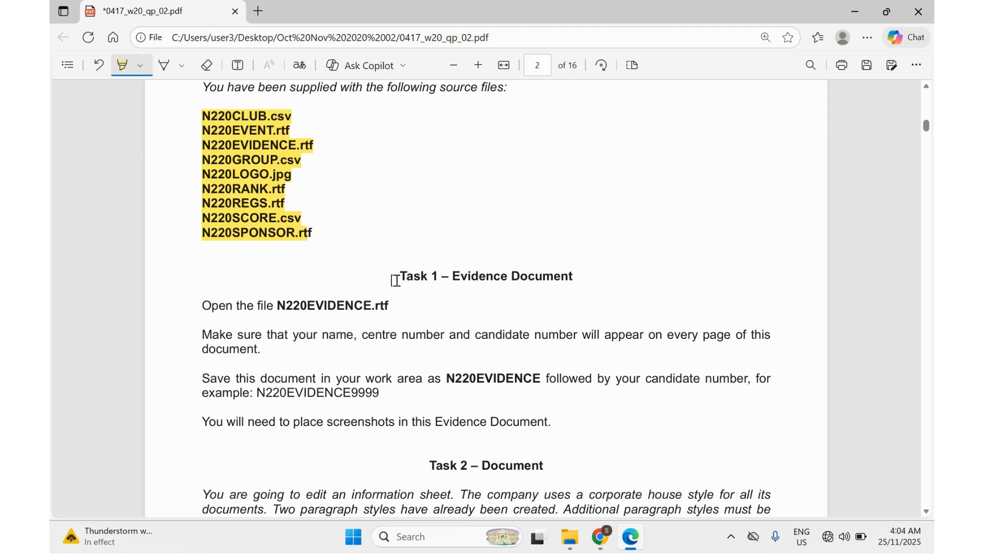
drag(395, 279, 567, 281)
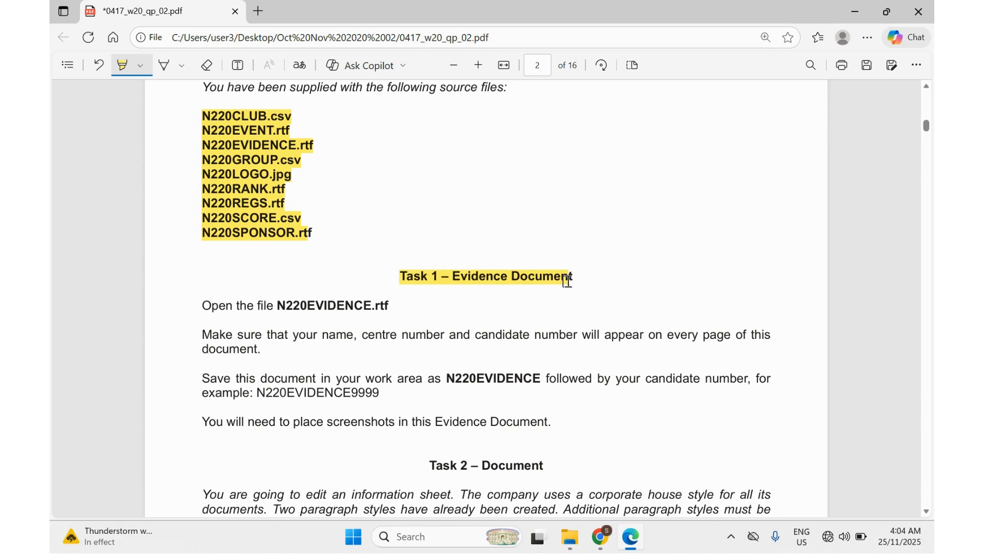
scroll(506, 311, down, 1)
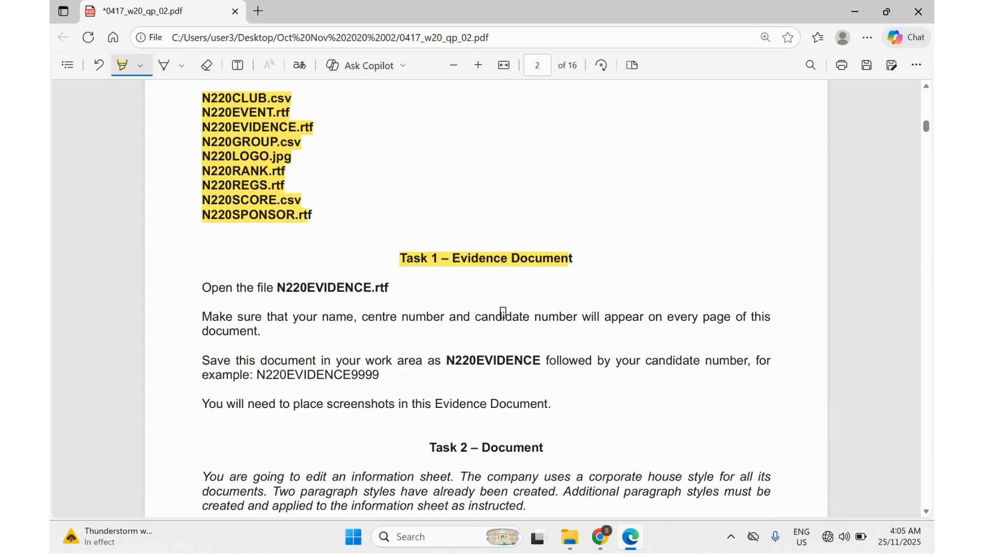
scroll(405, 322, down, 1)
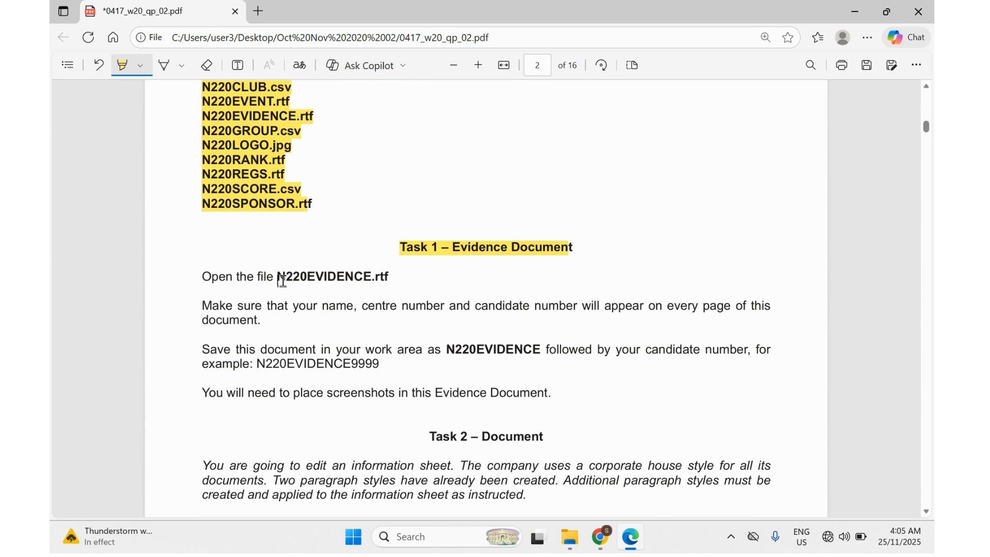
drag(277, 280, 387, 278)
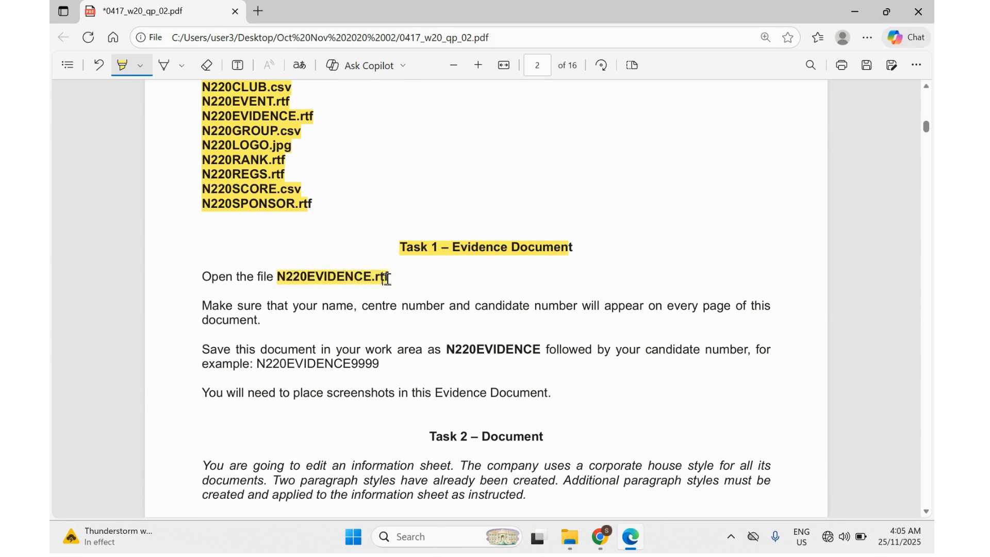
Open N220EVIDENCE.rtf from 0417_w20_sf_02's Confidential Source Files folder in Word with editing enabled, then return to Edge.
click(573, 539)
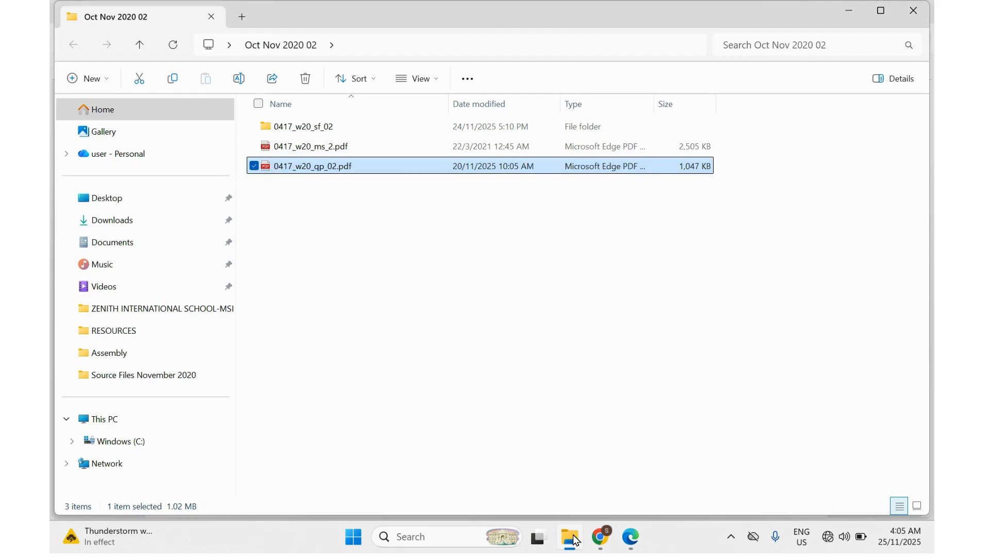
double_click(316, 127)
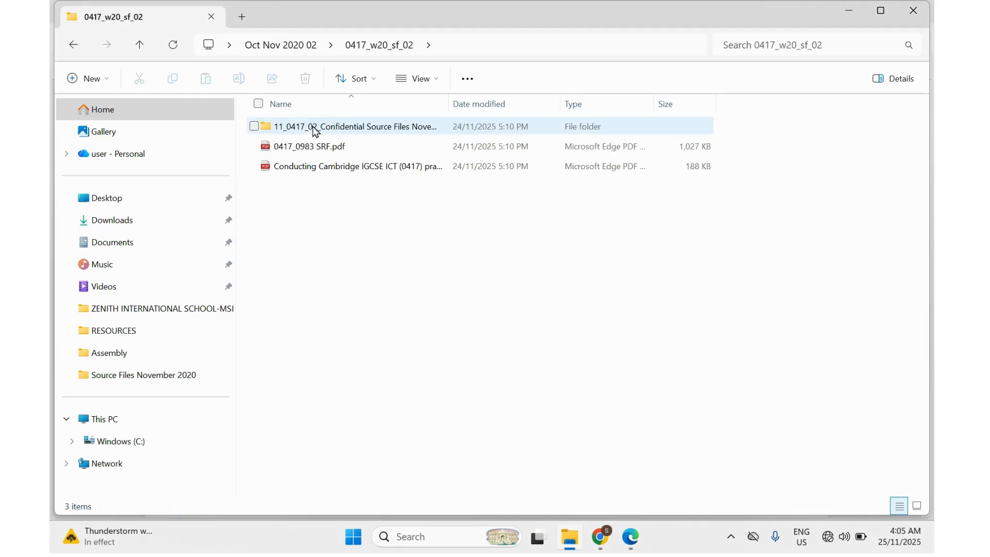
click(315, 127)
double_click(316, 129)
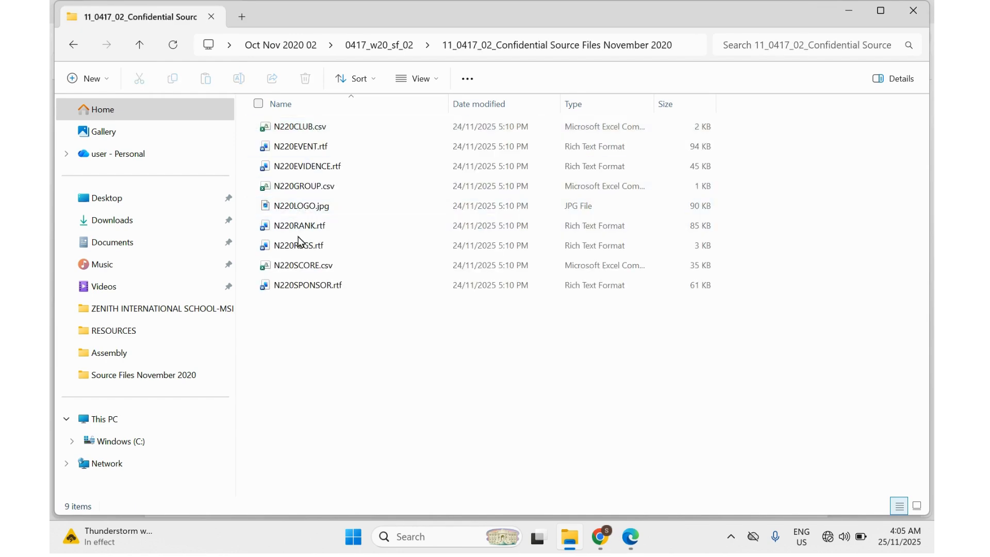
click(300, 171)
double_click(300, 170)
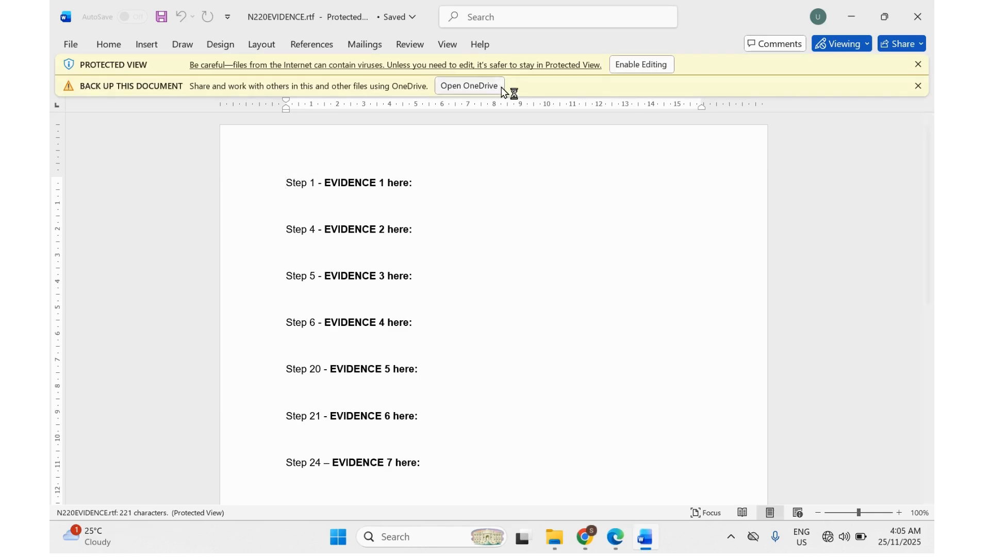
click(624, 65)
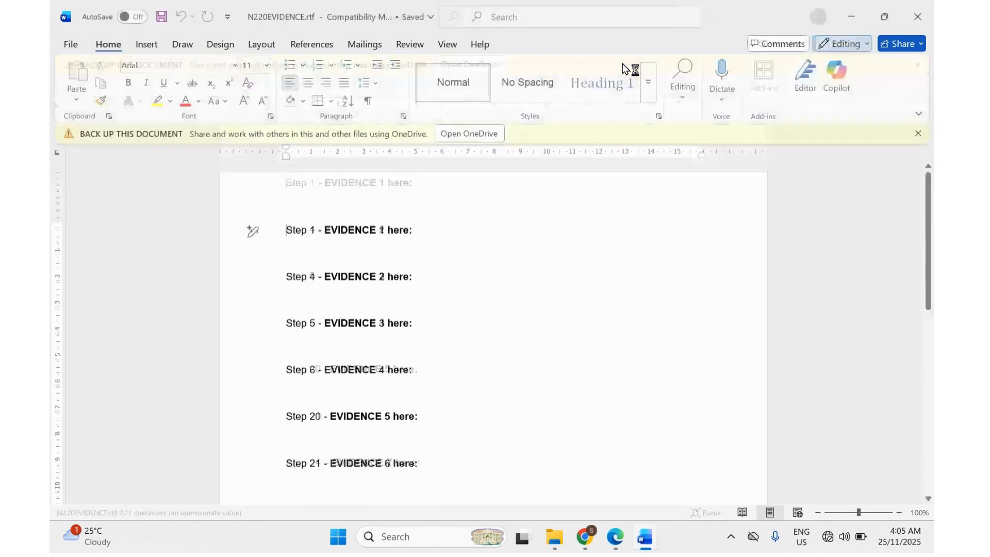
click(615, 537)
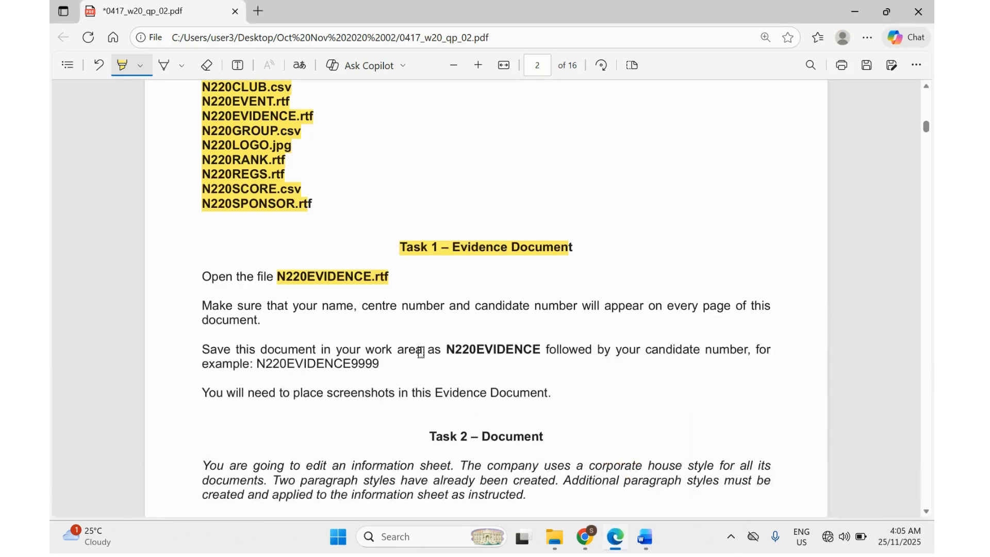
Highlight 'your name, centre number and candidate' and 'every page' in Task 1, then return to Word.
drag(292, 306, 531, 310)
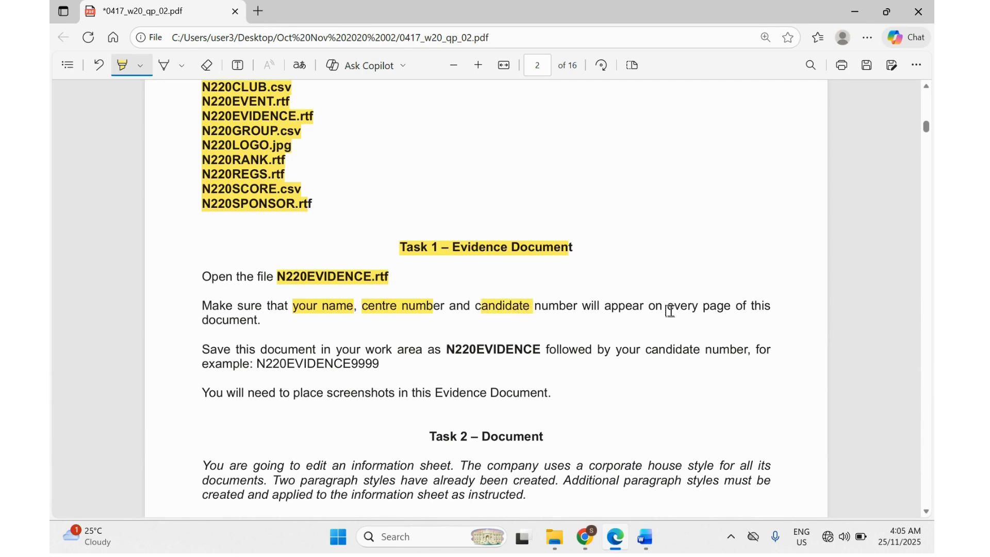
drag(672, 311, 722, 311)
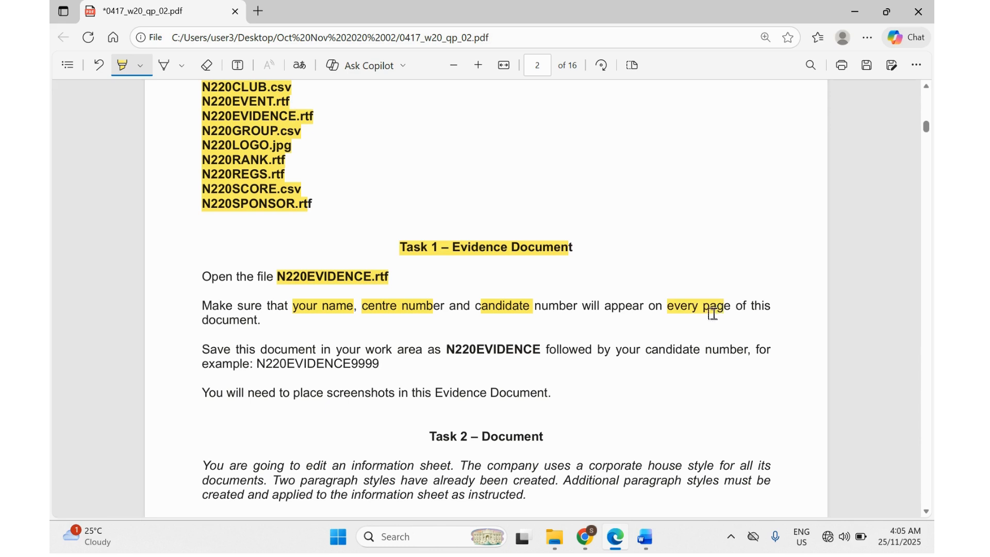
click(640, 544)
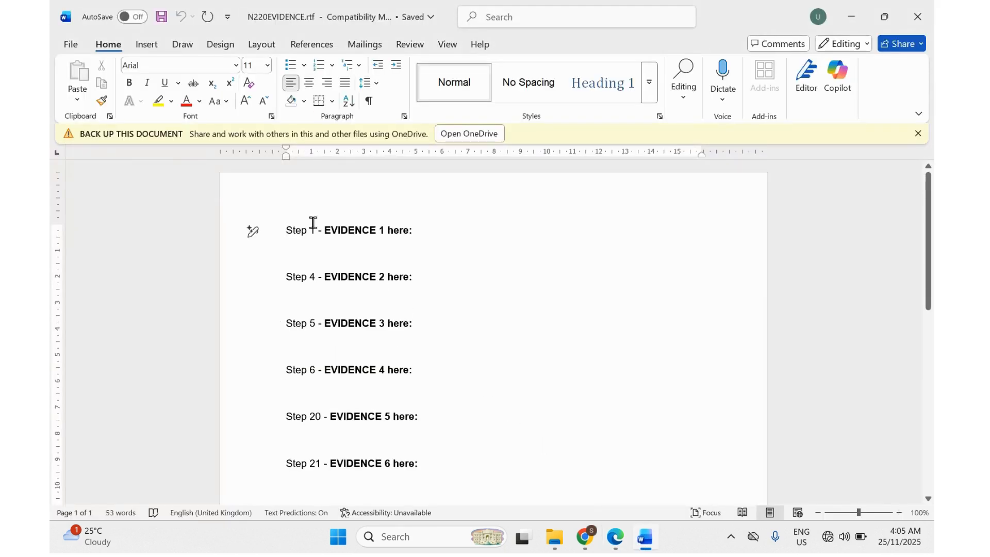
Add a Blank header holding the candidate's name and centre/candidate number, then return to the exam paper.
click(147, 44)
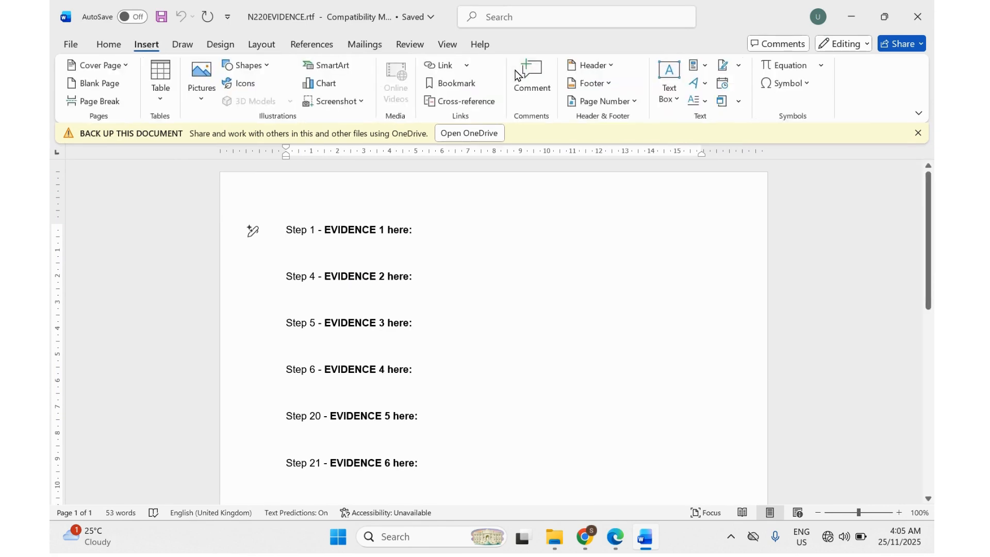
click(597, 66)
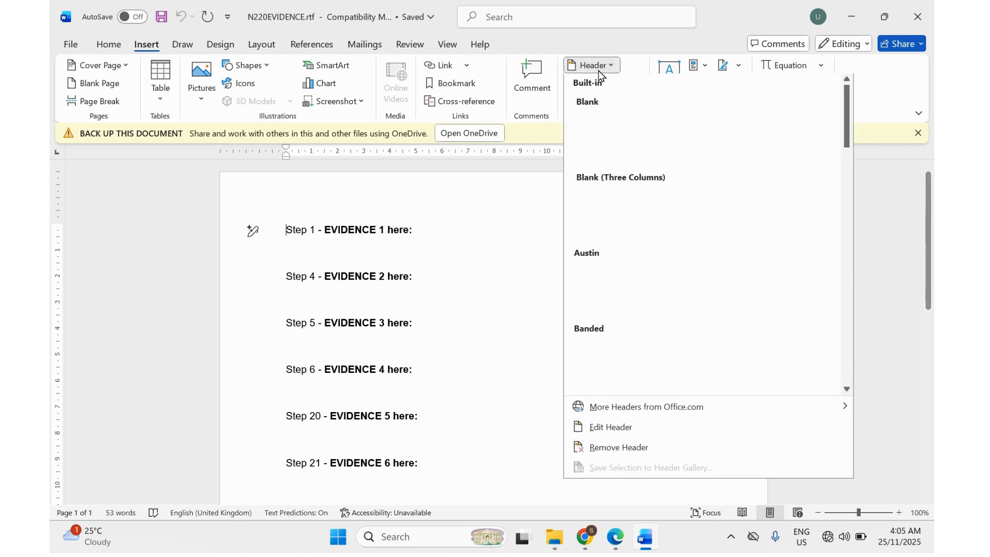
click(611, 159)
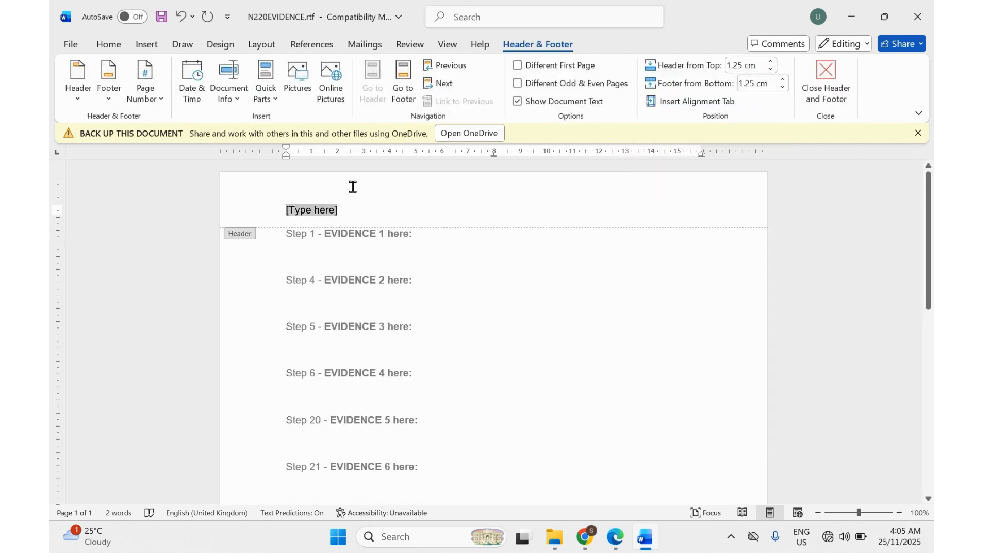
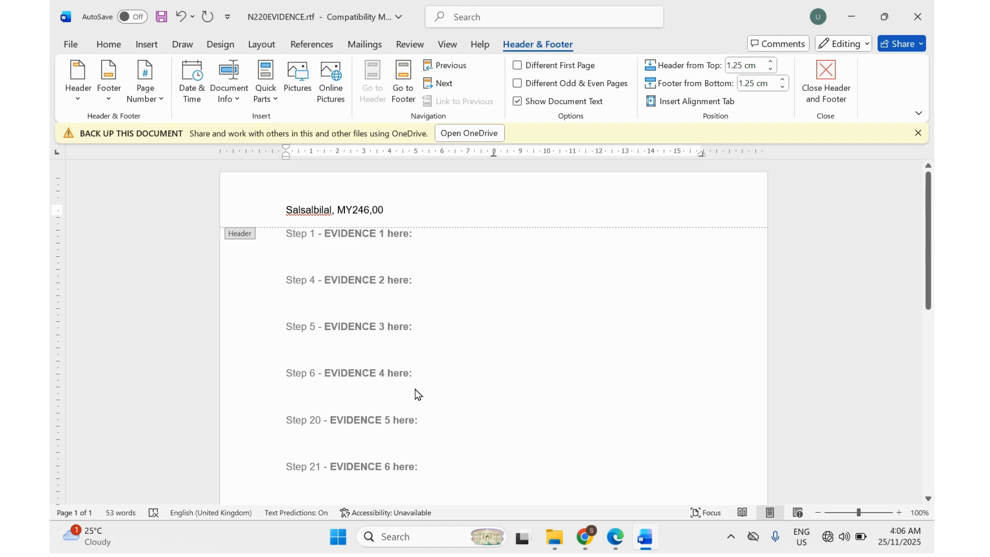
click(614, 541)
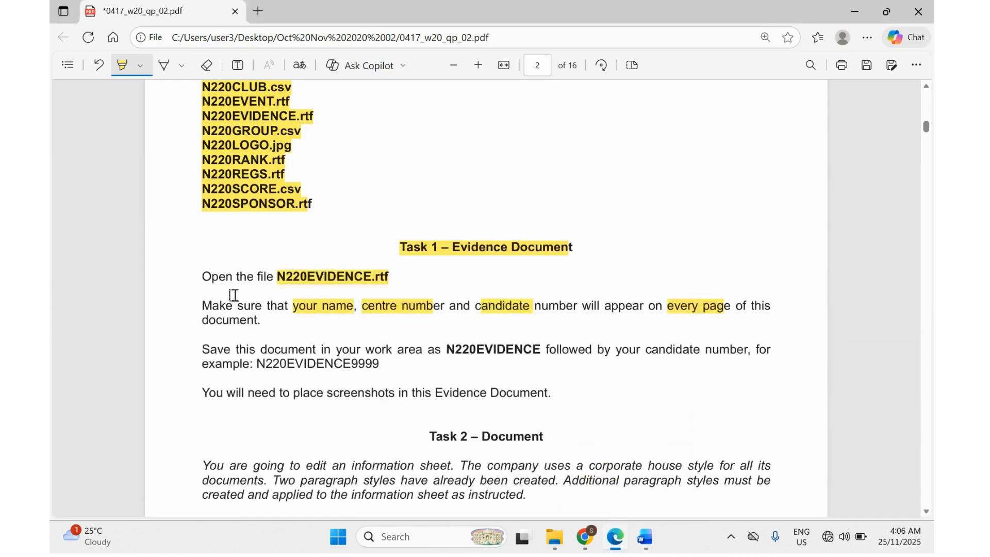
Highlight 'Save this', 'N220EVIDENCE', 'your candidate number' and 'N220EVIDENCE9999', then switch back to Word.
drag(202, 350, 247, 350)
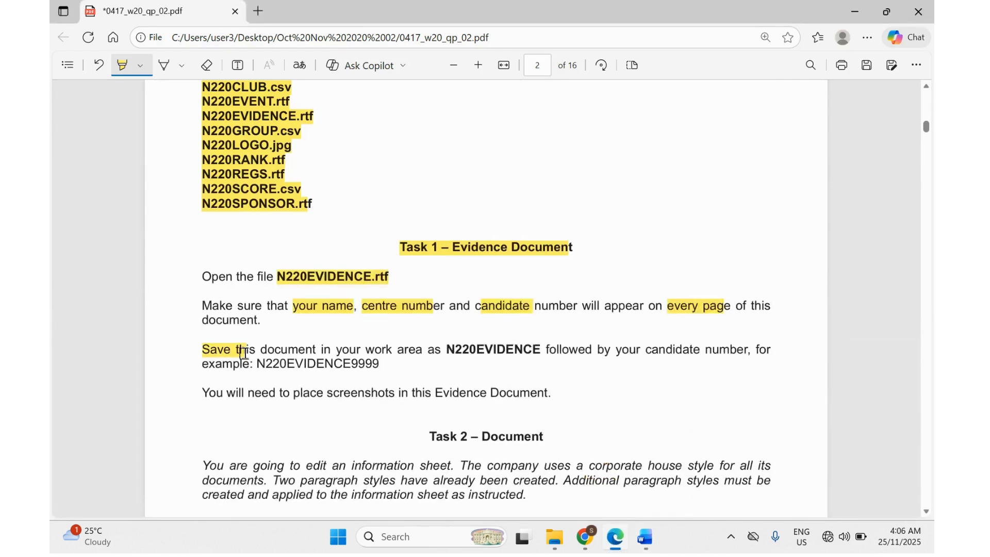
drag(444, 350, 523, 350)
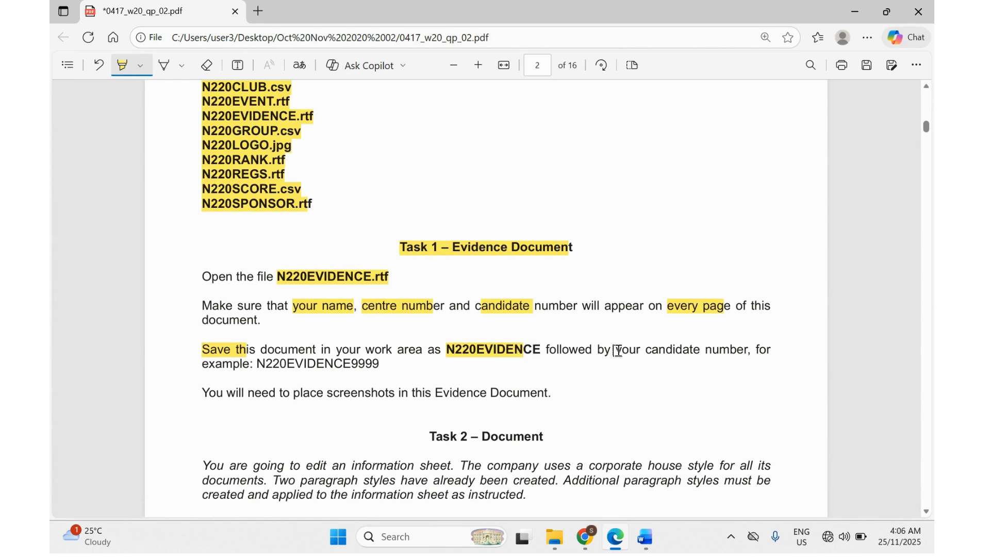
drag(617, 350, 748, 350)
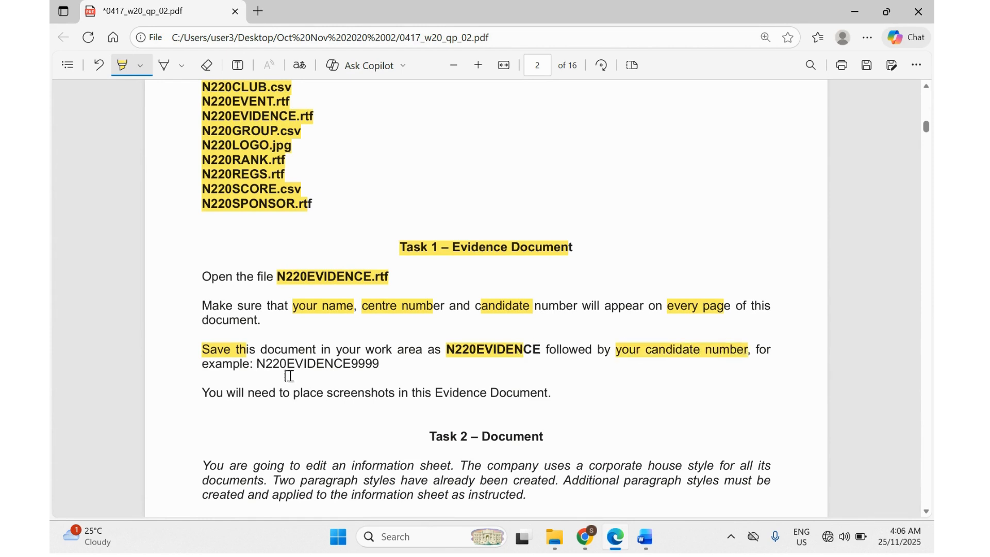
drag(257, 361, 375, 364)
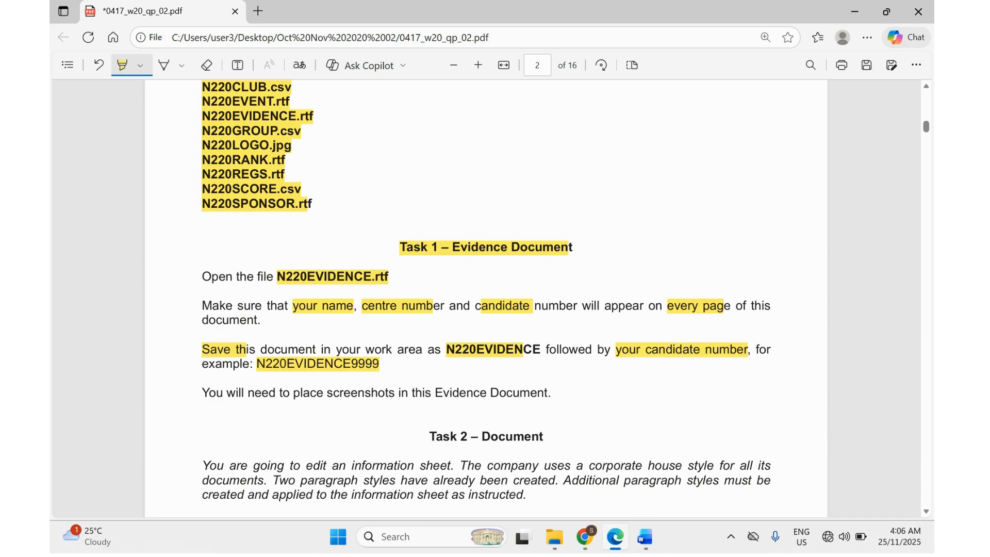
mouse_move(646, 539)
click(645, 464)
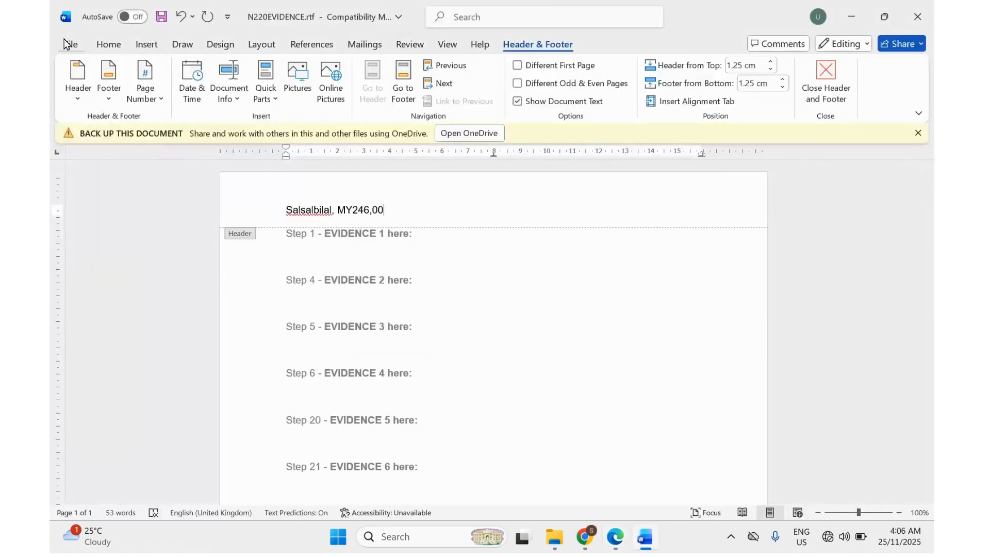
Save the document as N220EVIDENCE00 in Word Document (*.docx) format, accepting the format upgrade.
click(67, 44)
click(79, 262)
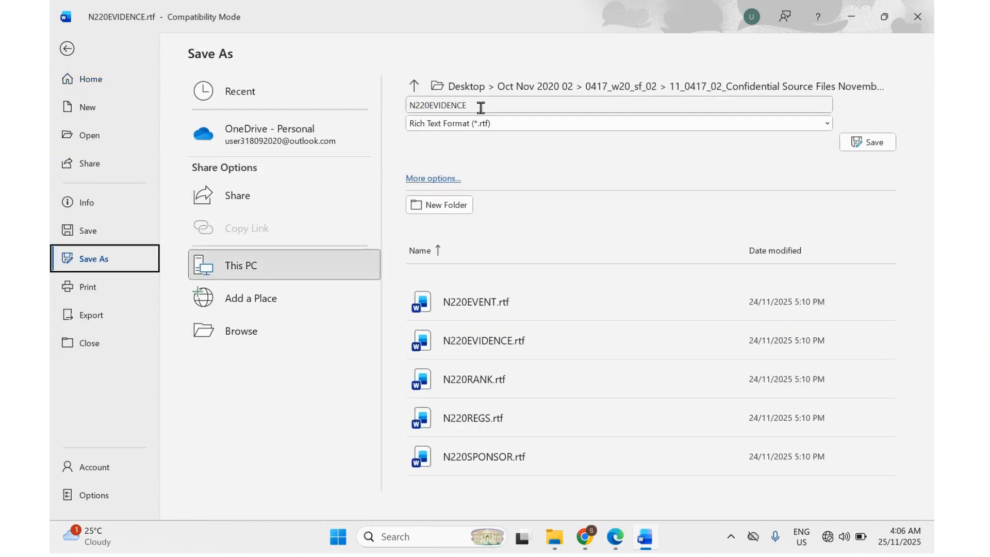
click(428, 179)
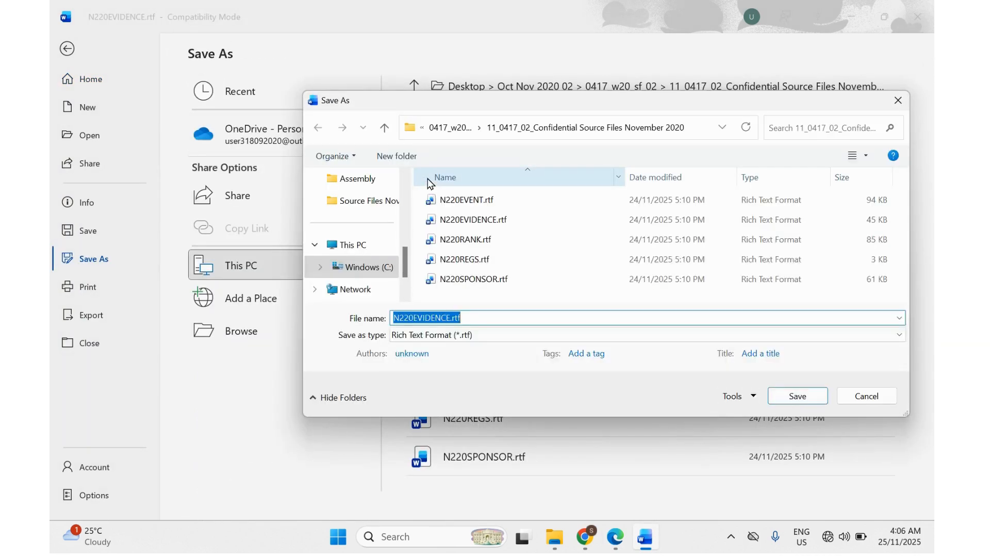
click(469, 317)
key(BackSpace)
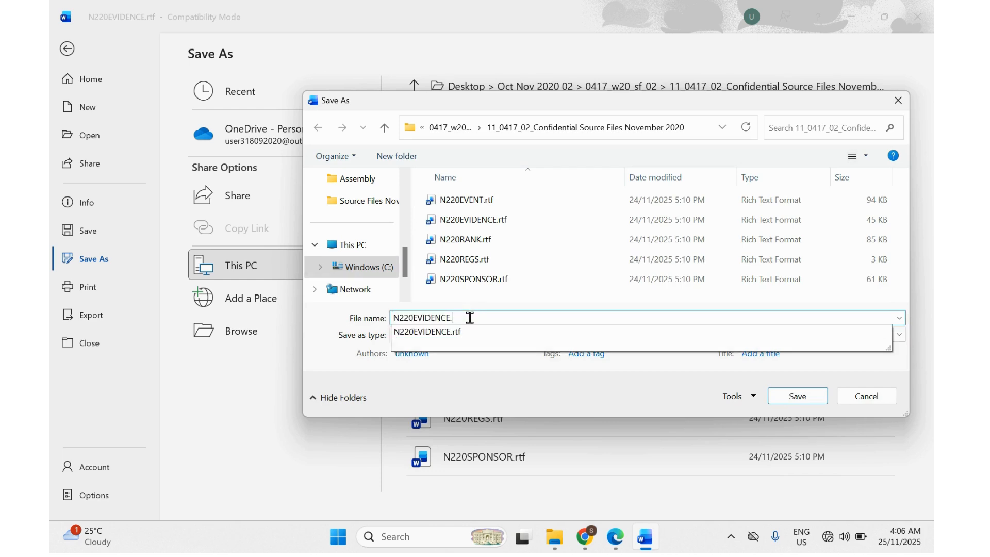
text(00)
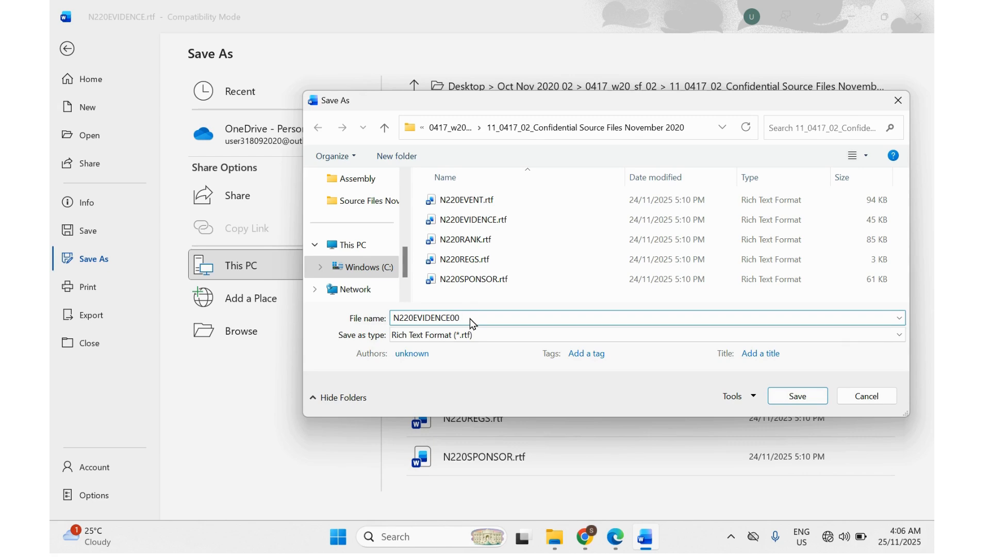
click(439, 337)
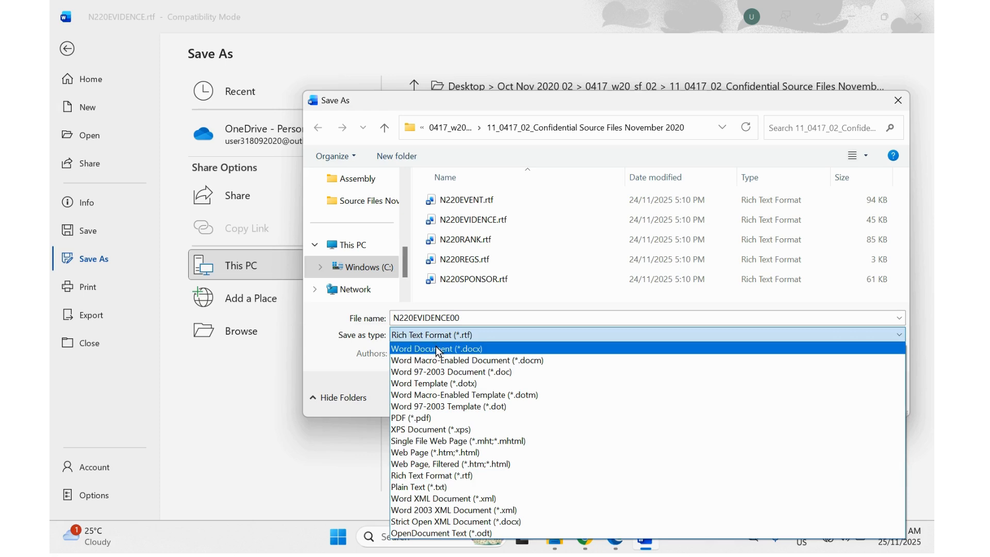
click(437, 349)
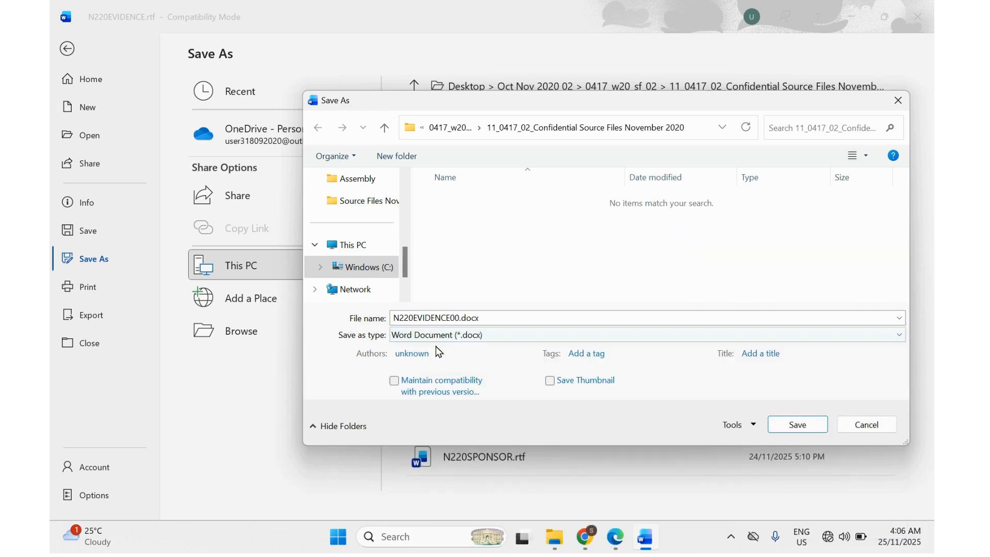
click(813, 425)
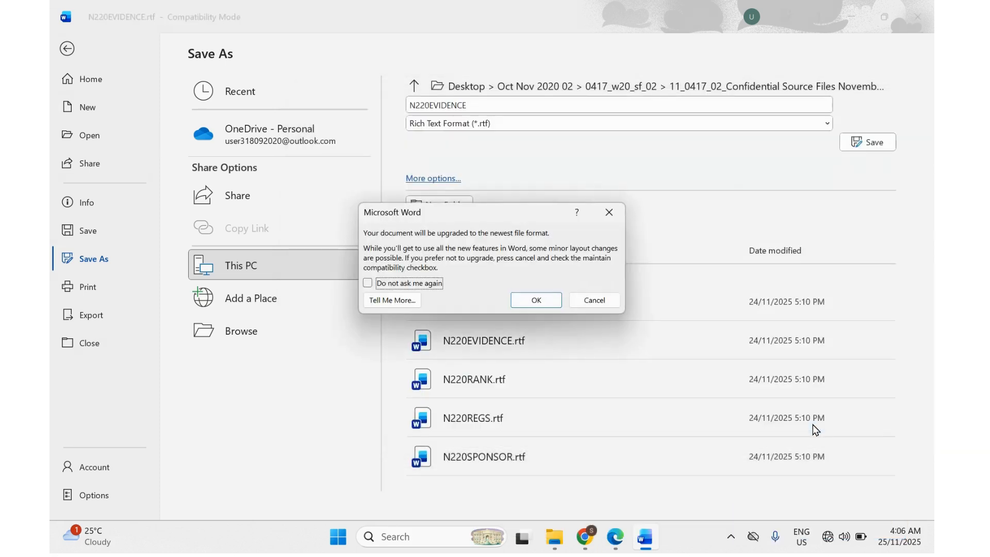
click(541, 295)
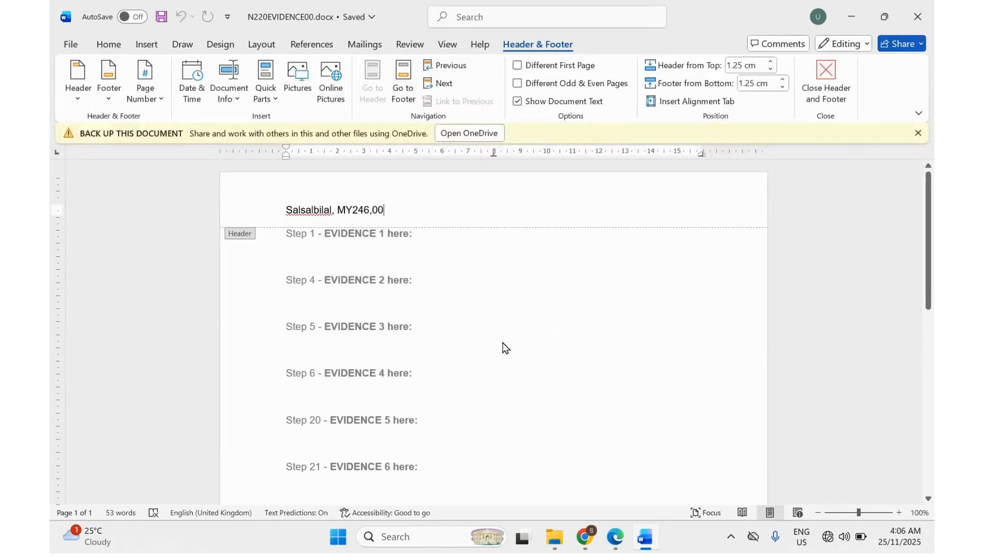
Close the Word header, then highlight the Task 2 – Document heading in the exam PDF.
double_click(371, 255)
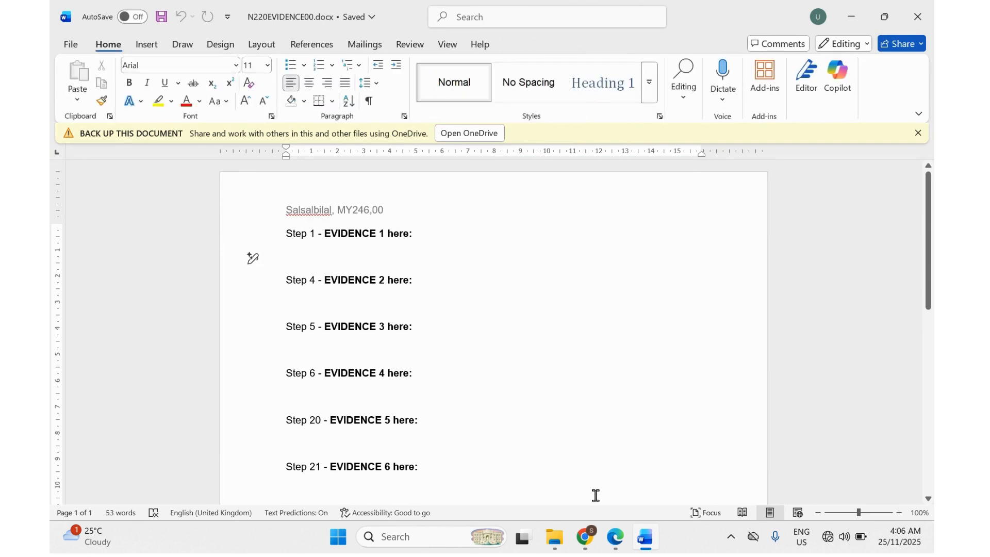
click(617, 545)
scroll(413, 348, down, 3)
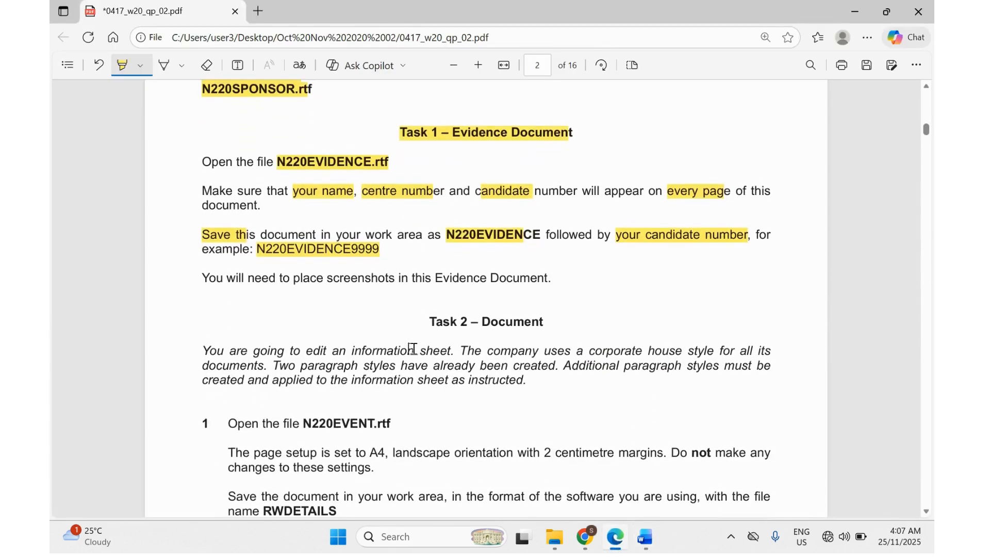
scroll(412, 348, down, 2)
scroll(413, 349, down, 2)
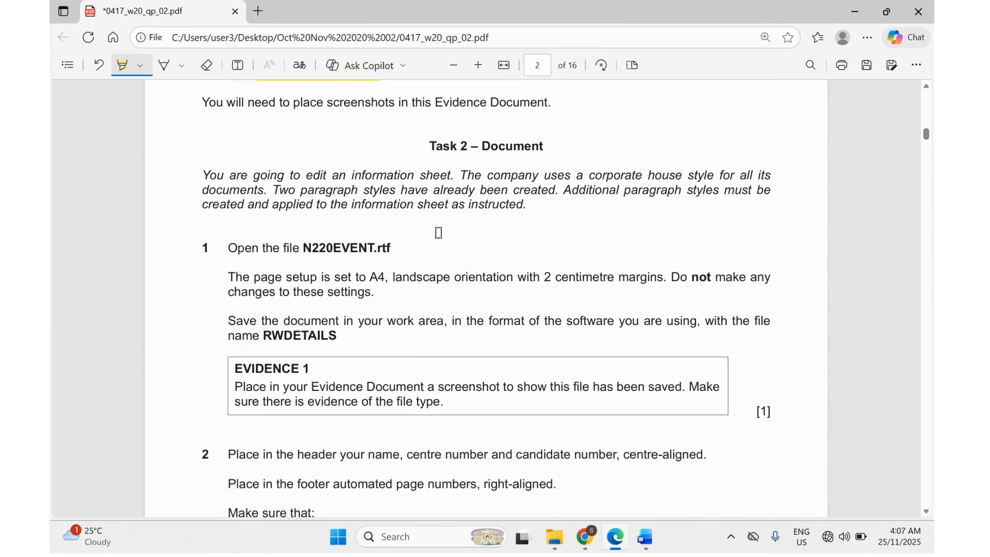
drag(434, 146, 540, 151)
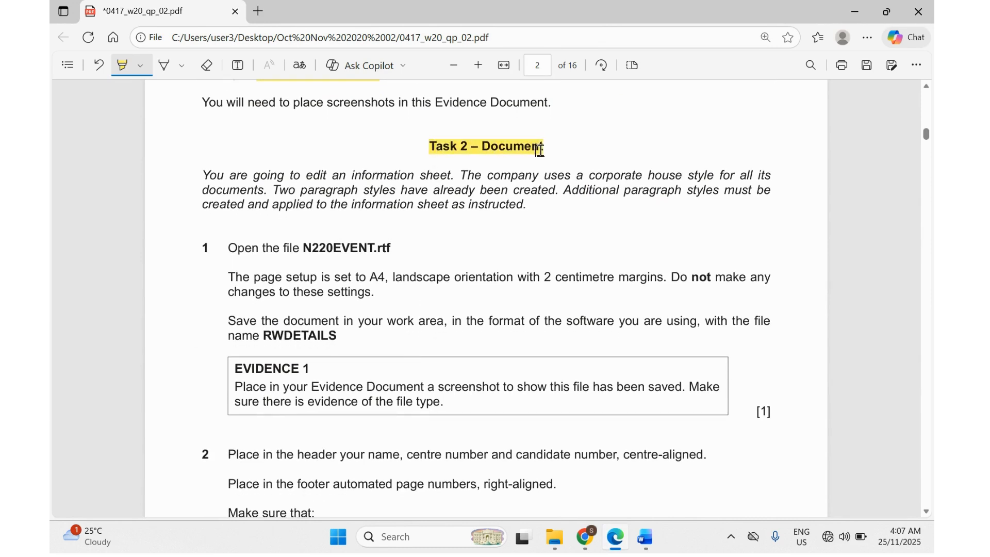
scroll(475, 179, down, 1)
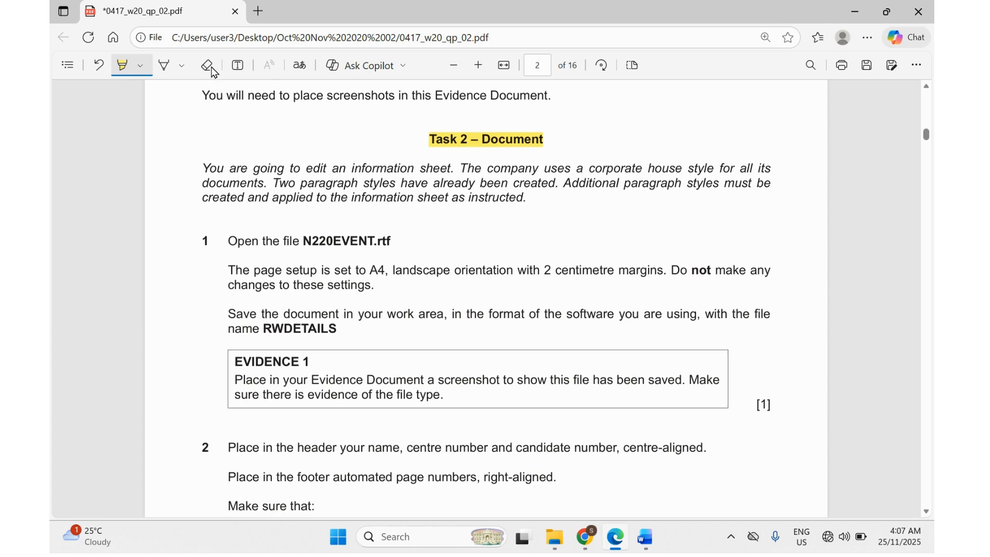
Add the text note 'Word' beside the Task 2 heading.
click(238, 65)
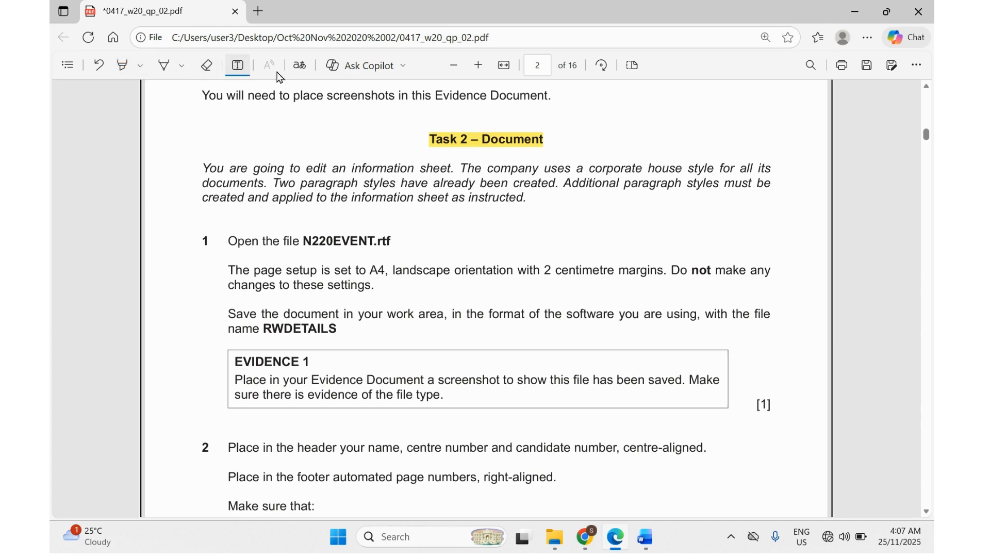
click(559, 142)
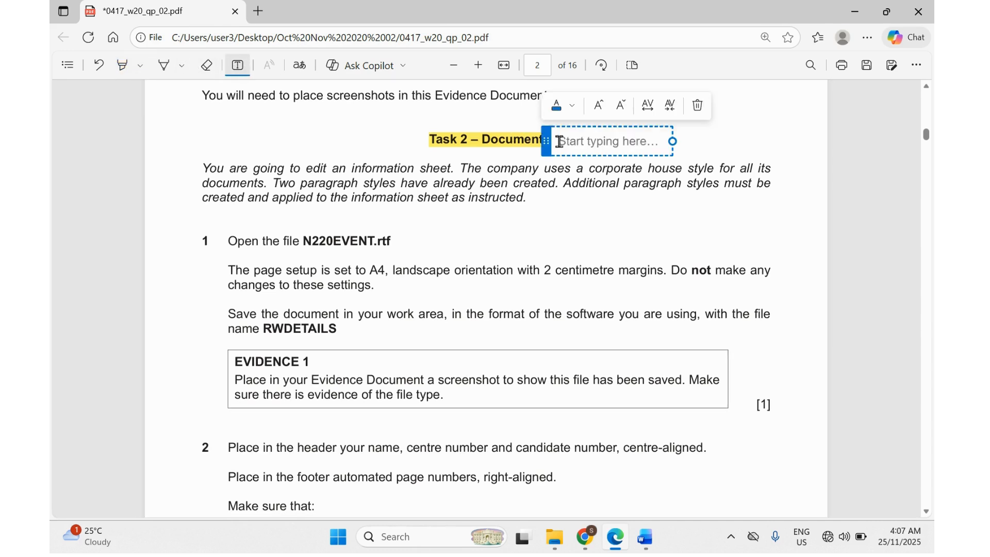
text(Word)
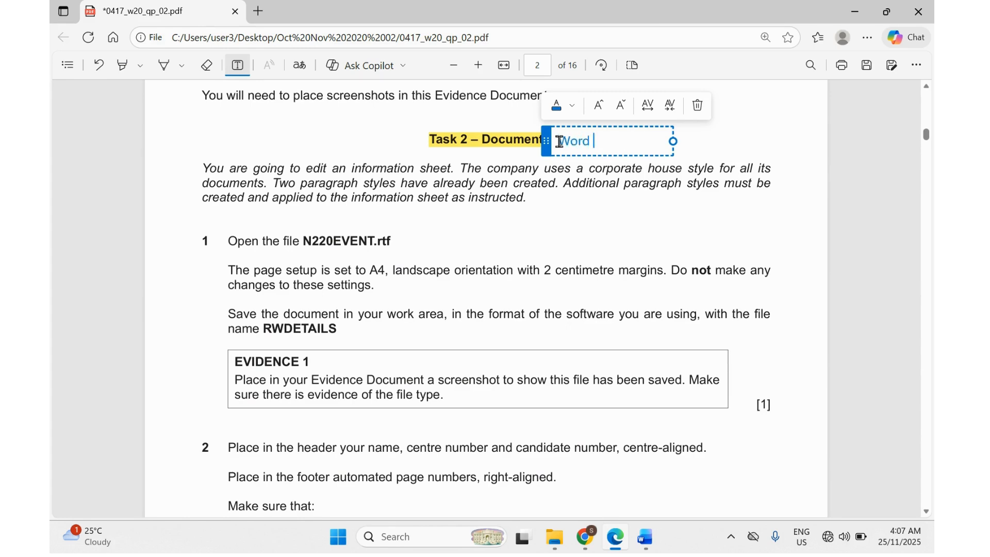
click(430, 200)
Highlight the file name N220EVENT.rtf in yellow.
scroll(428, 196, down, 1)
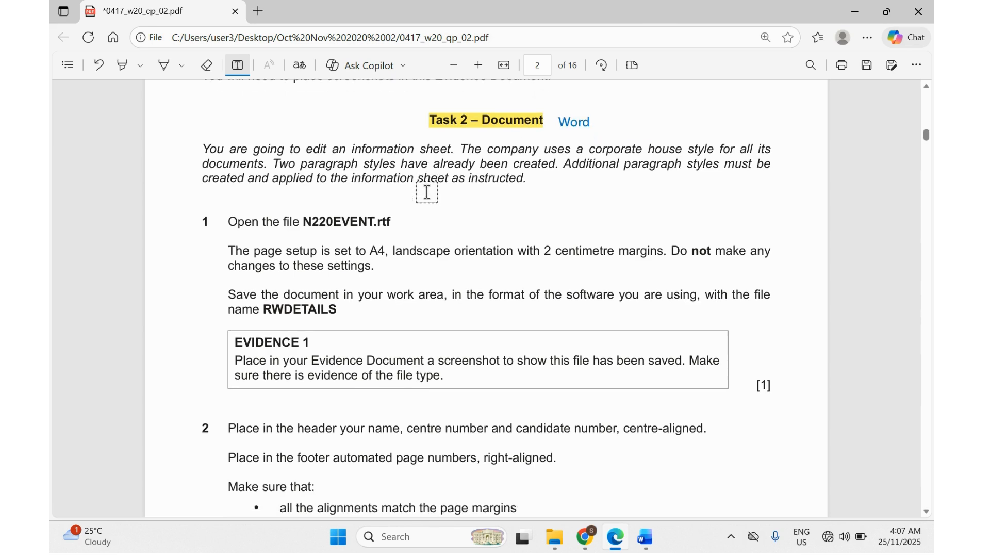
scroll(427, 192, down, 1)
scroll(427, 192, down, 1)
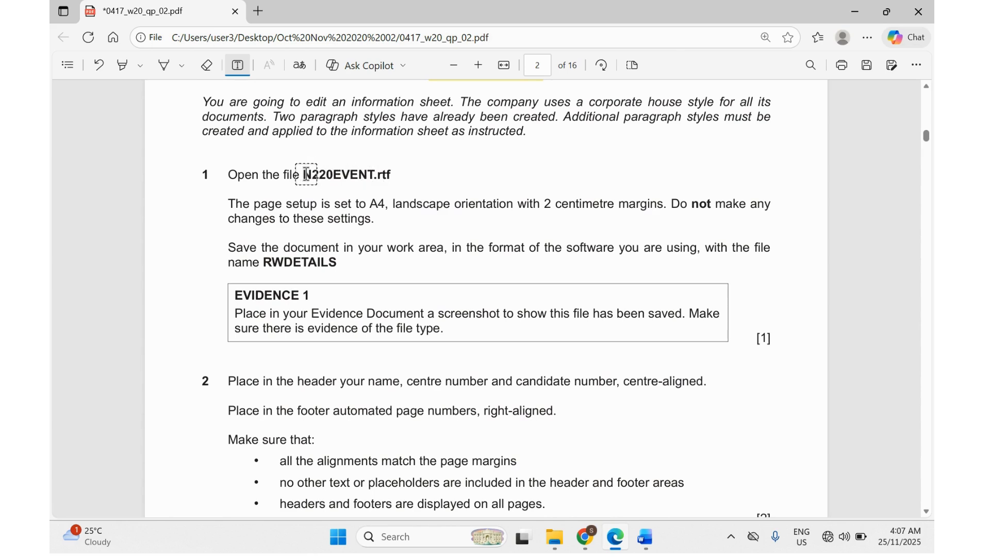
click(290, 166)
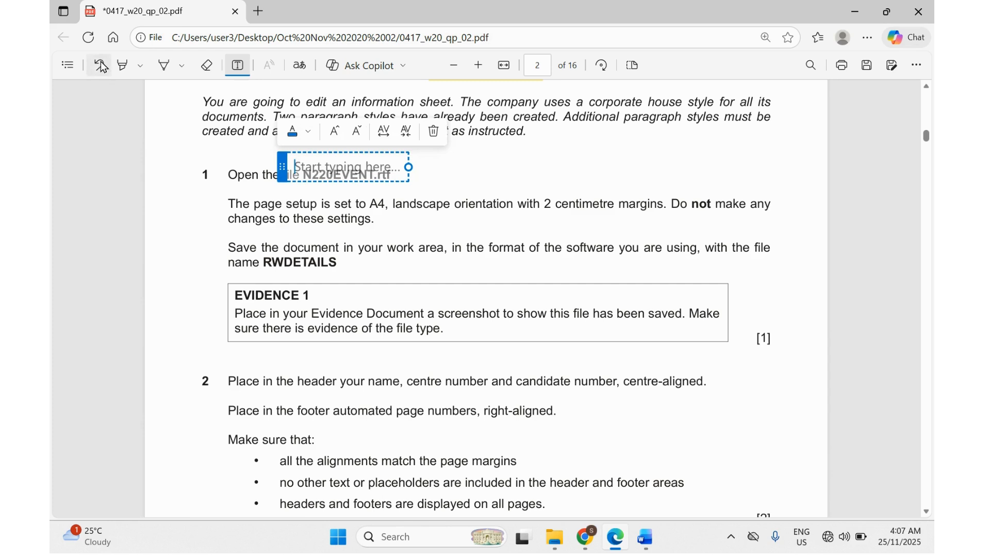
click(122, 65)
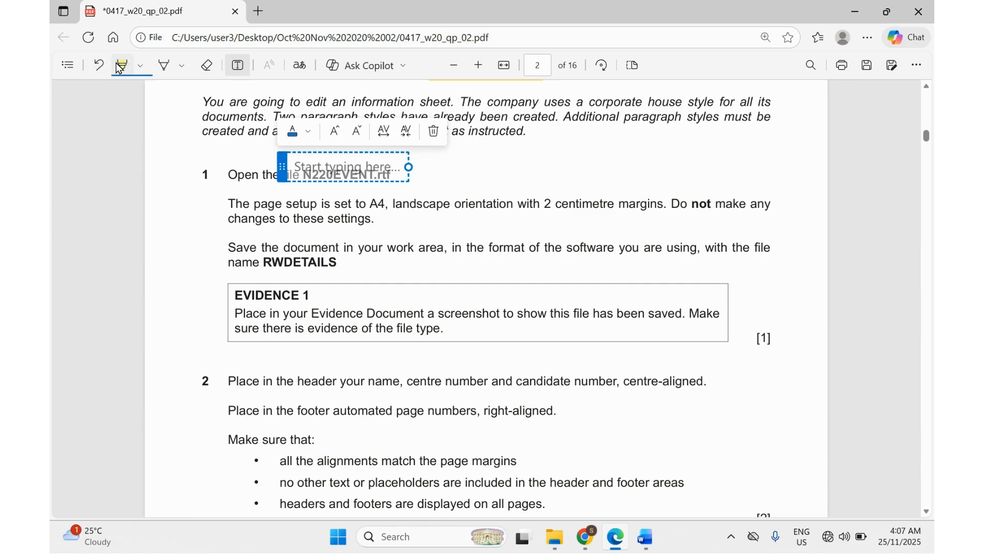
click(243, 180)
drag(302, 175, 407, 177)
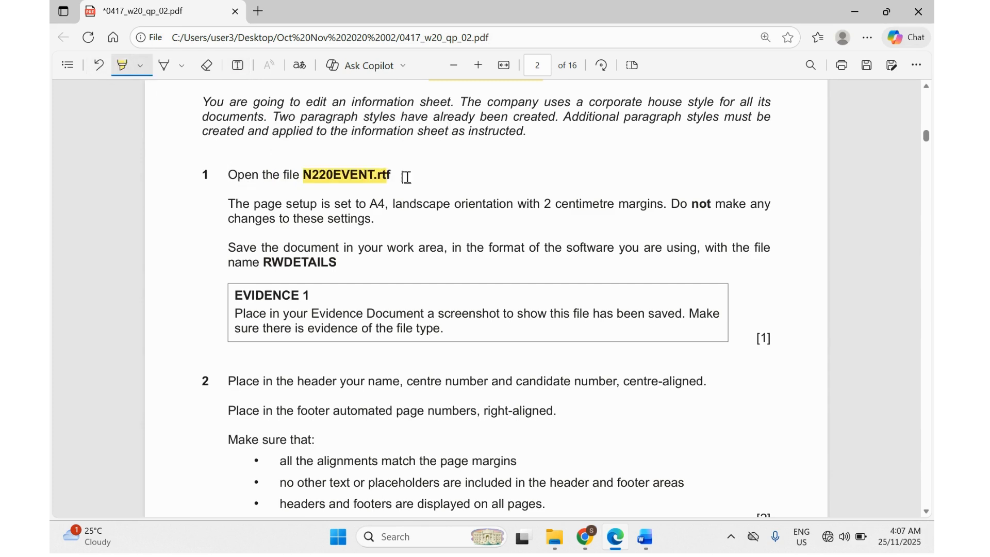
Open N220EVENT.rtf in Word with editing enabled, then return to the exam PDF.
click(554, 464)
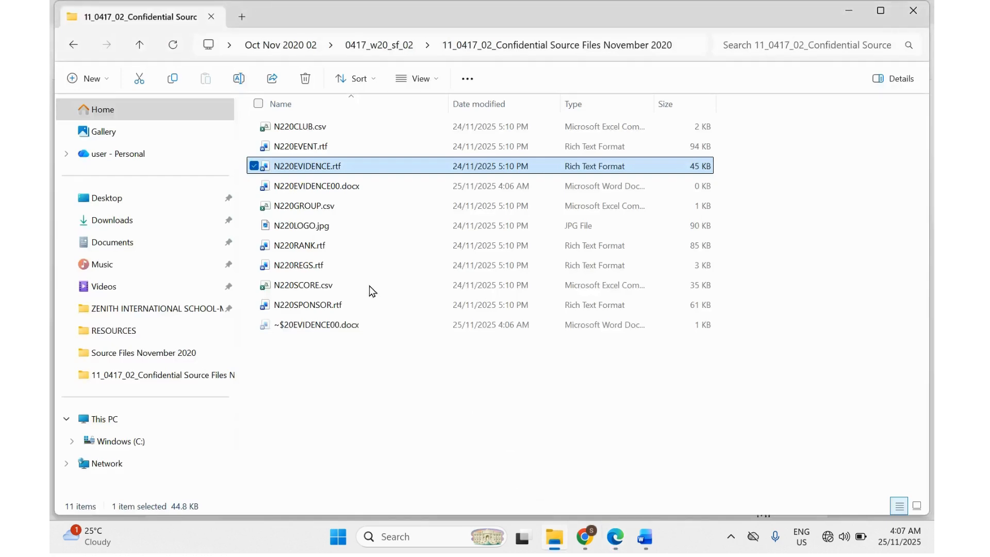
click(352, 265)
double_click(299, 147)
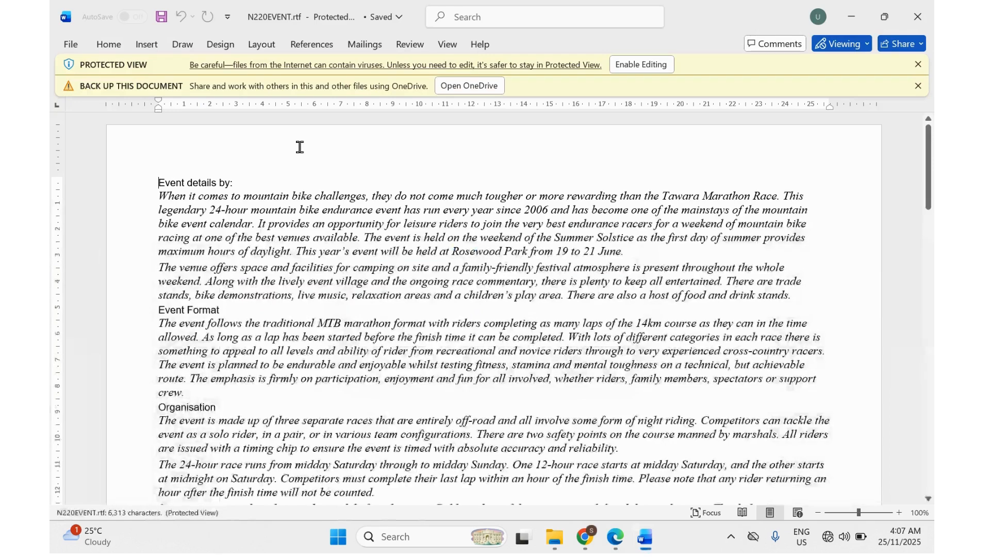
click(641, 65)
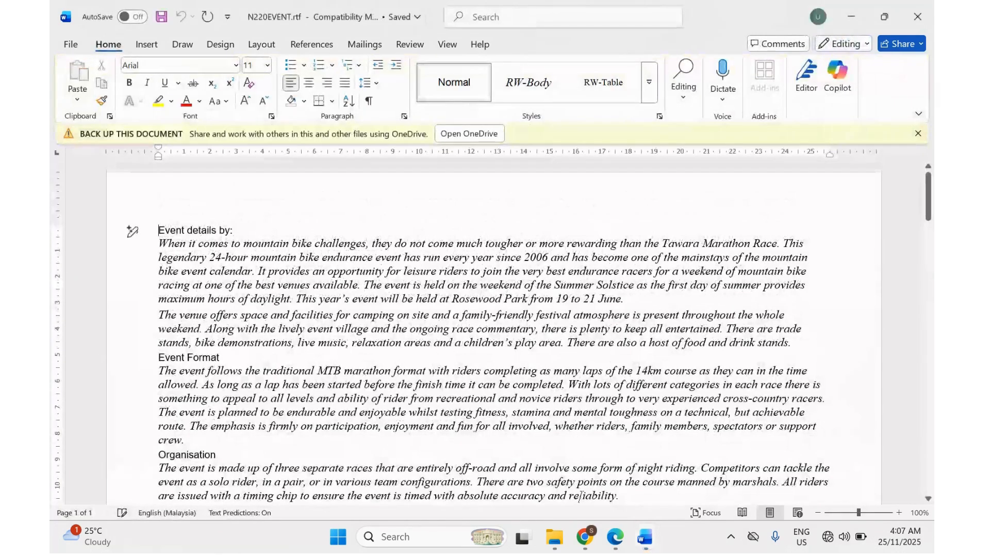
click(621, 536)
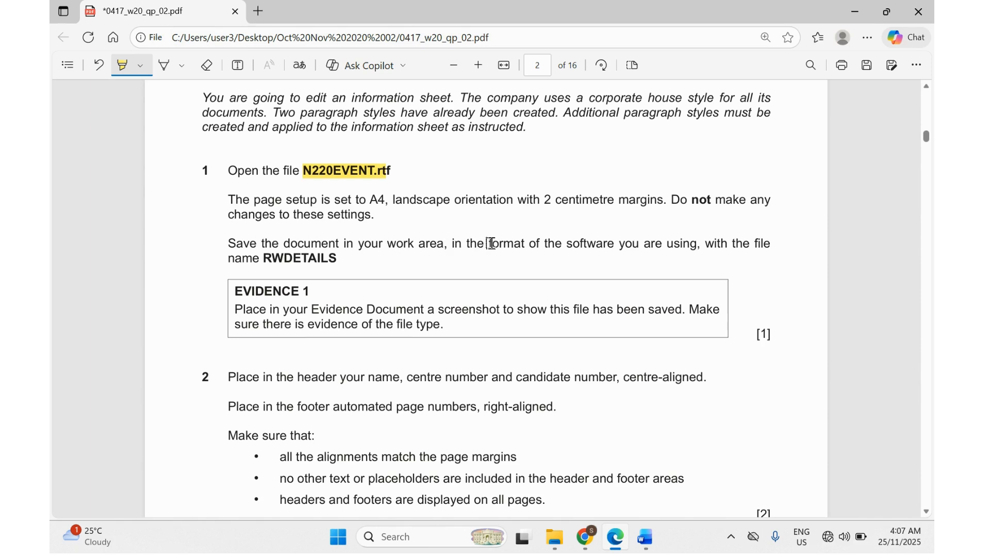
Highlight 'format of the software' and 'RWDETAILS' in the save instruction.
drag(489, 244, 617, 247)
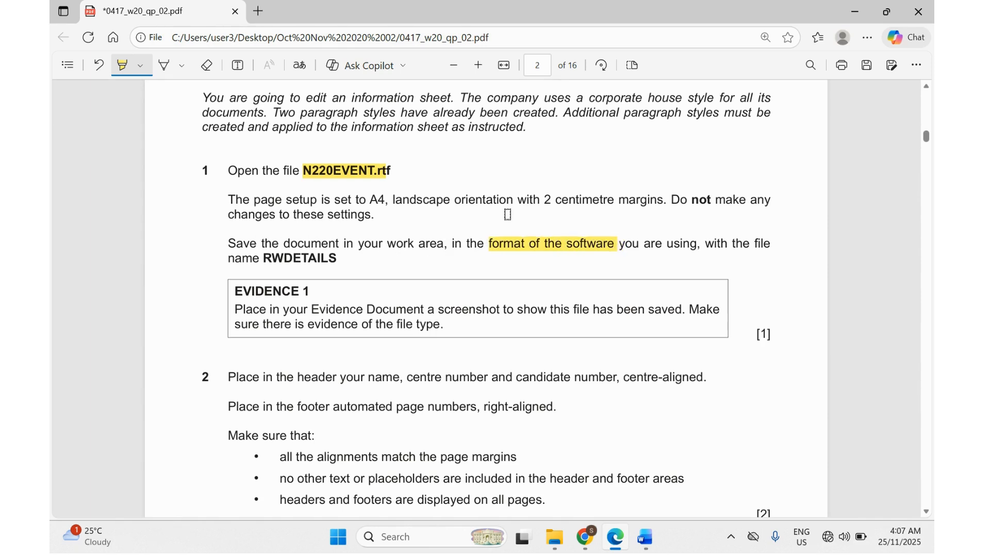
drag(266, 259, 339, 265)
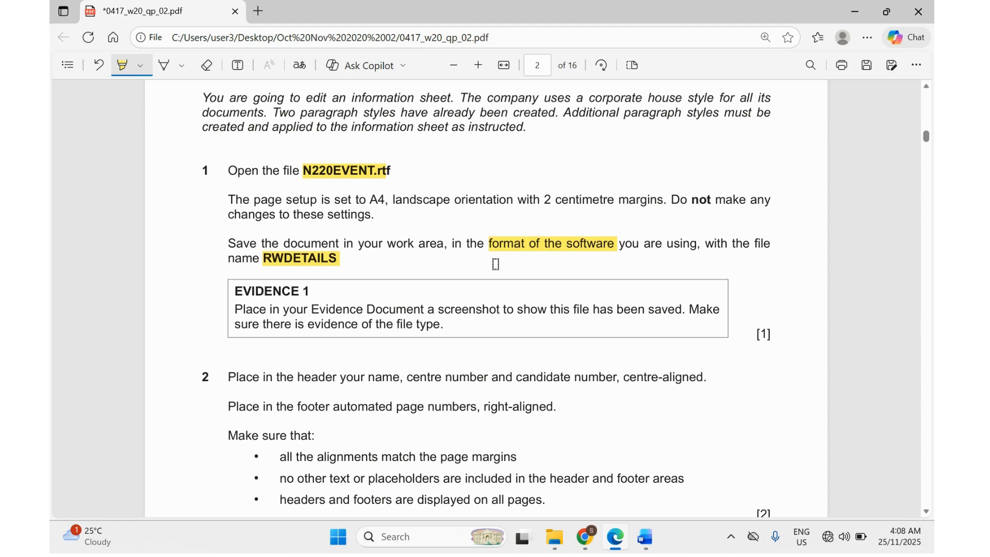
Open Save As for N220EVENT.rtf and enter the file name RWDETAILS, checking the exam paper.
mouse_move(643, 536)
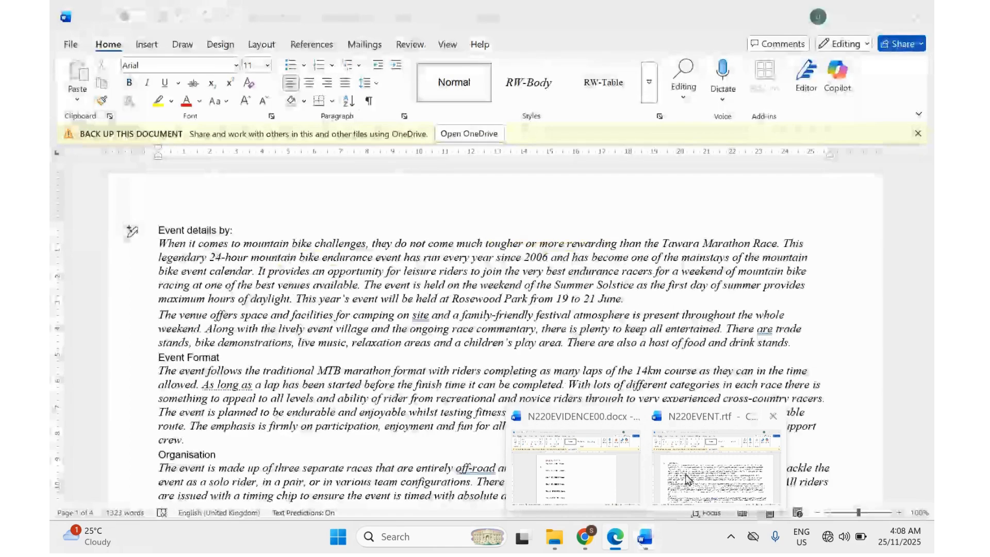
click(676, 490)
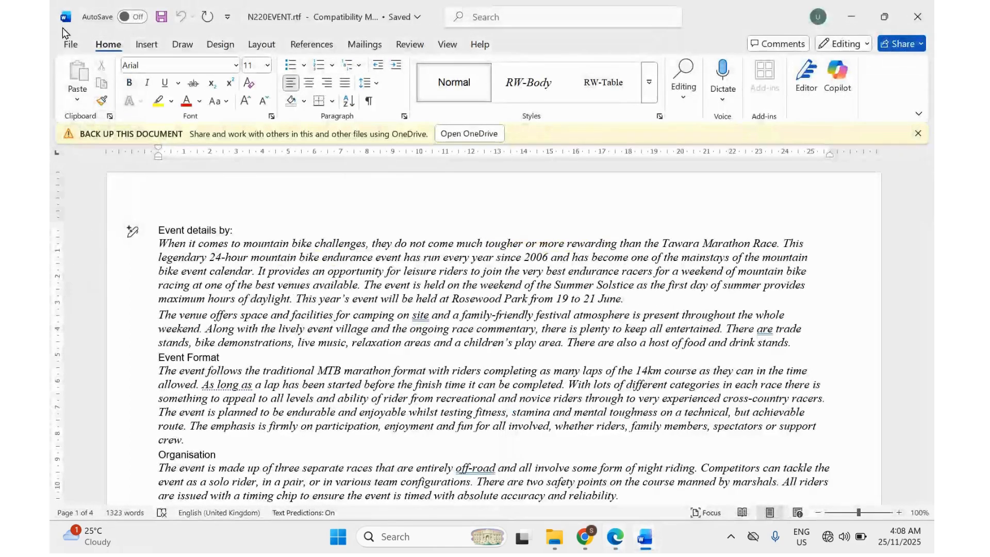
click(67, 46)
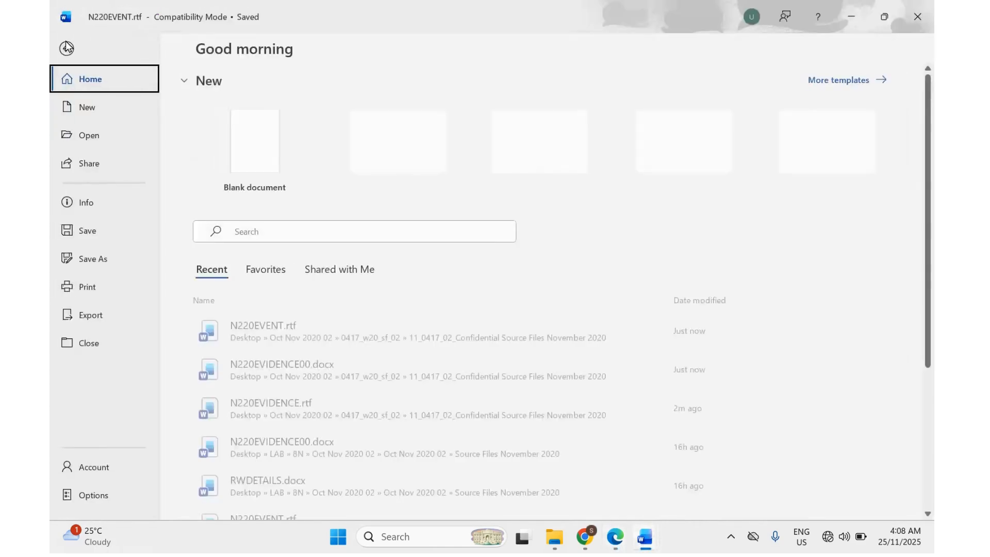
click(98, 258)
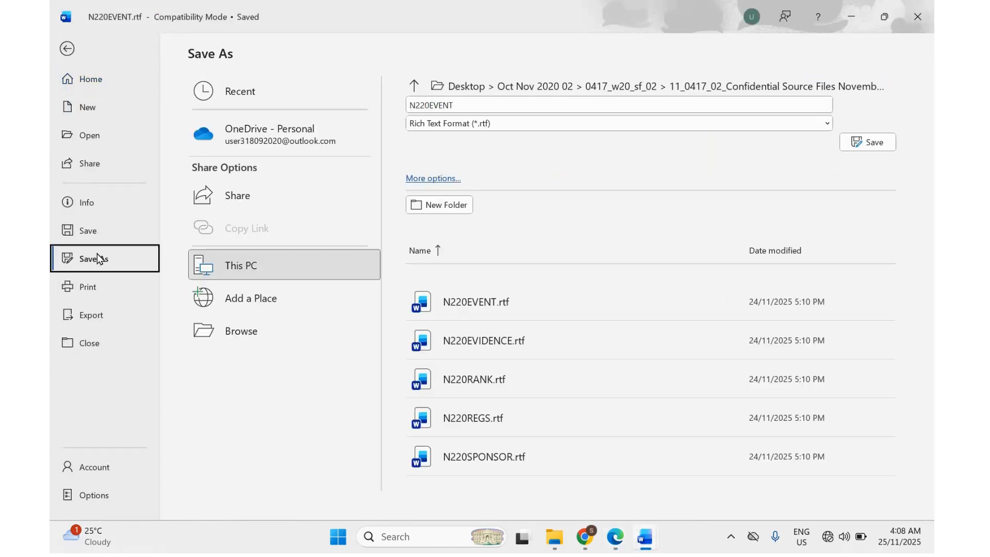
click(420, 183)
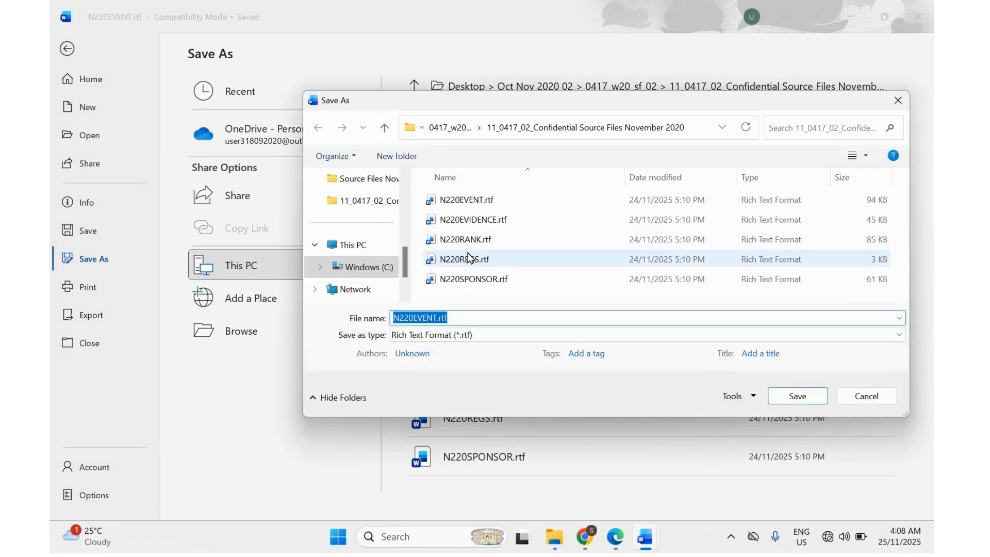
text(T)
text(RW)
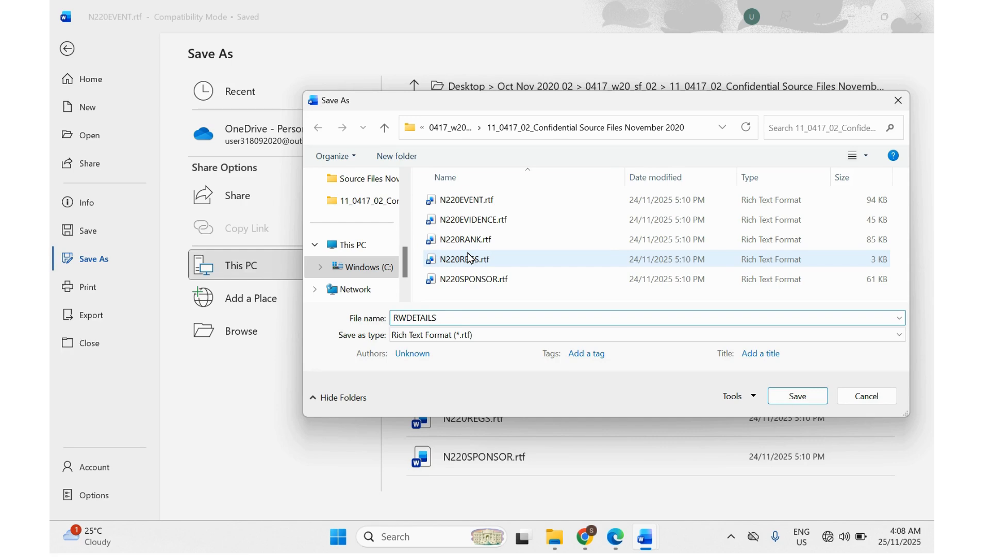
click(611, 540)
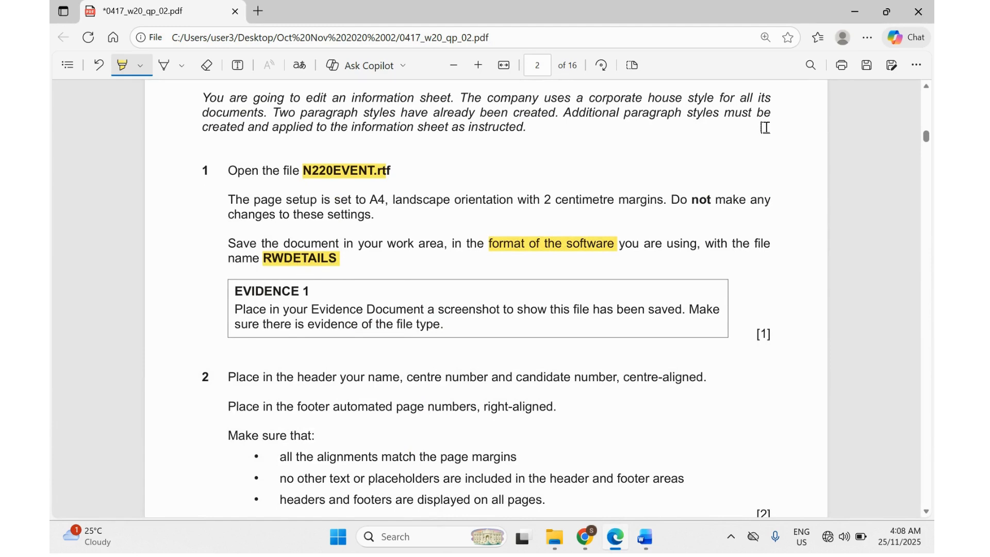
click(864, 17)
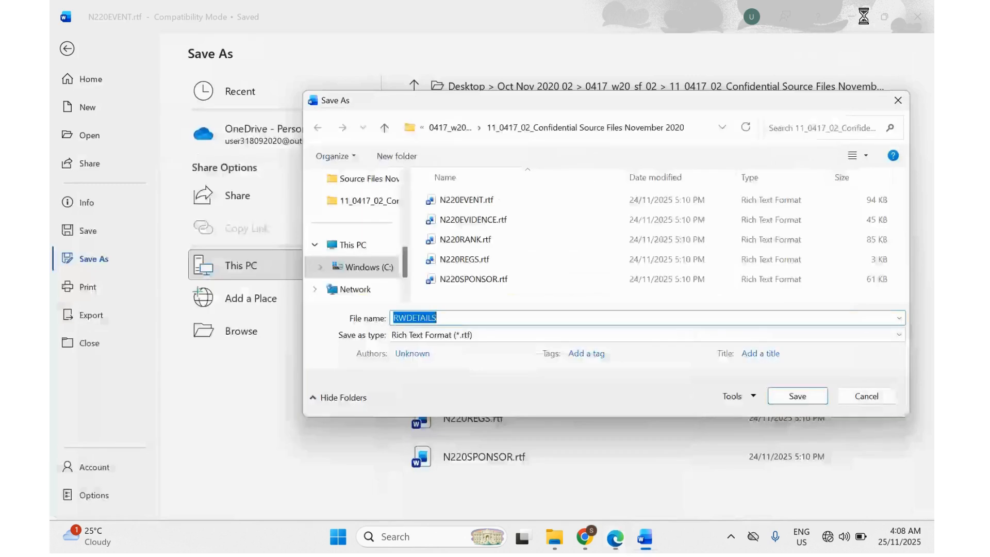
Save it as Word Document (*.docx) and accept the upgrade to the newest file format.
click(454, 335)
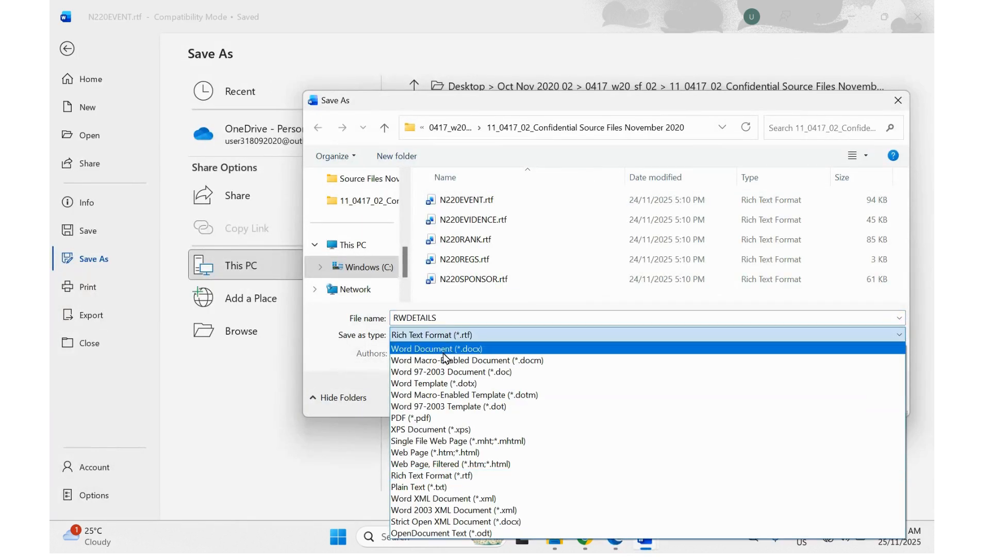
click(449, 349)
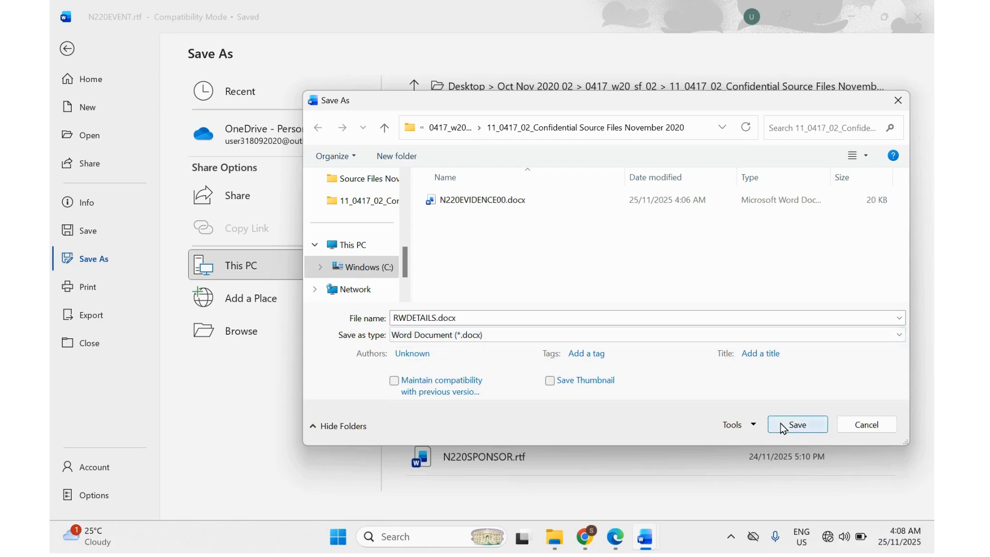
click(799, 426)
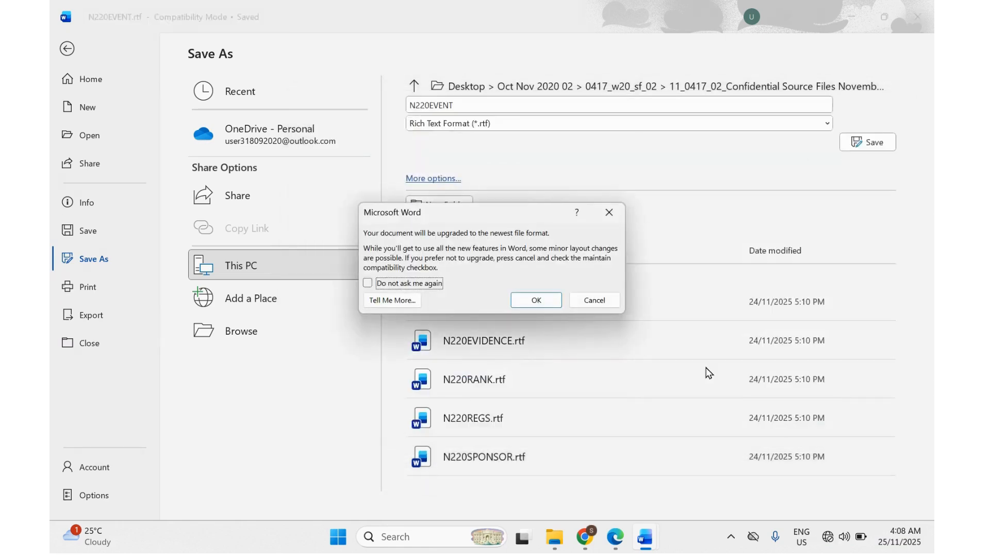
click(536, 299)
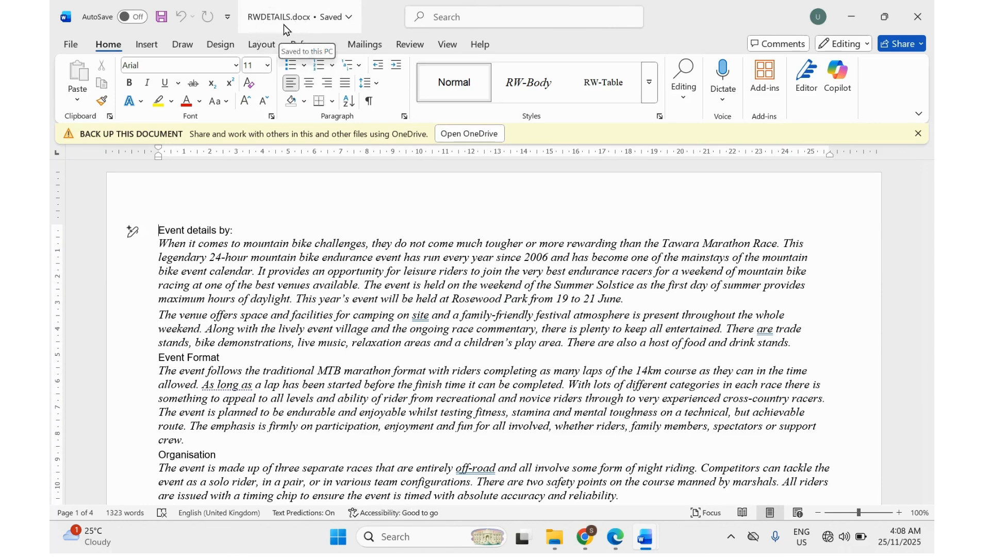
Highlight EVIDENCE 1 and its file-type and saved-file requirements in the exam paper.
click(613, 540)
scroll(442, 374, down, 3)
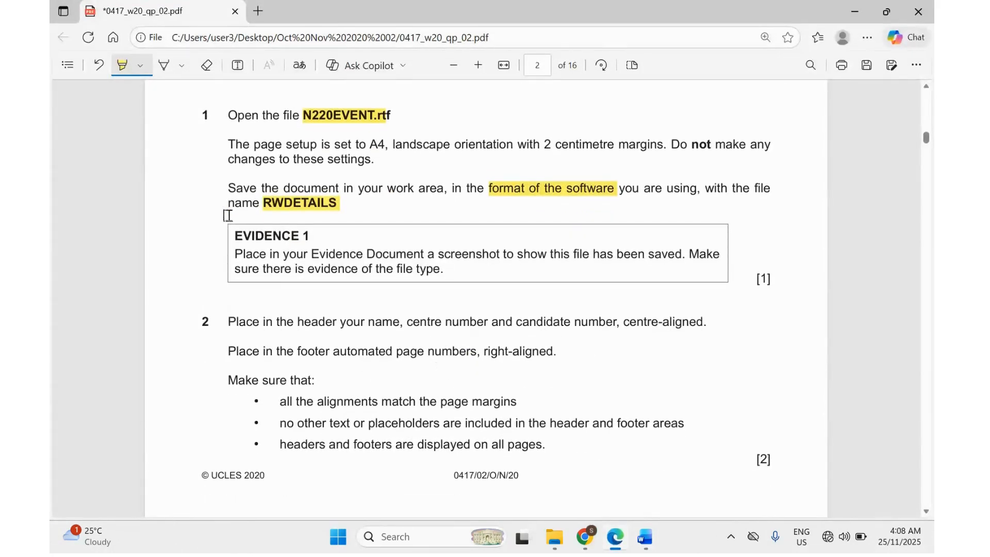
drag(235, 236, 310, 231)
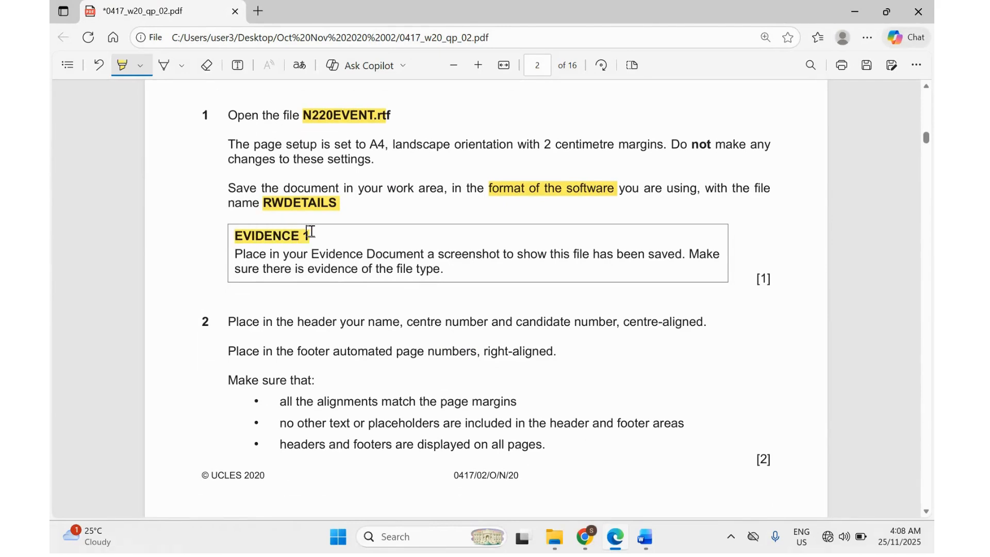
drag(319, 270, 436, 273)
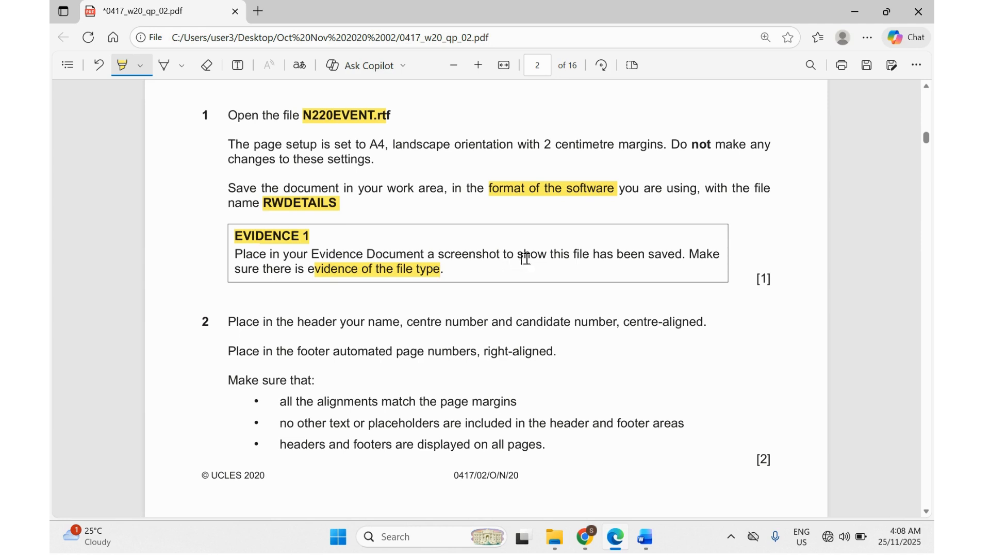
drag(526, 259, 647, 257)
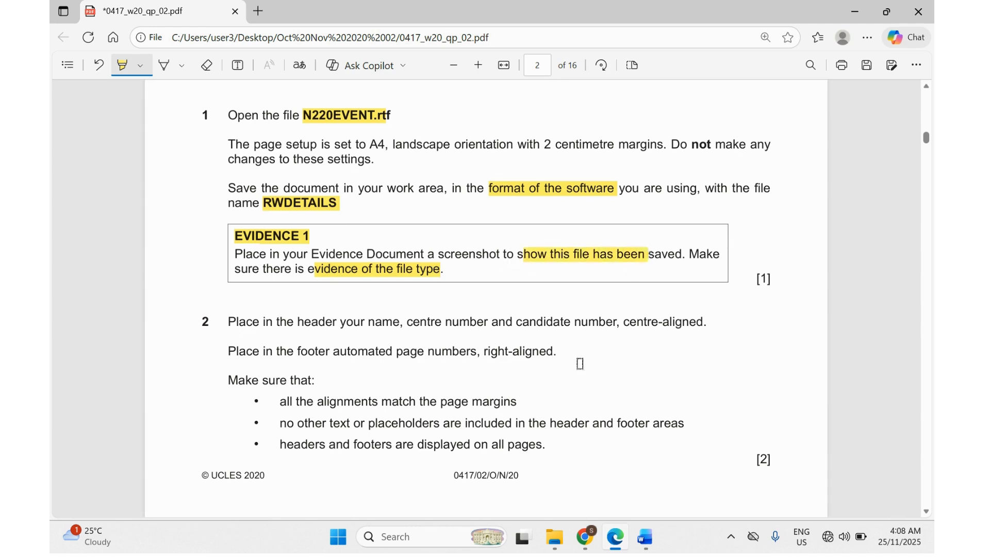
click(558, 541)
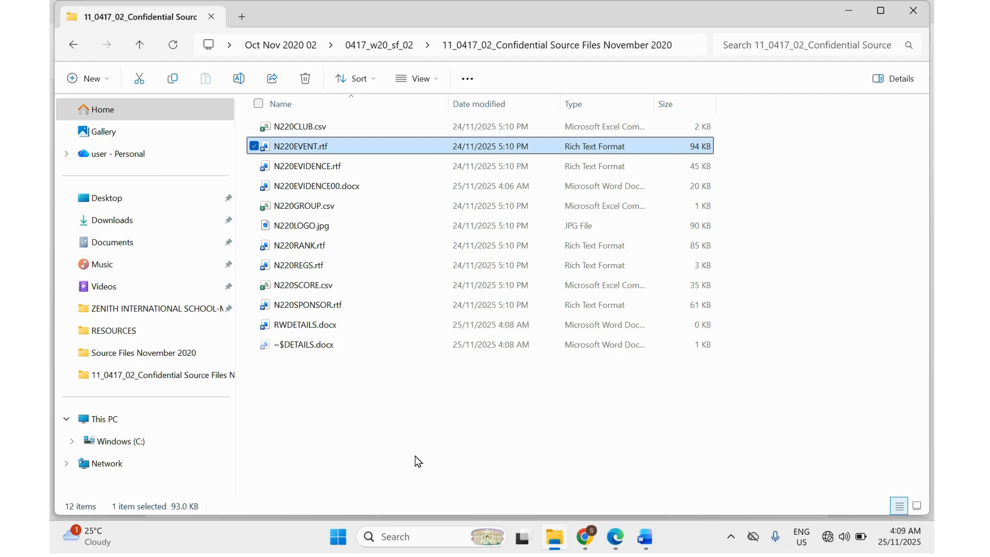
Use Snipping Tool to capture the Explorer file list showing RWDETAILS.docx as a Word document.
click(410, 537)
text(sn)
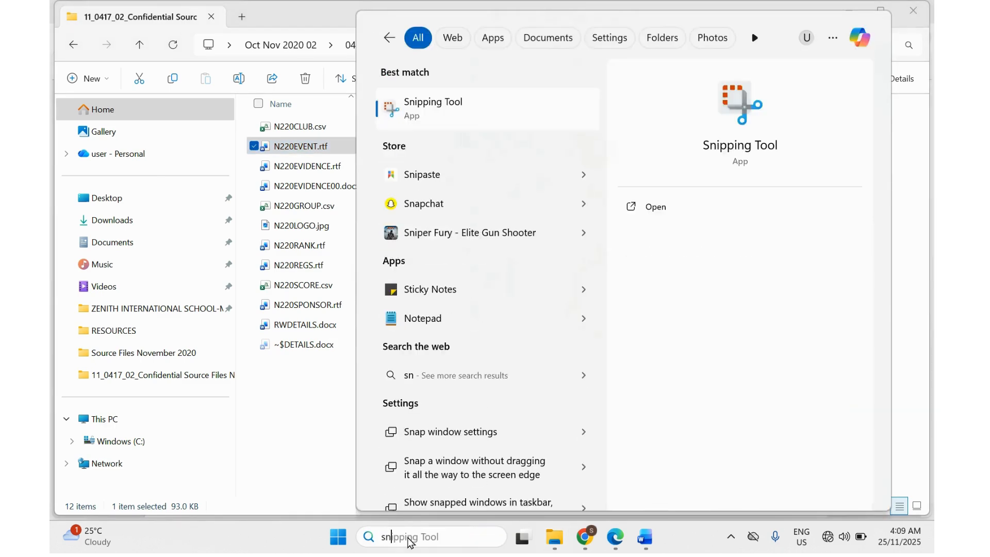
key(Return)
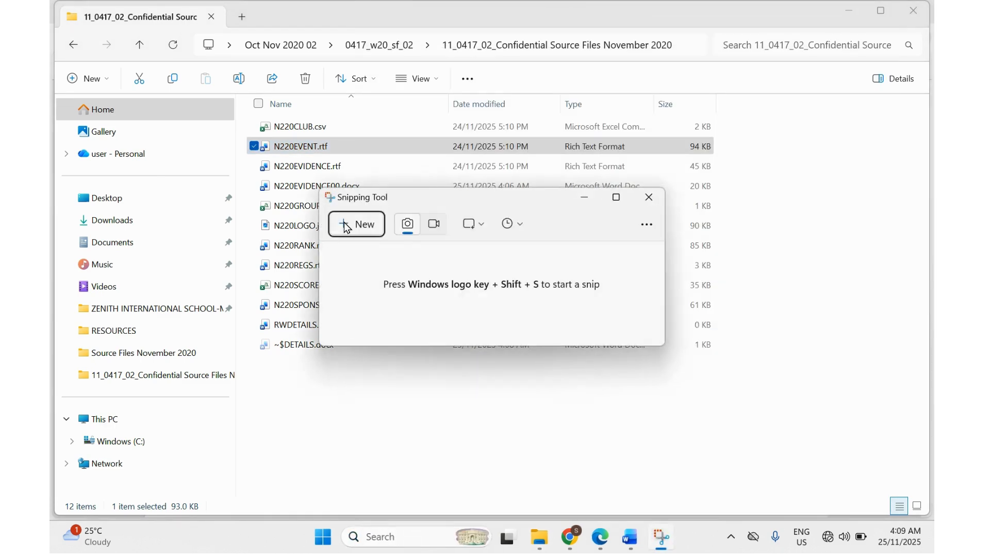
click(356, 224)
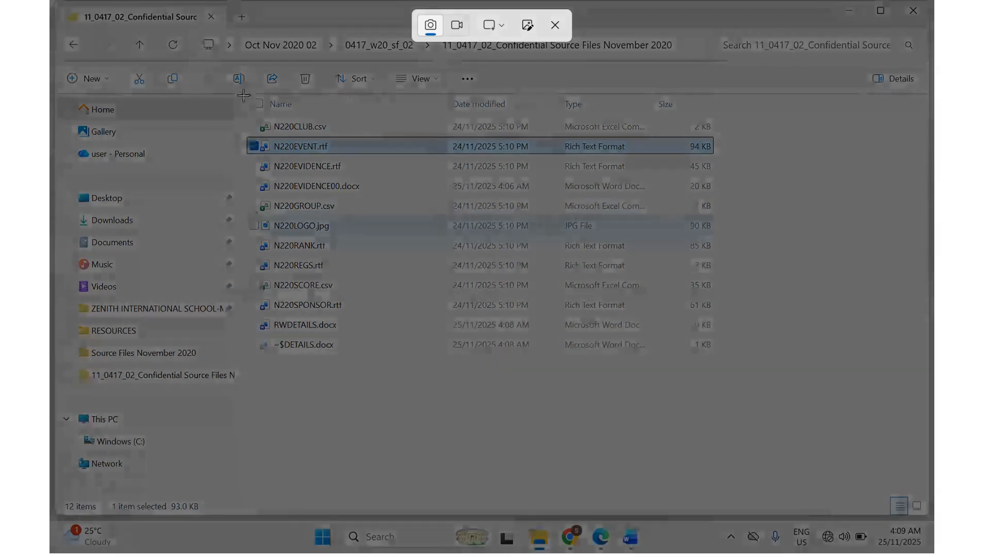
drag(242, 95, 736, 364)
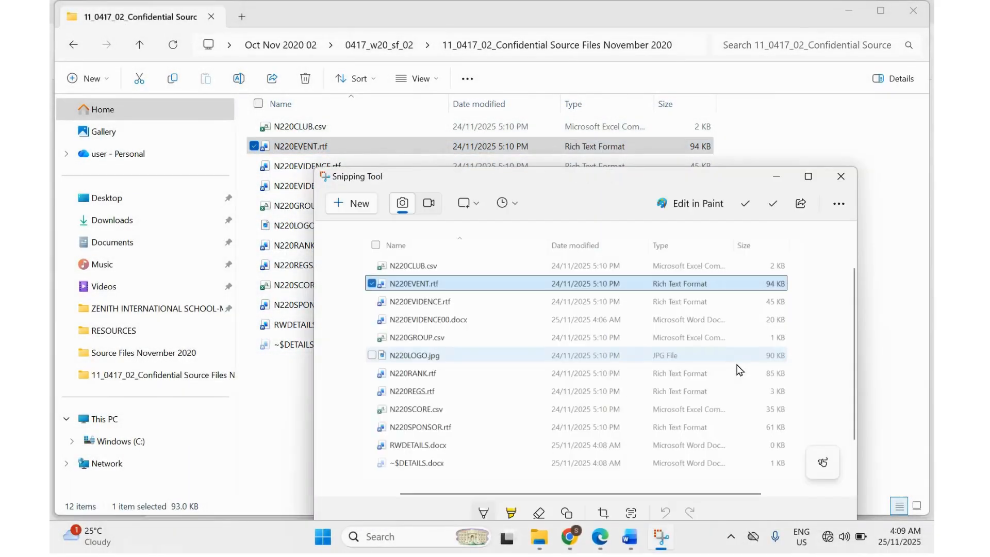
mouse_move(630, 536)
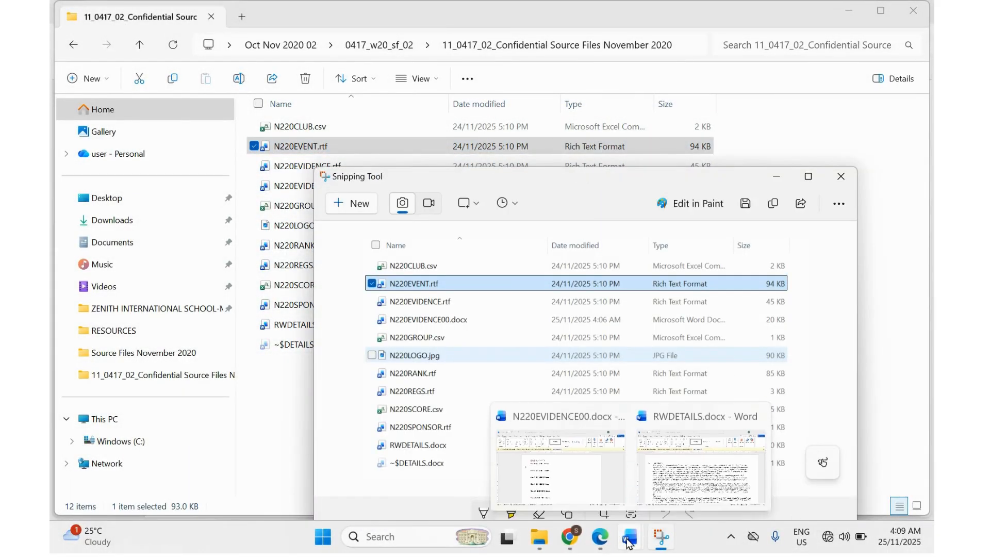
click(562, 472)
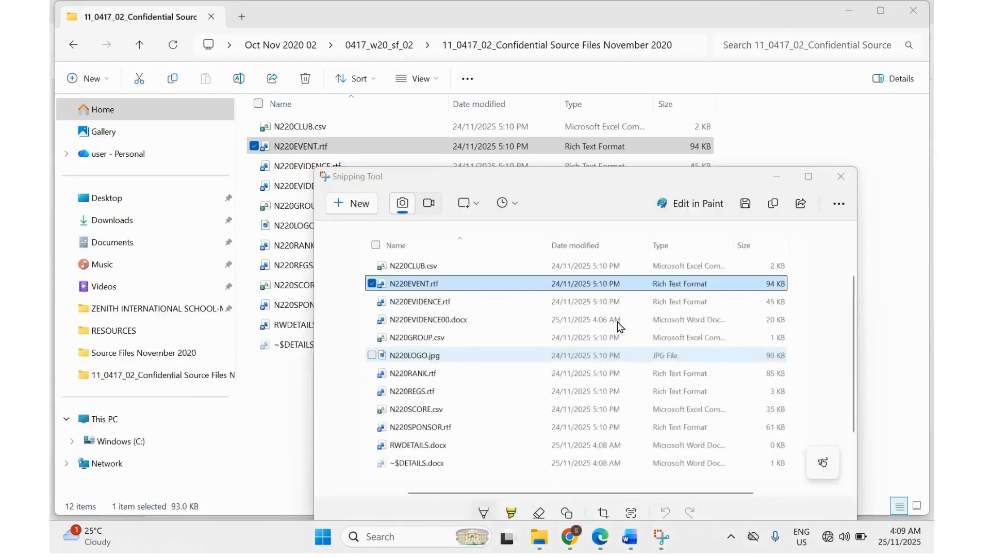
click(777, 175)
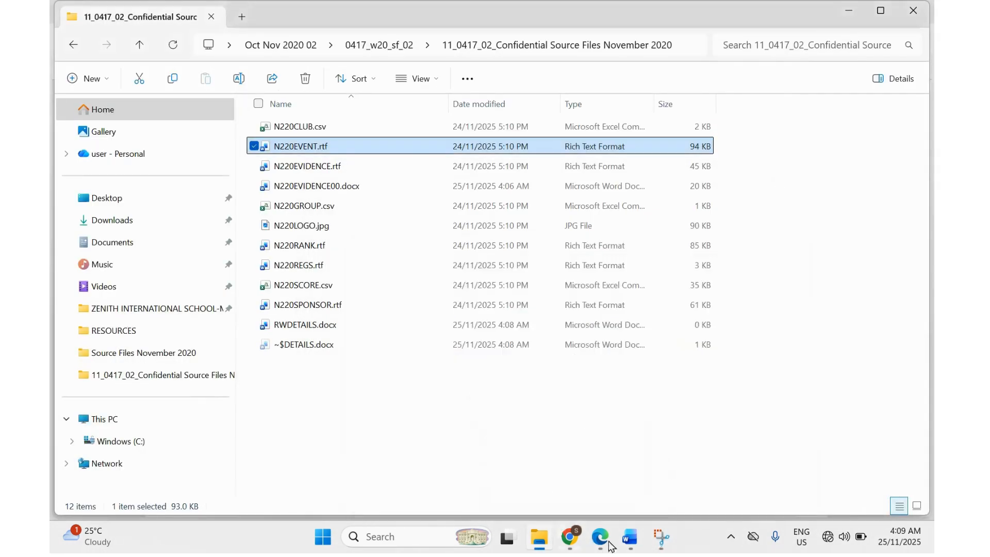
Paste the file-list screenshot under Step 1 - EVIDENCE 1 in N220EVIDENCE00.
mouse_move(630, 536)
click(562, 470)
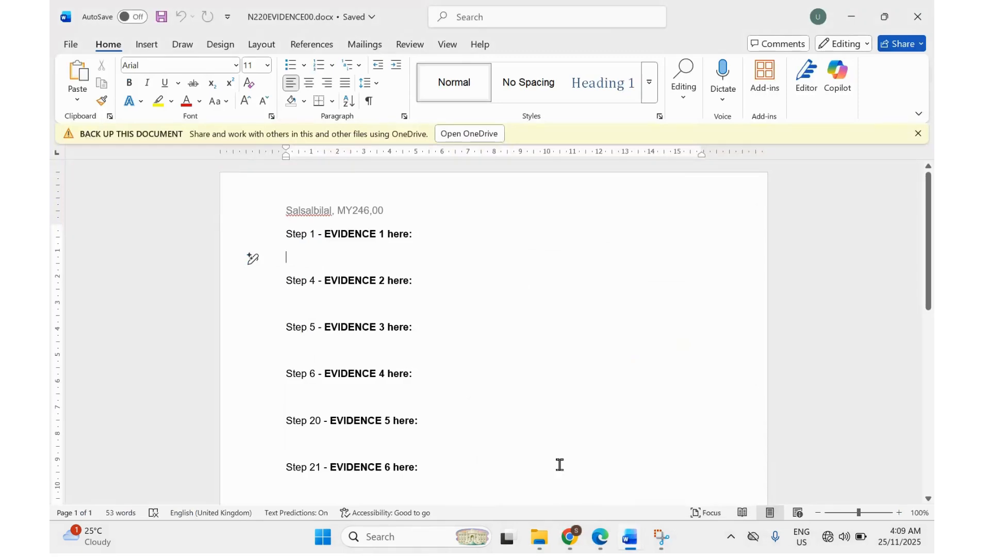
key(ctrl+v)
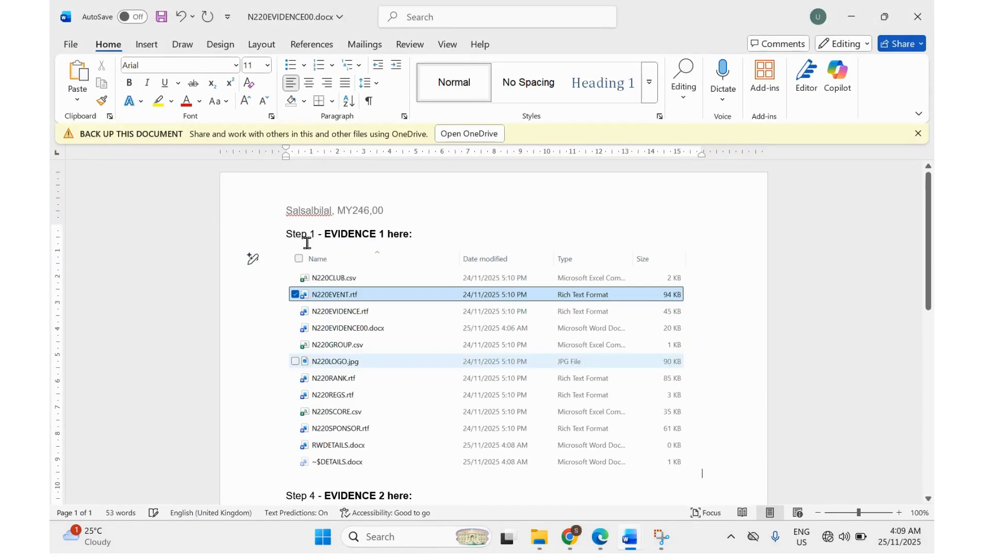
Highlight question 2's header requirement in the exam paper.
click(599, 536)
scroll(487, 405, down, 1)
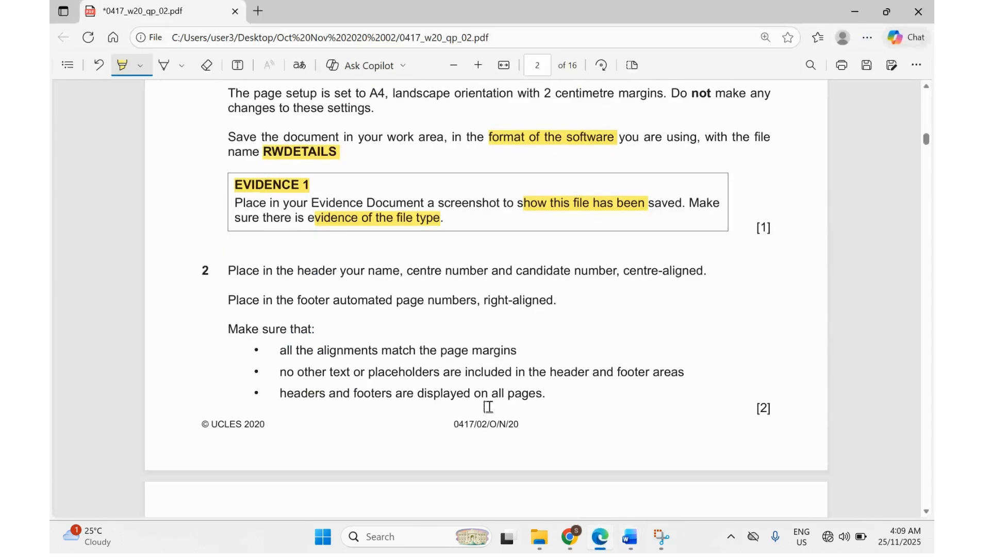
mouse_move(298, 271)
mouse_down()
mouse_move(679, 275)
mouse_move(486, 455)
mouse_move(409, 415)
mouse_up()
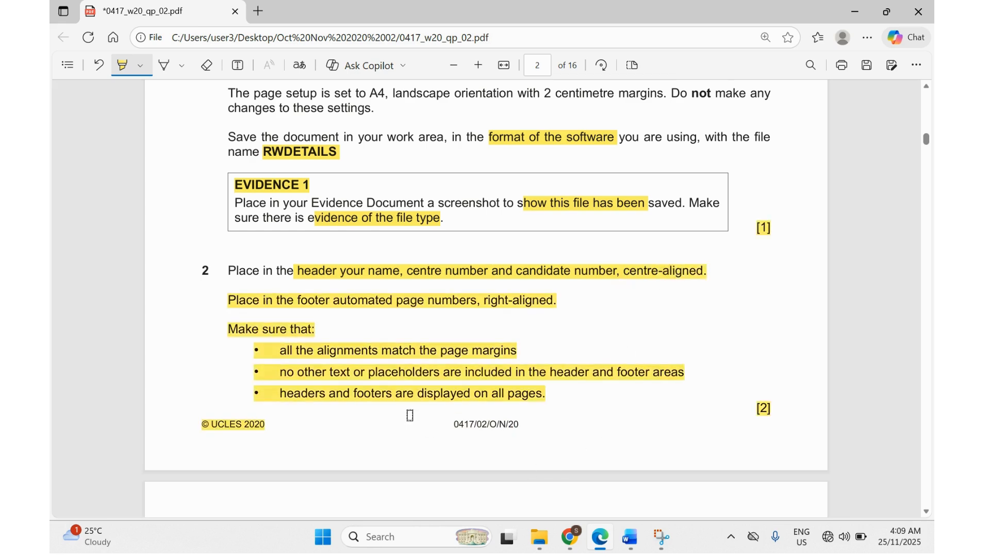
Redo question 2's highlighting to cover only the header and footer page-number requirements.
key(ctrl+z)
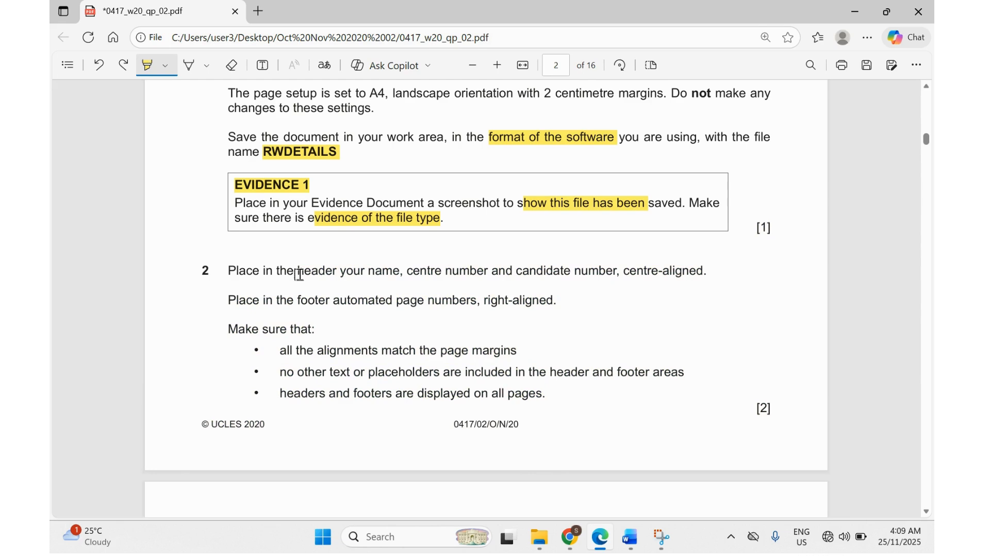
drag(298, 274, 692, 268)
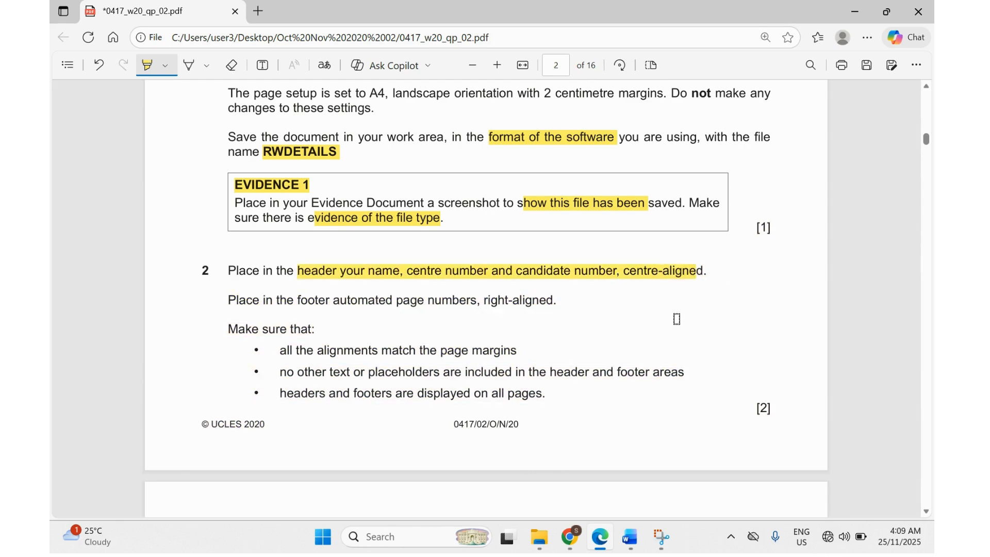
drag(295, 299, 510, 304)
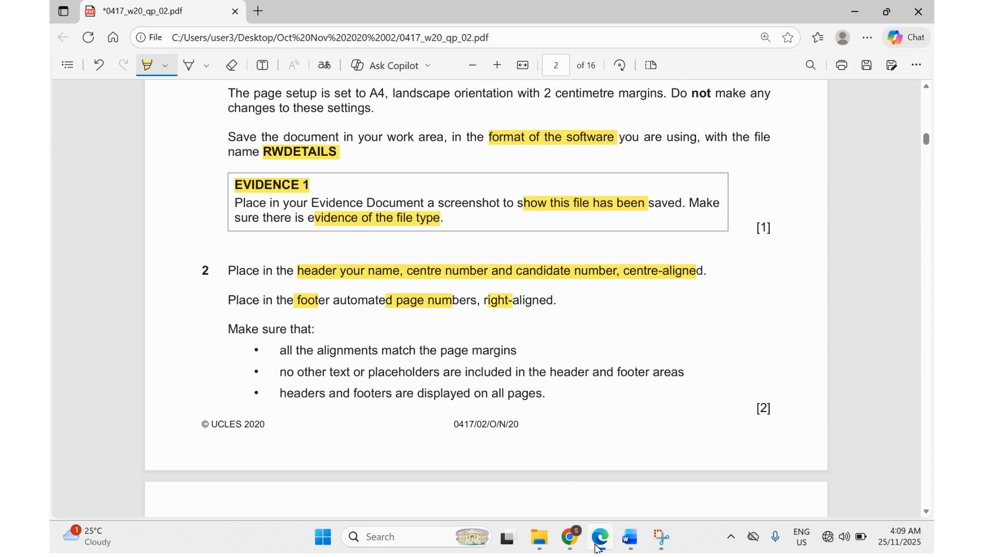
click(630, 536)
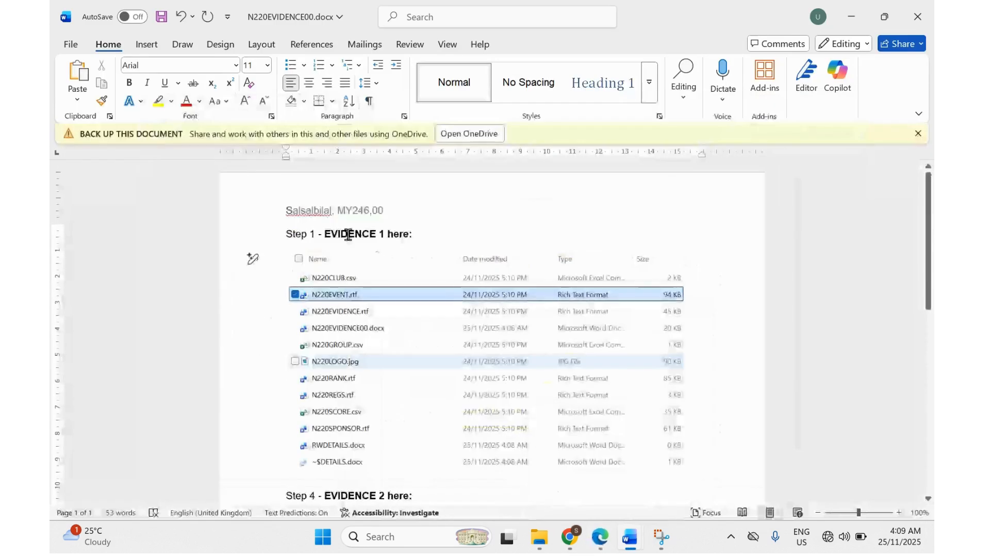
Insert a Blank (Three Columns) header with the candidate's name, centre and candidate numbers centred.
click(146, 44)
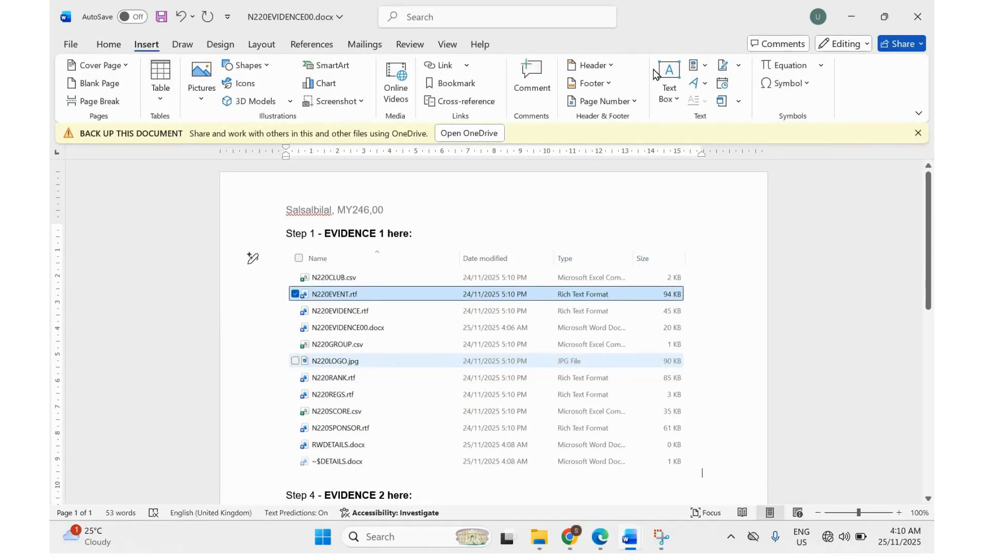
click(612, 66)
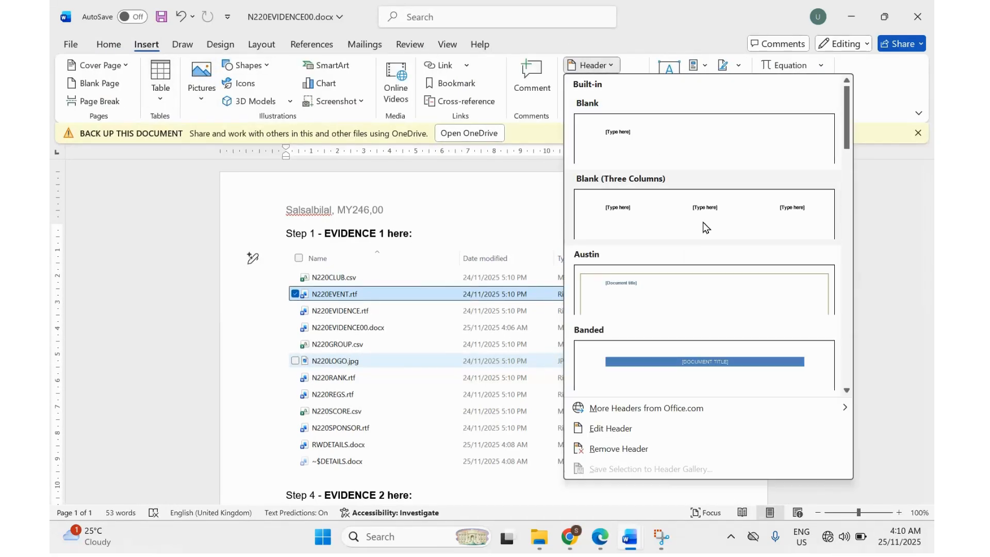
click(686, 213)
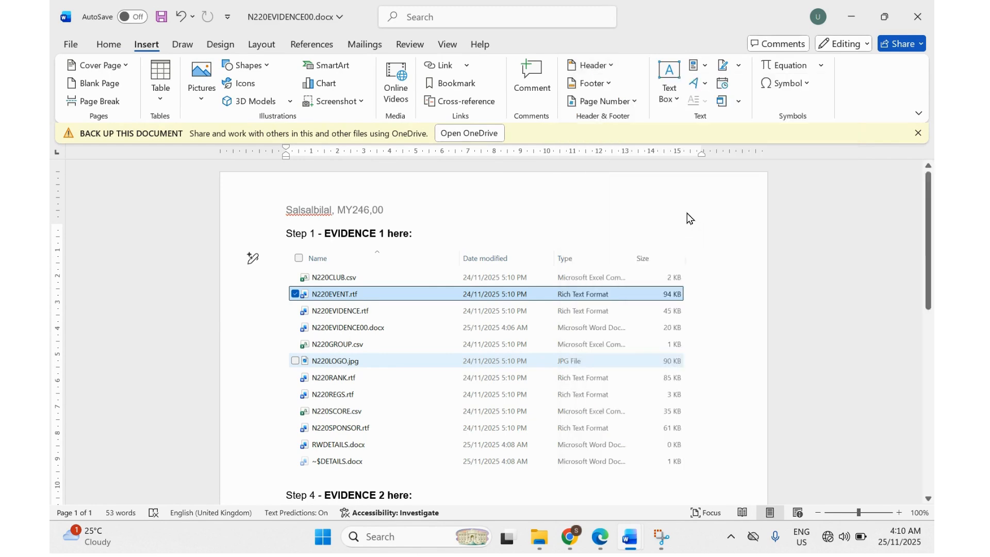
click(486, 210)
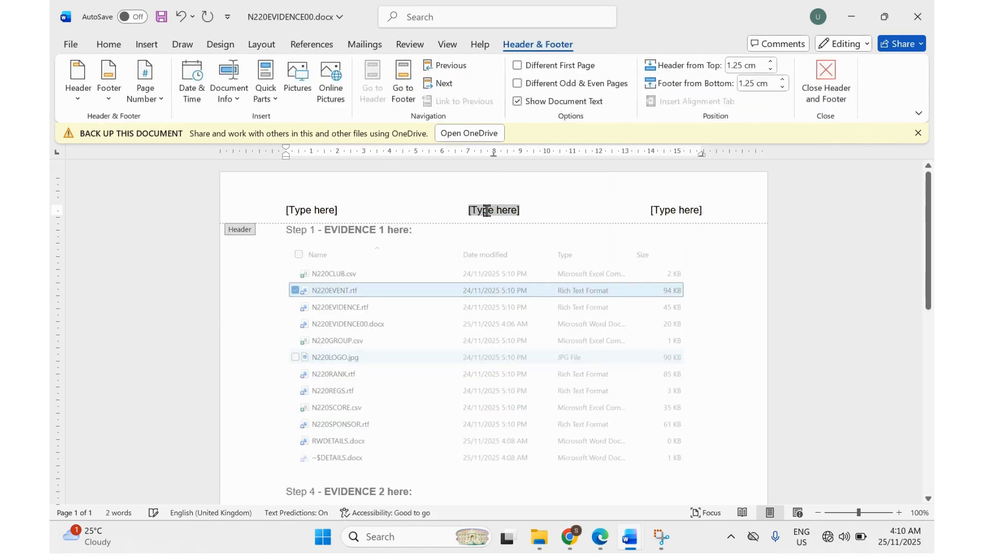
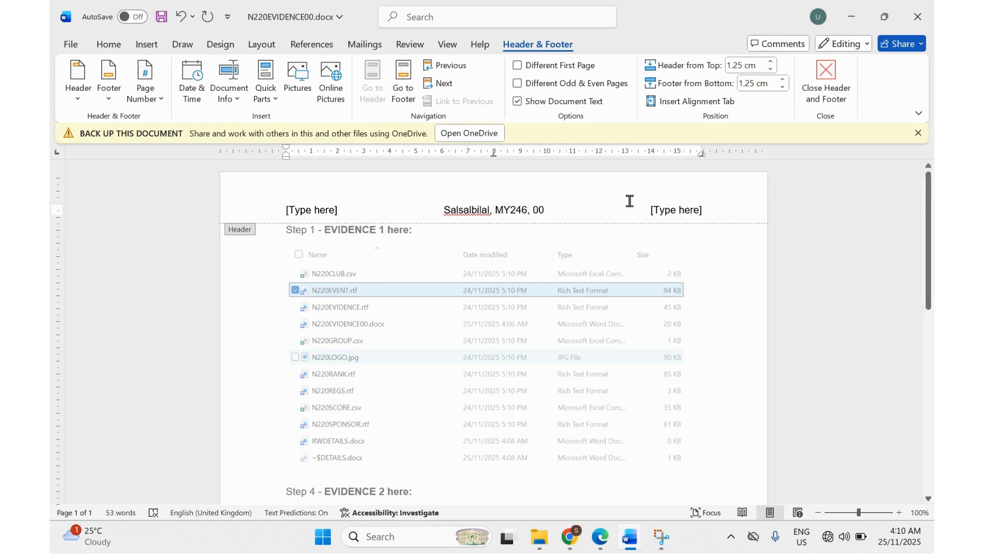
Delete the right and left [Type here] header placeholders.
click(671, 207)
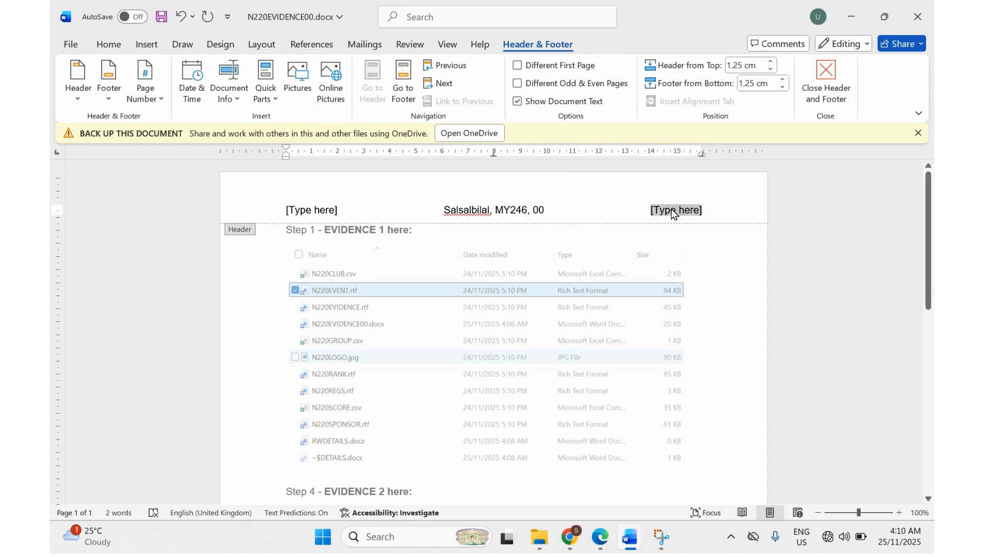
key(Delete)
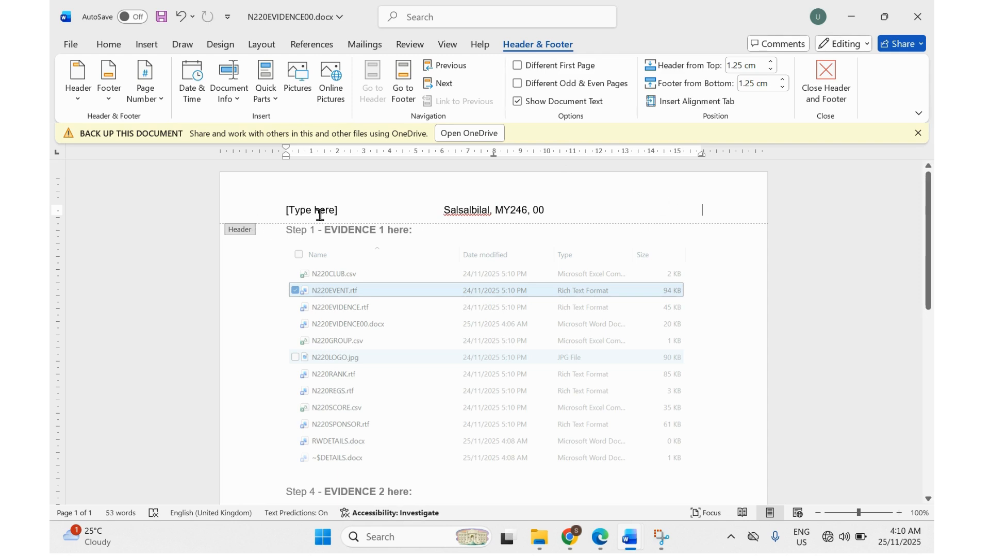
click(320, 215)
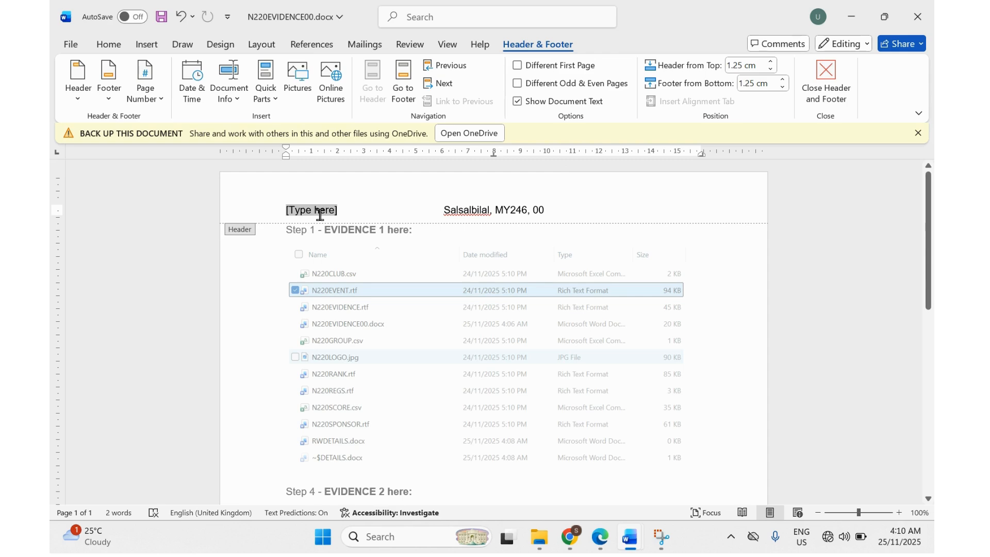
key(Delete)
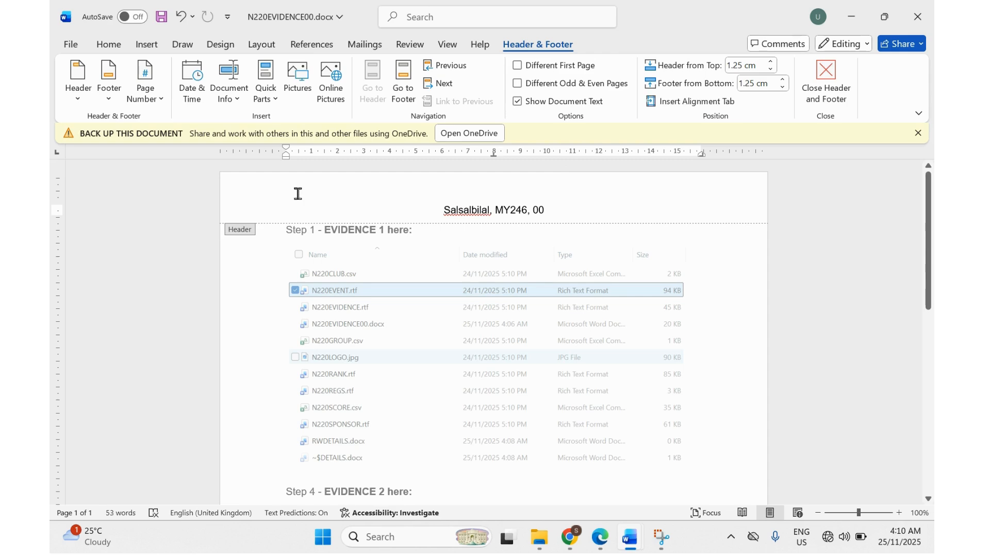
click(145, 45)
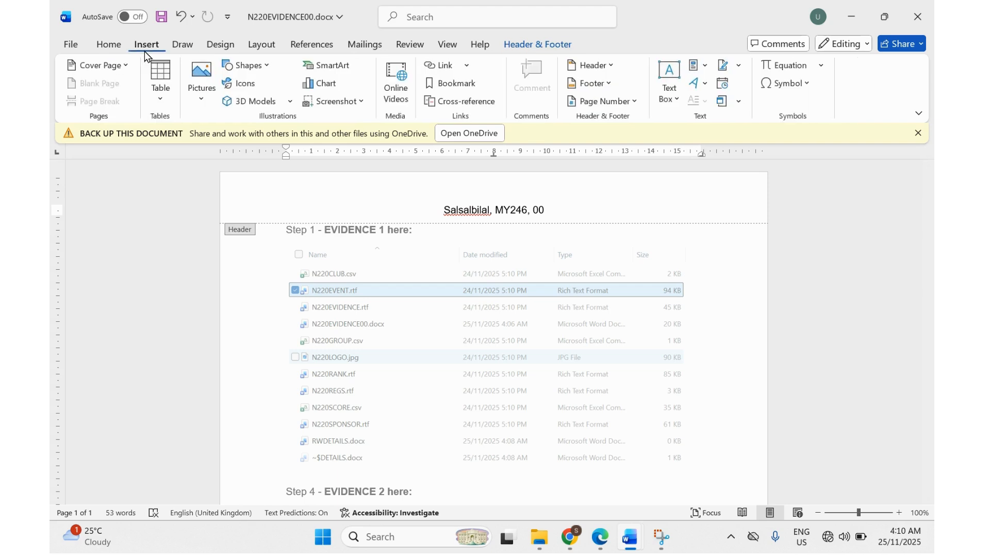
Insert a Blank (Three Columns) footer with a Plain Number page number in the right placeholder.
click(592, 84)
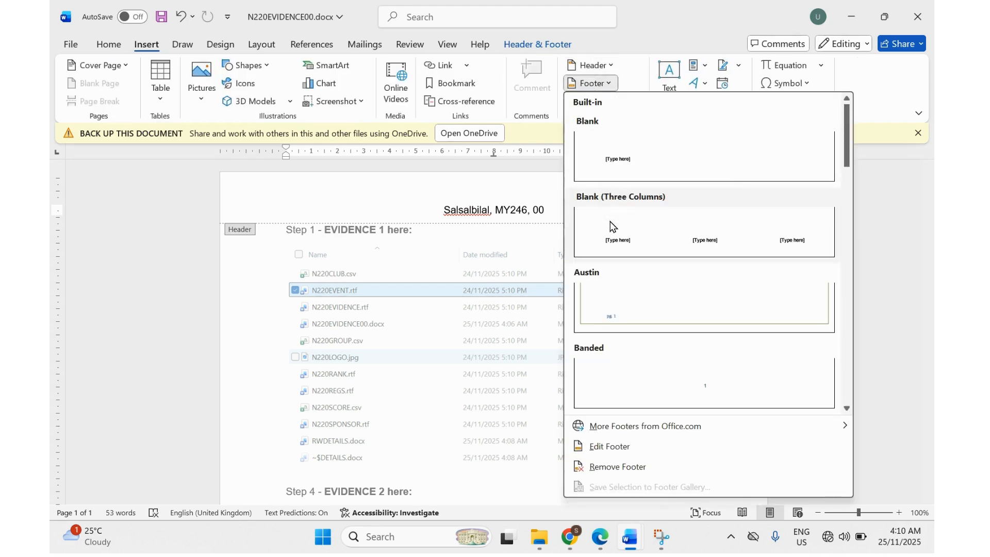
click(639, 235)
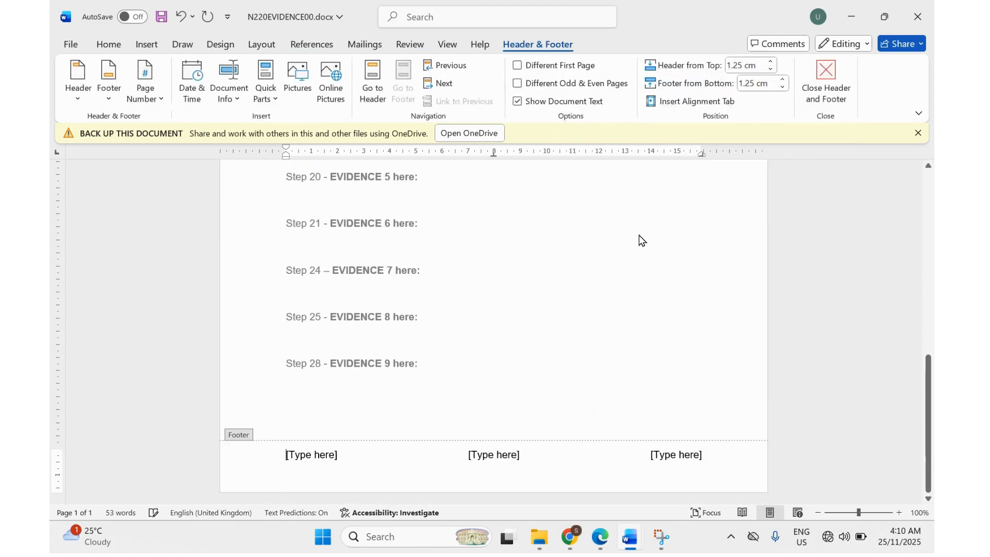
click(668, 459)
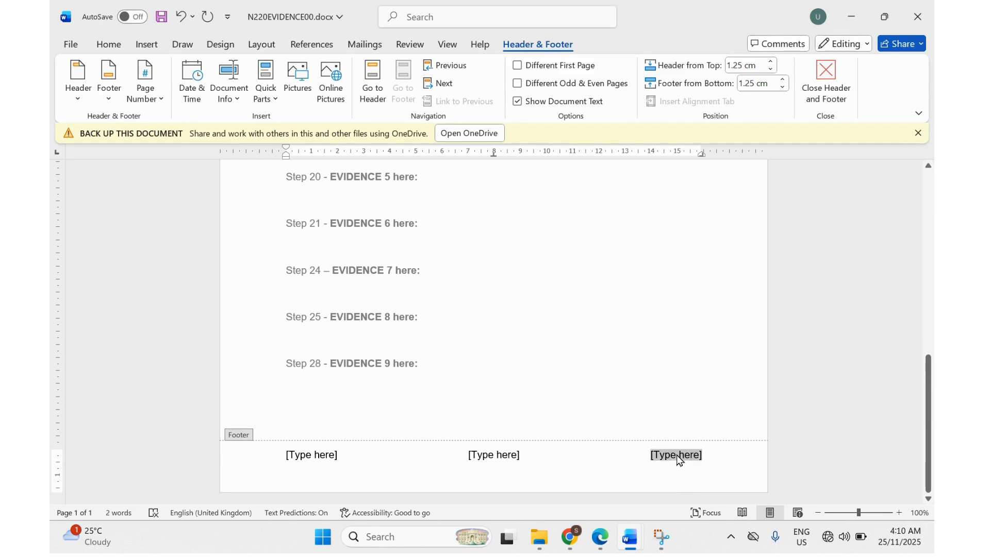
click(145, 95)
mouse_move(163, 183)
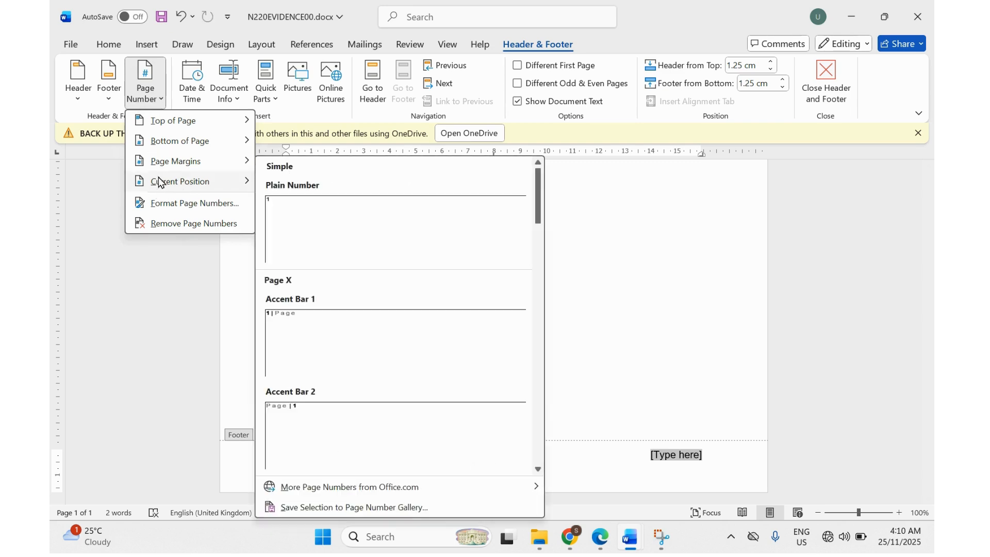
mouse_move(180, 149)
click(288, 212)
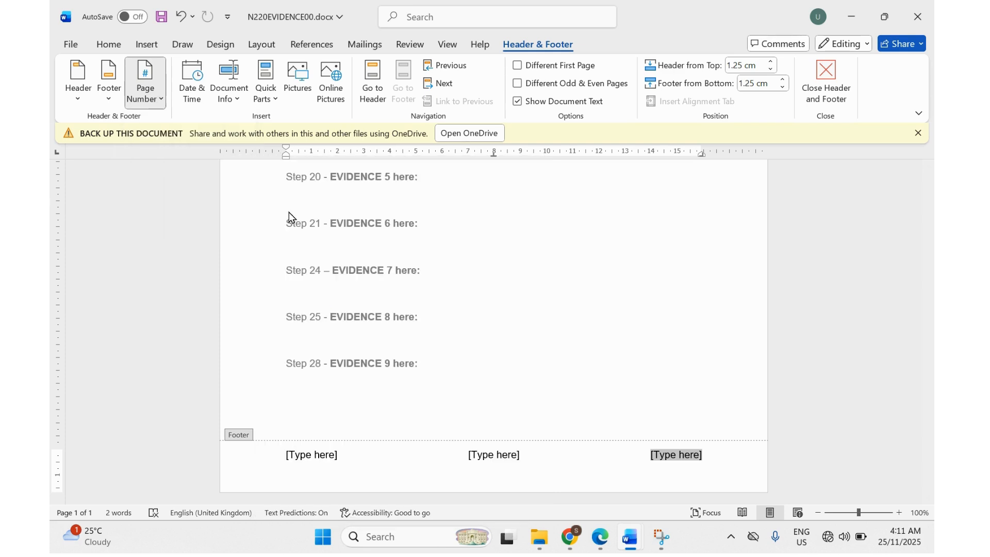
Delete the centre and left footer placeholders.
click(477, 454)
key(Delete)
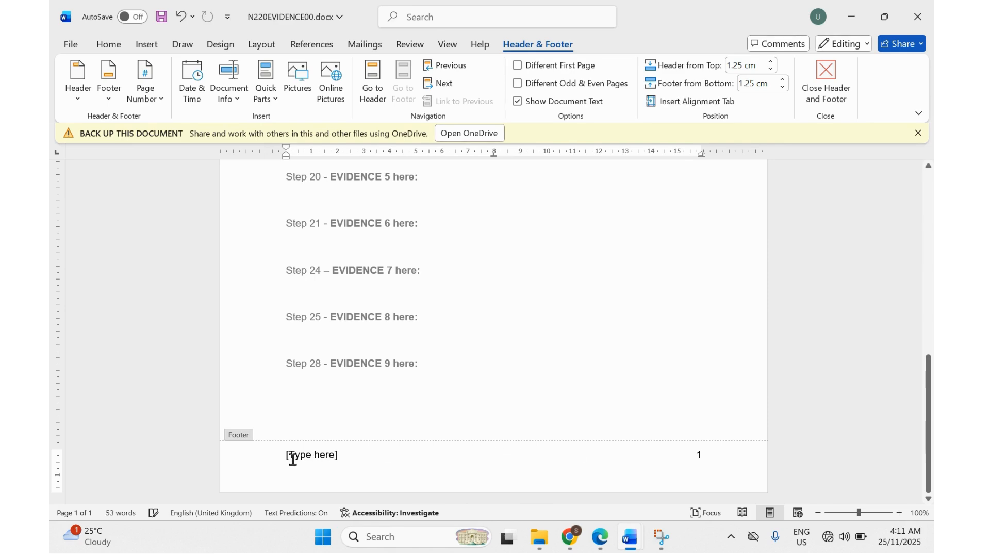
click(292, 456)
key(Delete)
click(608, 546)
Highlight the title 'Tawara MTB Marathon Race' on page 3 of the exam paper.
scroll(381, 361, down, 3)
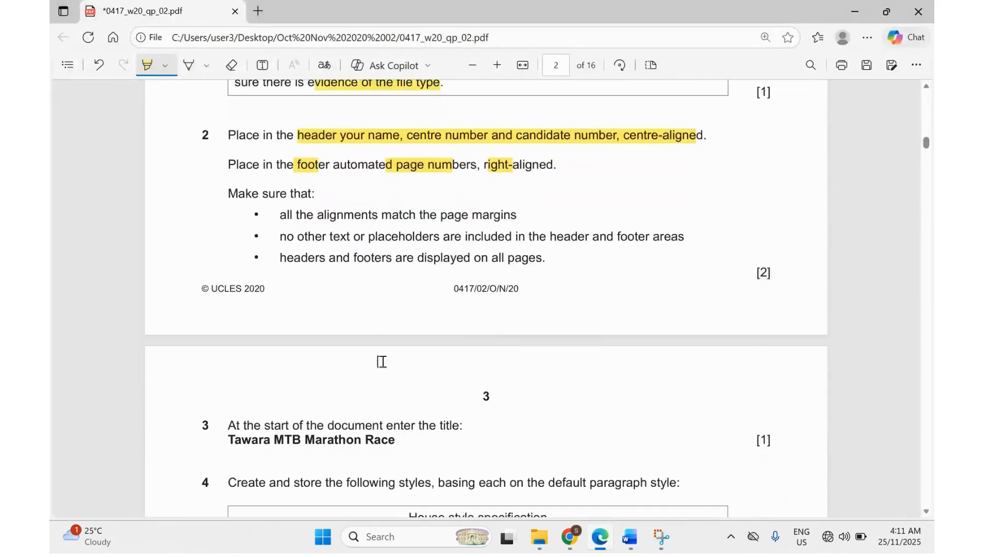
scroll(382, 361, down, 5)
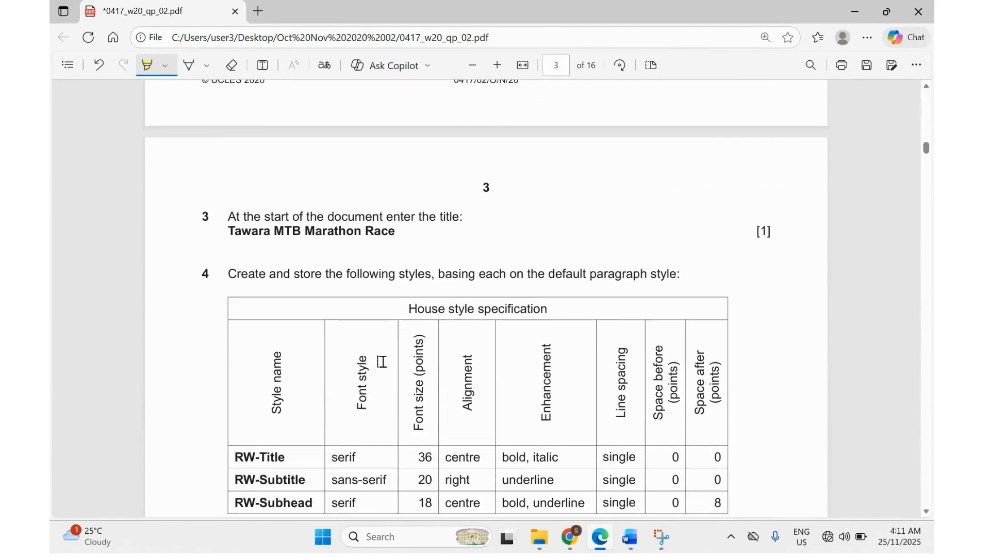
scroll(246, 235, down, 1)
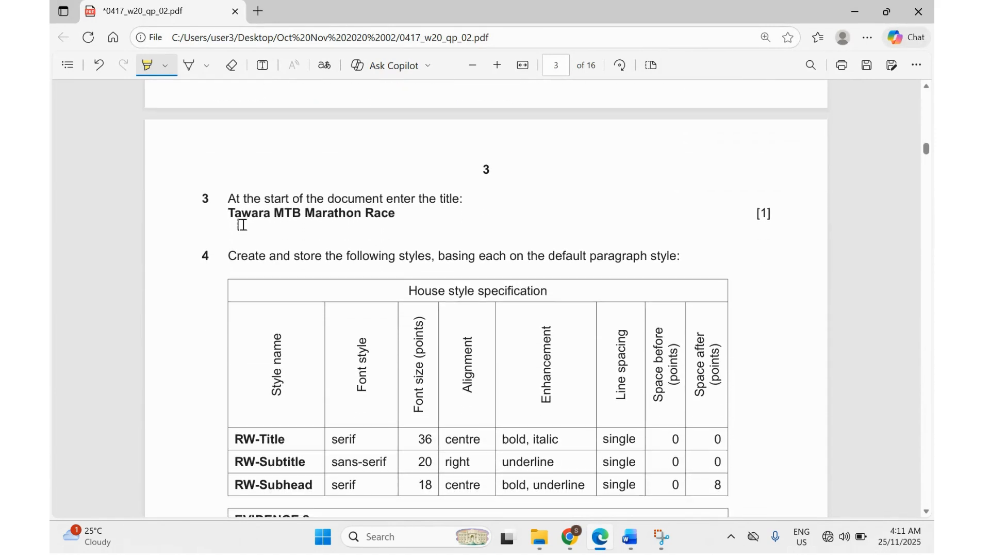
drag(228, 213, 390, 217)
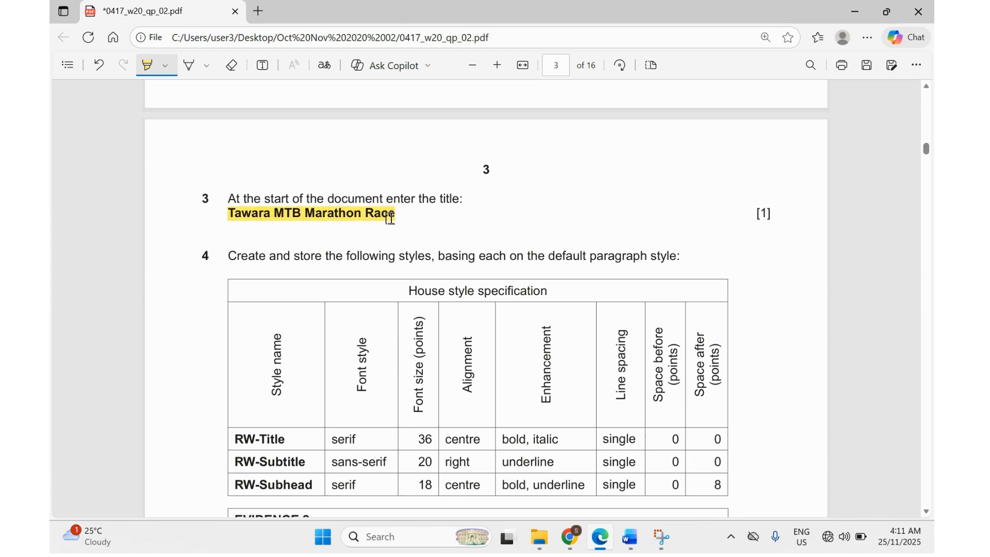
mouse_move(630, 546)
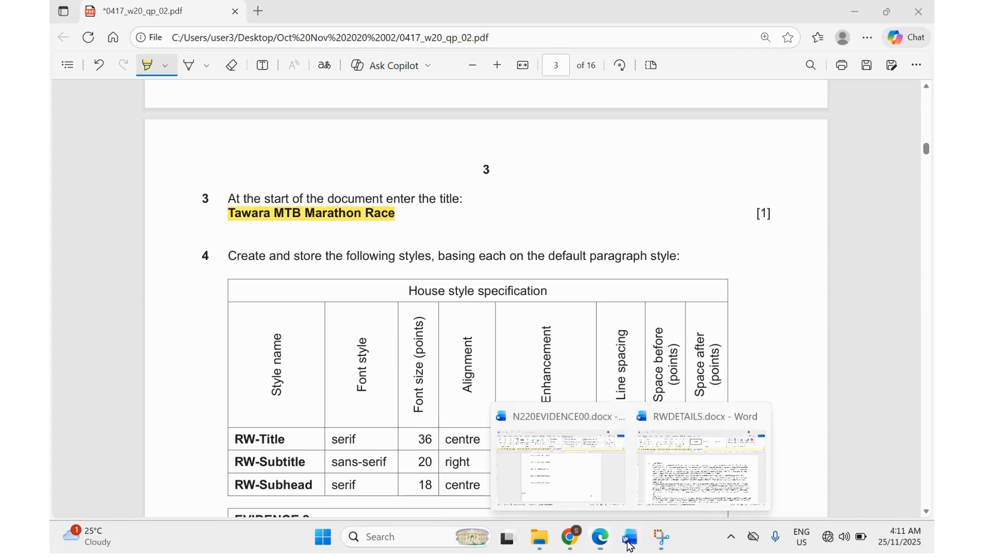
click(687, 468)
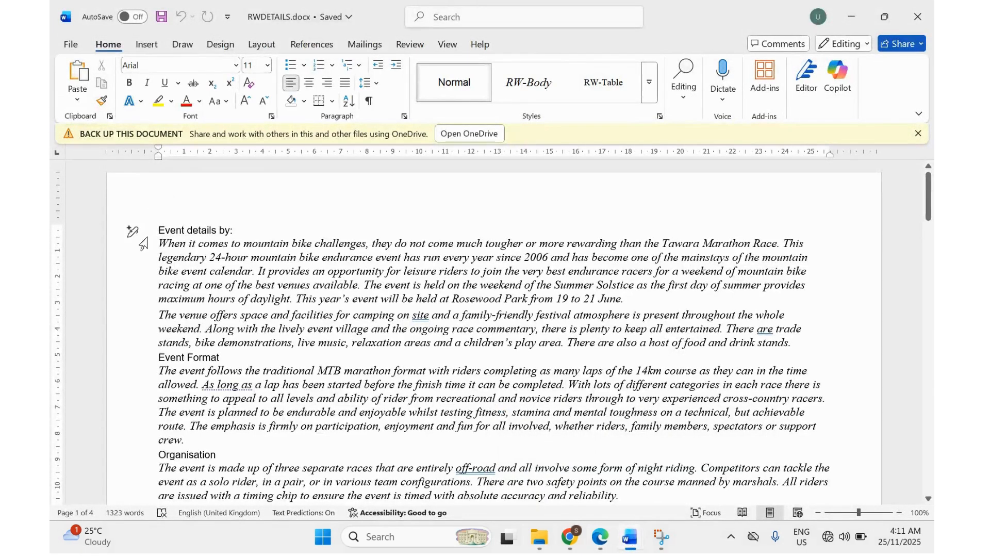
Add a new first line above 'Event details by:' reading 'Tawara MTB Marathon Race'.
key(Return)
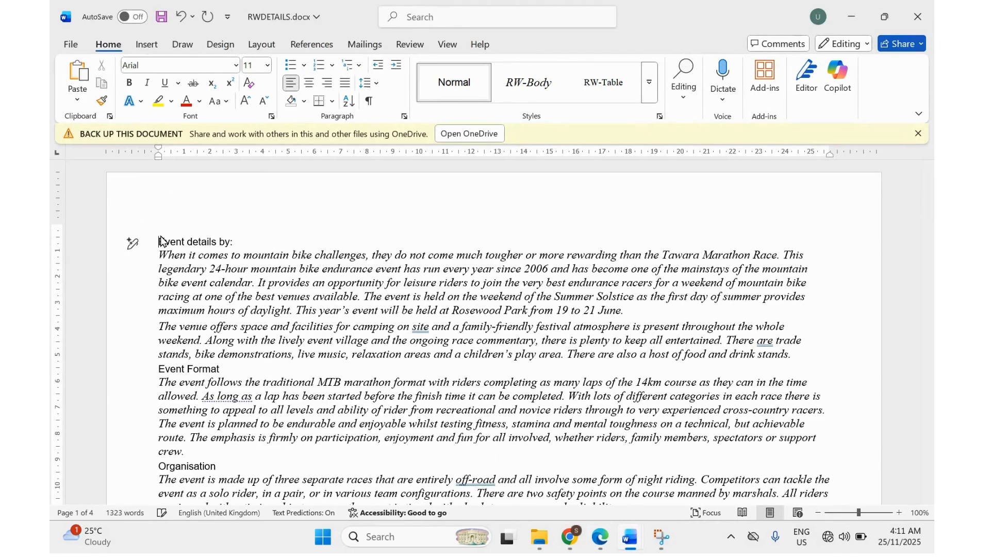
click(158, 226)
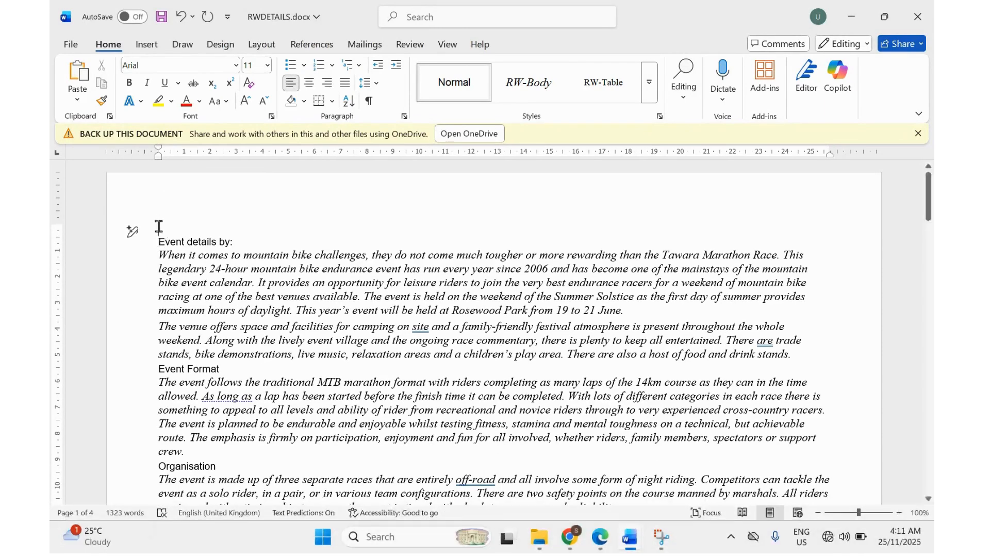
text(Tawara MTB)
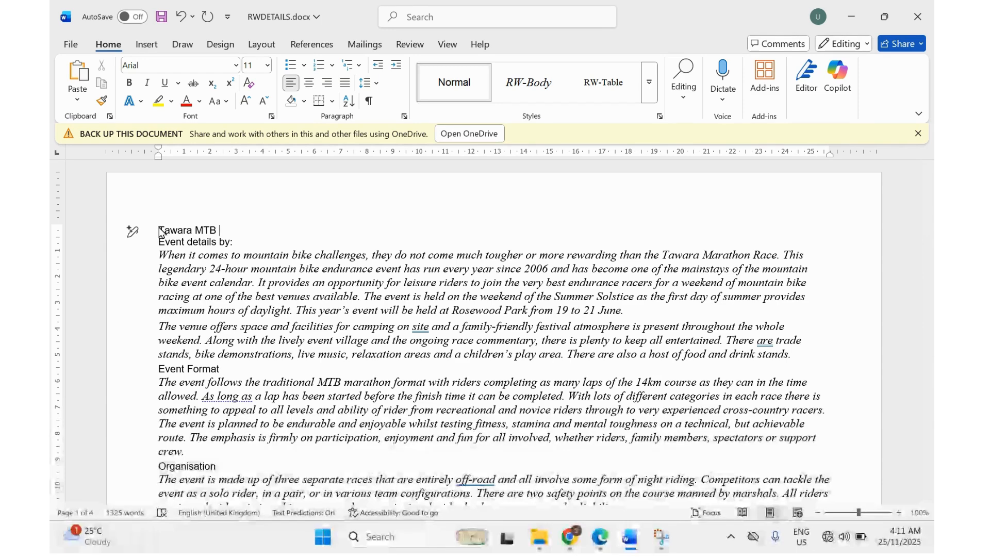
click(605, 546)
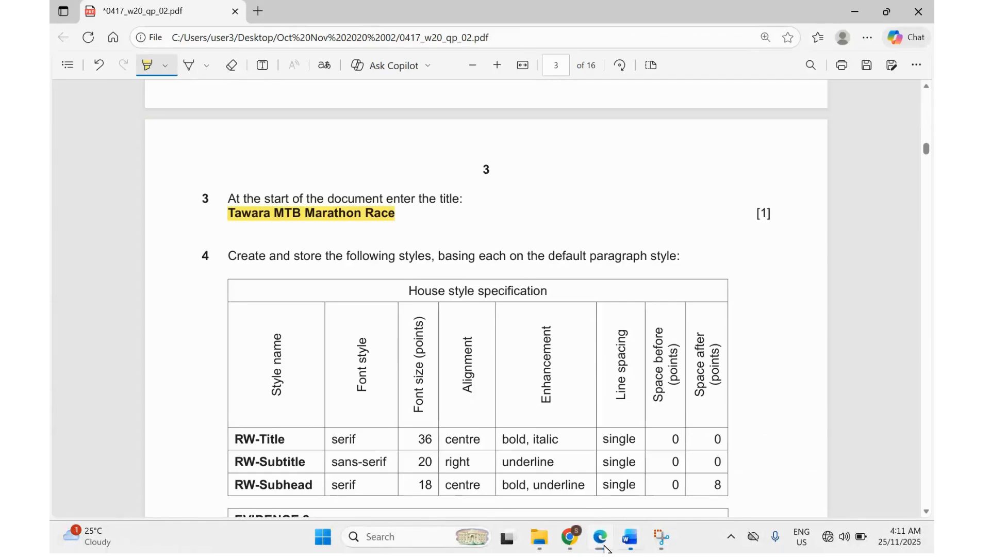
click(604, 549)
text(Mara)
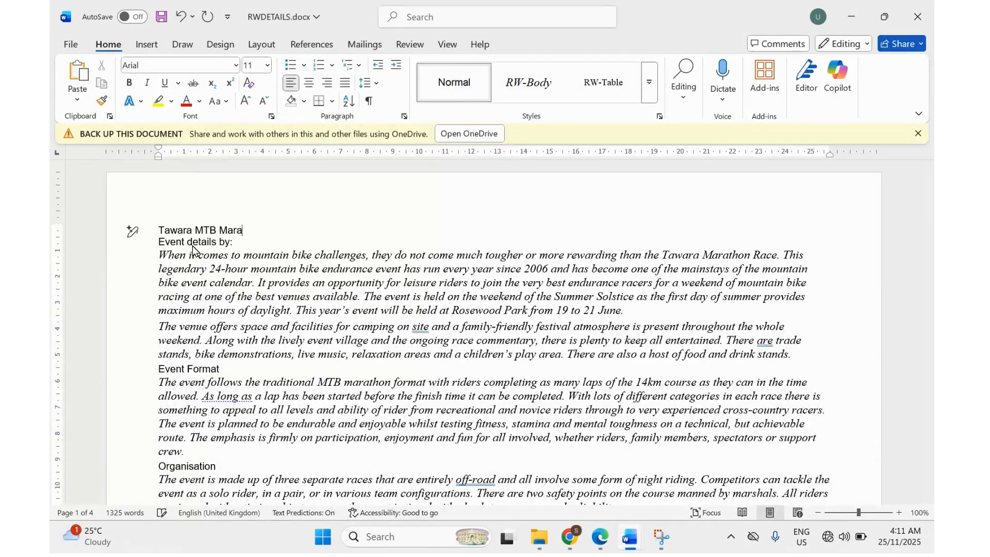
text(thon Race)
click(599, 545)
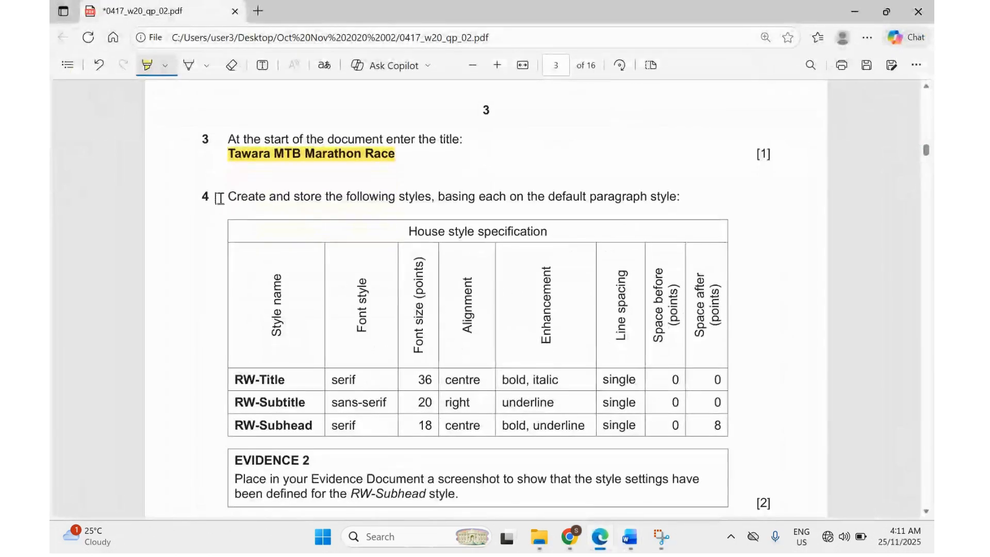
Highlight question 4's style-creation instruction, default paragraph style and RW-Title in the specification table.
drag(227, 197, 387, 198)
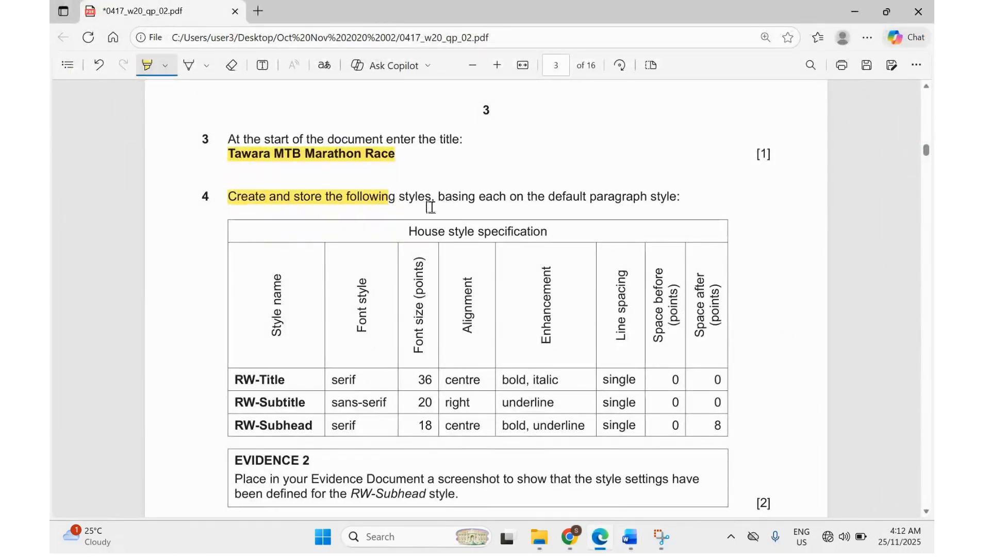
scroll(460, 214, down, 1)
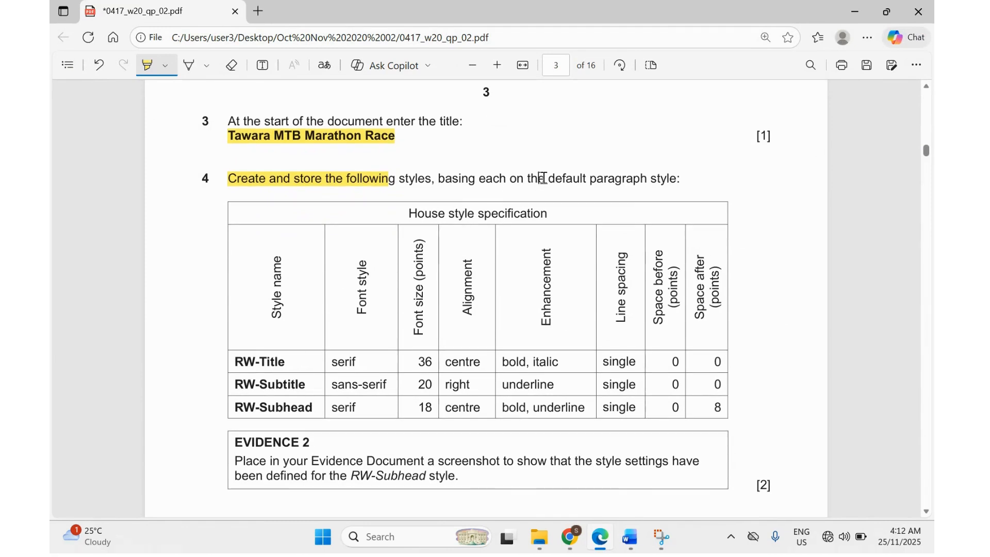
drag(542, 178, 665, 178)
scroll(496, 293, down, 1)
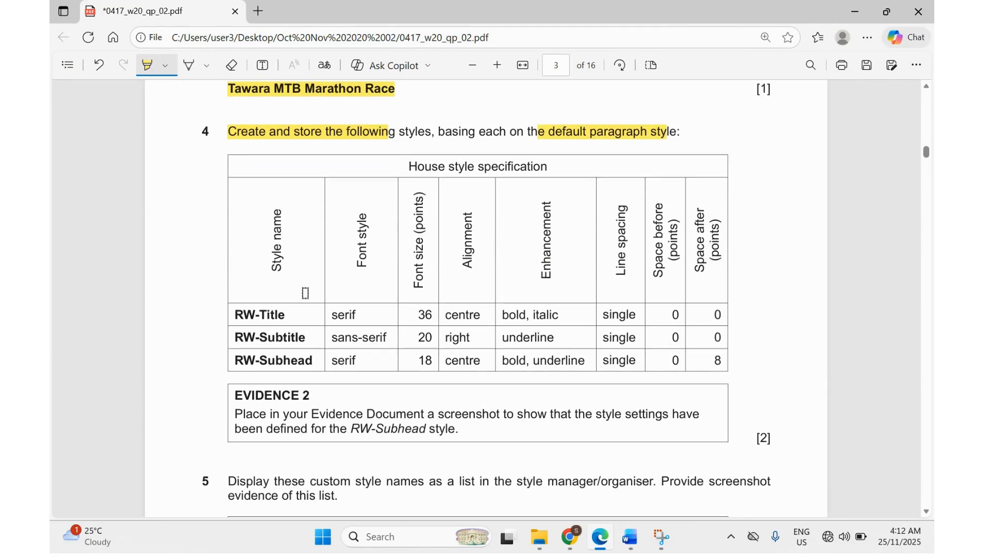
drag(233, 318, 292, 316)
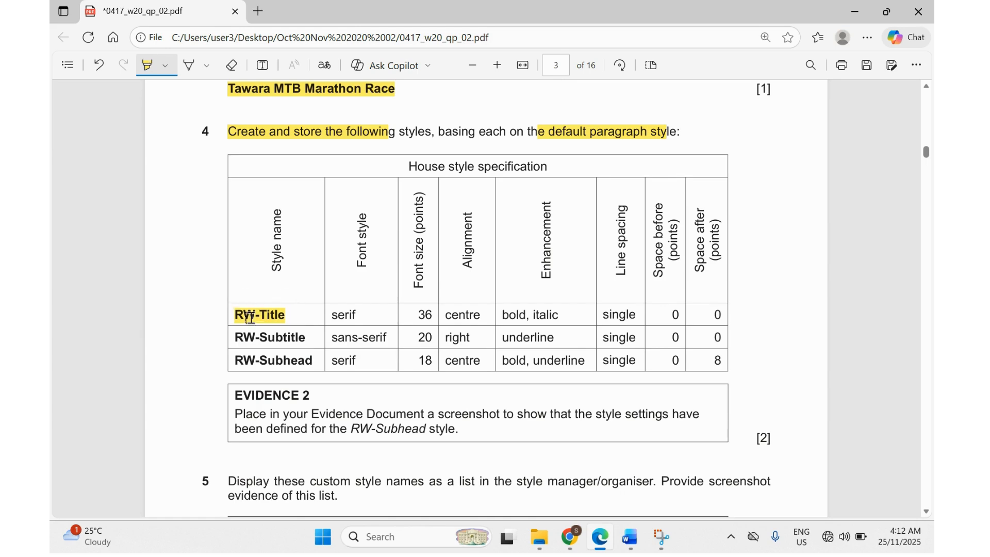
mouse_move(630, 536)
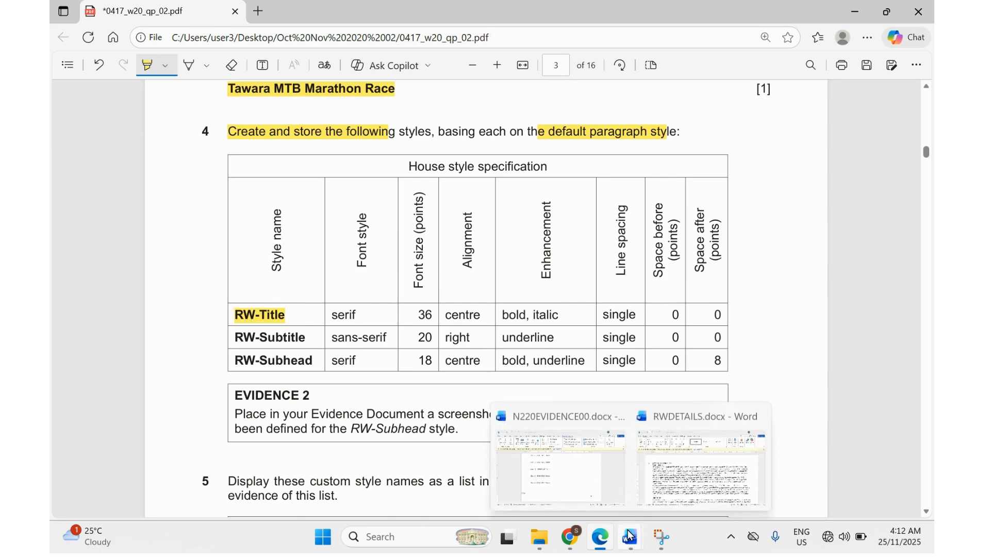
click(697, 466)
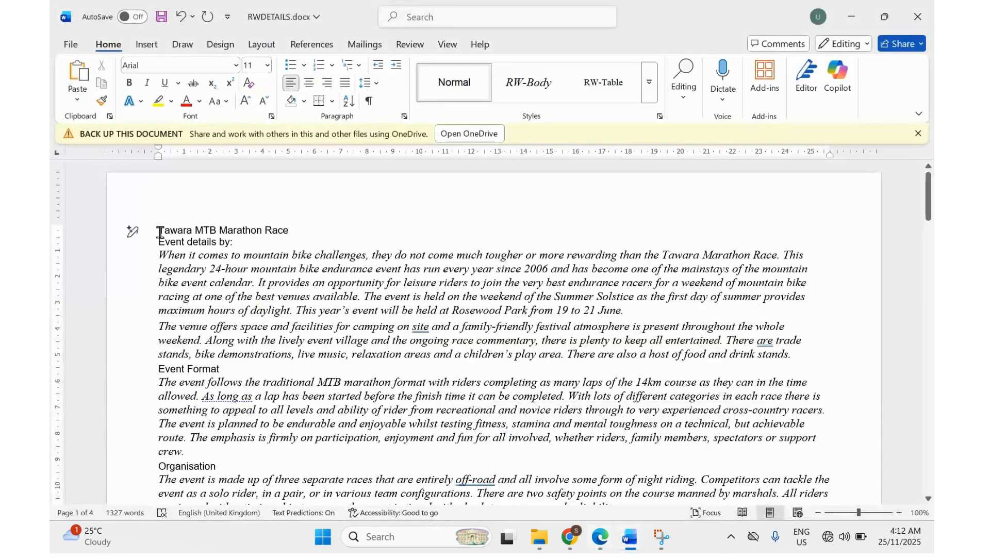
Select the 'Tawara MTB Marathon Race' title line and open an enlarged, repositioned Styles pane.
drag(158, 231, 285, 233)
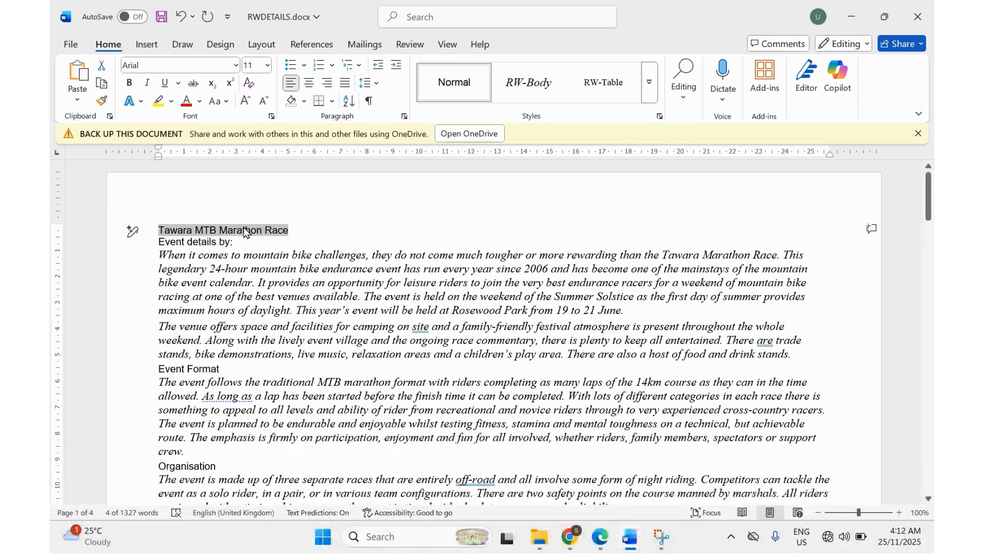
click(660, 117)
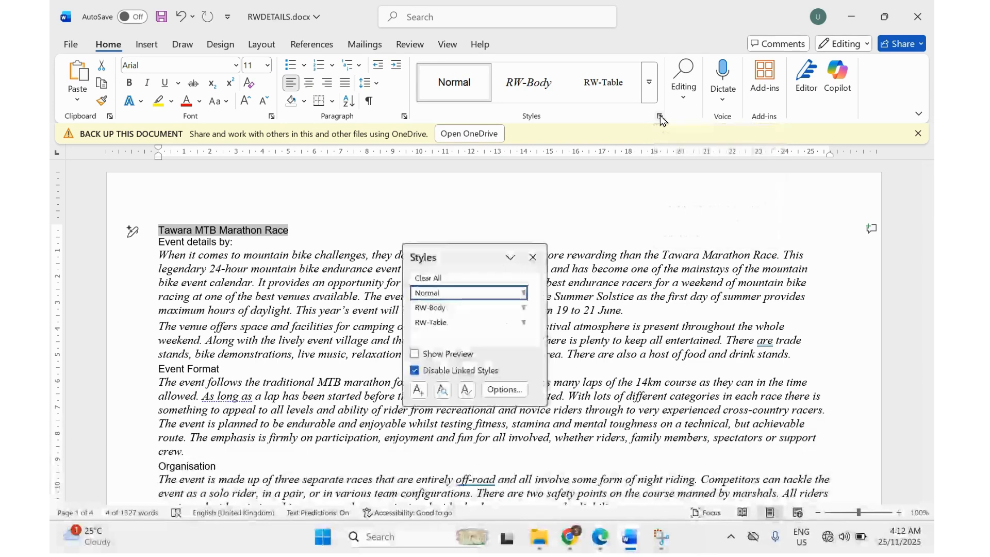
drag(470, 257, 771, 165)
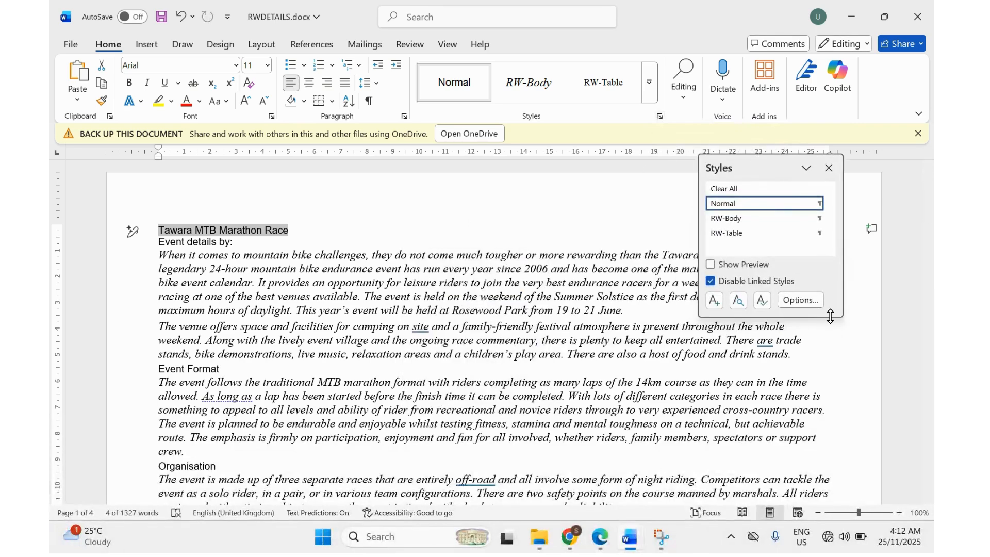
drag(830, 317, 830, 428)
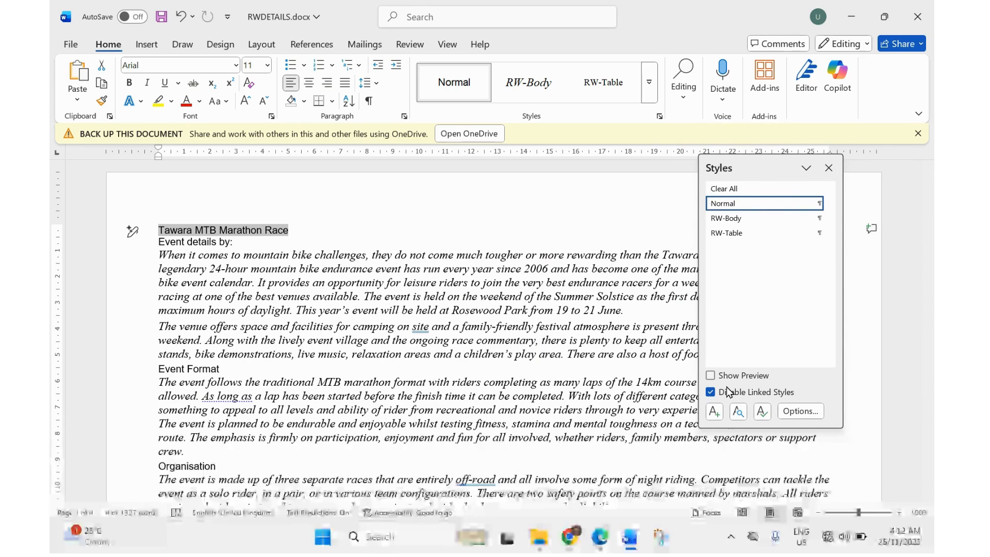
Start a new paragraph style named RW-Title, then return to the PDF specification.
click(714, 412)
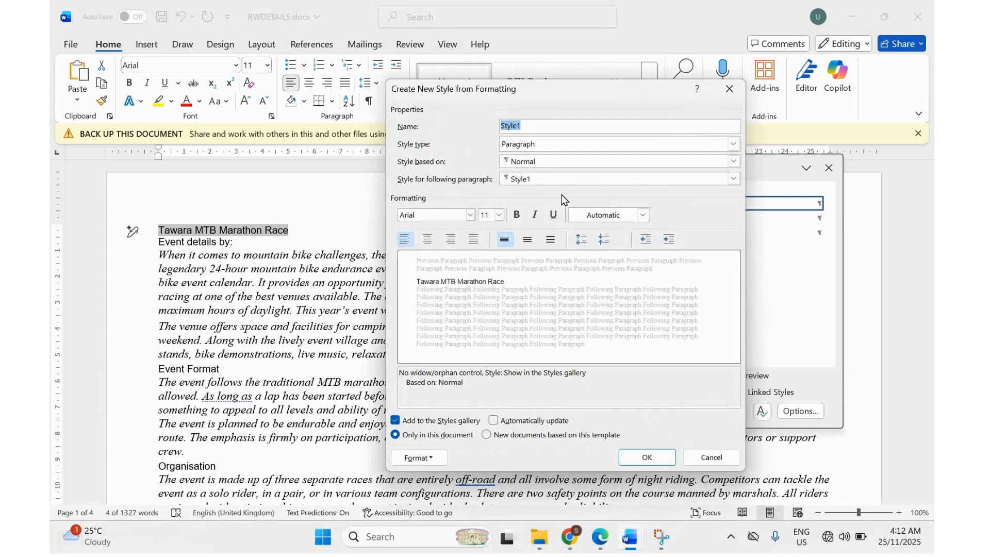
text(RW-)
text(Ttil)
key(BackSpace)
key(BackSpace)
key(BackSpace)
text(itle)
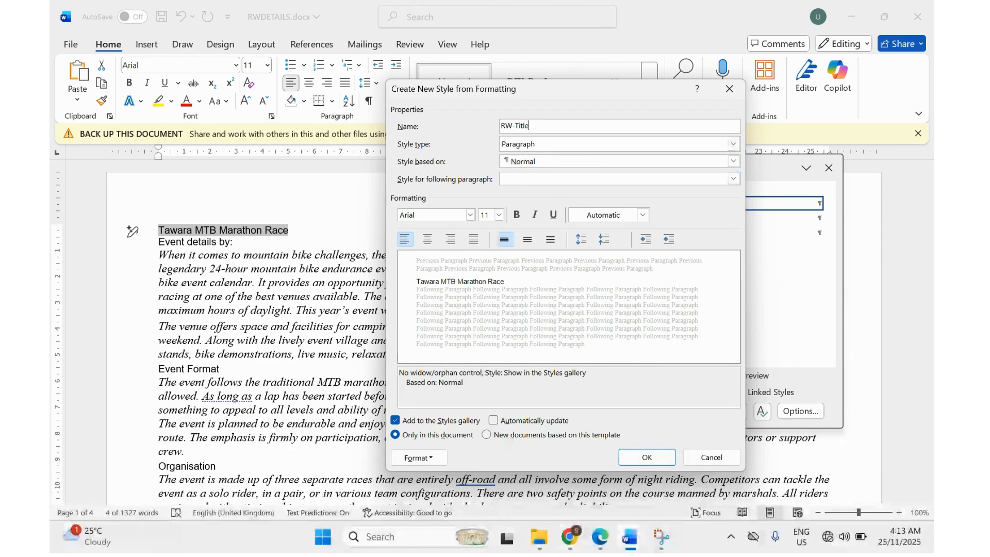
click(597, 545)
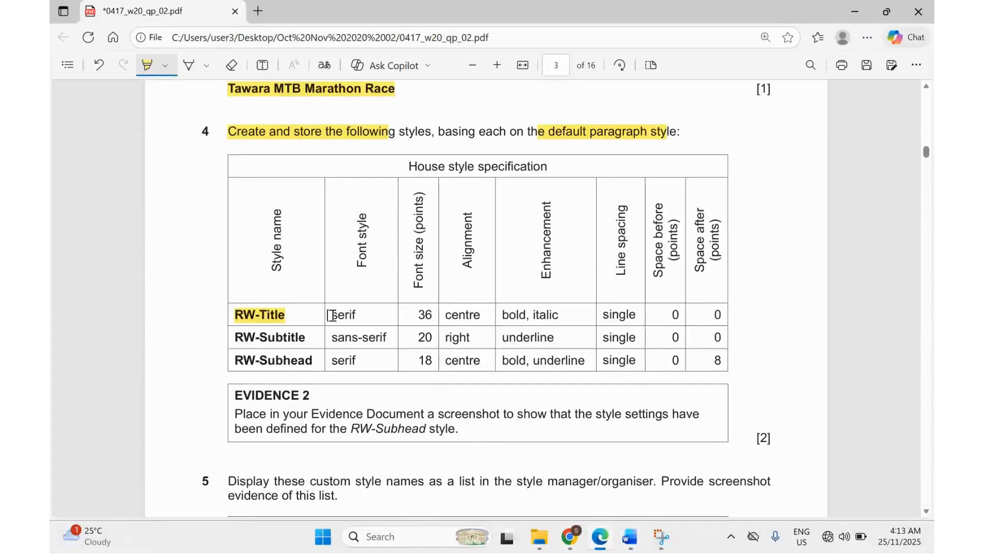
Highlight 'serif' and add a note reading 'Serif - Times New Roman' / 'Sand-serif - Arial / Calibr'.
drag(331, 314, 362, 314)
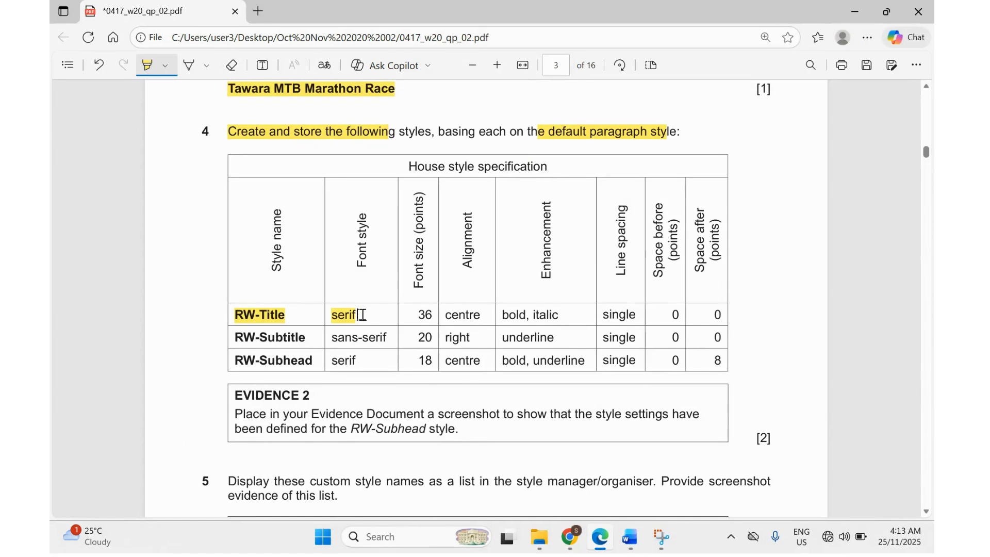
click(263, 66)
click(491, 96)
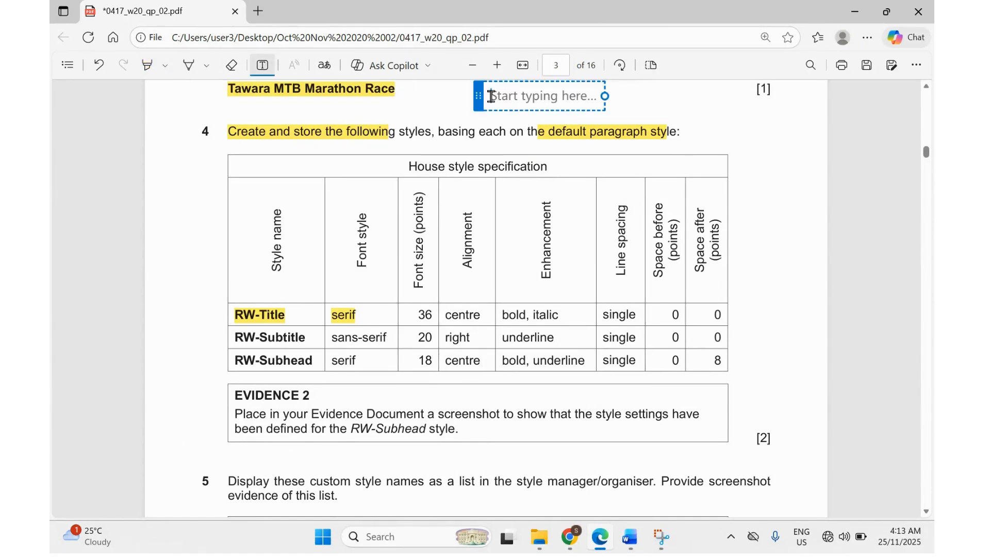
text(Serif)
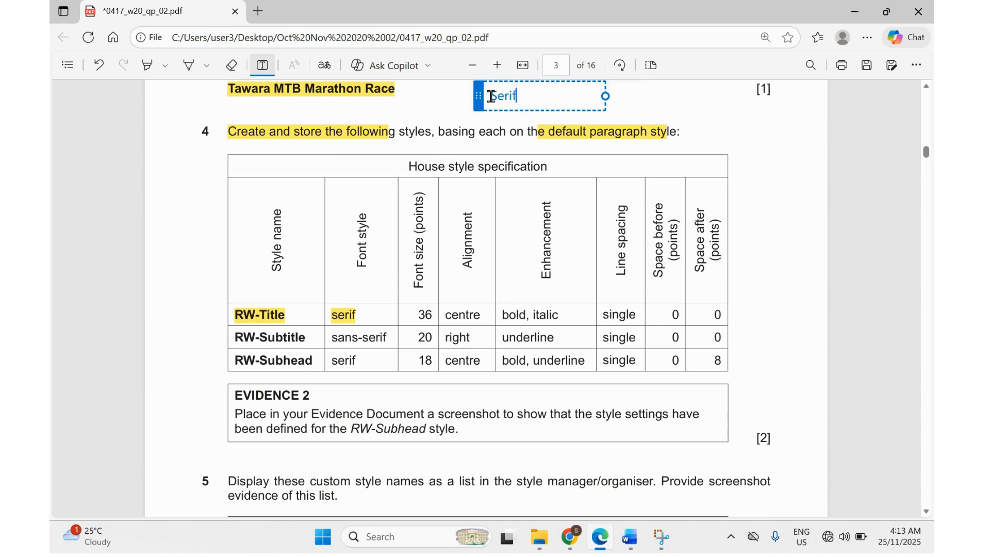
text( - Times New Rom)
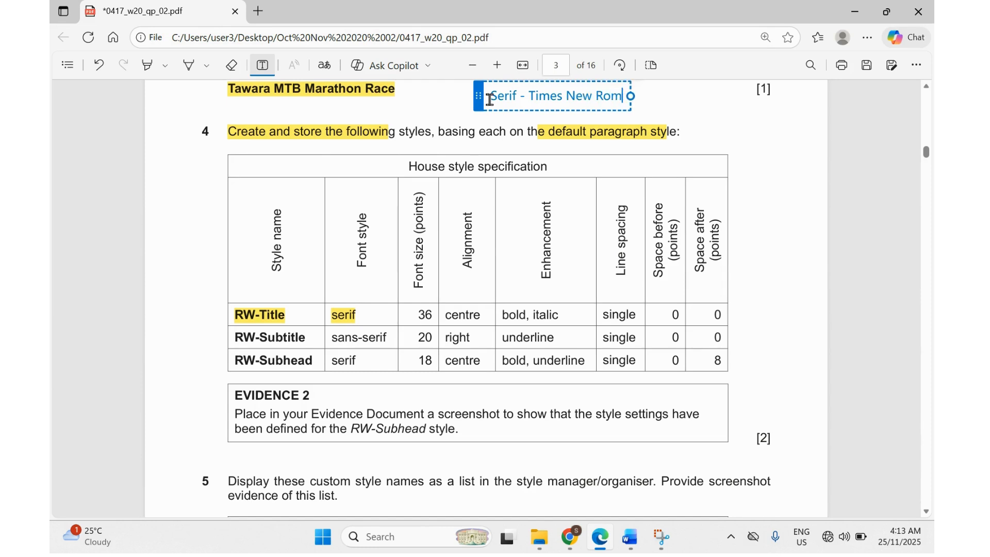
text(an)
key(Return)
text(S)
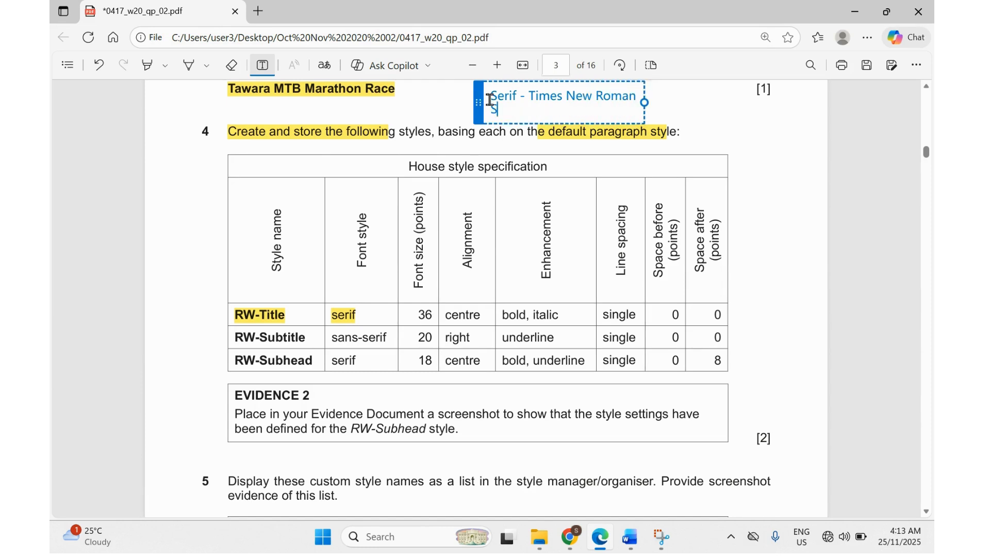
text(and)
text(-serif)
text( - Aria)
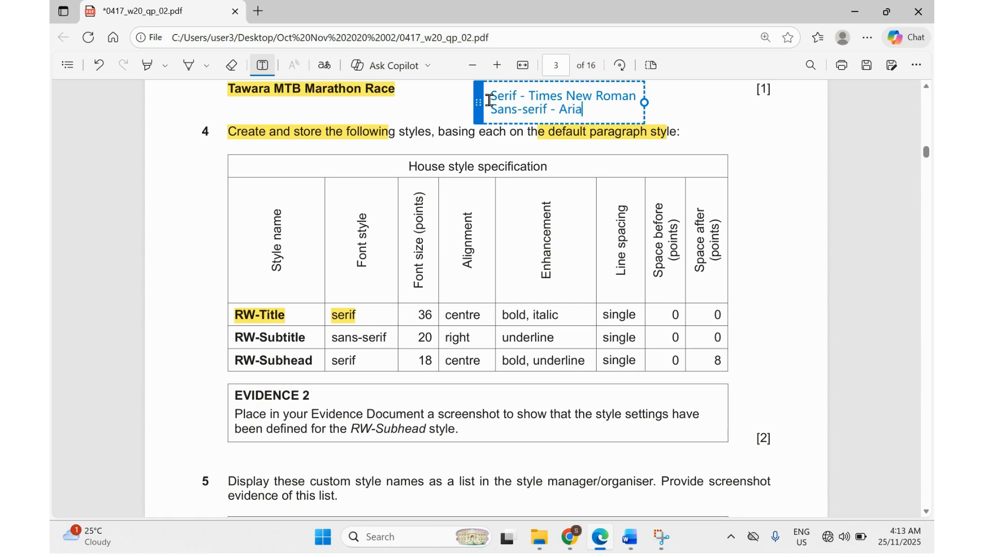
text(l / Calibri)
click(708, 110)
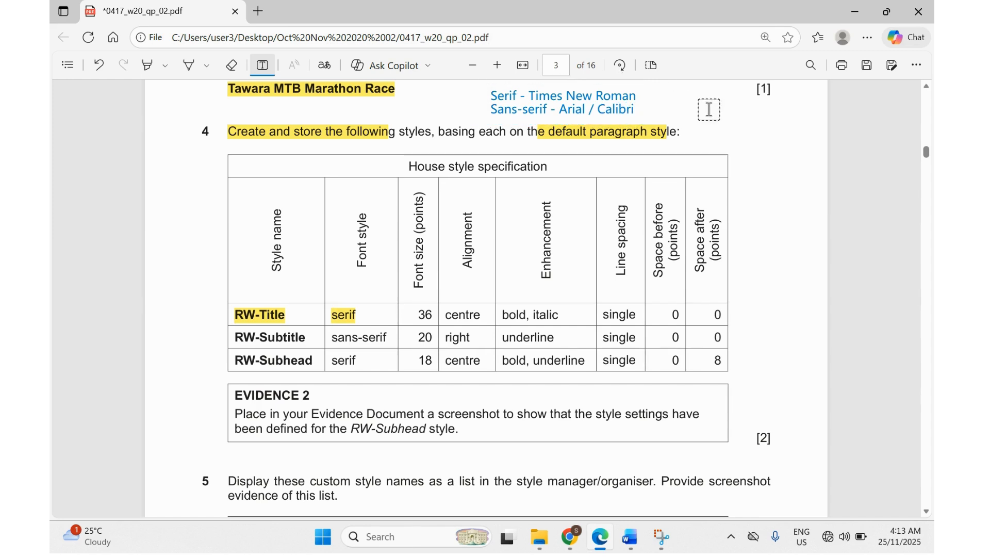
Discard the empty note, highlight RW-Title's 36 size and centre alignment, and return to Word.
click(417, 317)
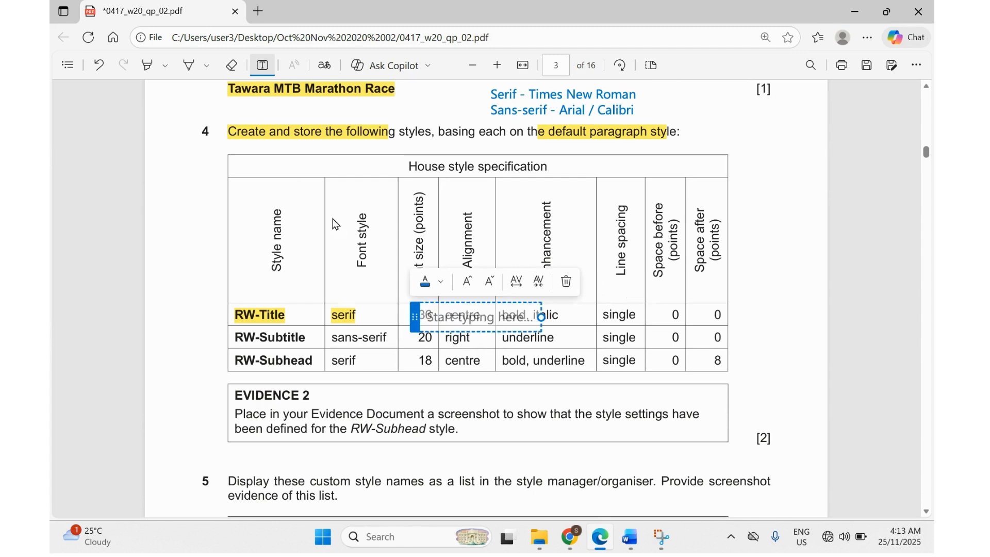
click(147, 65)
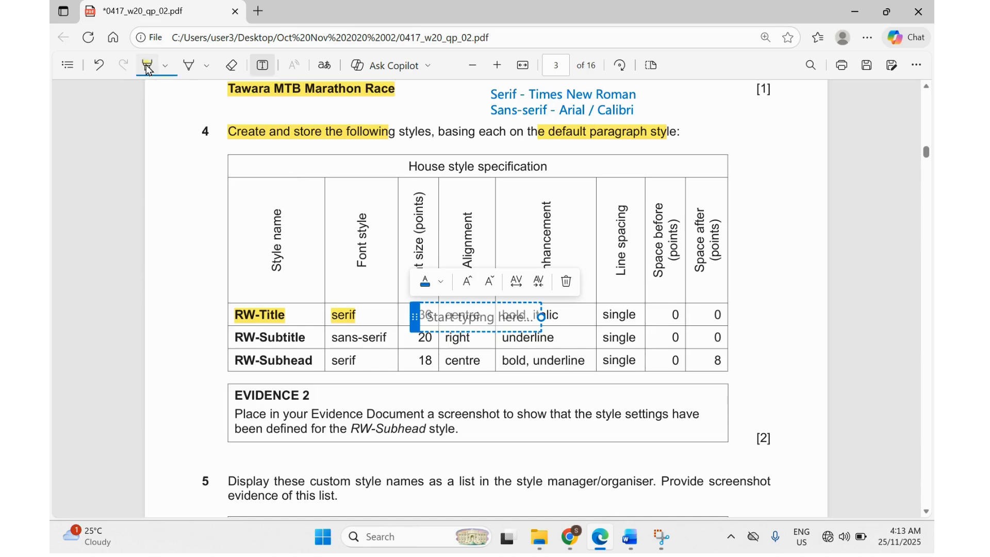
click(394, 308)
drag(411, 315, 489, 316)
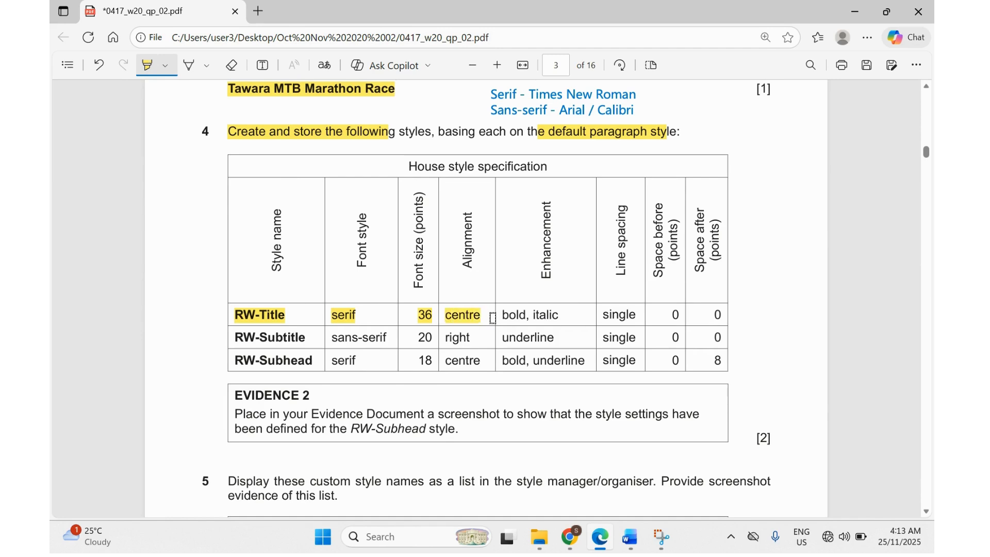
mouse_move(639, 542)
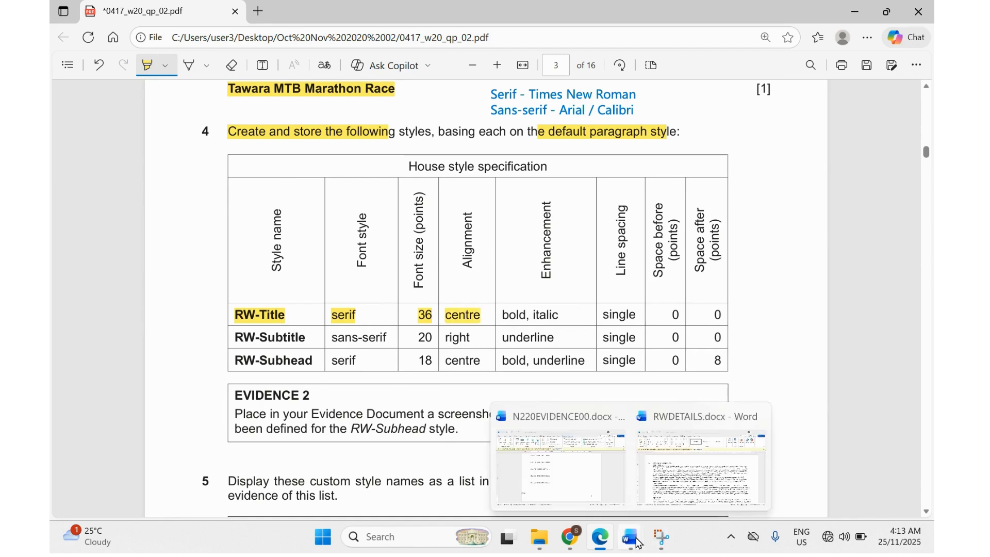
click(651, 511)
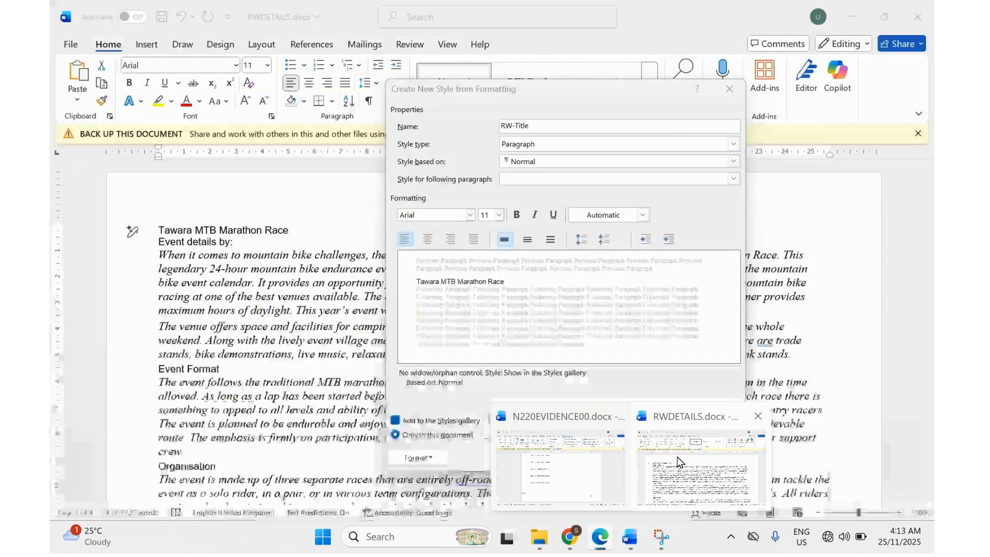
Set the RW-Title style's font to Times New Roman and make it centred.
click(440, 215)
text(Times New Roman)
click(439, 215)
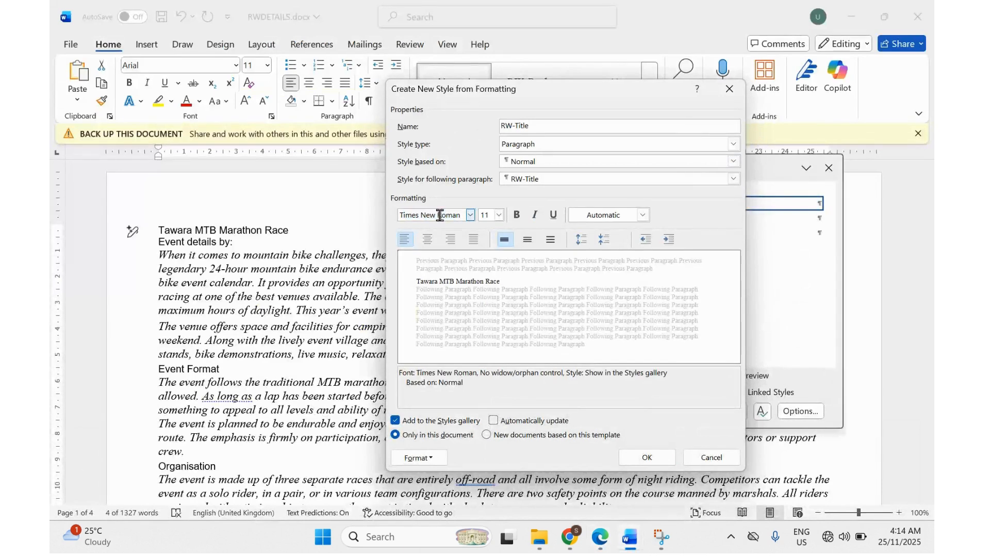
key(Tab)
key(Tab)
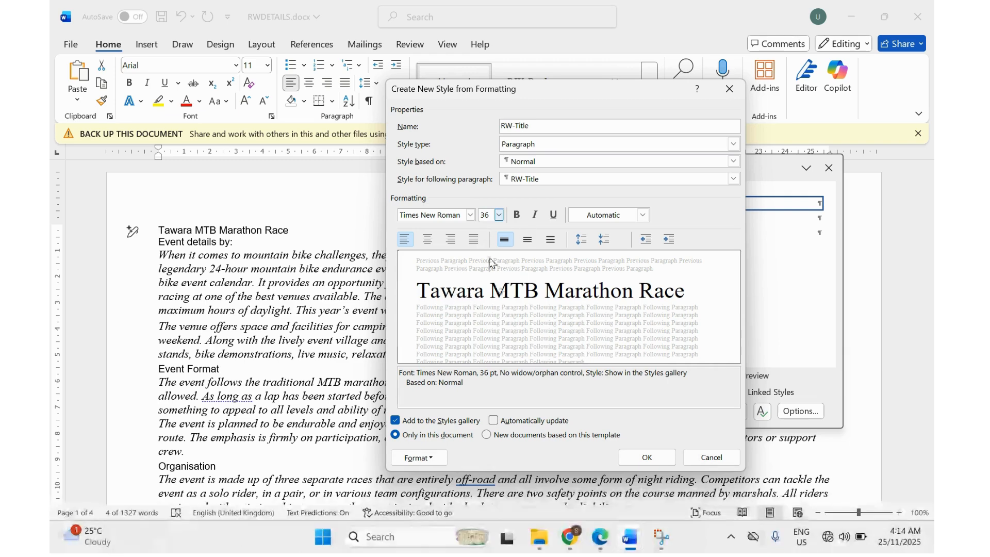
click(429, 242)
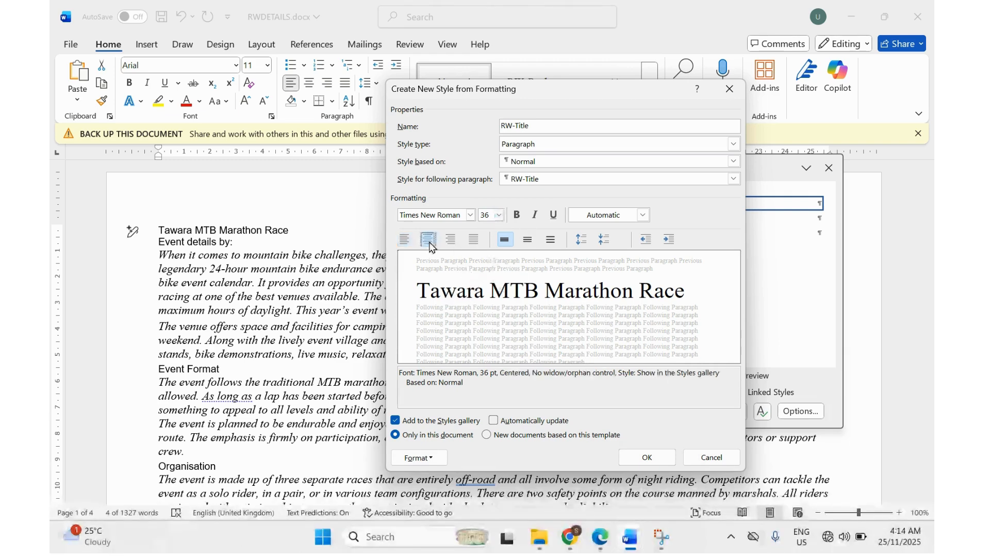
Mark the bold, italic requirement in the PDF and make RW-Title bold italic.
click(598, 546)
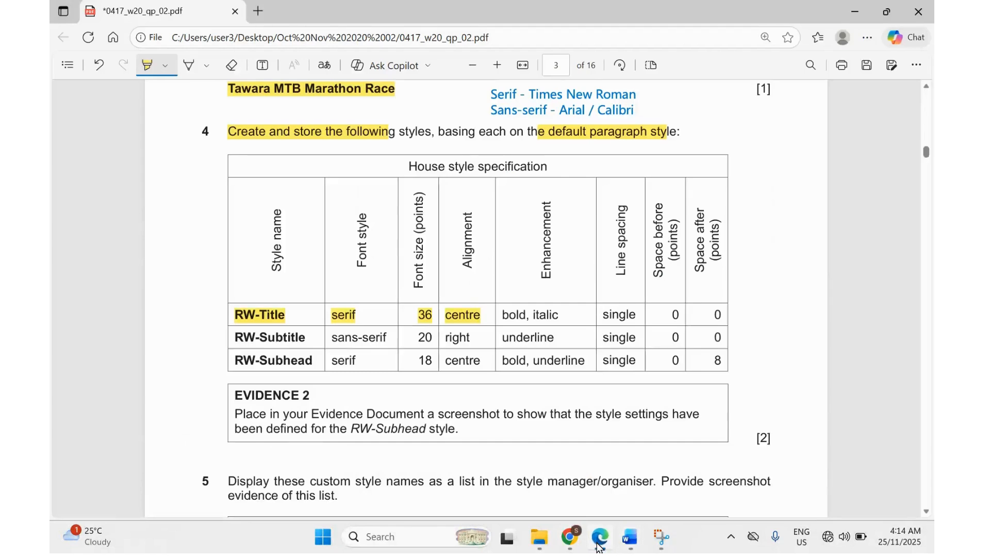
drag(503, 318, 559, 316)
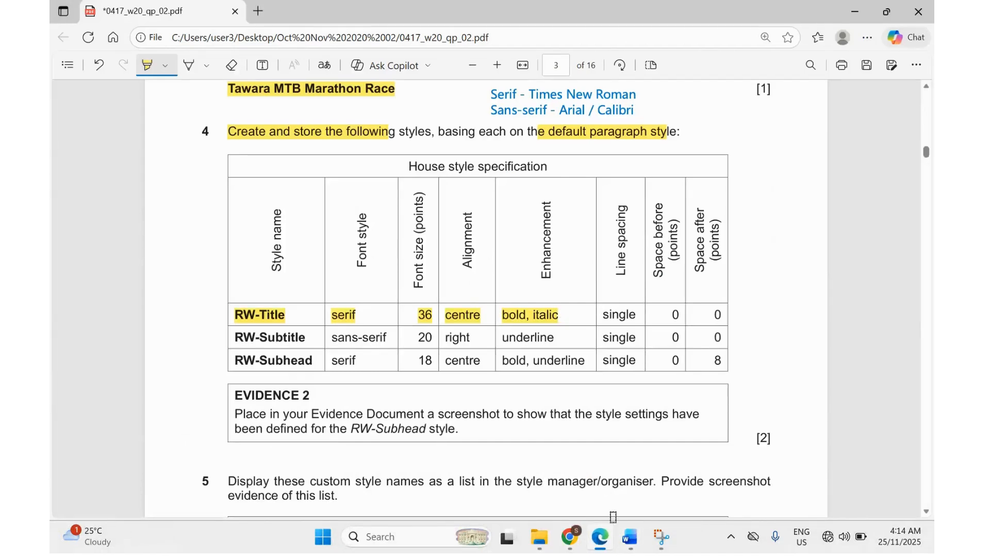
mouse_move(604, 547)
mouse_move(634, 546)
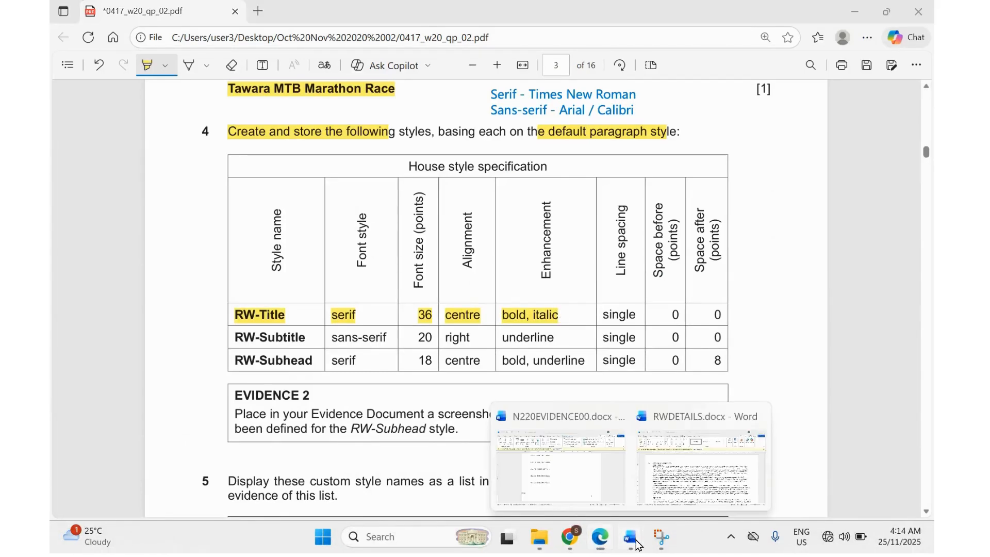
click(684, 474)
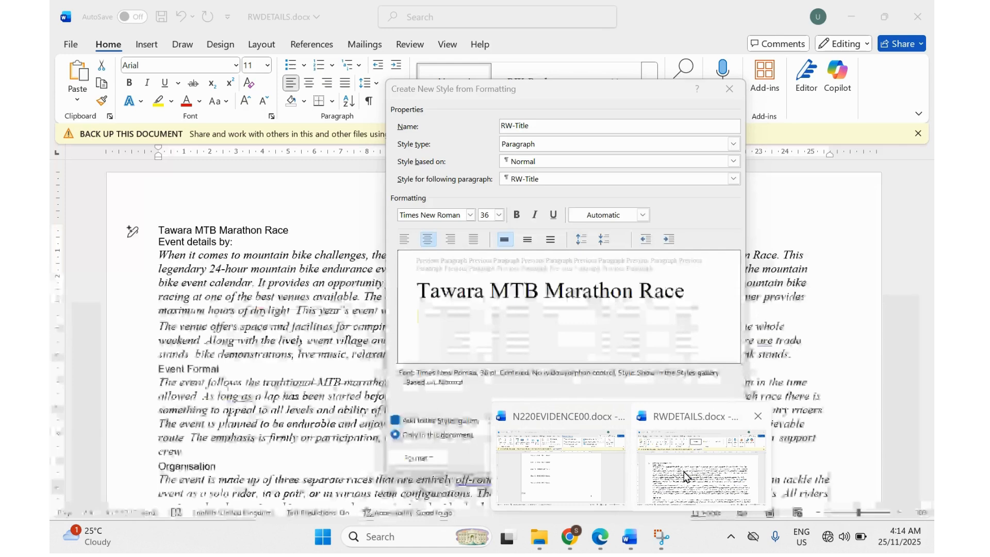
click(516, 214)
click(534, 215)
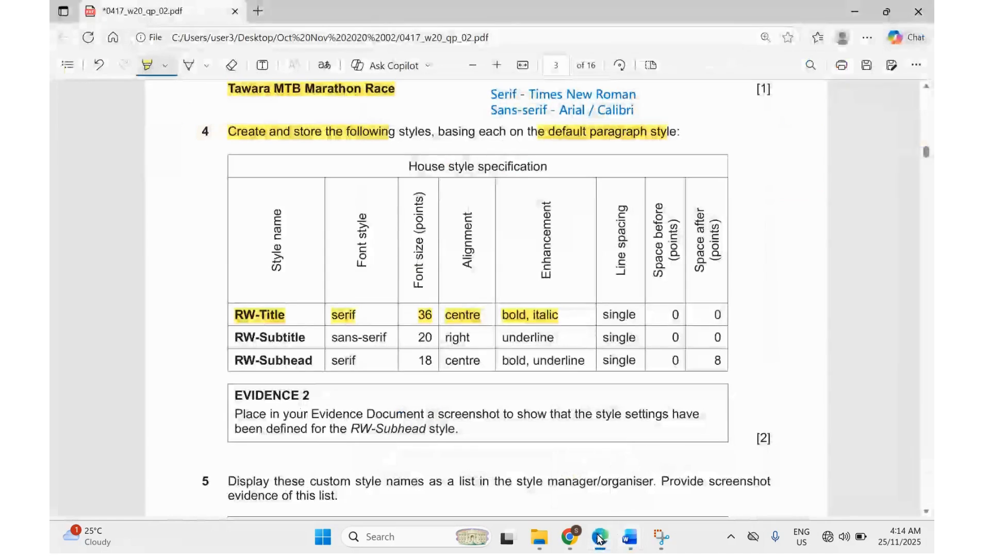
Mark single and 0 pt spacing, confirm those paragraph settings, and save RW-Title to the title.
drag(602, 315, 725, 317)
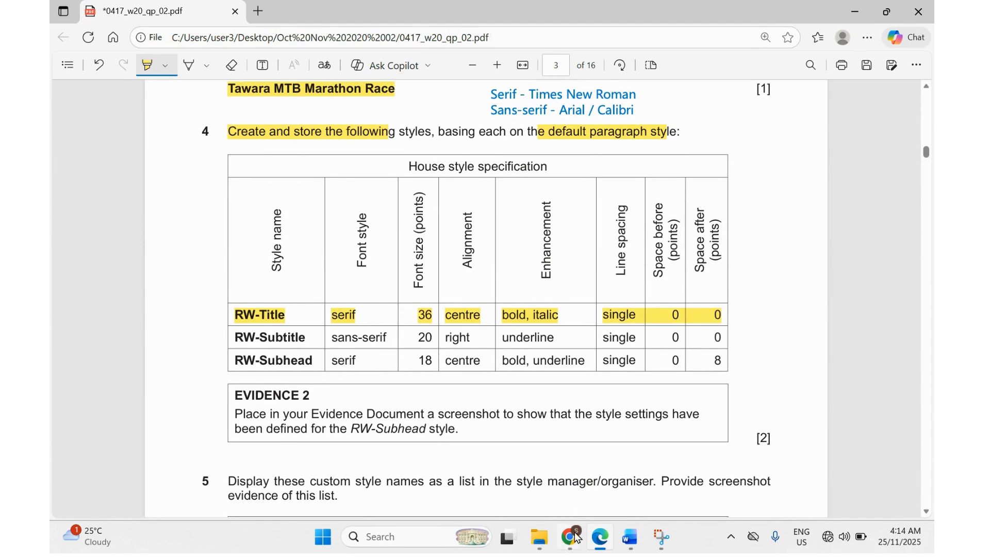
mouse_move(567, 536)
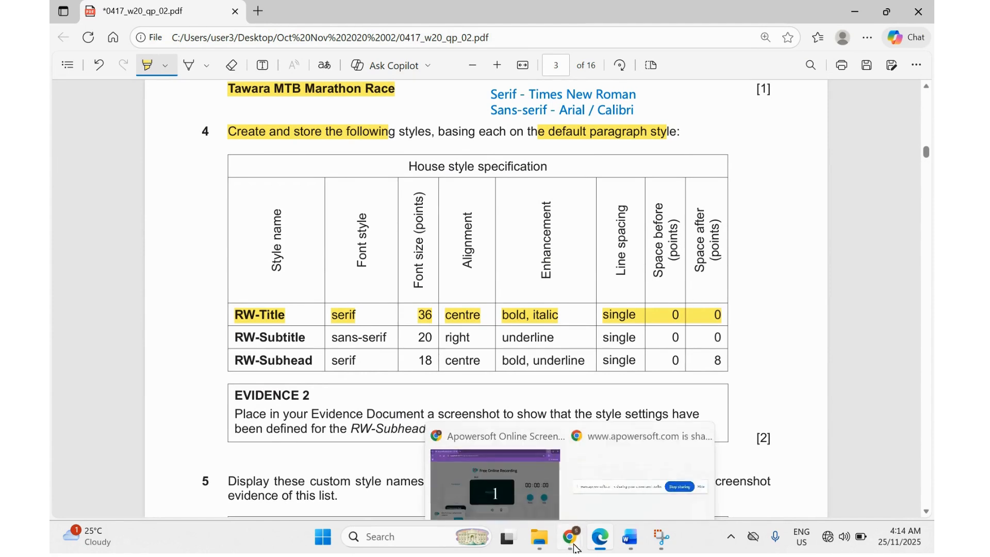
click(611, 549)
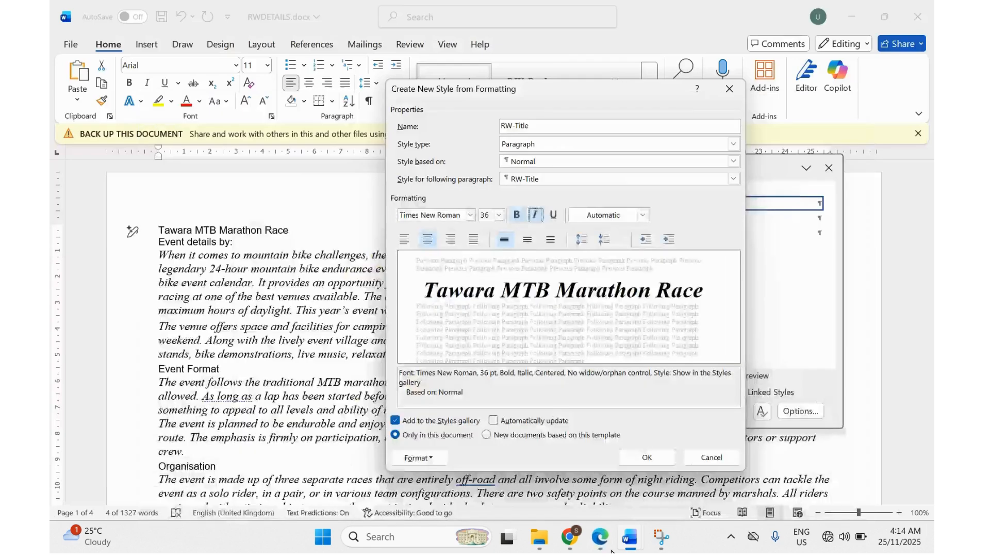
click(404, 457)
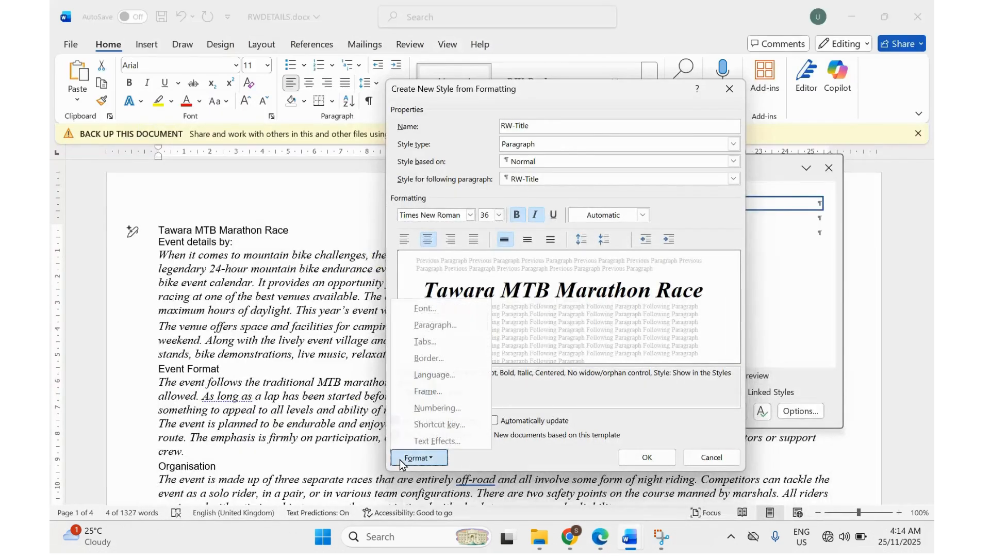
click(423, 328)
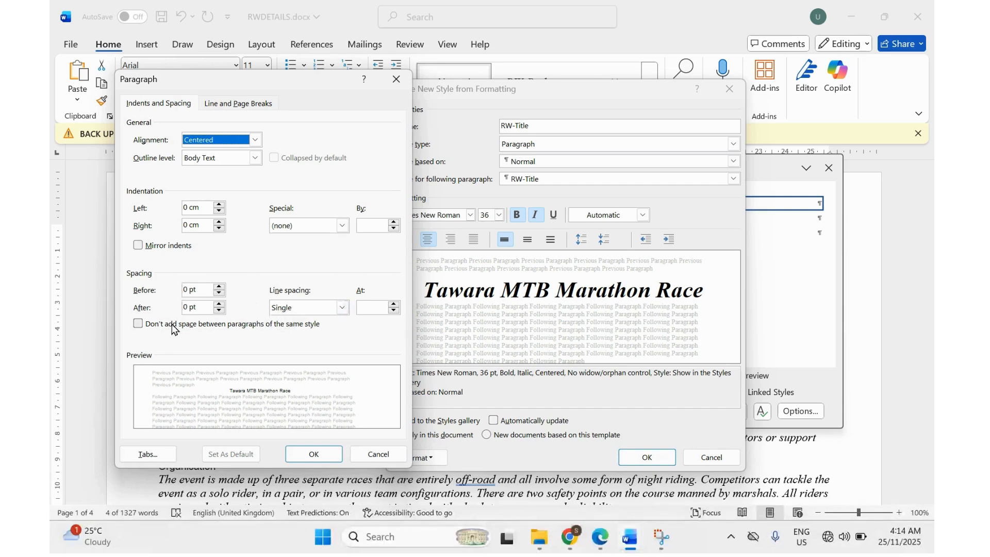
click(305, 455)
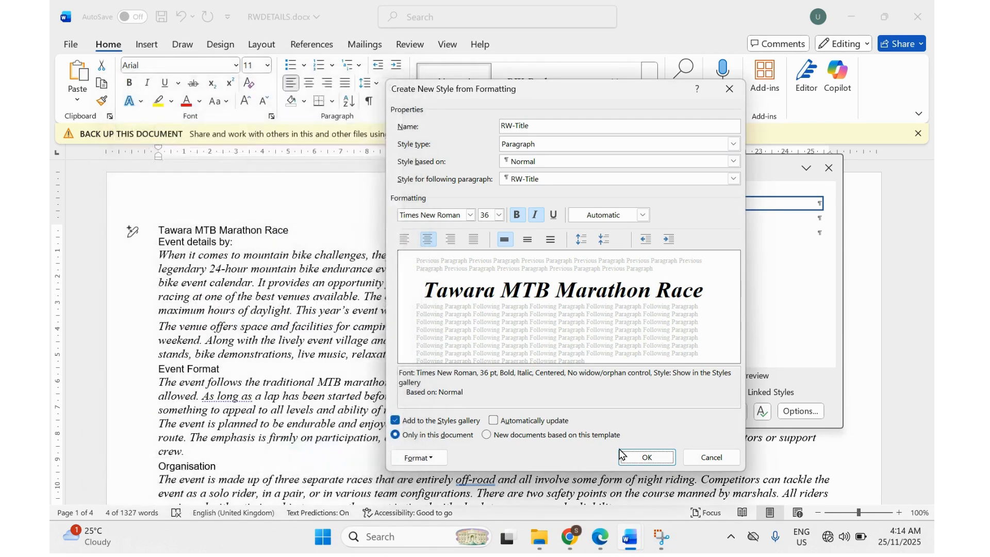
click(630, 458)
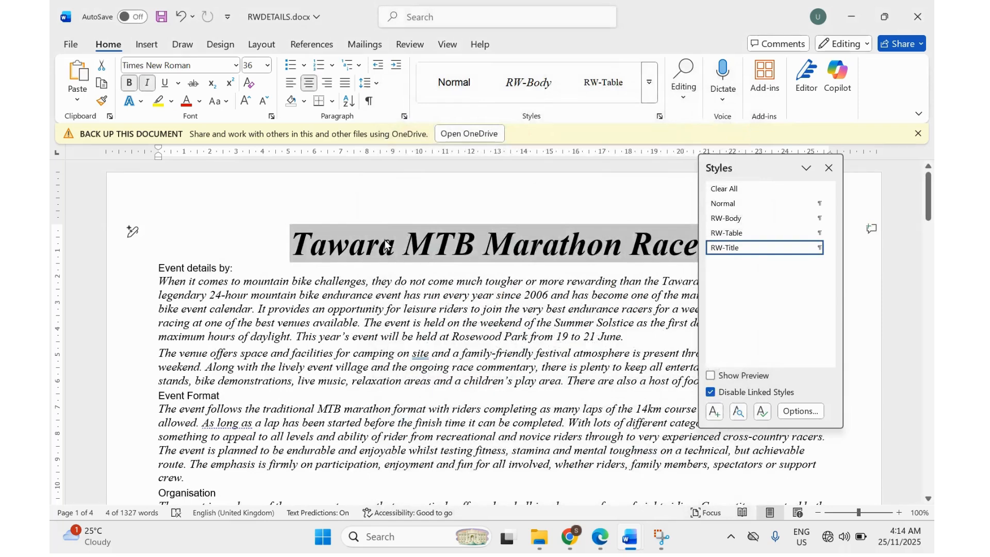
Highlight RW-Subtitle in the PDF style table, then select the 'Event details by:' line in Word.
scroll(610, 378, down, 1)
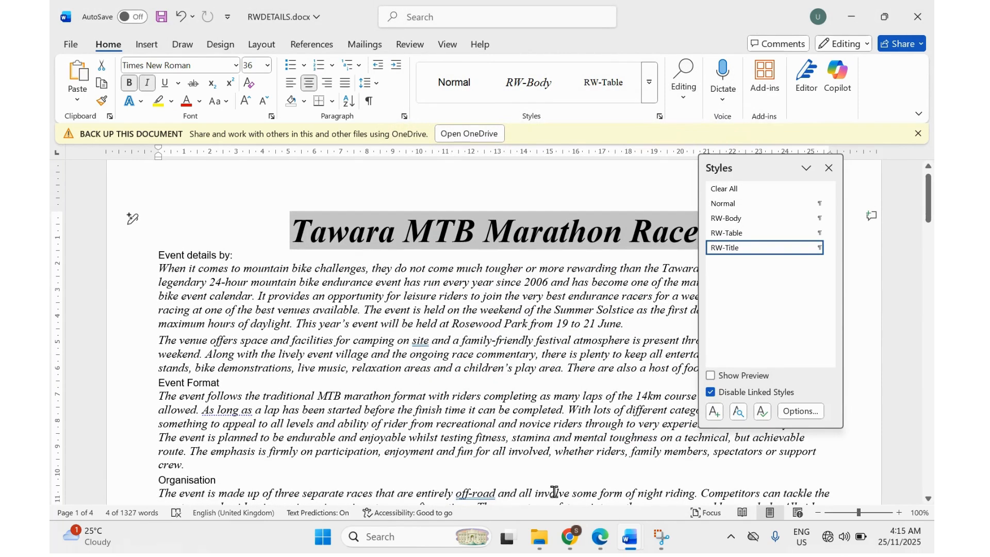
click(598, 538)
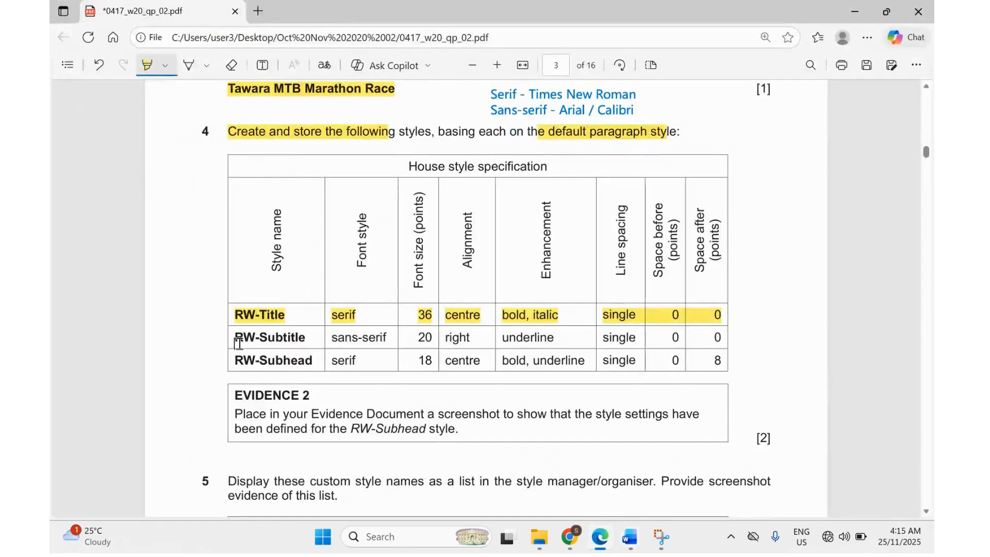
drag(236, 341, 305, 339)
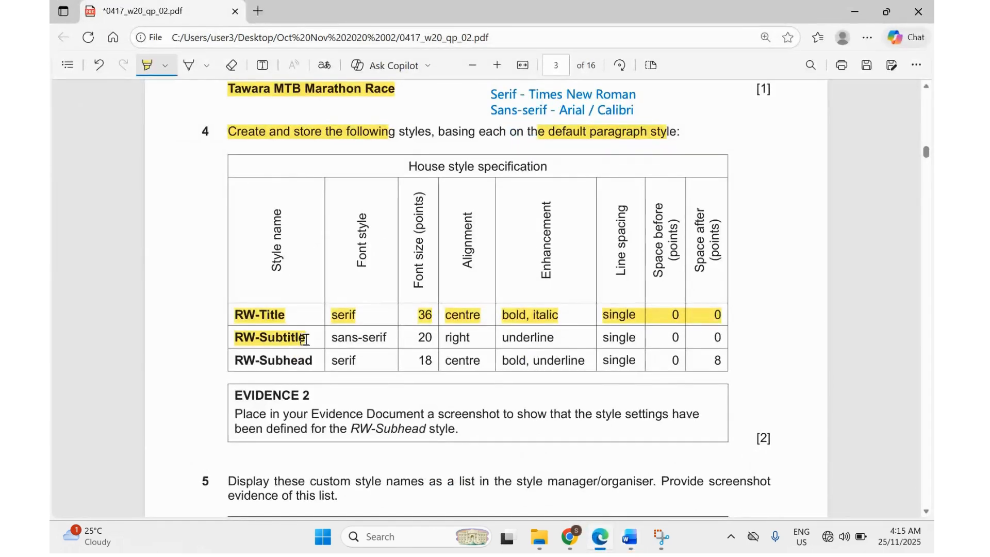
click(598, 546)
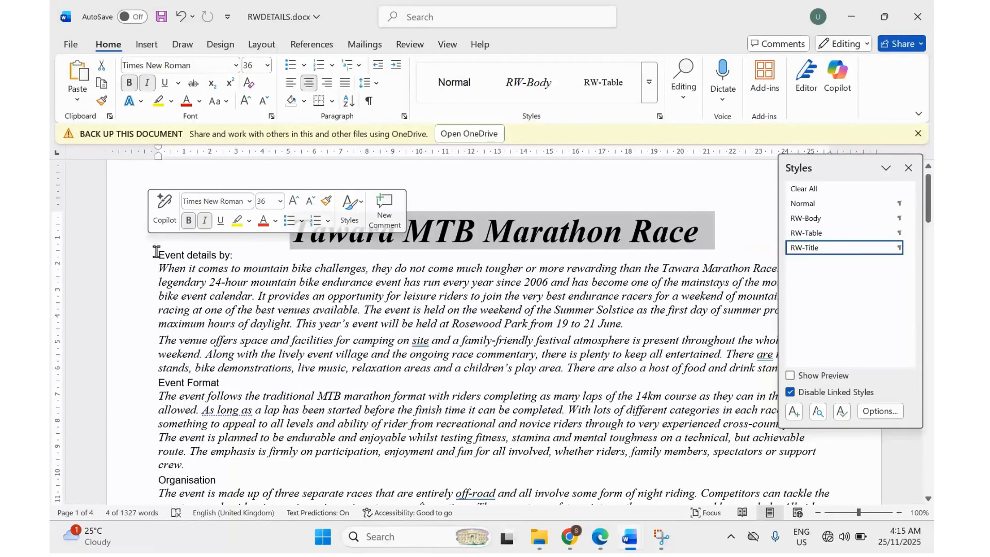
drag(156, 253, 246, 259)
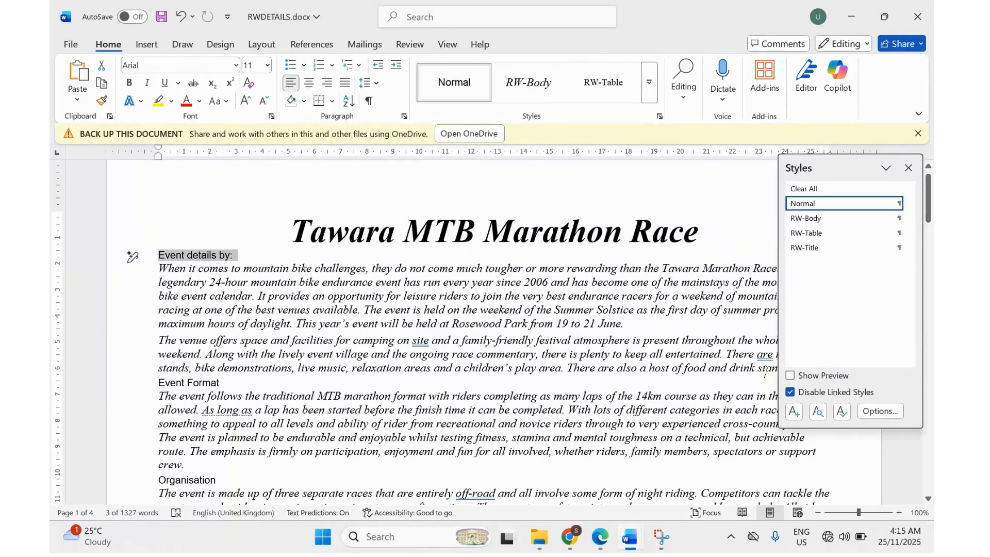
Start a new style named RW-Subtitle and mark its sans-serif and 20 pt requirements in the PDF.
click(794, 416)
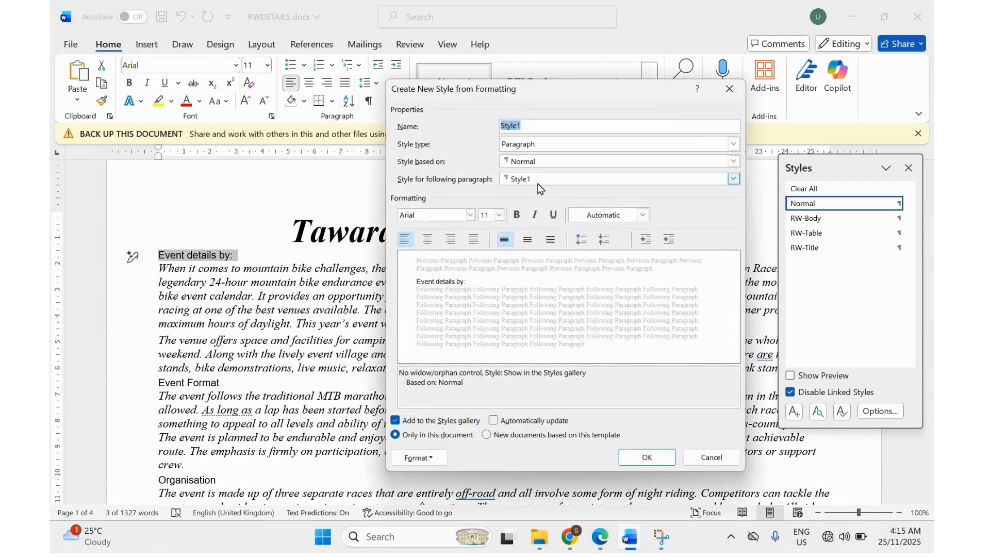
text(RW-Subtit)
click(599, 539)
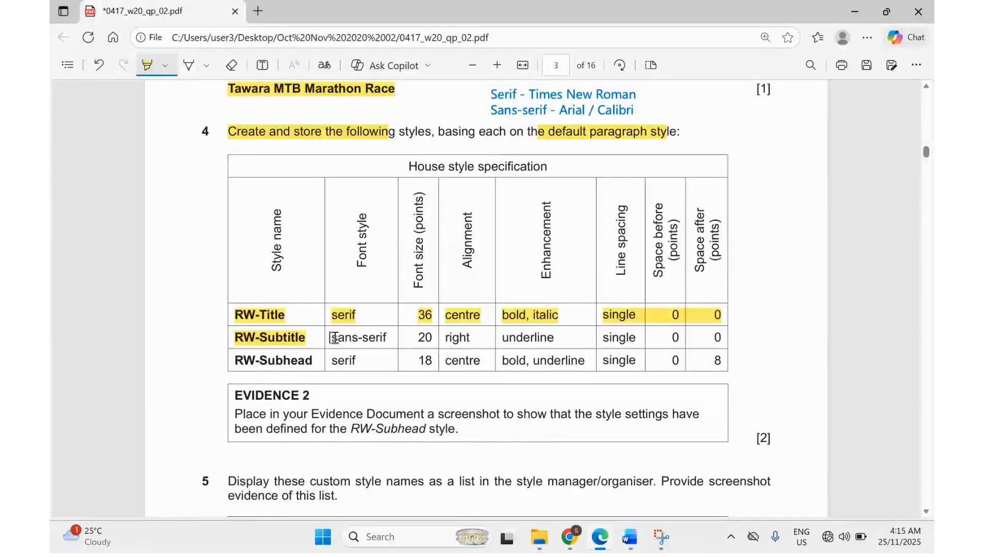
drag(331, 337, 376, 340)
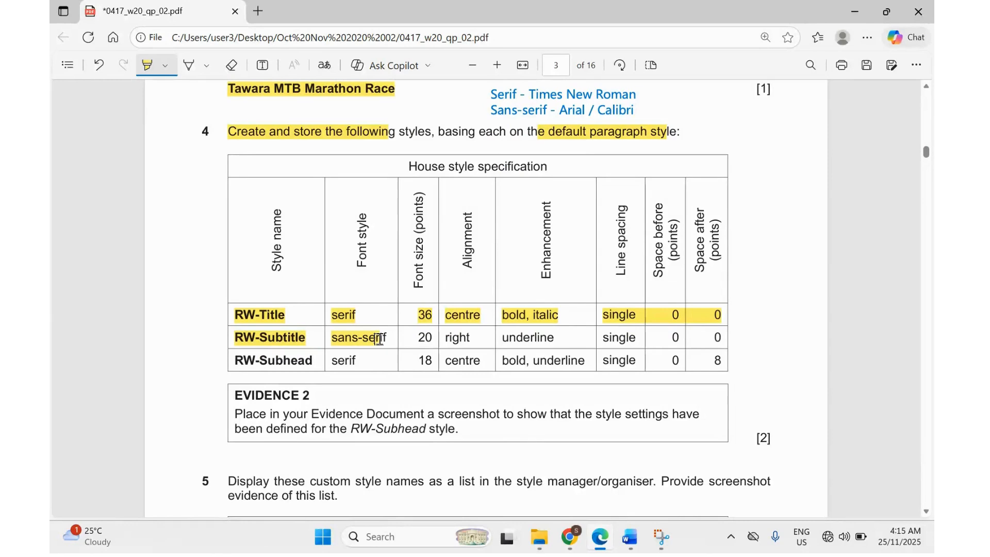
drag(415, 338, 501, 339)
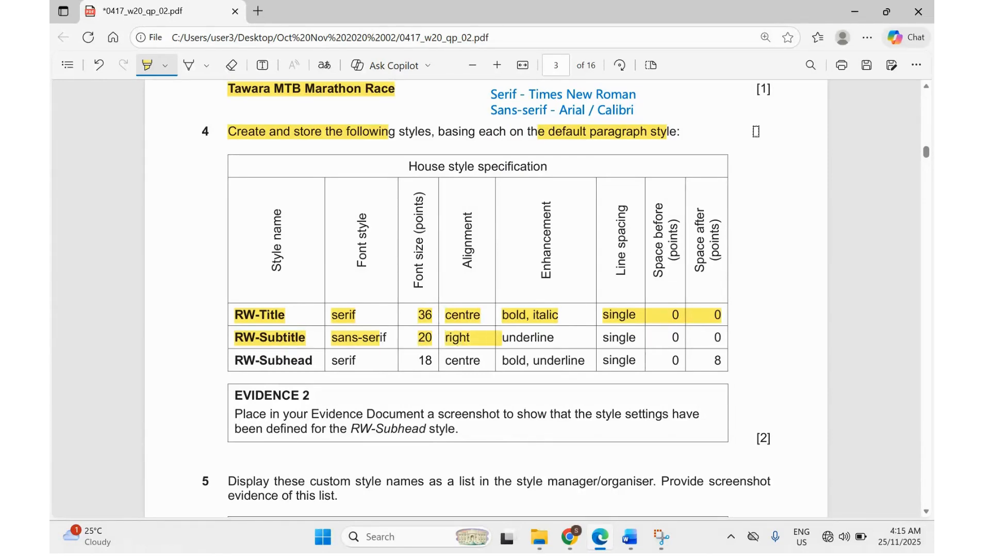
click(861, 8)
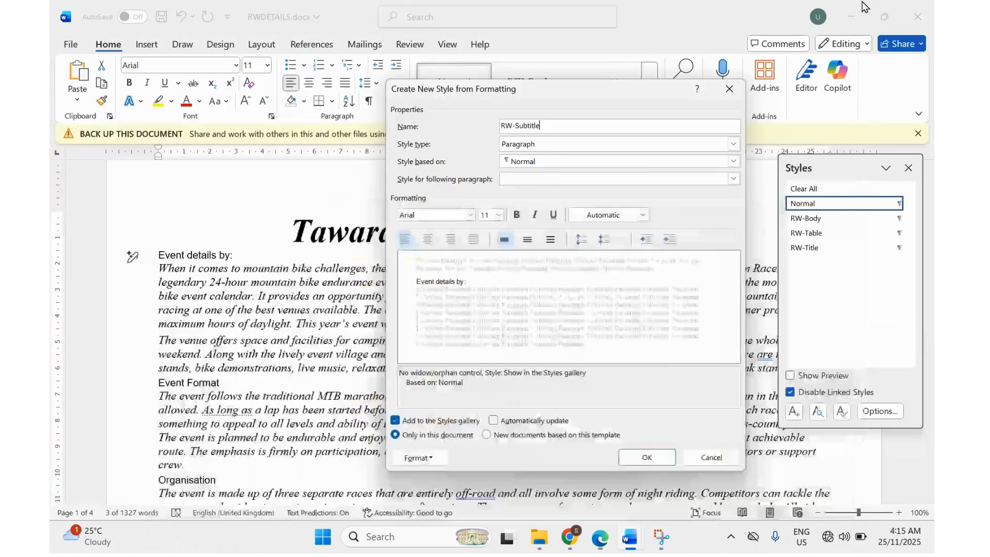
Set RW-Subtitle to 20 pt and right-aligned, then mark its underline requirement in the PDF.
click(499, 215)
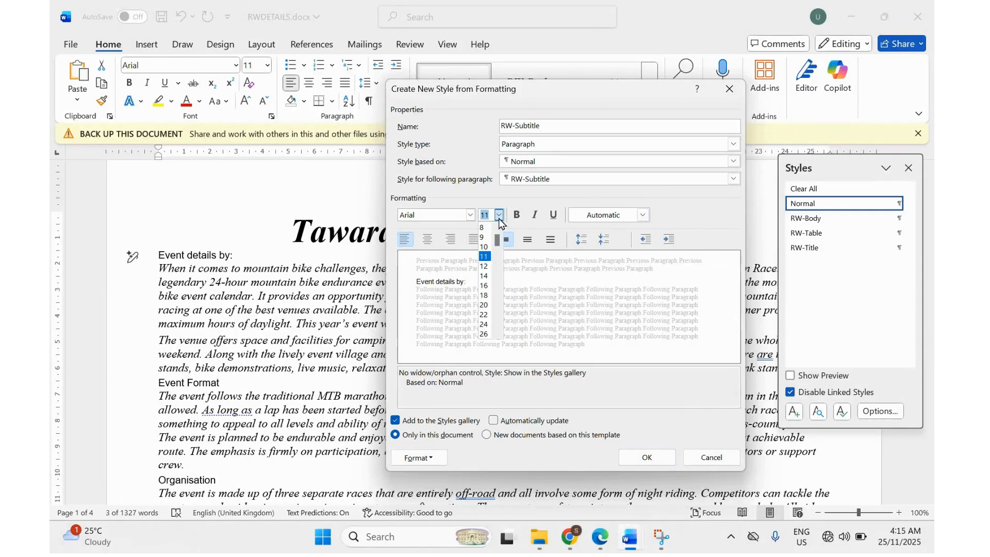
click(484, 304)
click(453, 240)
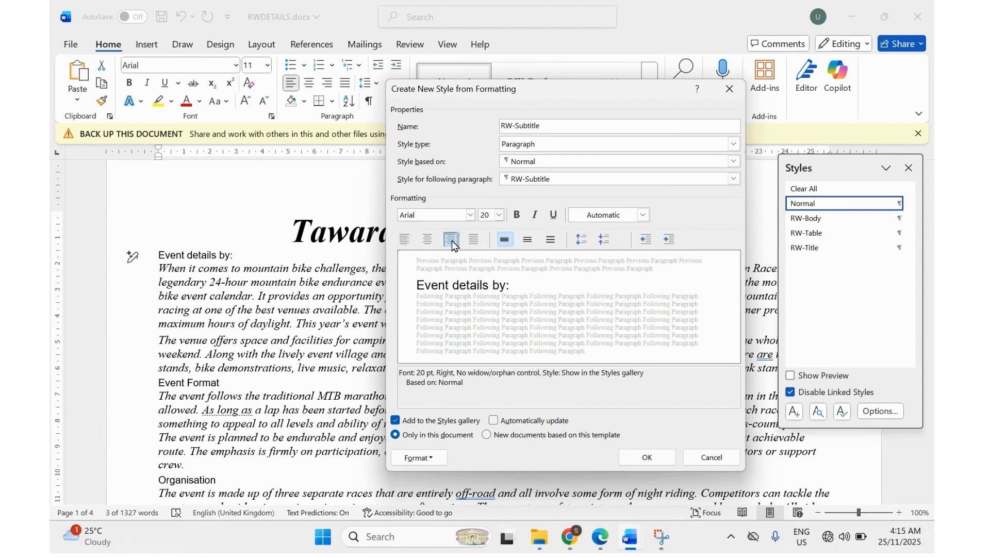
click(601, 538)
drag(506, 336, 724, 345)
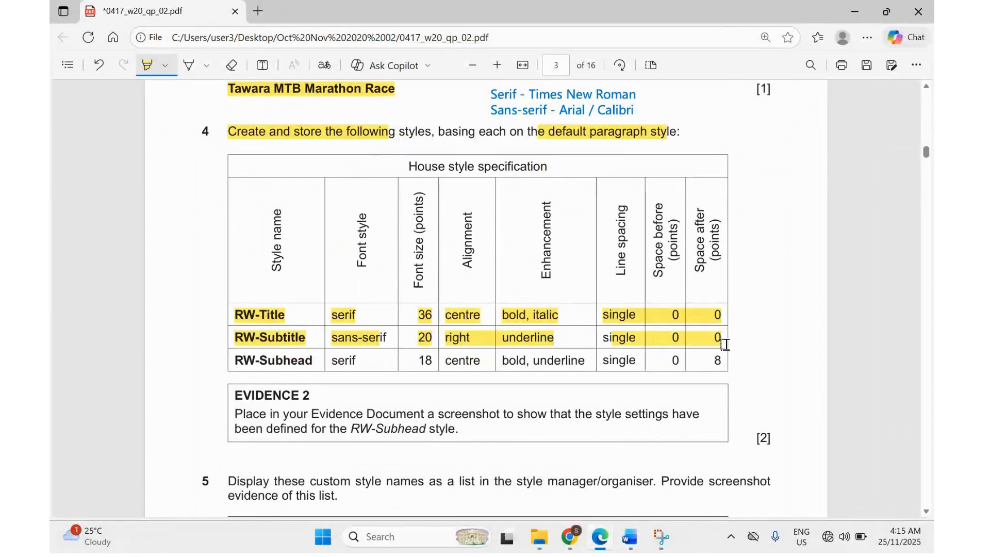
click(601, 538)
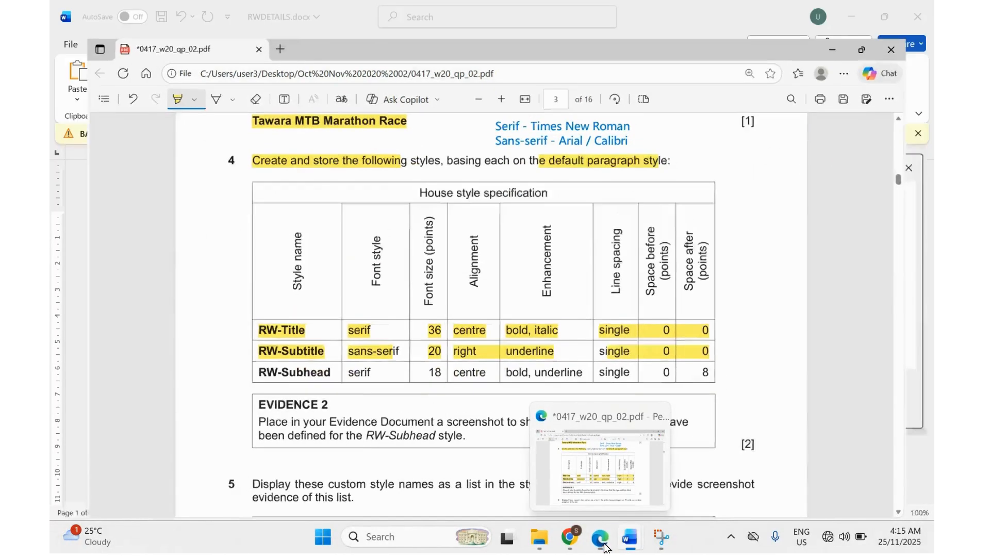
Underline RW-Subtitle, accept single spacing with 0 pt before and after, and apply the style.
click(552, 214)
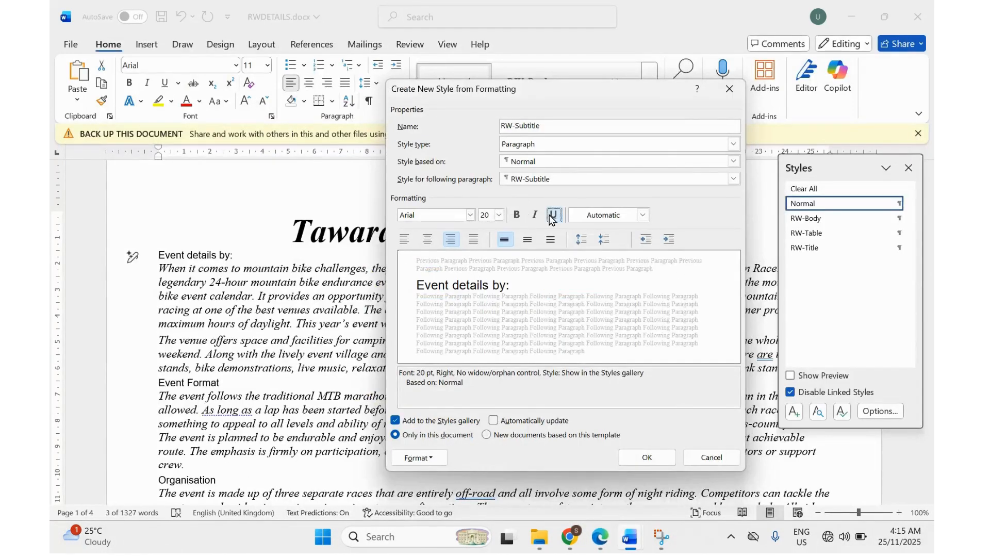
click(419, 458)
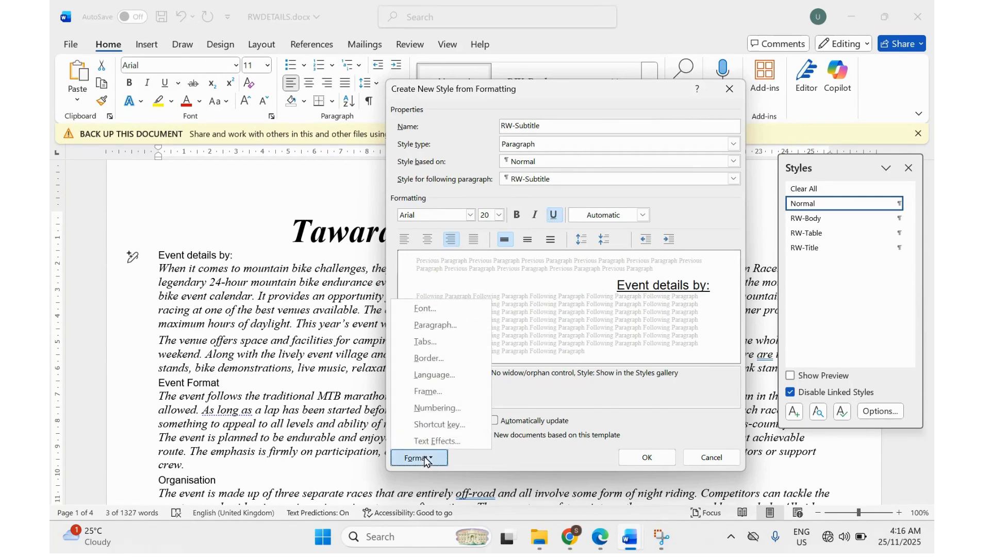
click(425, 325)
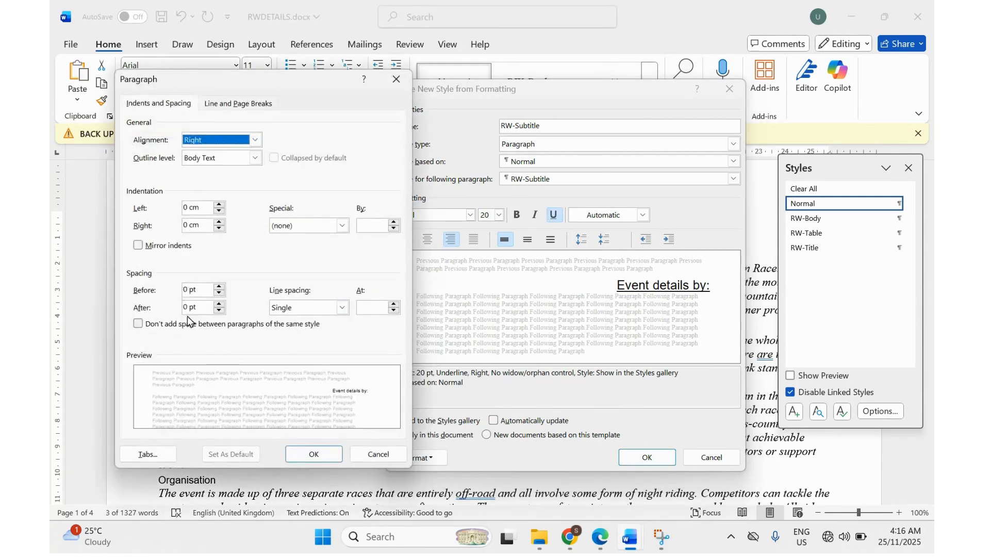
click(312, 455)
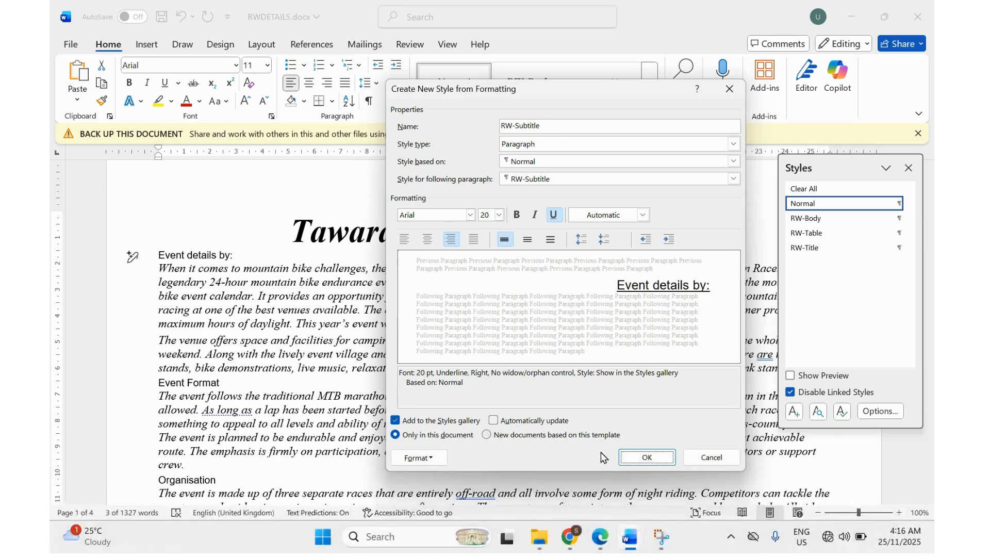
click(645, 457)
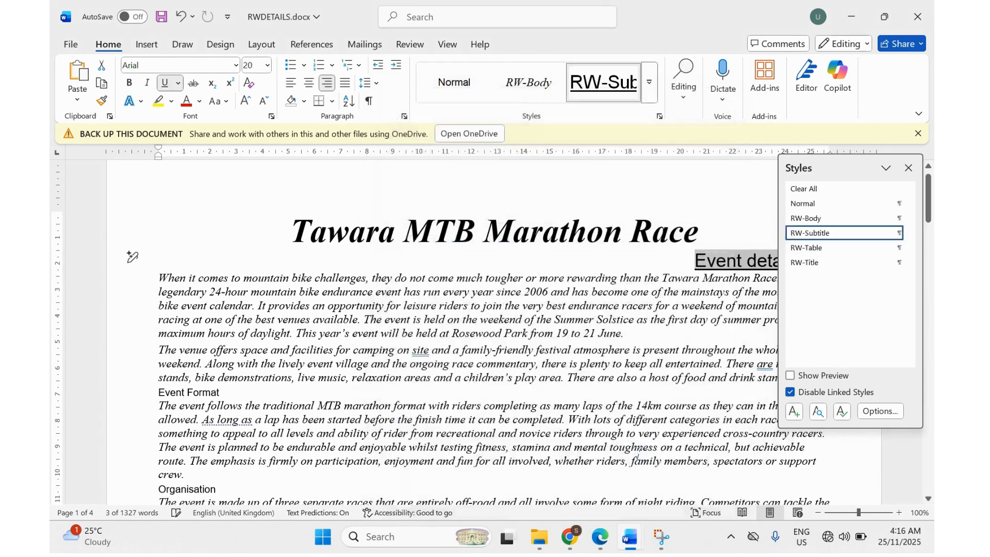
Highlight RW-Subhead in the PDF specification table and return to RWDETAILS.
click(600, 536)
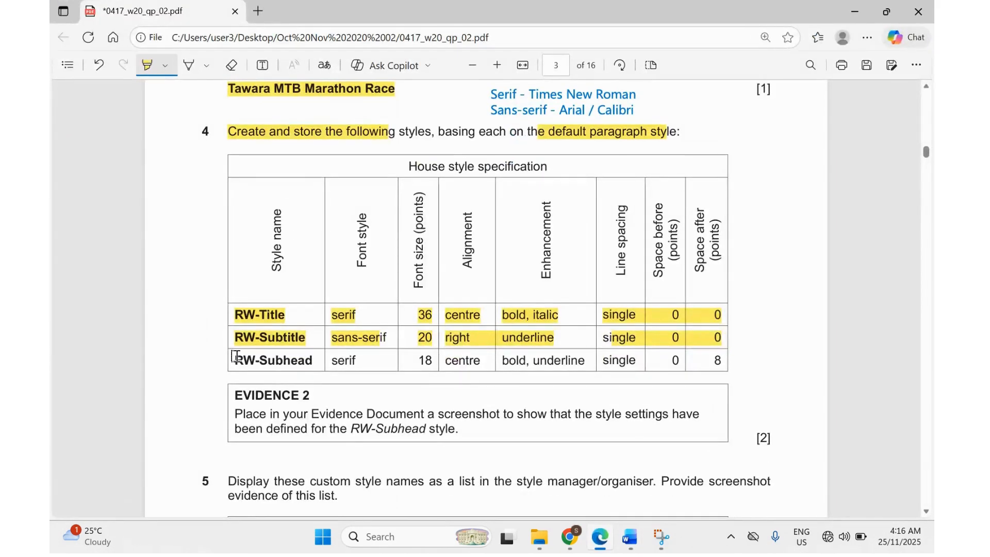
drag(233, 358, 316, 361)
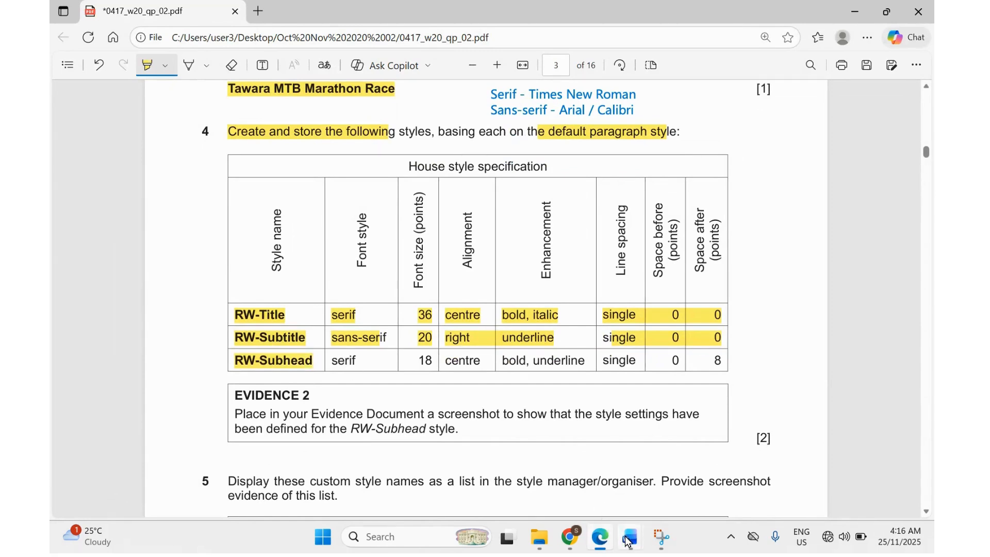
mouse_move(626, 541)
click(670, 485)
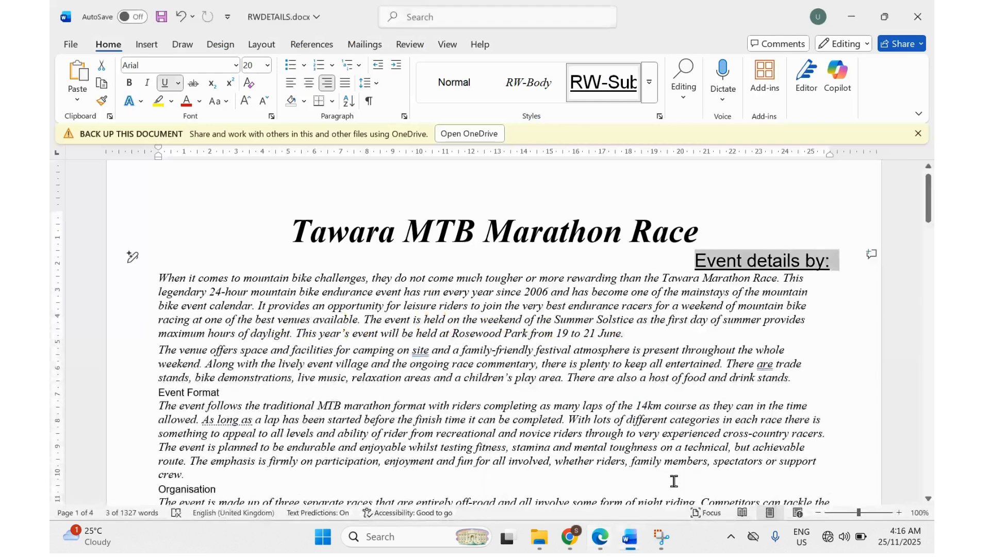
Show the Styles pane with Ctrl+Alt+Shift+S and select the Event Format heading.
key(ctrl+alt+shift+s)
scroll(220, 376, down, 1)
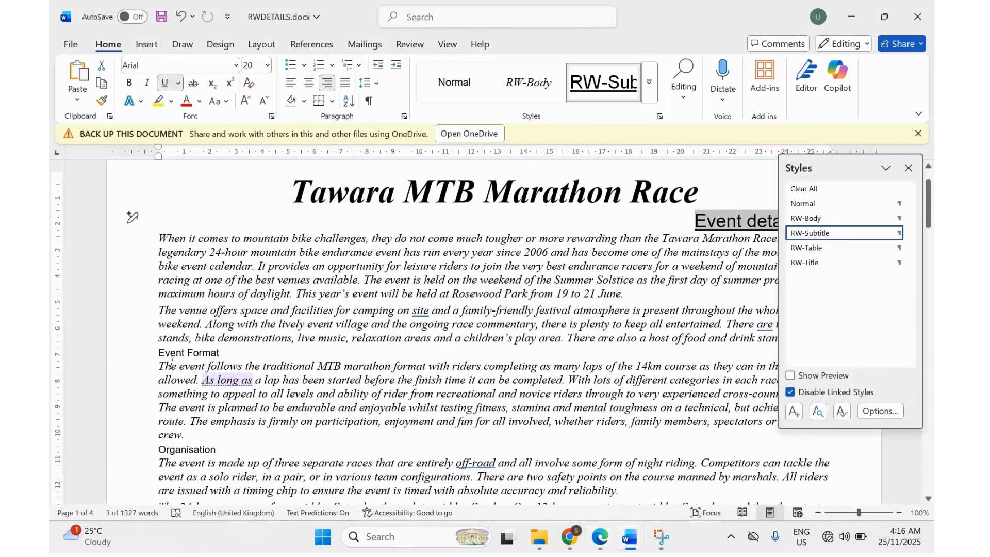
scroll(171, 361, down, 1)
drag(159, 331, 219, 333)
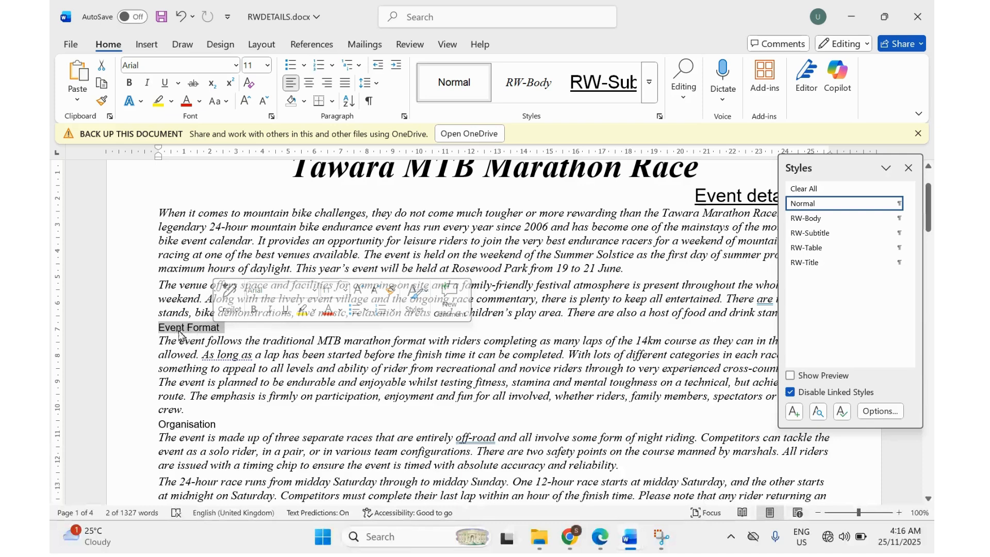
Start a new style named TW-Subhead and highlight the RW-Subhead serif requirement in the PDF.
click(794, 413)
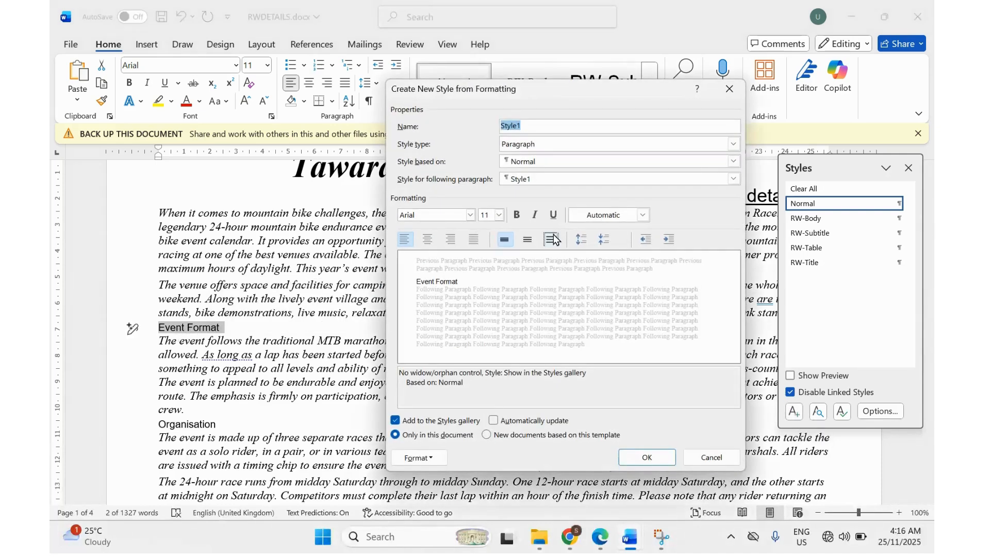
text(TW-Subhead)
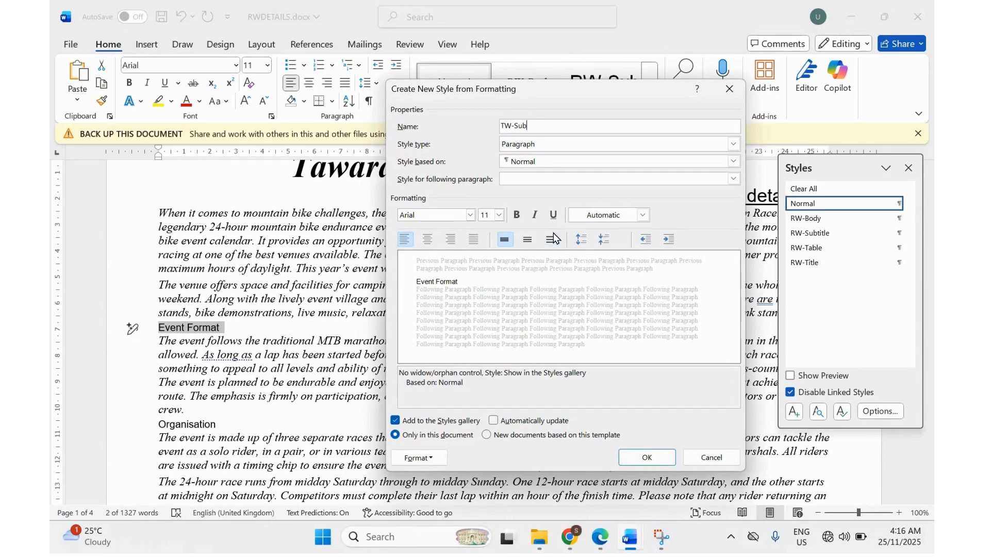
click(589, 539)
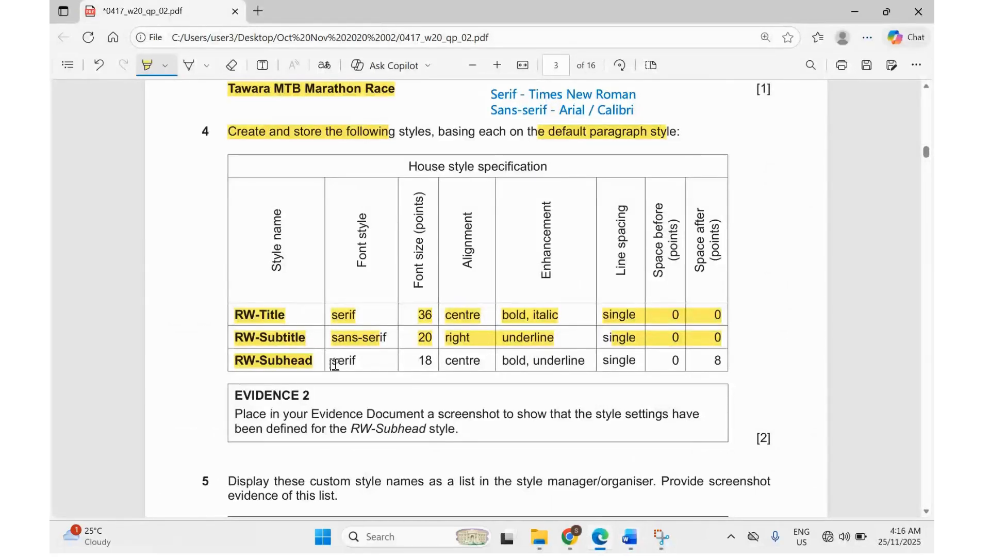
drag(330, 361, 482, 360)
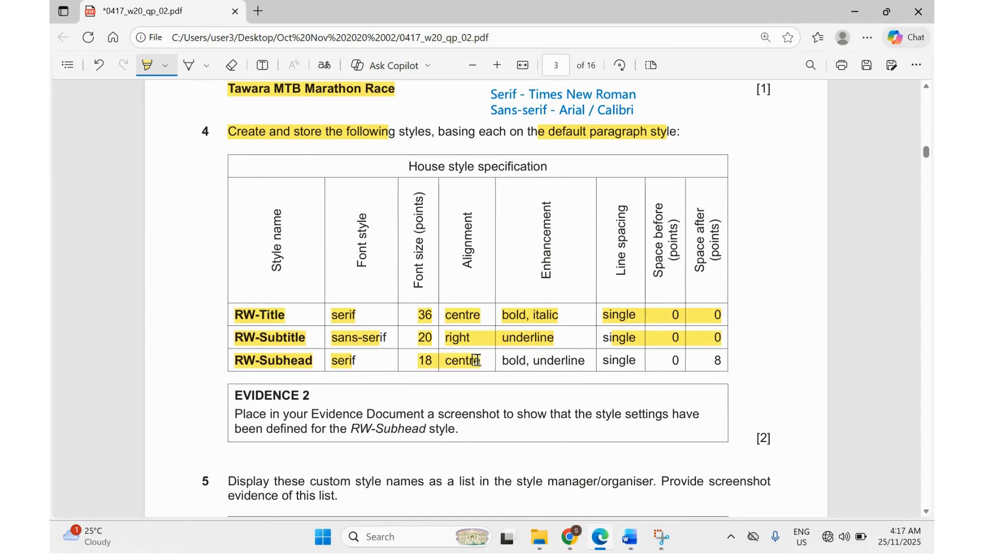
mouse_move(597, 546)
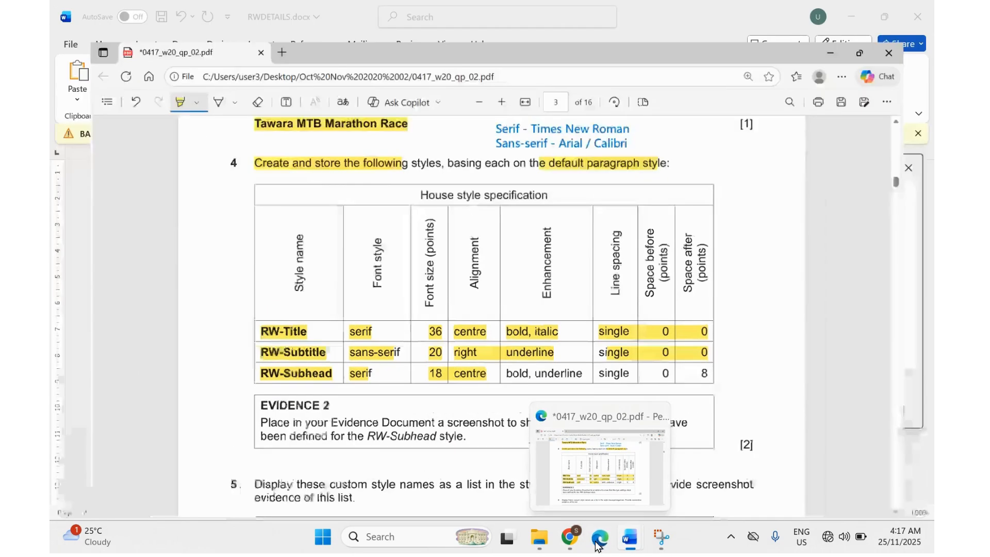
click(630, 538)
Set the TW-Subhead style to Times New Roman 18 pt, centred.
click(423, 212)
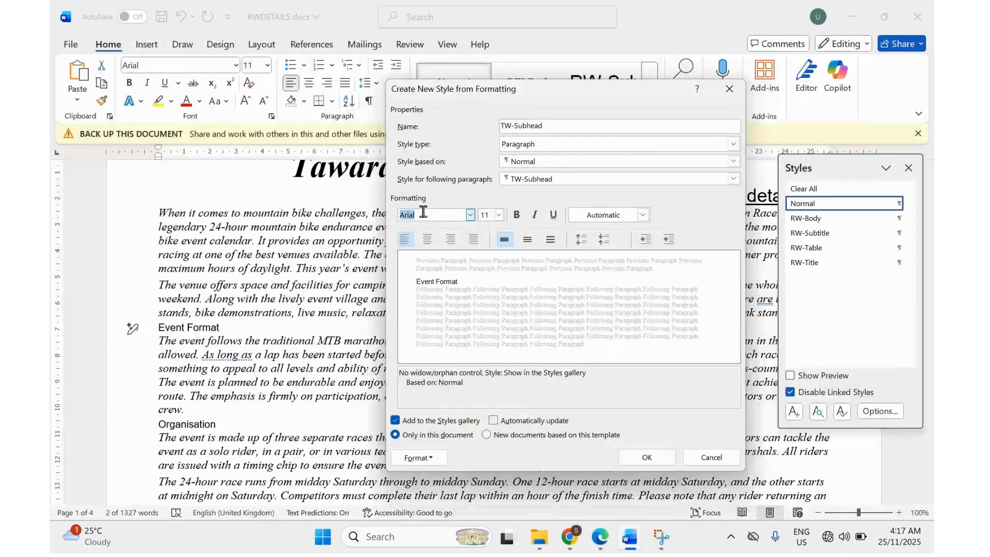
text(Times New Roman)
key(Return)
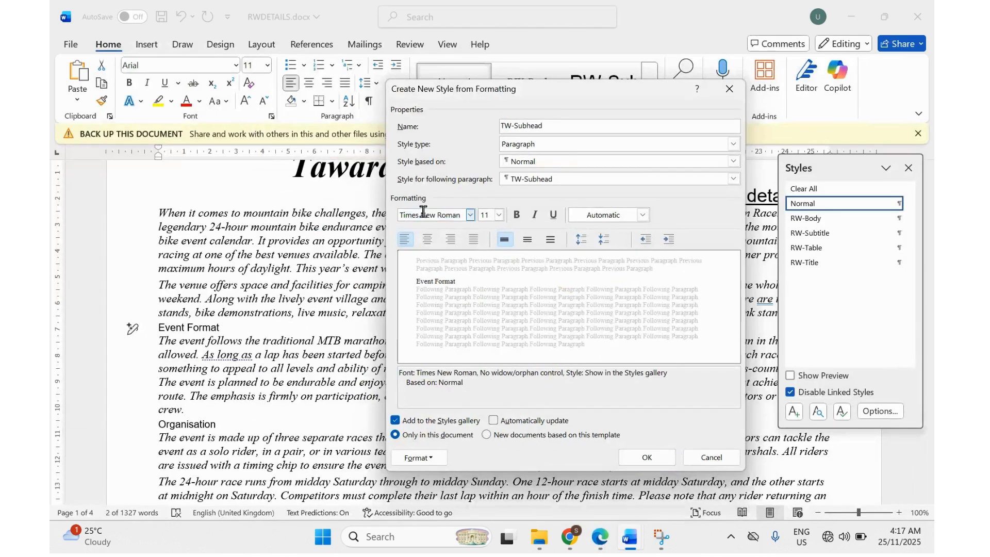
click(487, 216)
text(18)
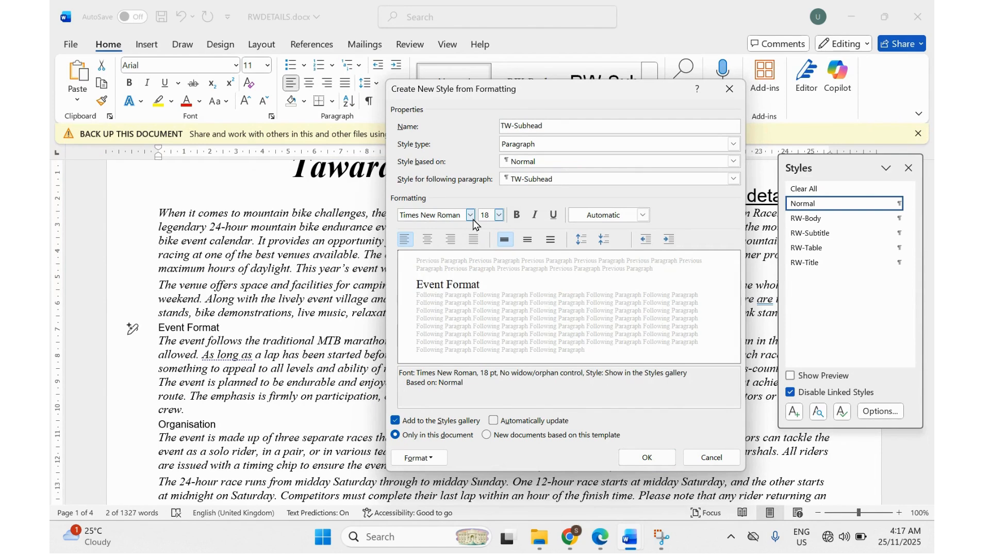
click(434, 242)
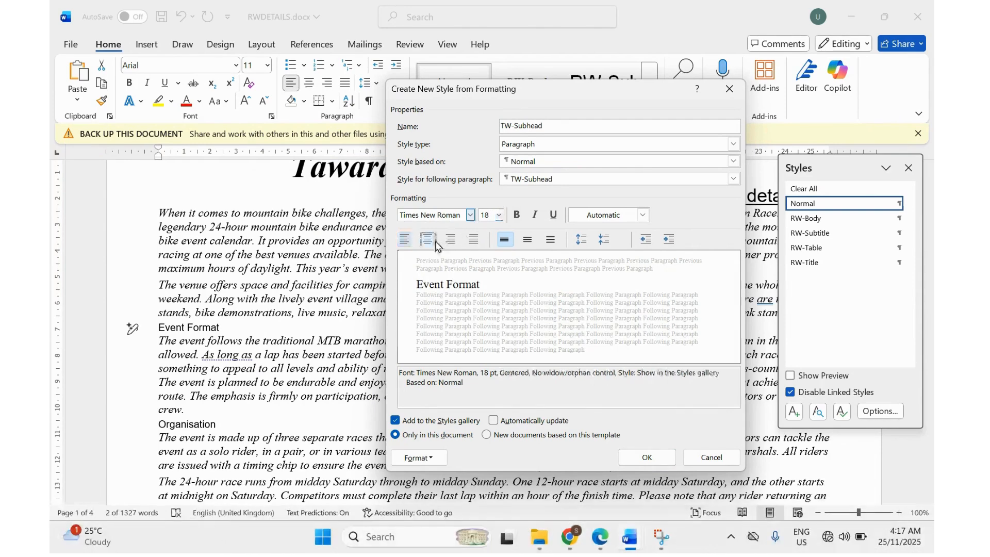
Highlight the subhead enhancement and spacing entries in the PDF, then make the style bold and underlined.
click(600, 537)
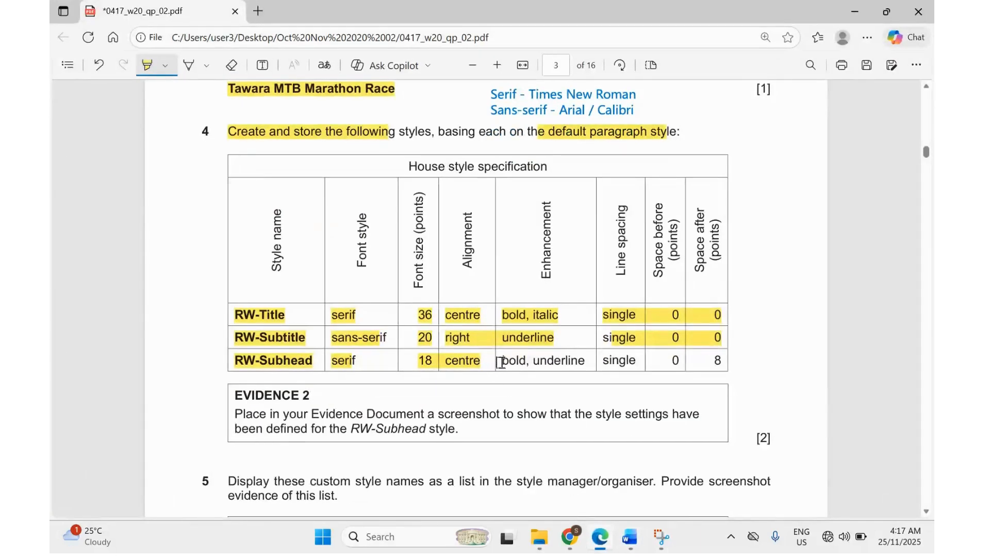
drag(500, 362, 710, 358)
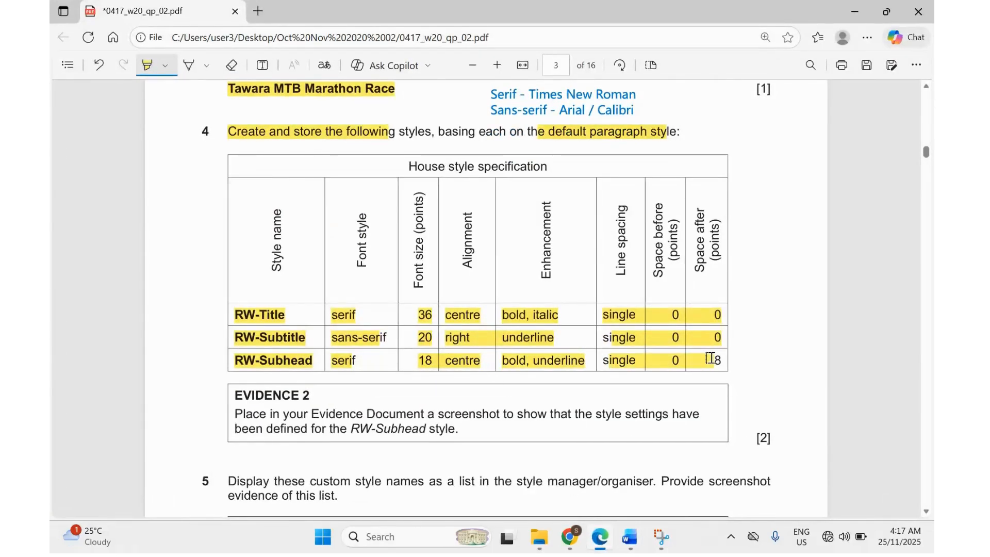
mouse_move(629, 537)
click(574, 439)
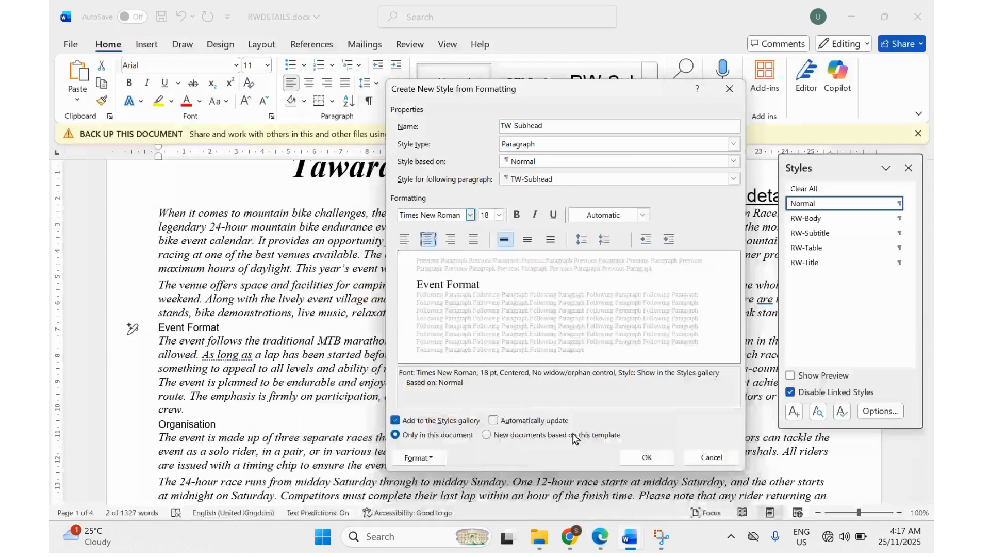
click(517, 215)
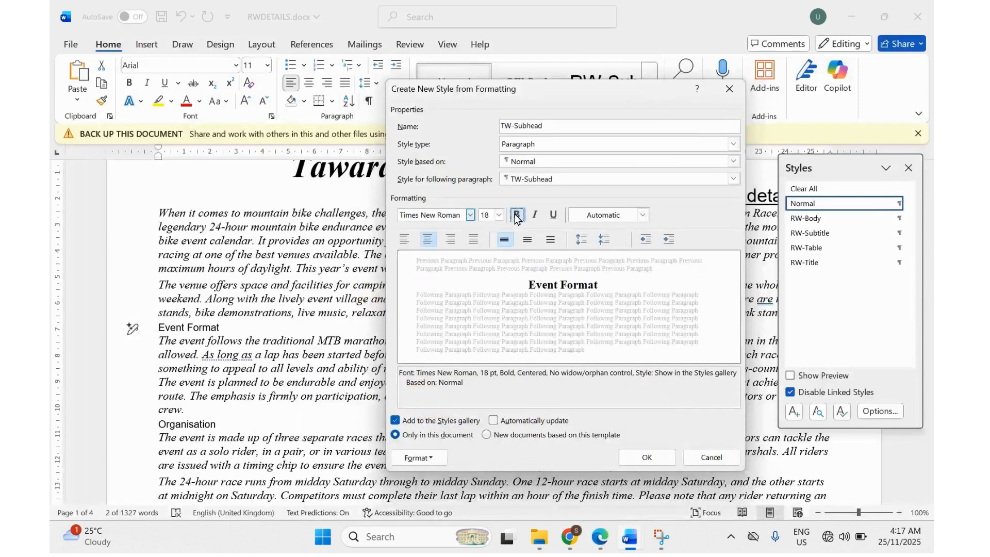
click(552, 215)
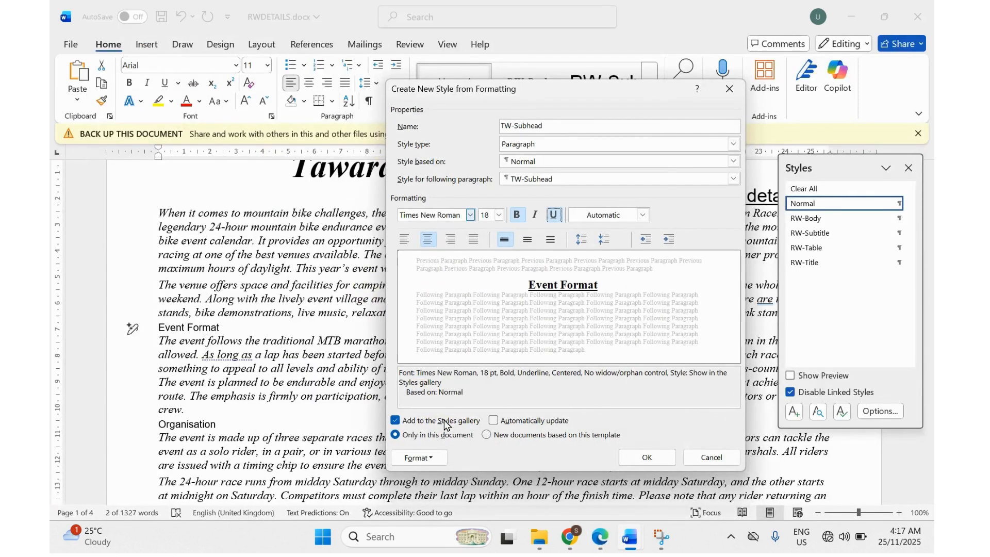
Give TW-Subhead 8 pt space after and save it, applying it to Event Format.
click(418, 458)
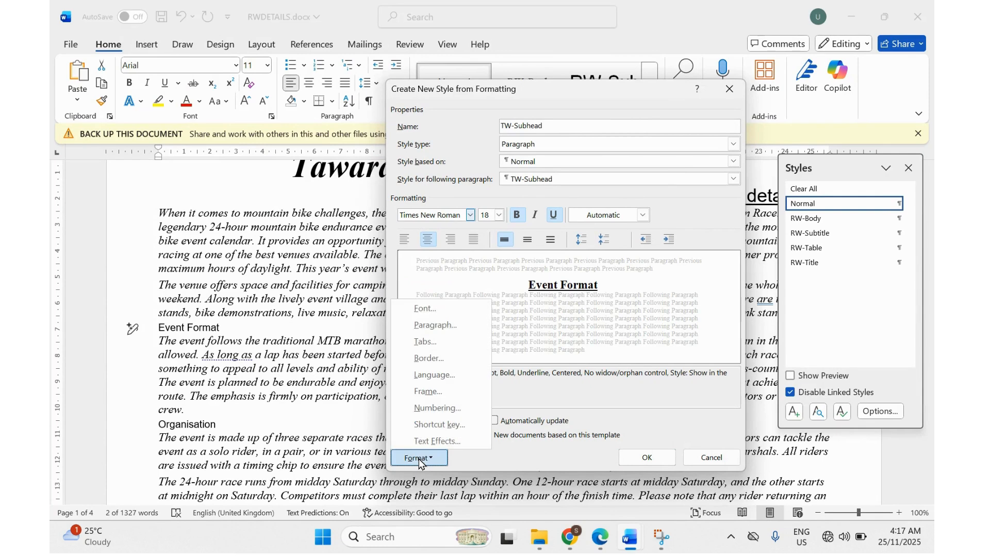
click(428, 326)
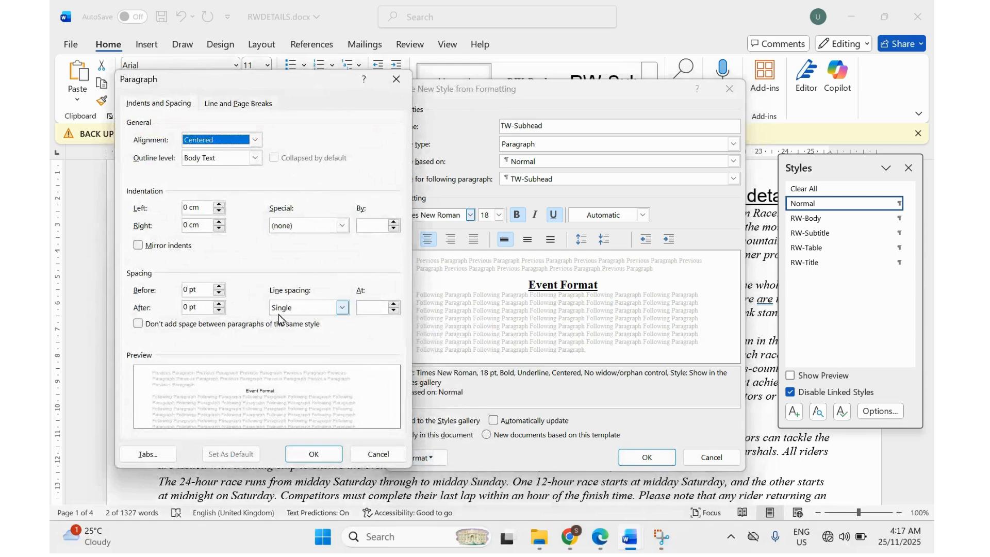
drag(188, 309, 181, 315)
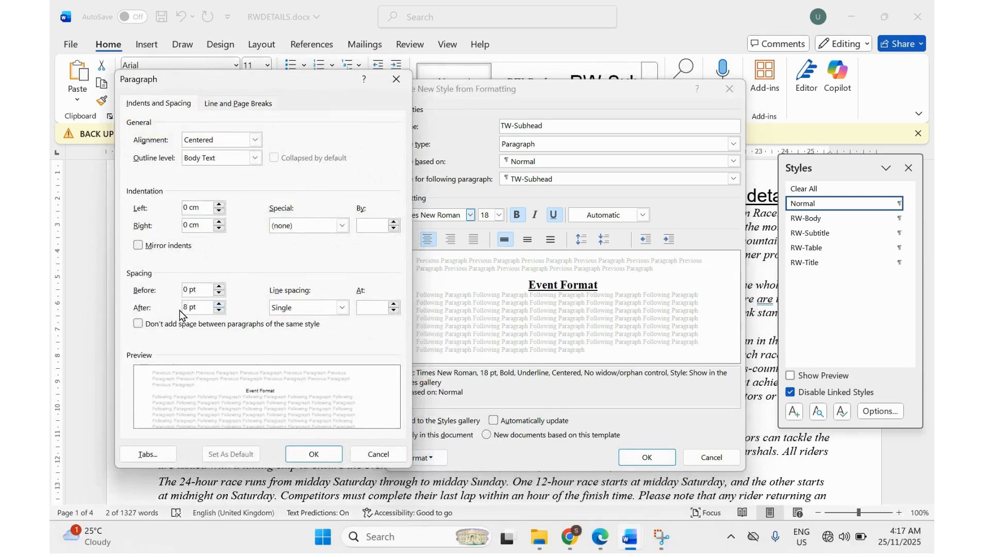
key(Return)
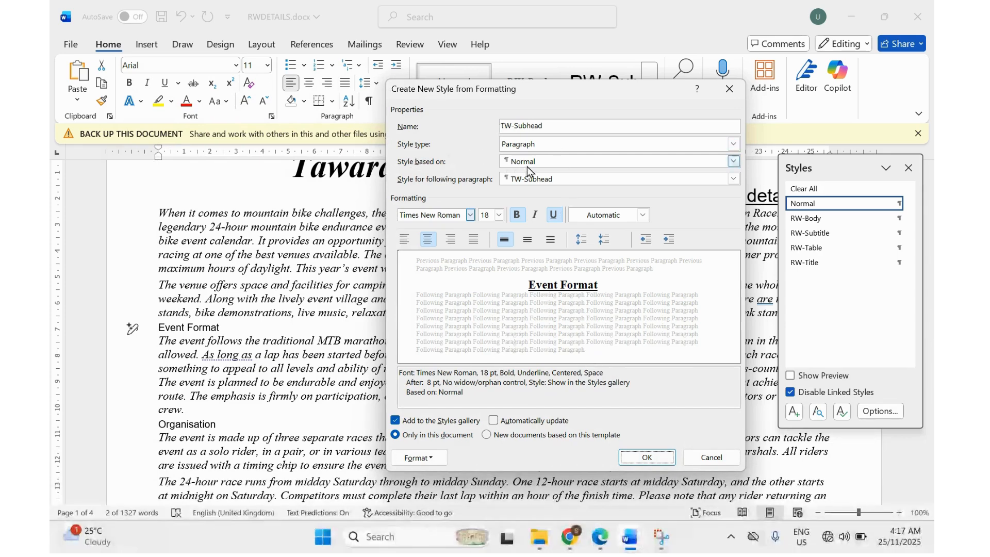
click(634, 459)
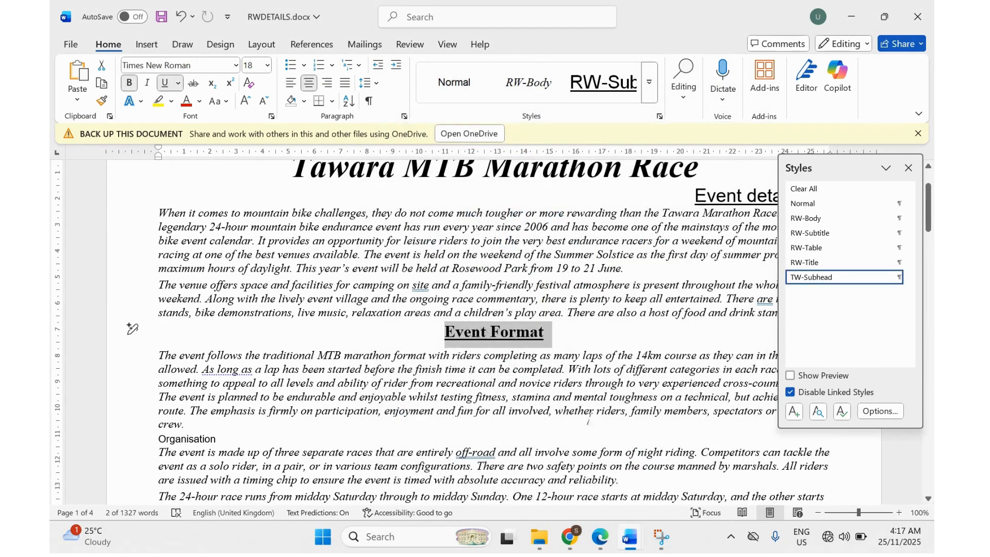
Highlight 'Evidence Document', 'style settings' and 'RW-Subhead' in the EVIDENCE 2 box.
click(598, 538)
scroll(497, 437, down, 2)
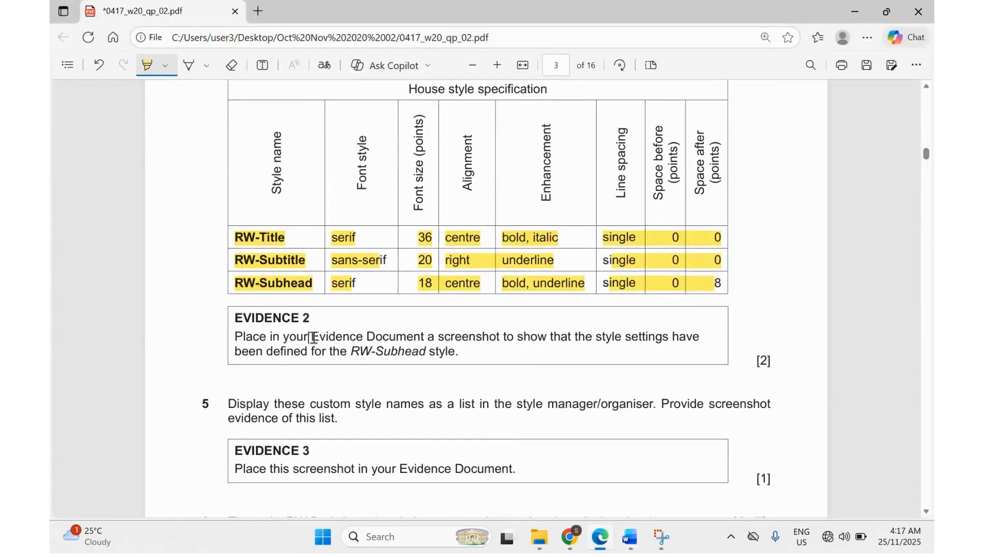
drag(311, 337, 483, 338)
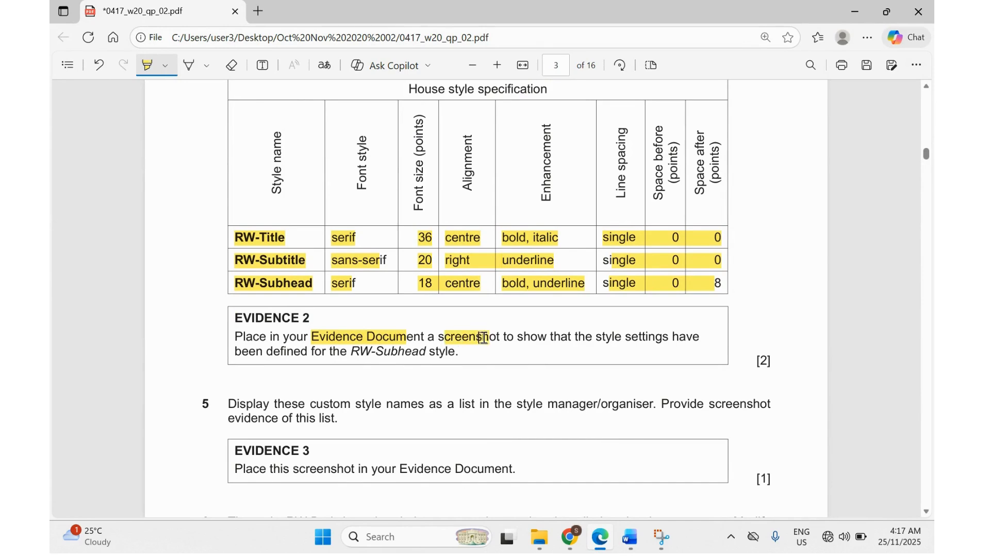
drag(593, 336, 643, 339)
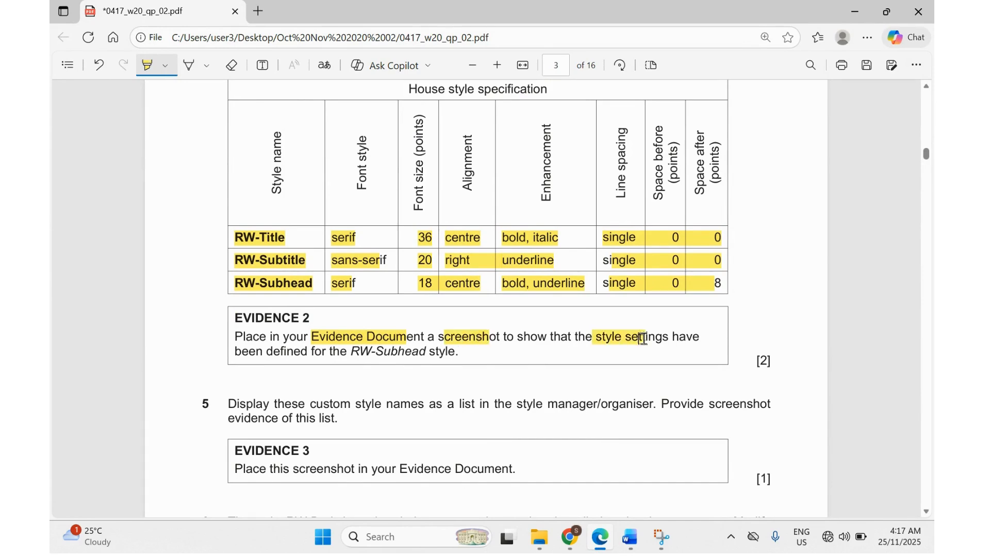
drag(352, 357, 427, 354)
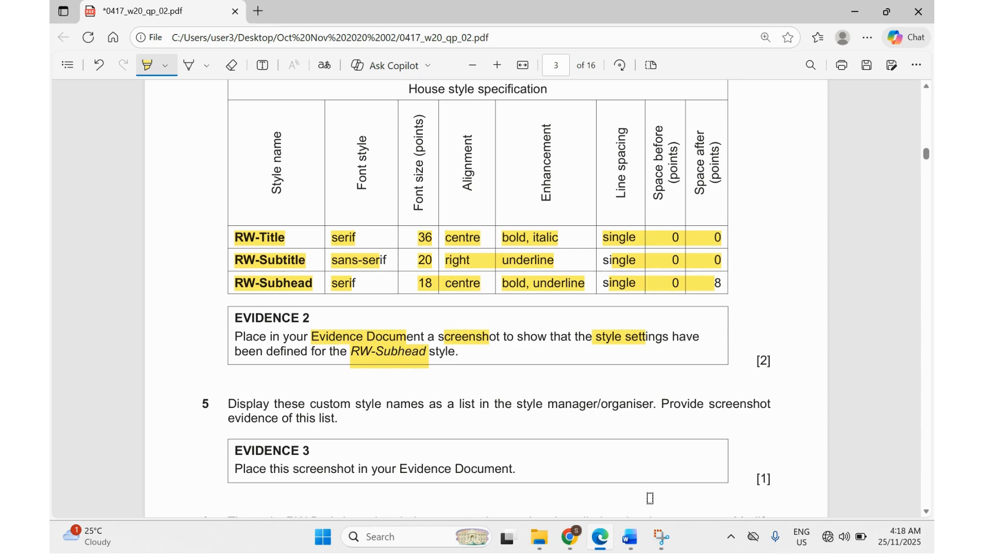
Bring RWDETAILS.docx to the front from the Word taskbar thumbnail.
mouse_move(629, 536)
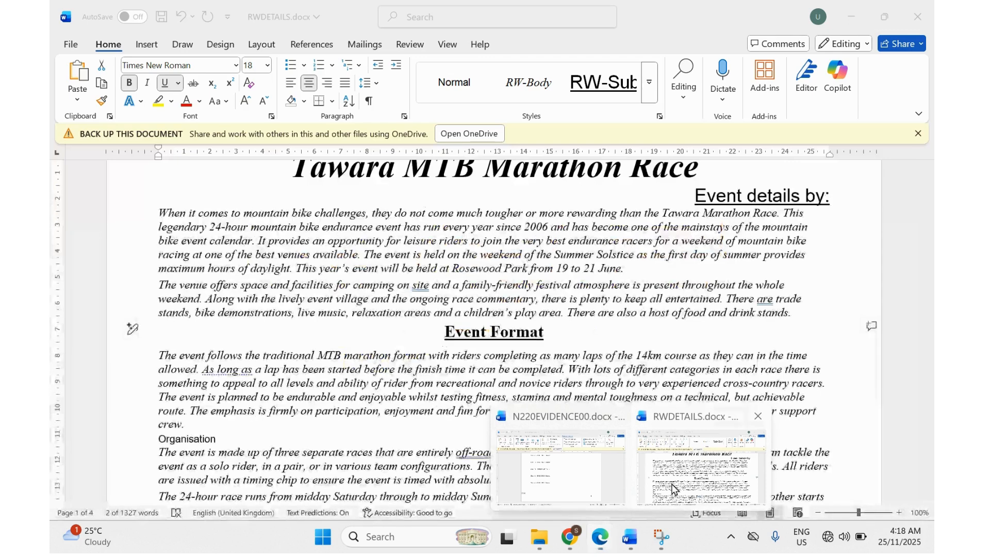
click(672, 489)
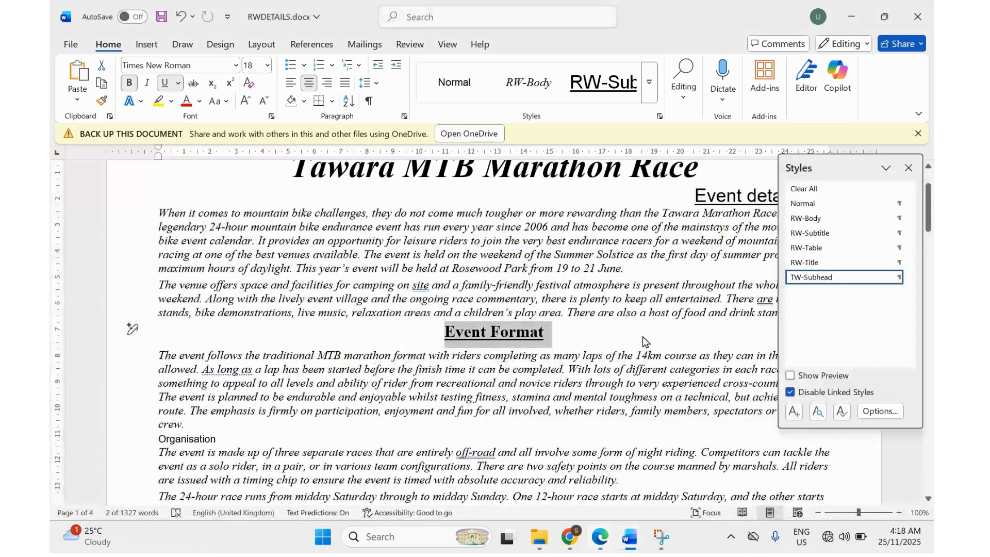
Show TW-Subhead's Modify Style and Paragraph dialogs side by side.
right_click(803, 278)
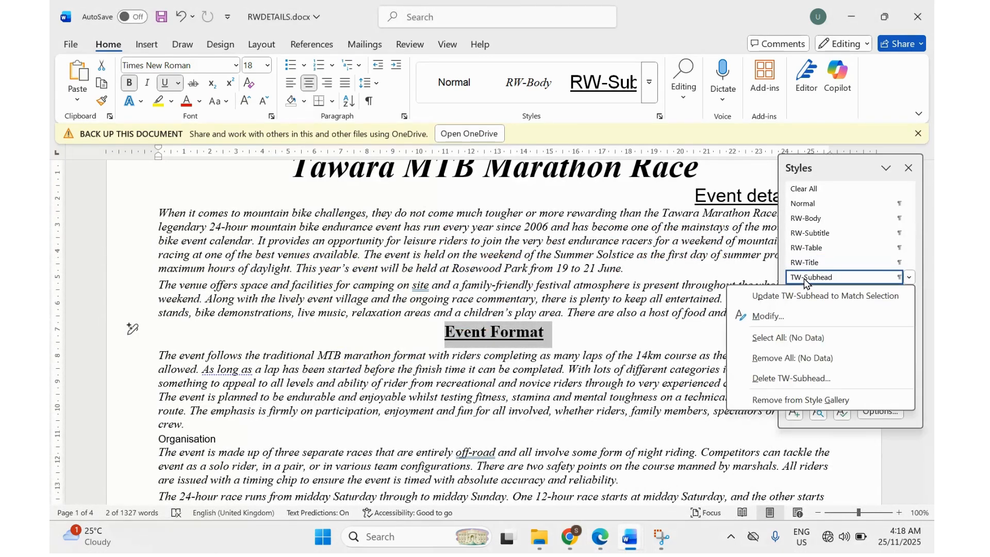
click(775, 319)
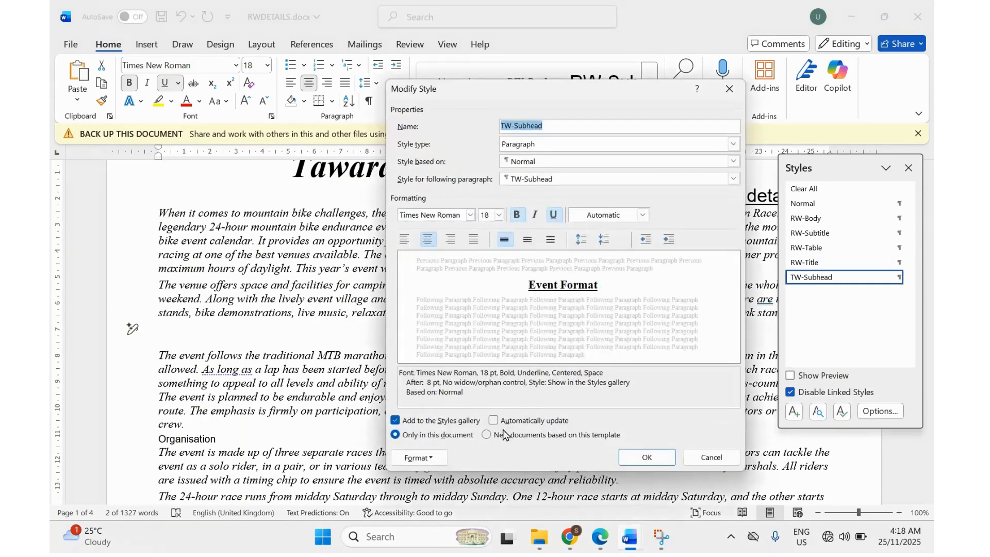
click(427, 457)
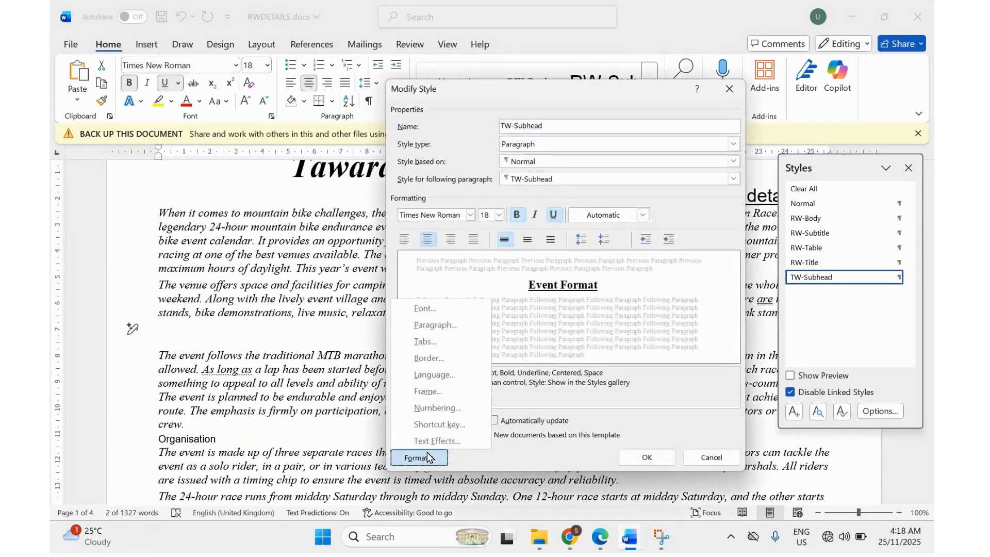
click(426, 330)
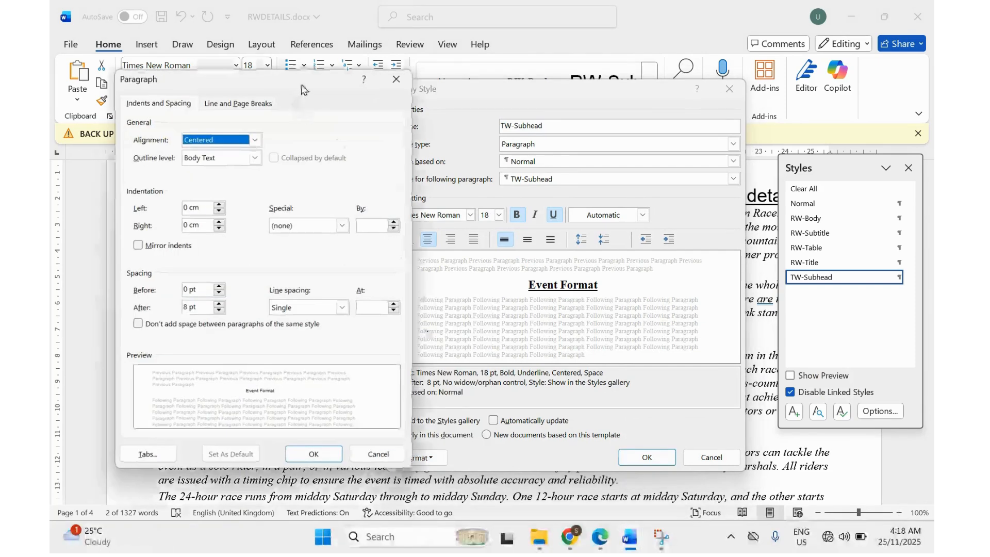
drag(302, 89, 276, 91)
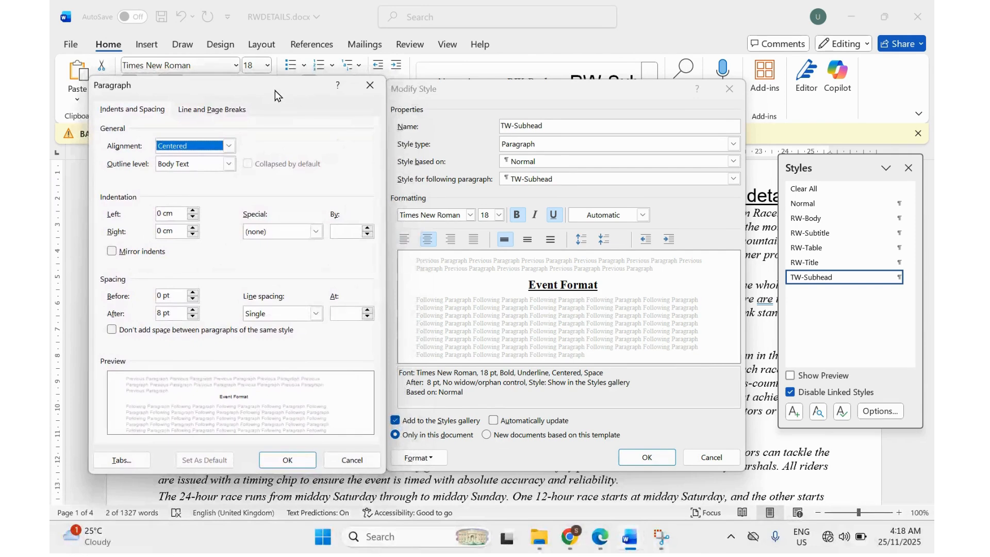
Take a Snipping Tool screenshot of both TW-Subhead dialogs and copy it.
click(660, 540)
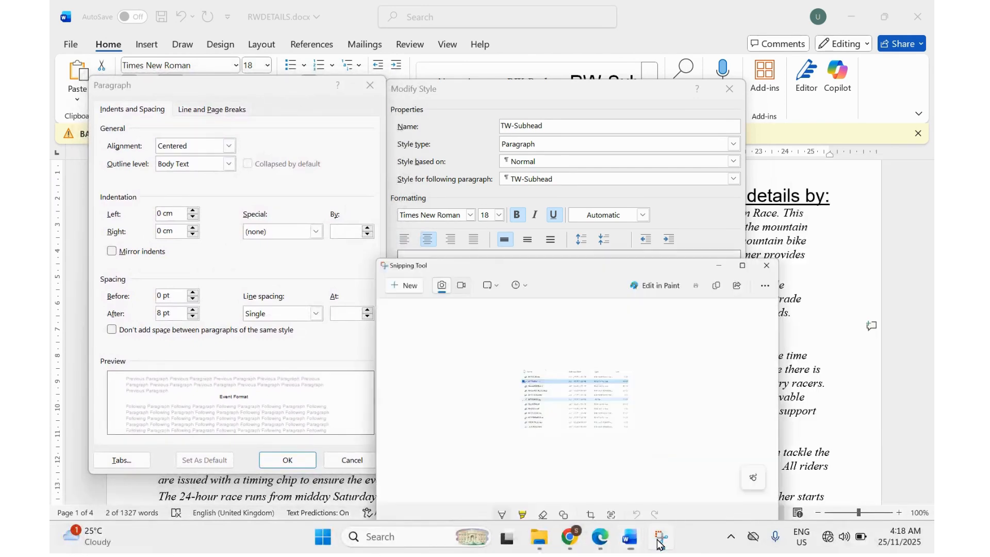
click(352, 214)
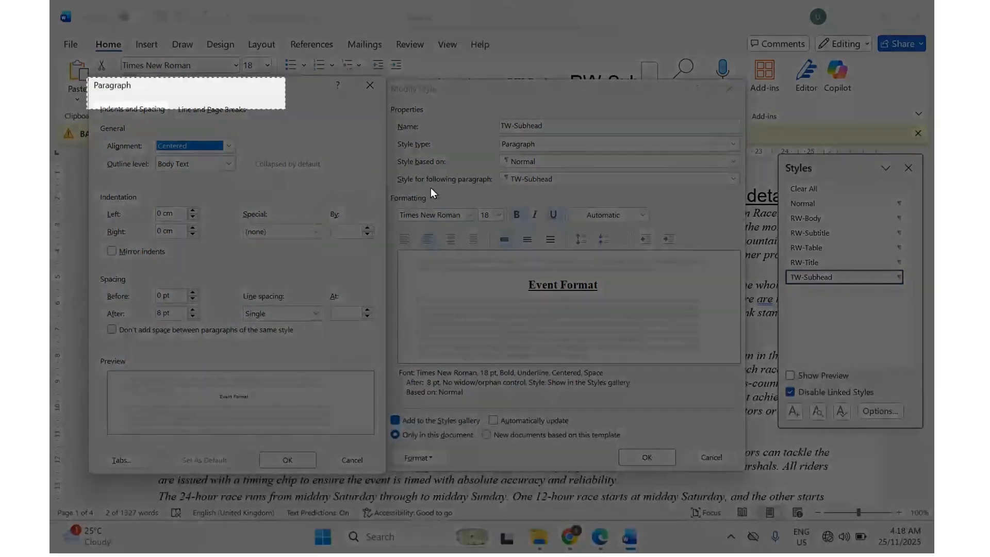
drag(433, 193, 746, 474)
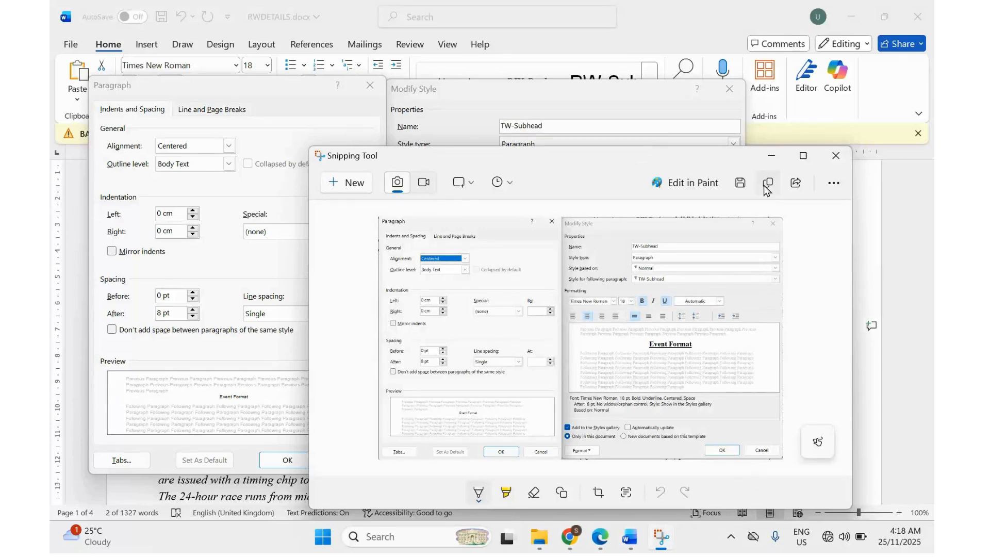
click(771, 157)
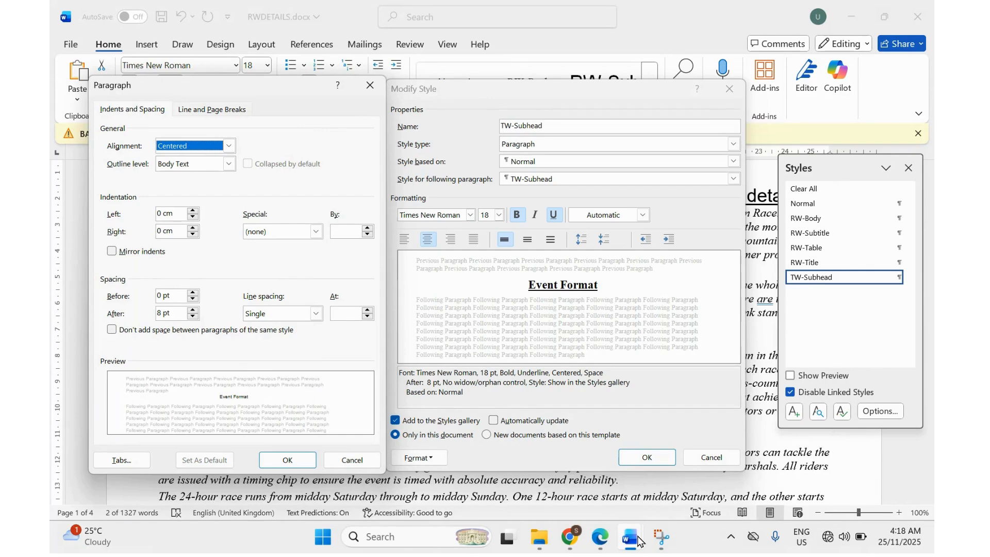
Close the Paragraph and Modify Style dialogs in Word with OK.
mouse_move(640, 541)
click(551, 452)
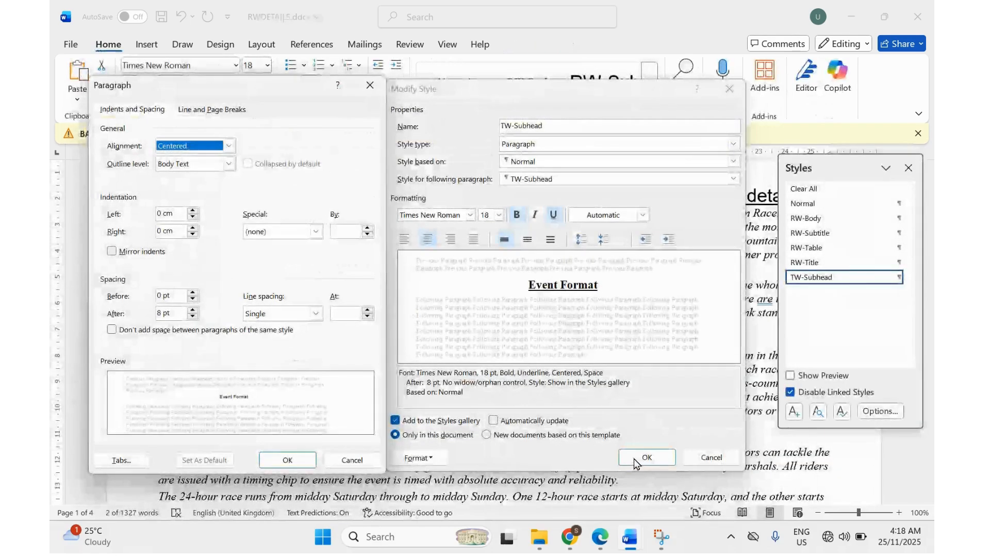
click(288, 464)
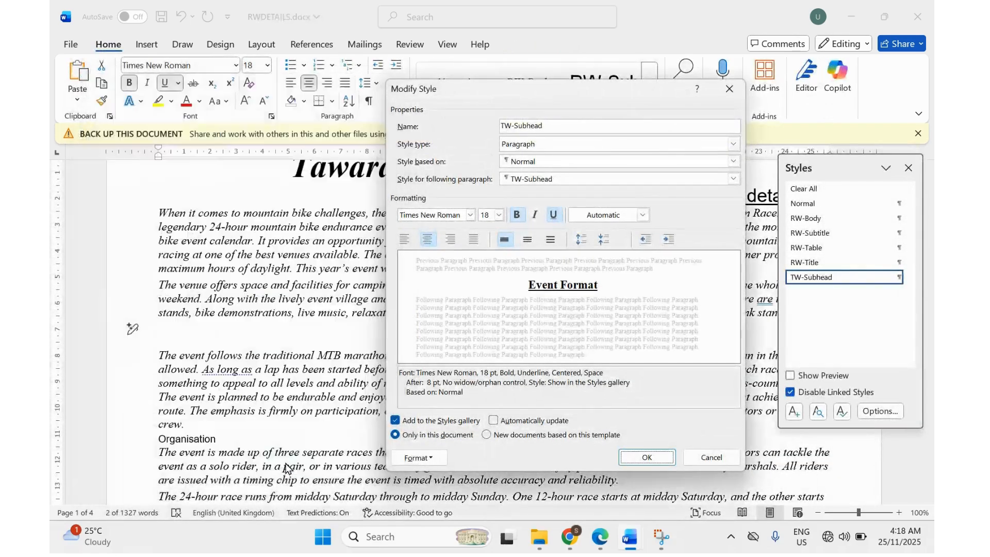
click(640, 459)
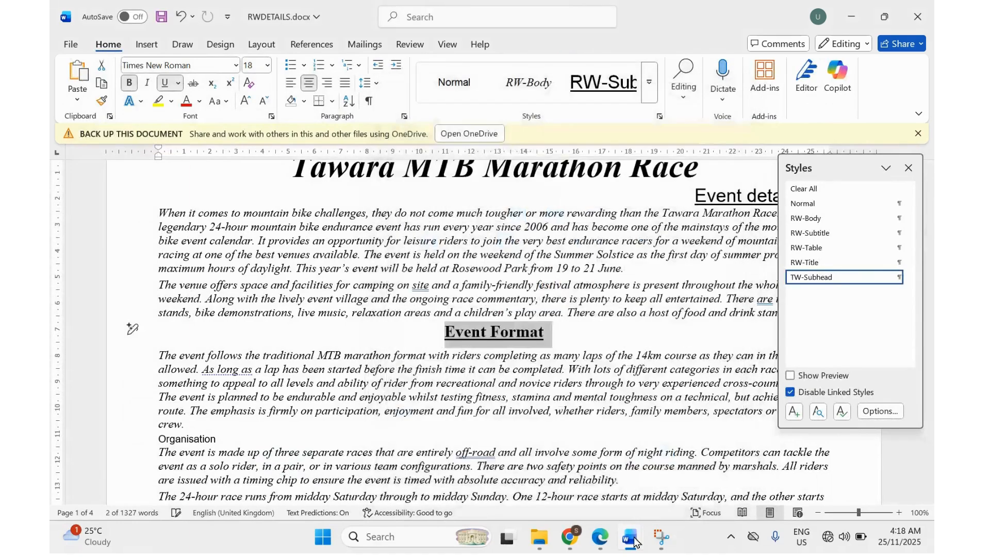
Paste the style-dialog screenshot under Step 4 in N220EVIDENCE00.docx.
mouse_move(625, 525)
click(551, 464)
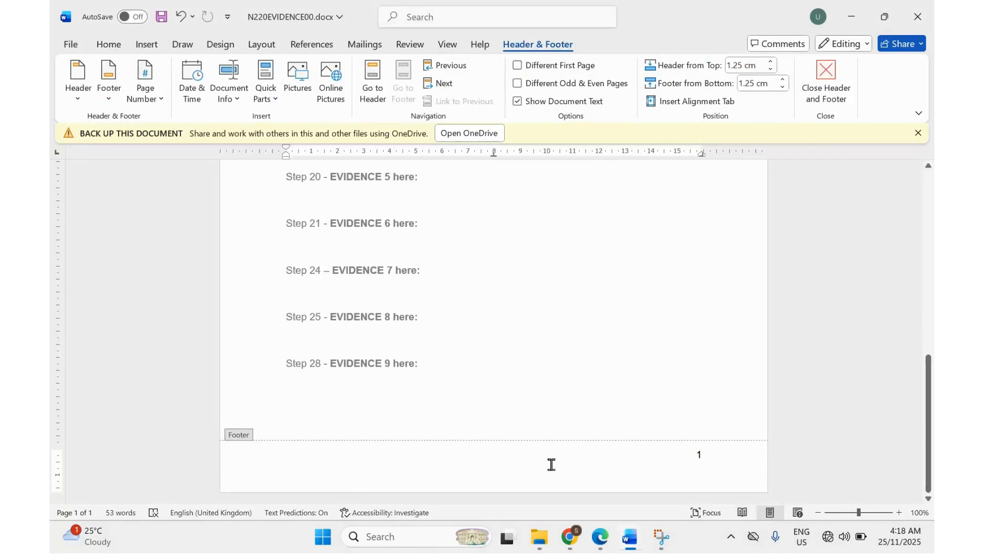
scroll(339, 236, up, 8)
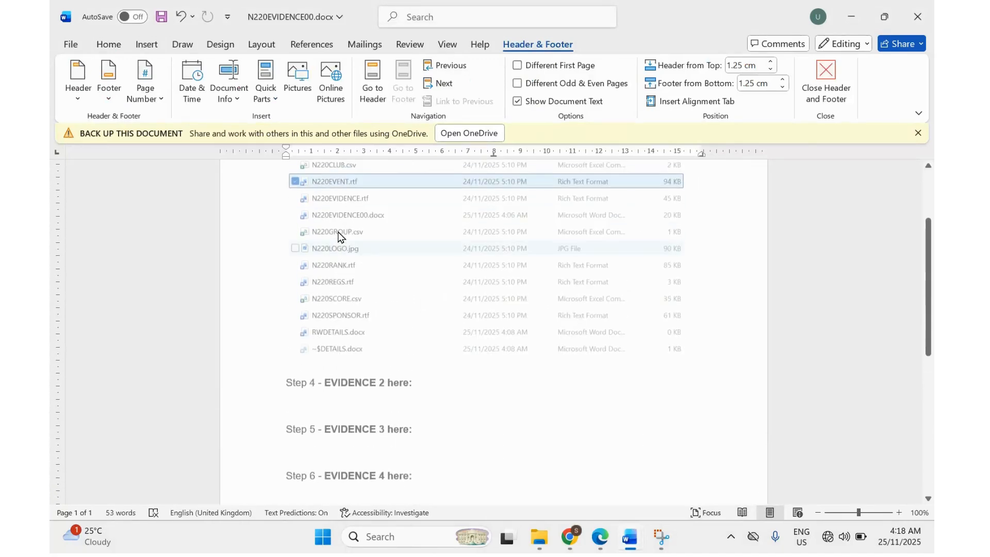
scroll(338, 236, down, 2)
double_click(296, 352)
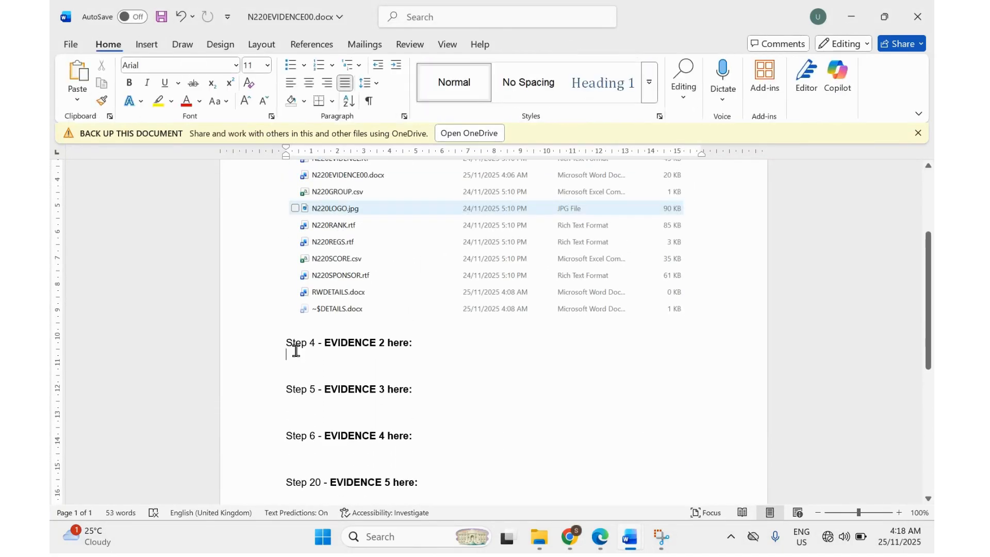
key(ctrl+v)
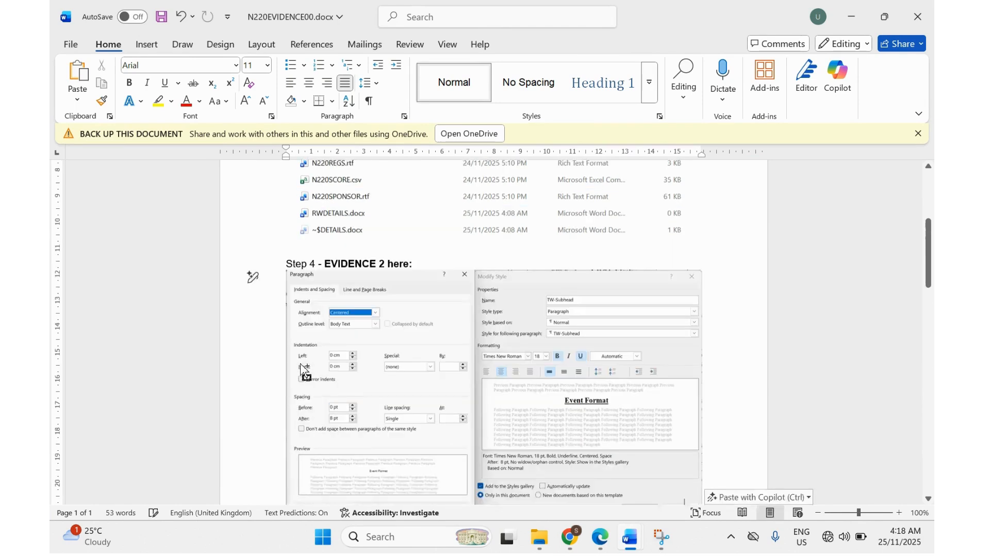
Bring the evidence document back to the front and scroll through the pasted screenshot.
key(super+Tab)
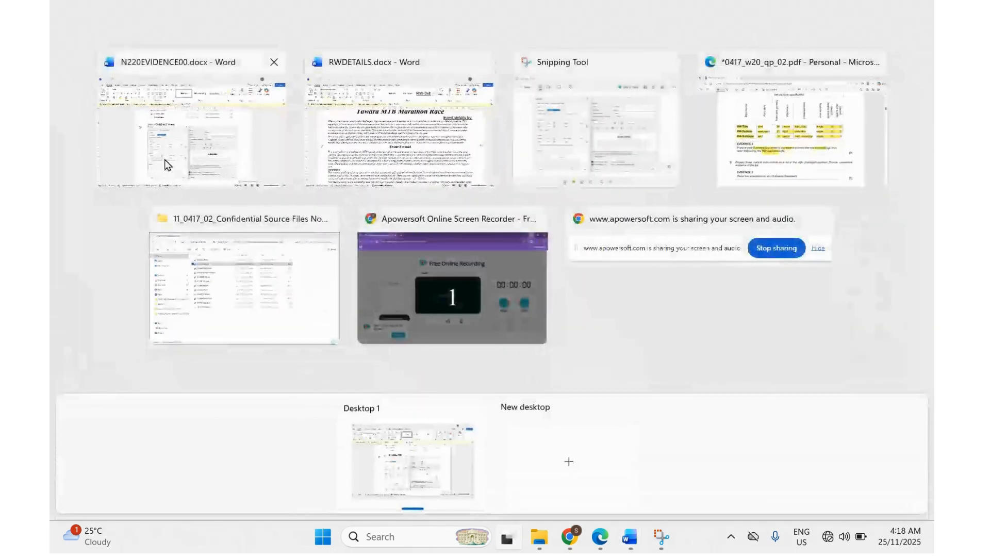
click(165, 159)
scroll(342, 268, down, 10)
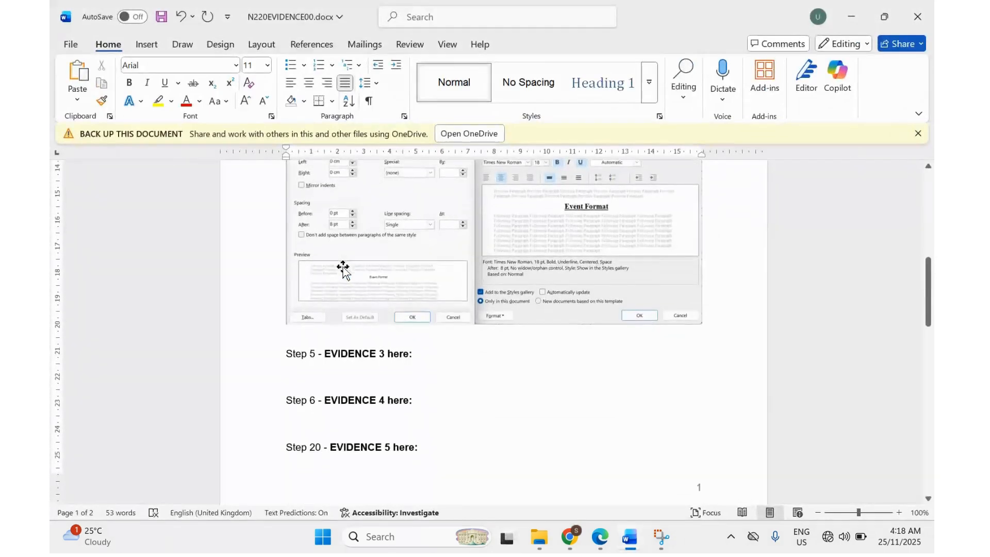
scroll(342, 267, up, 15)
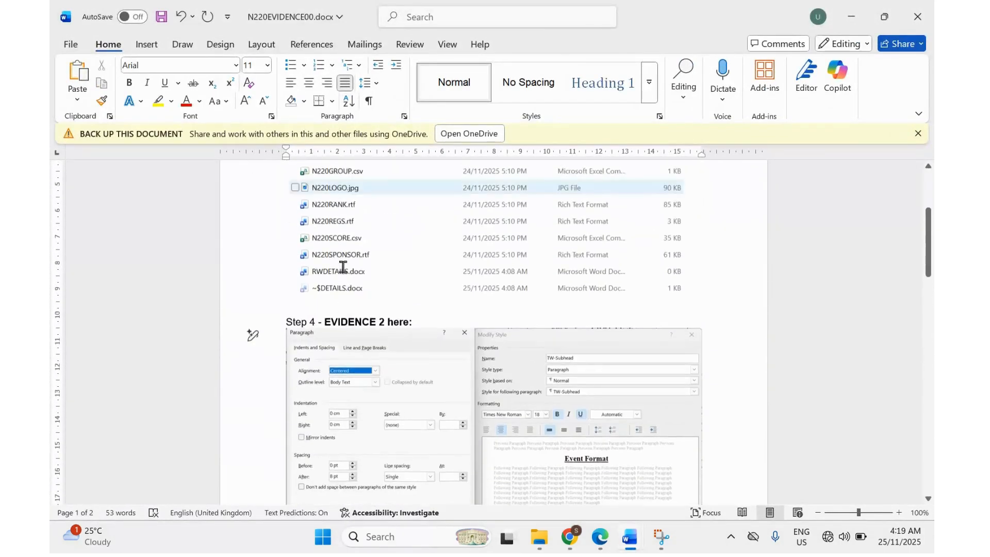
scroll(342, 266, down, 1)
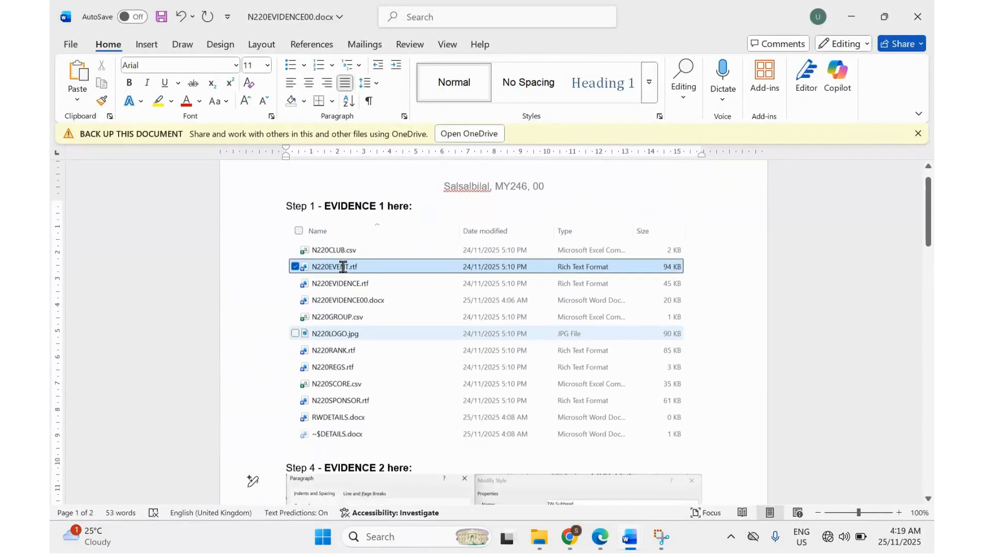
scroll(371, 263, down, 1)
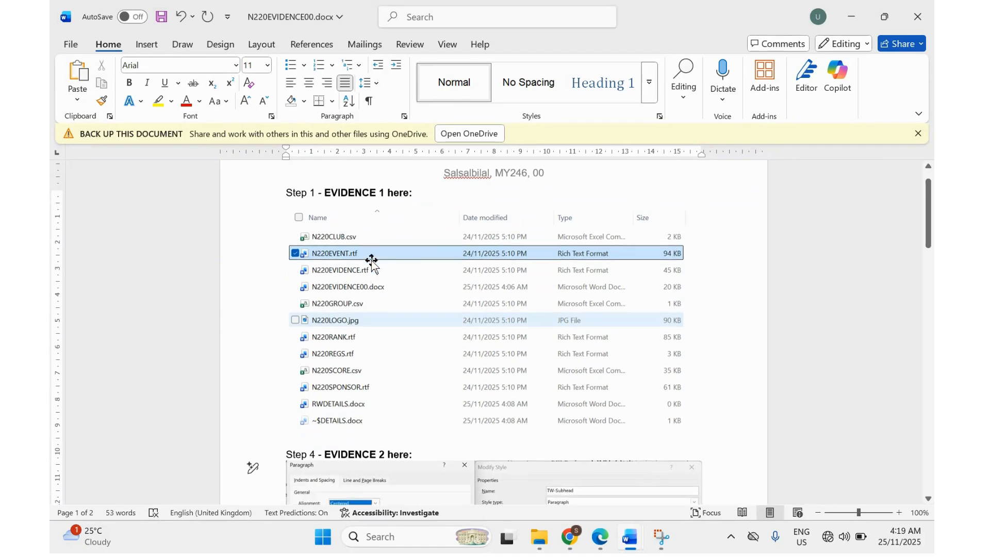
scroll(371, 263, down, 2)
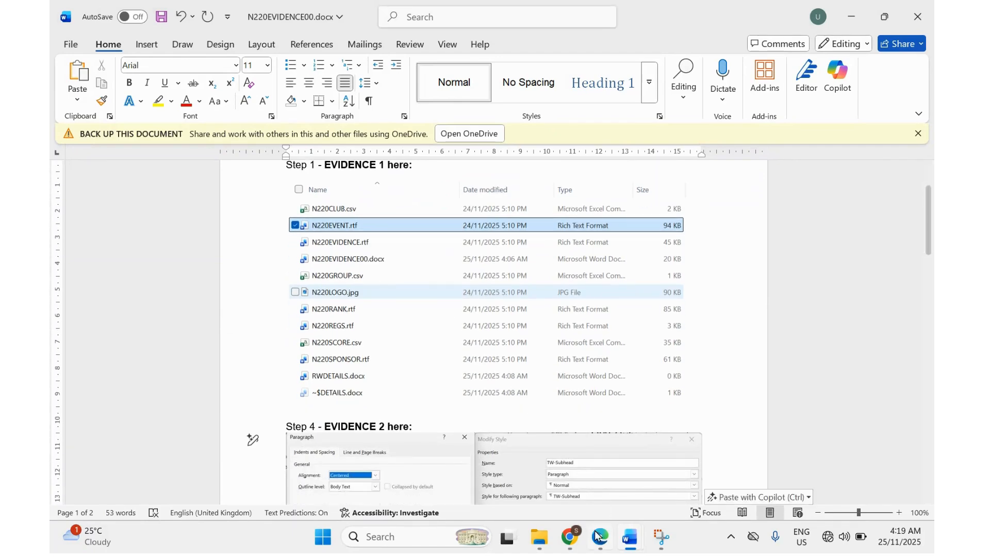
Return to RWDETAILS.docx, then switch to the exam paper PDF.
mouse_move(628, 544)
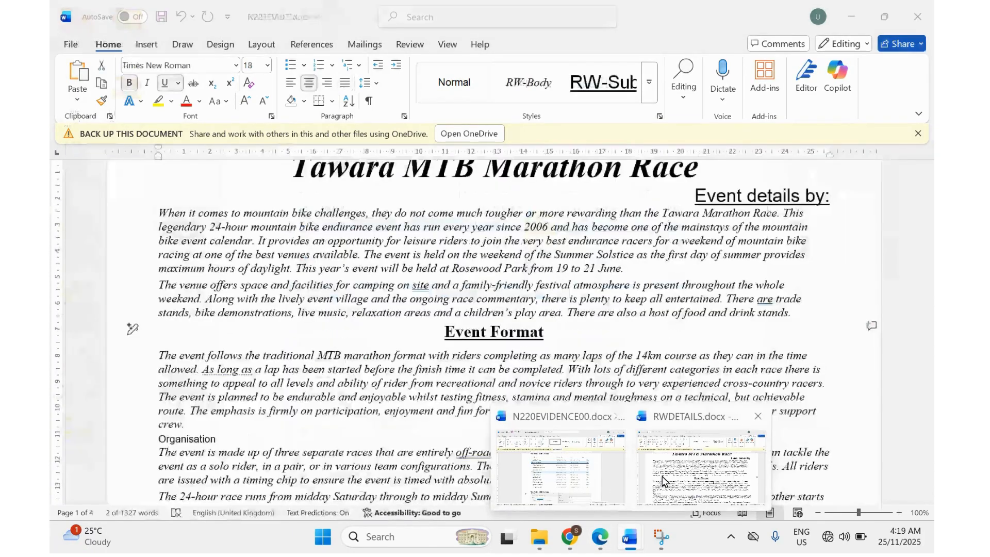
click(662, 480)
scroll(520, 283, up, 1)
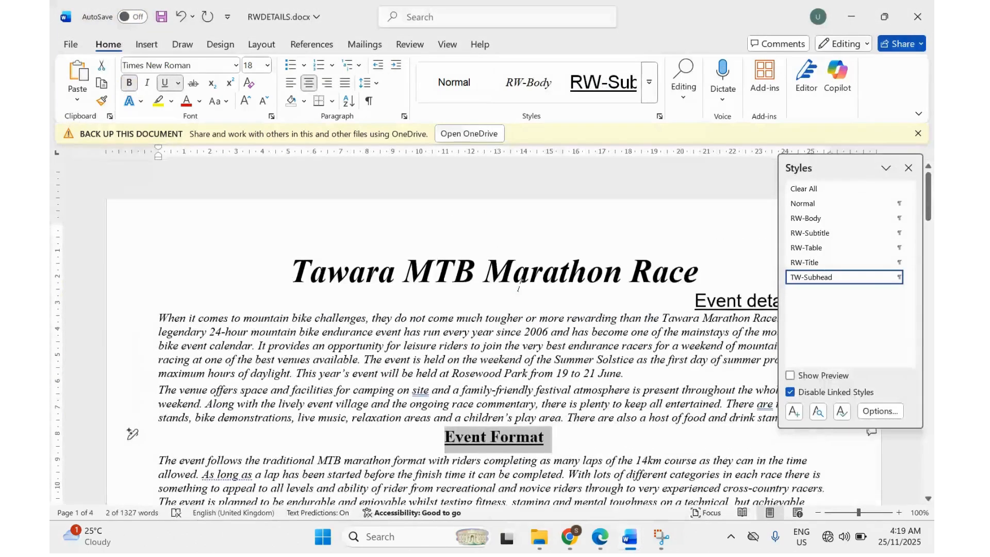
scroll(519, 284, down, 3)
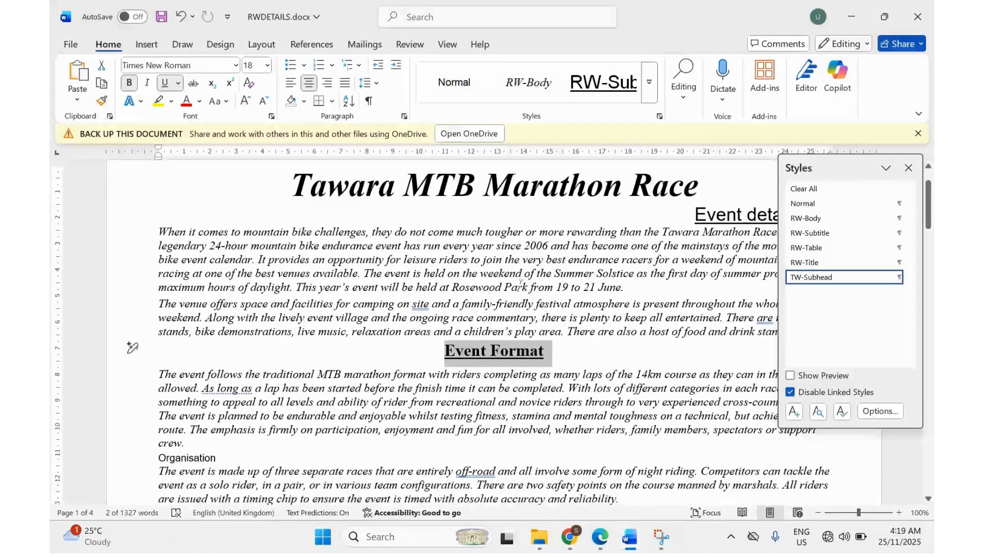
click(600, 546)
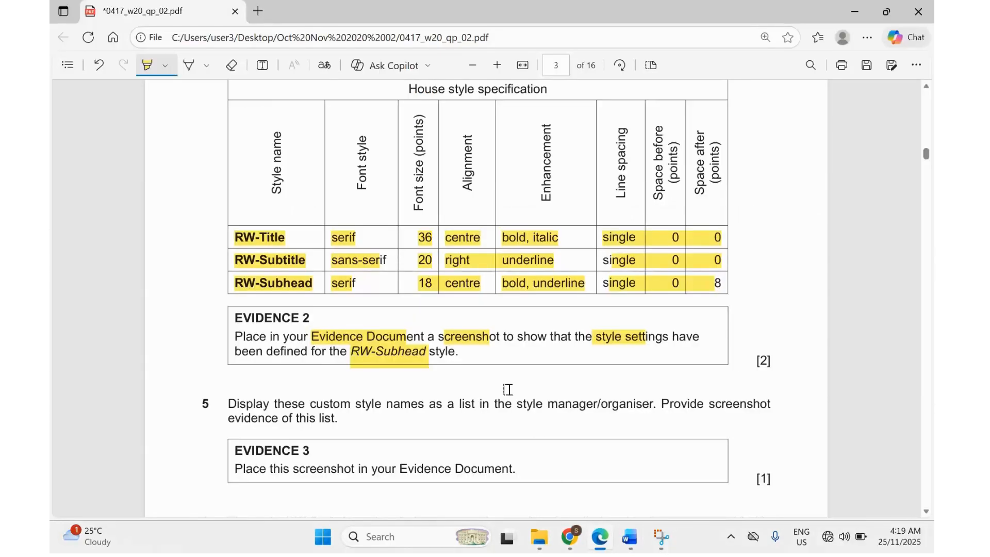
Glance at N220EVIDENCE00.docx, then bring RWDETAILS.docx back to the front.
scroll(508, 390, up, 4)
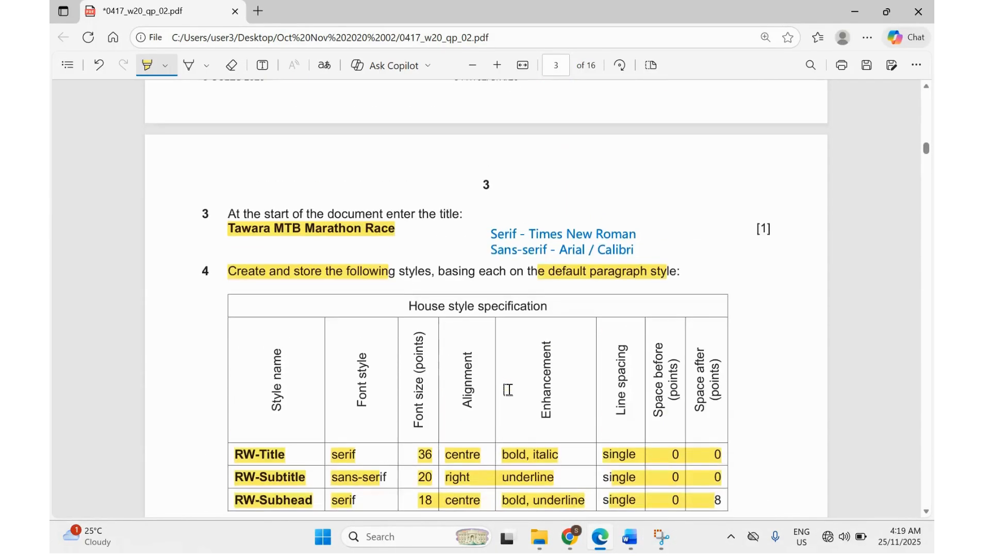
scroll(508, 389, up, 6)
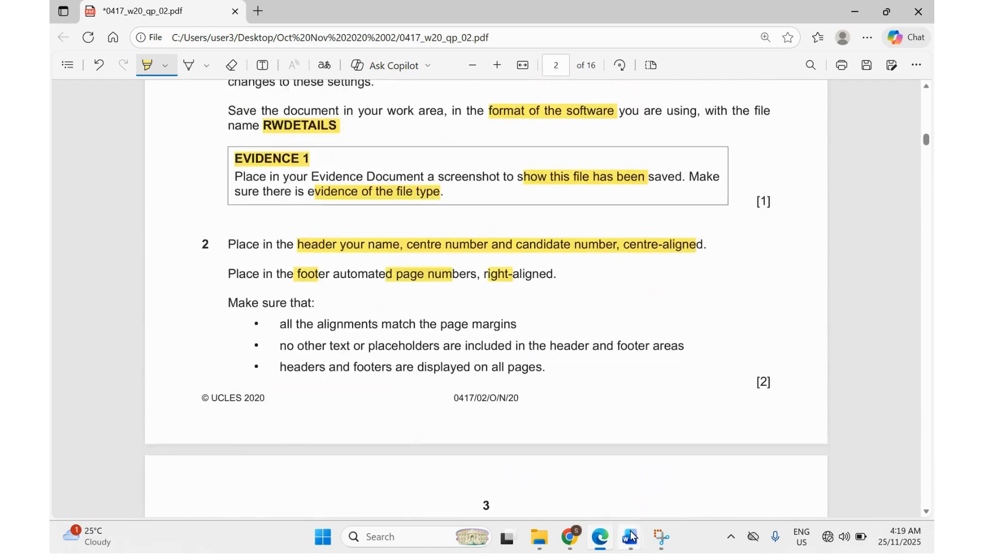
mouse_move(630, 539)
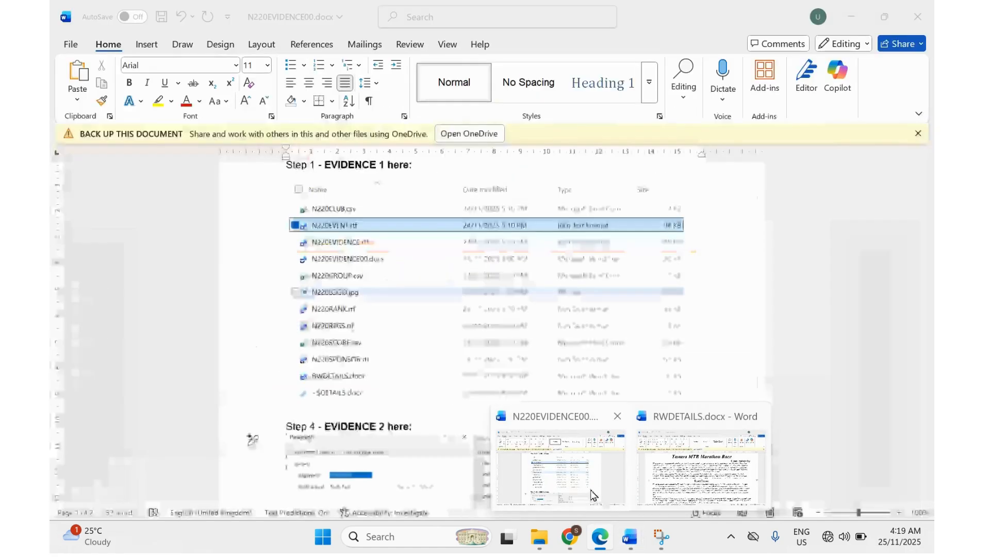
click(586, 492)
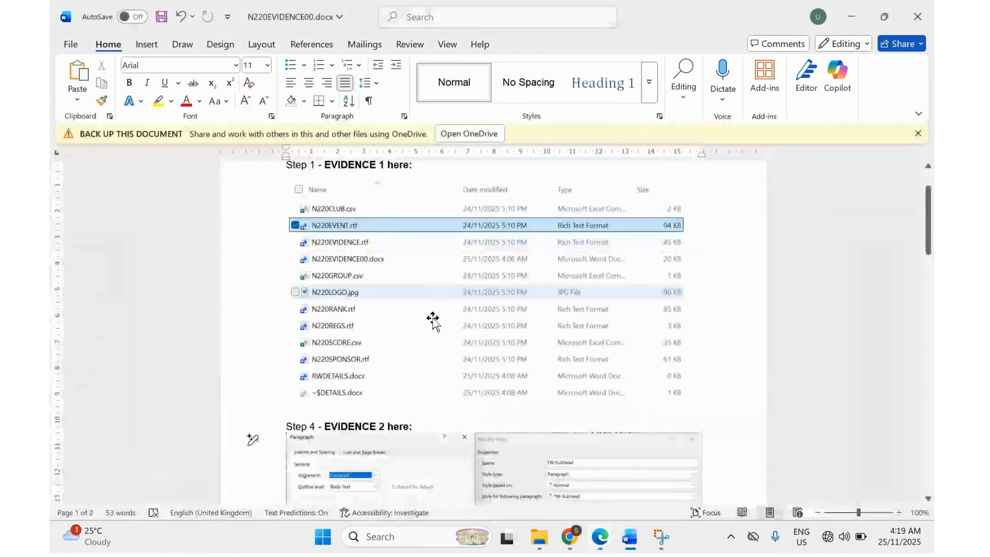
scroll(380, 332, up, 1)
scroll(380, 331, down, 1)
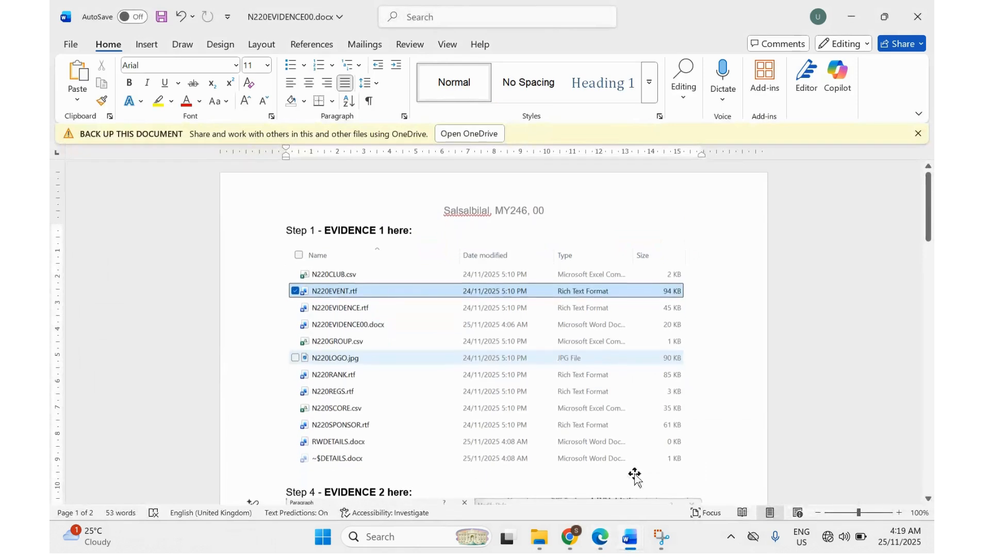
mouse_move(626, 538)
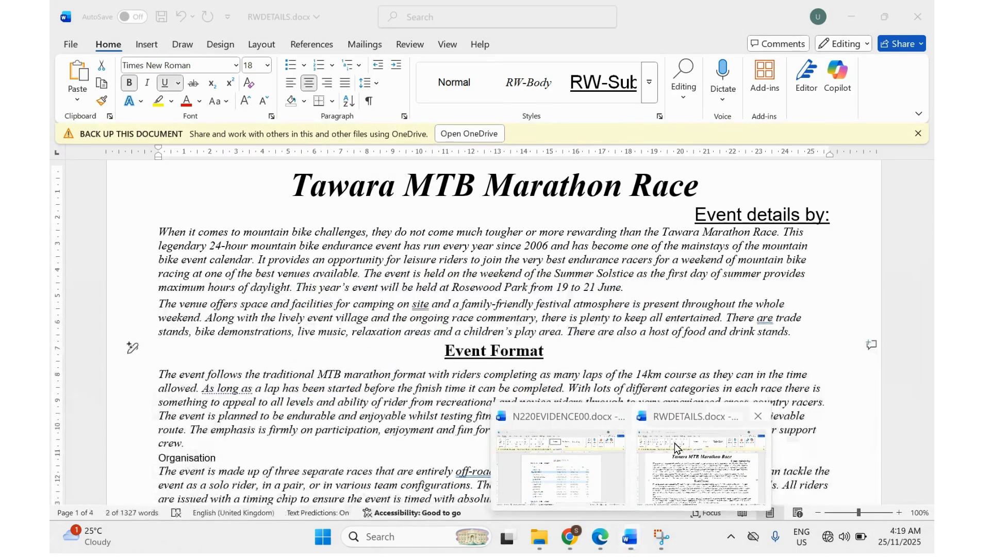
click(674, 443)
scroll(354, 208, up, 1)
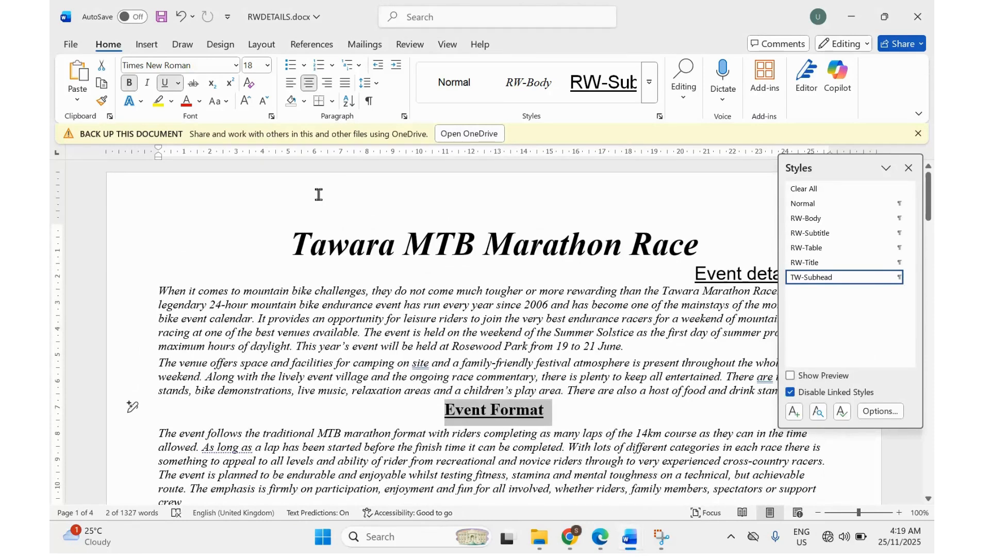
Add a Blank (Three Columns) header with the candidate's name and identifying numbers in the middle.
click(146, 44)
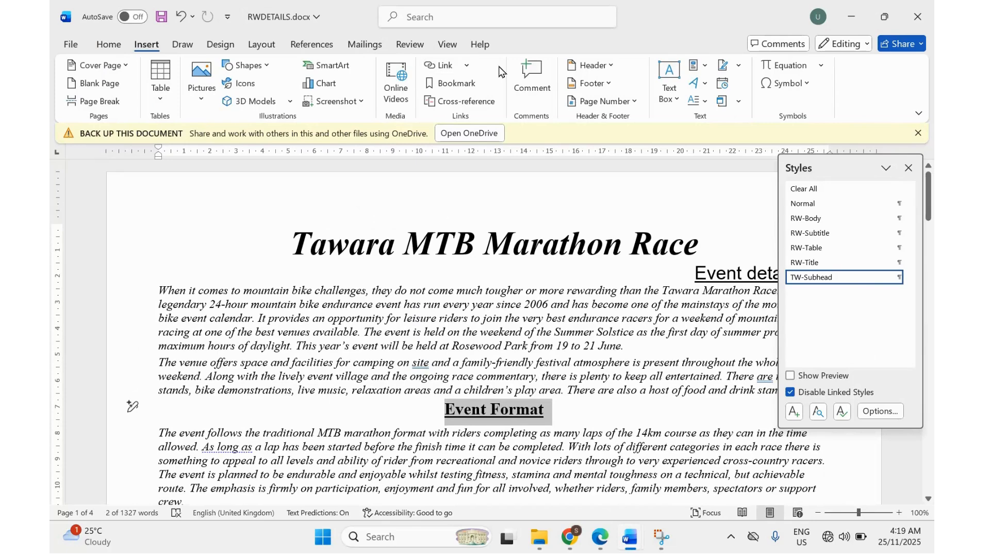
click(587, 66)
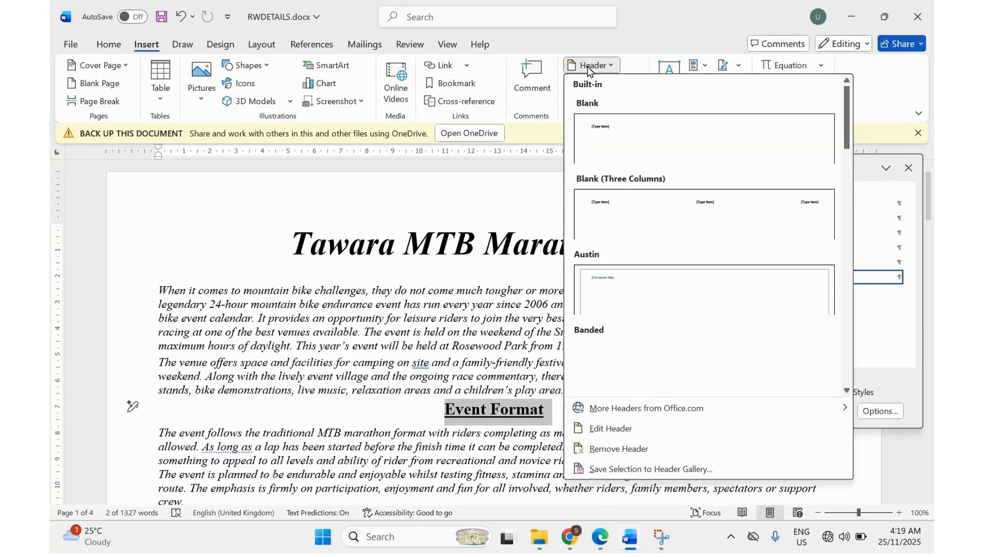
click(661, 205)
click(499, 205)
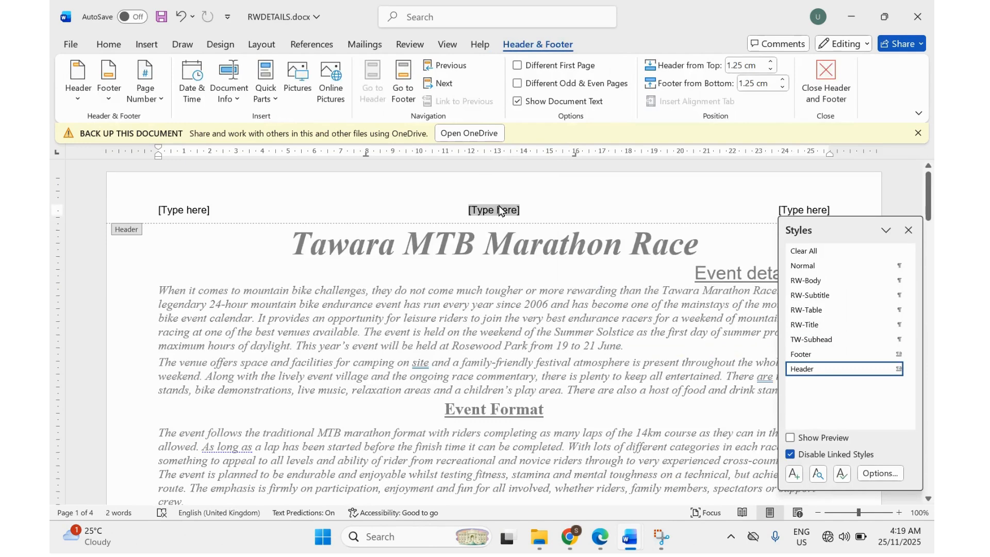
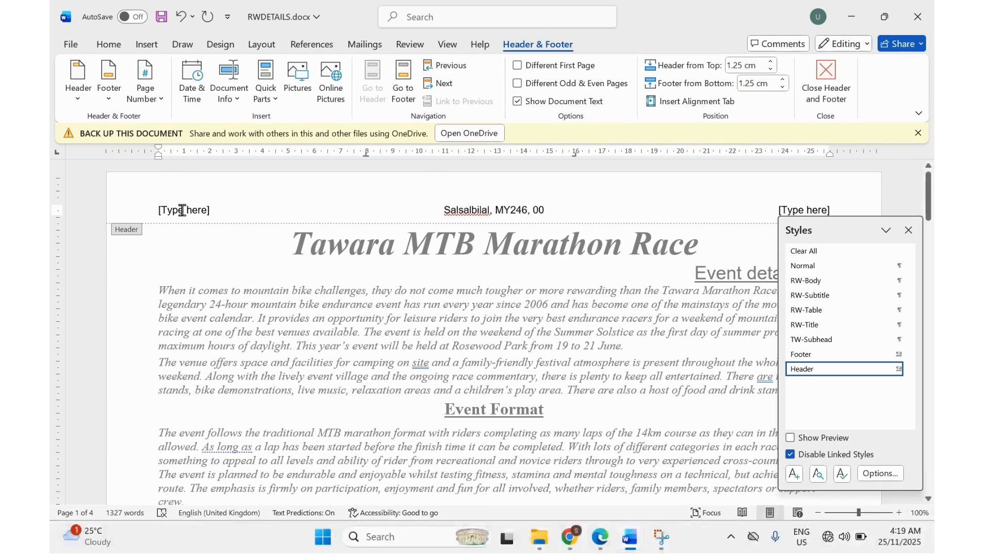
Delete the left and right header placeholders.
click(182, 210)
key(Delete)
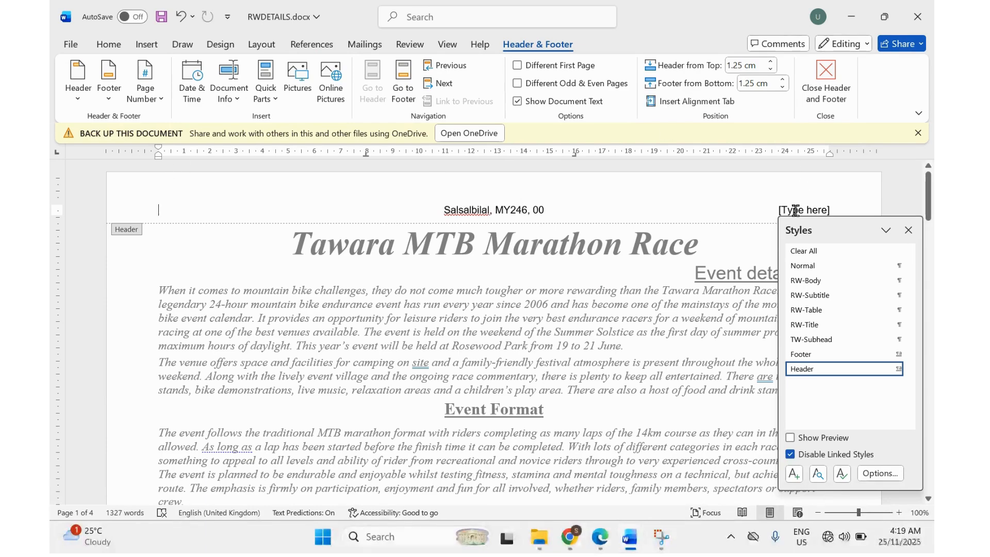
click(795, 210)
key(Delete)
scroll(557, 350, down, 10)
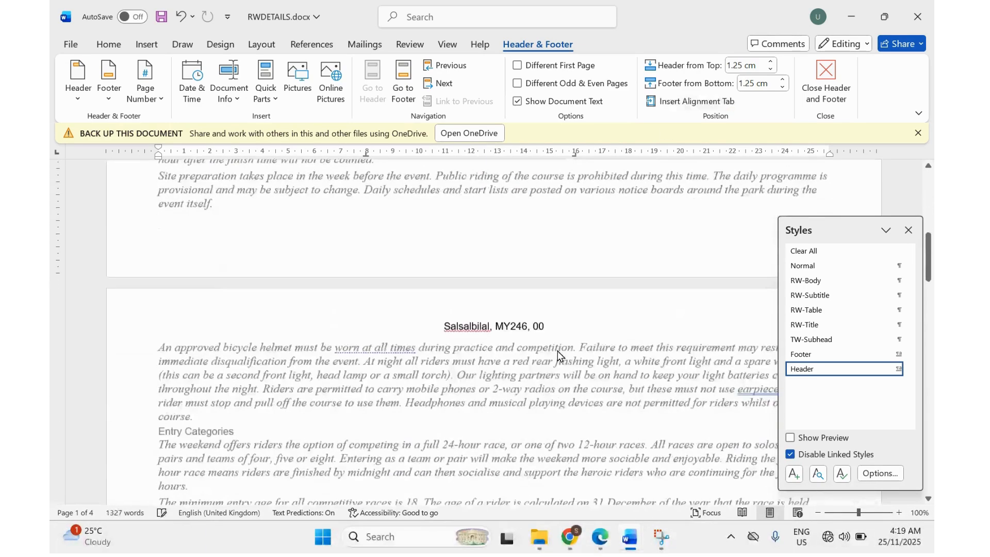
scroll(558, 350, down, 15)
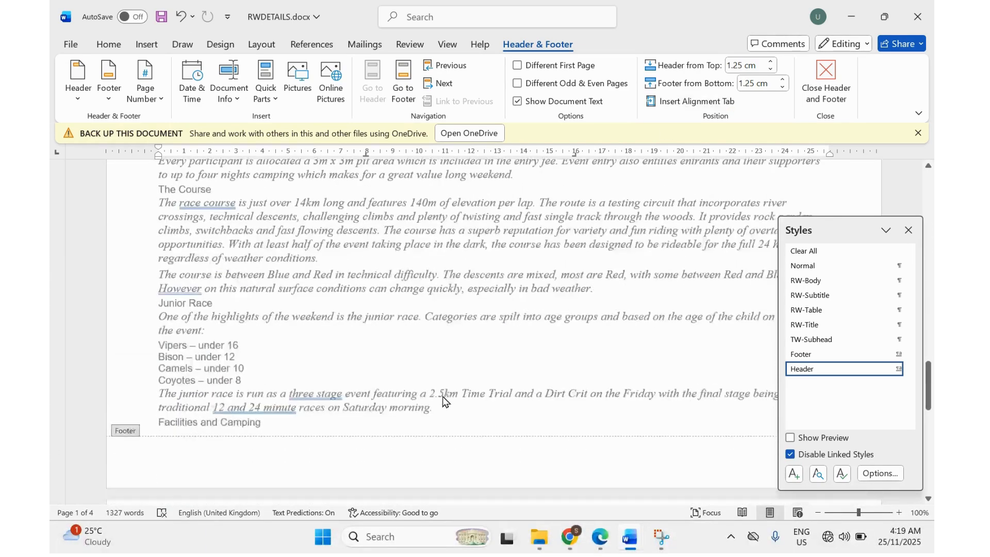
scroll(443, 401, down, 3)
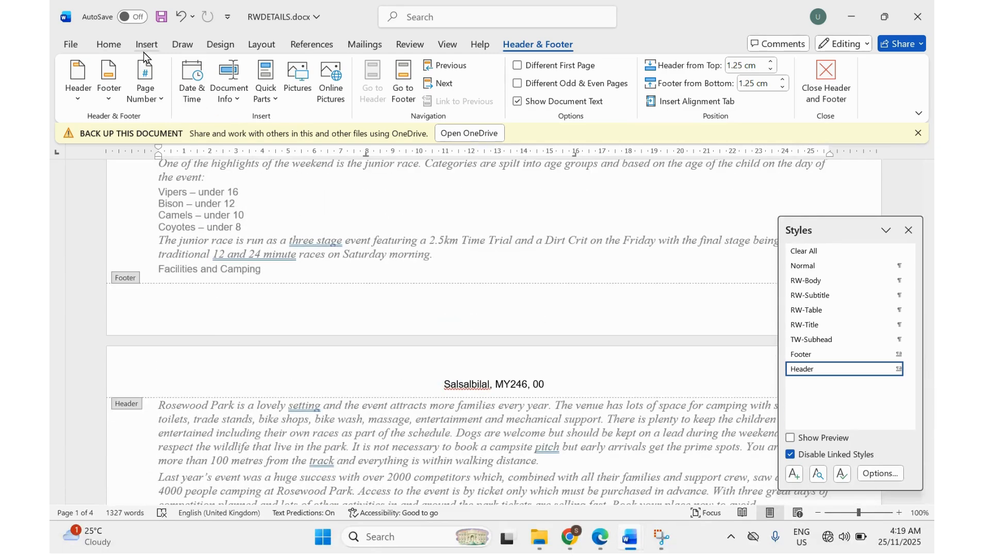
click(146, 45)
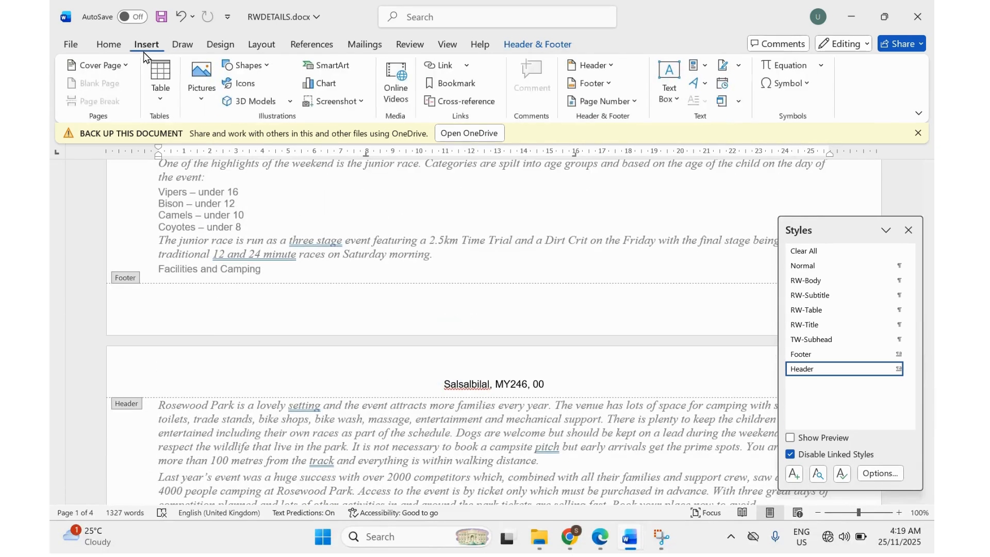
Add a Blank (Three Columns) footer with a Plain Number page number at the right.
click(589, 88)
click(616, 243)
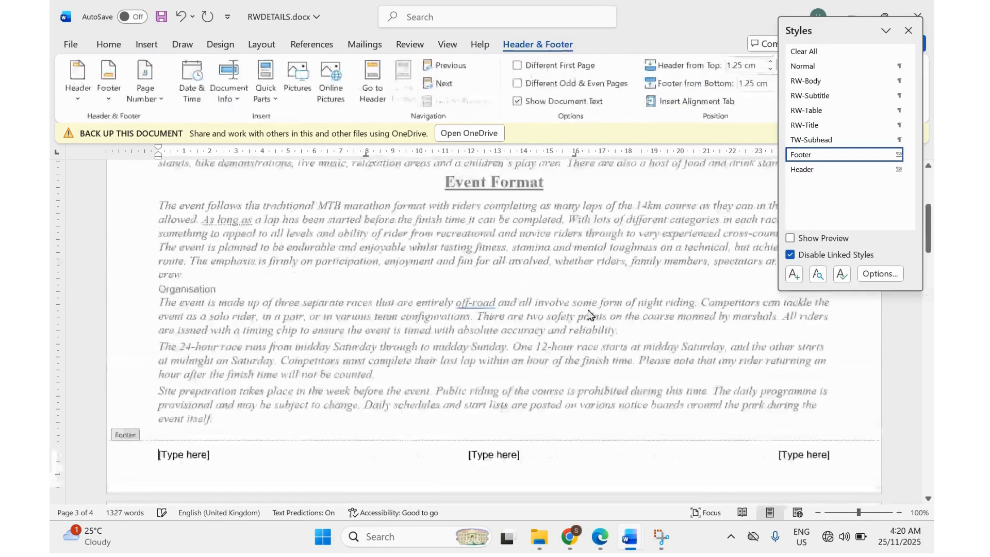
click(795, 458)
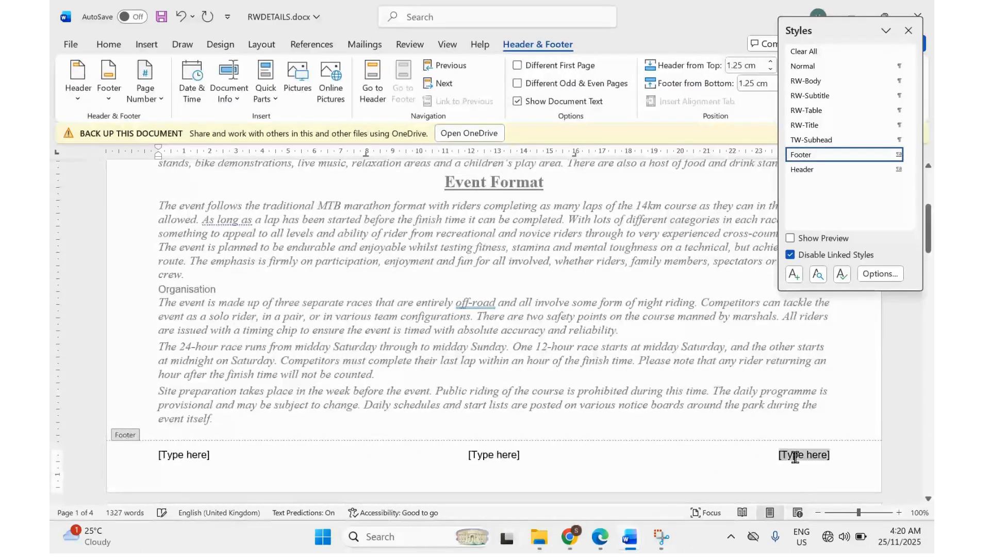
click(146, 94)
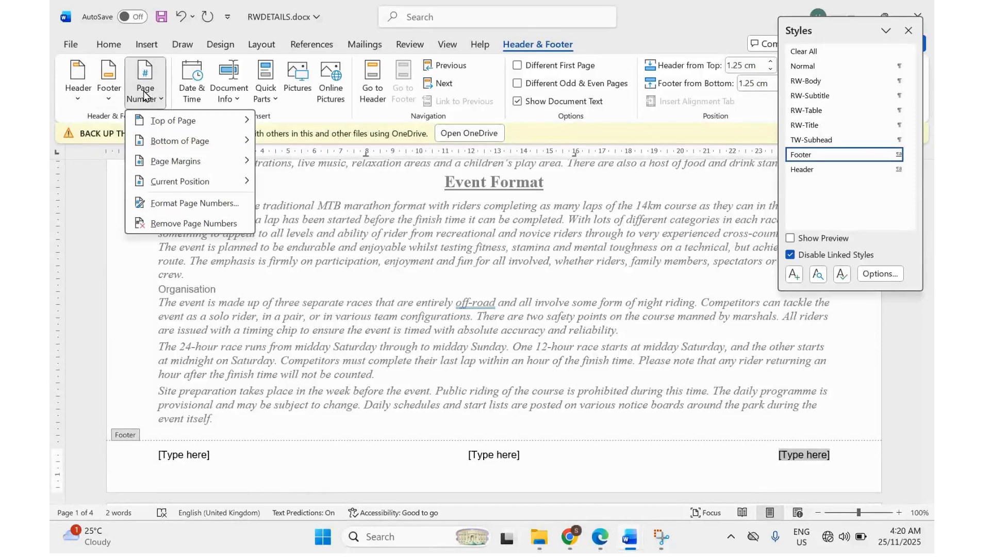
mouse_move(149, 139)
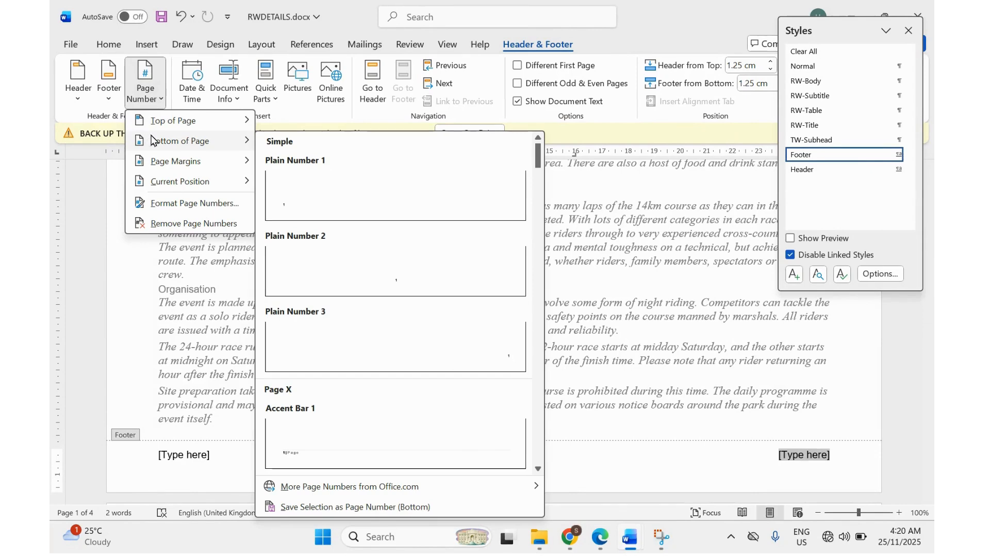
mouse_move(181, 186)
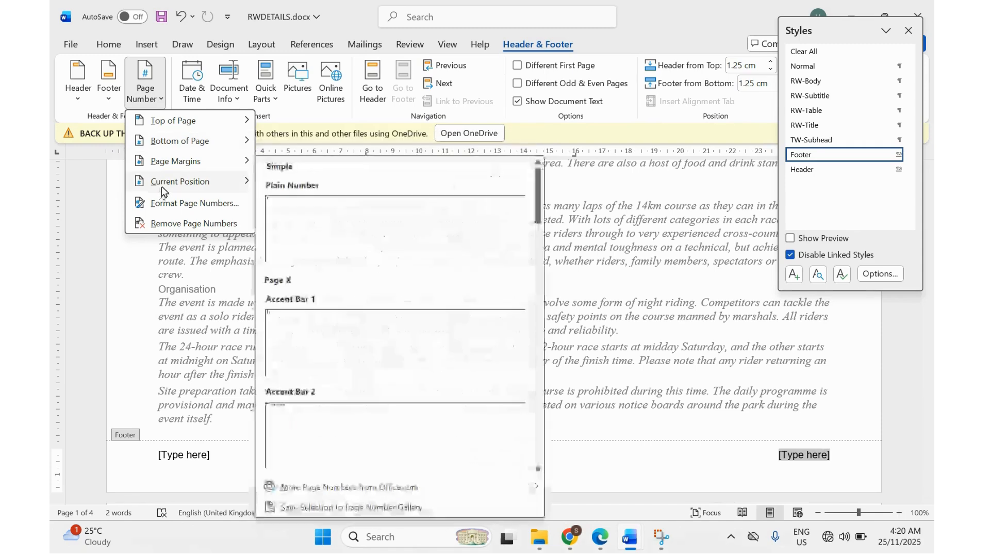
click(295, 226)
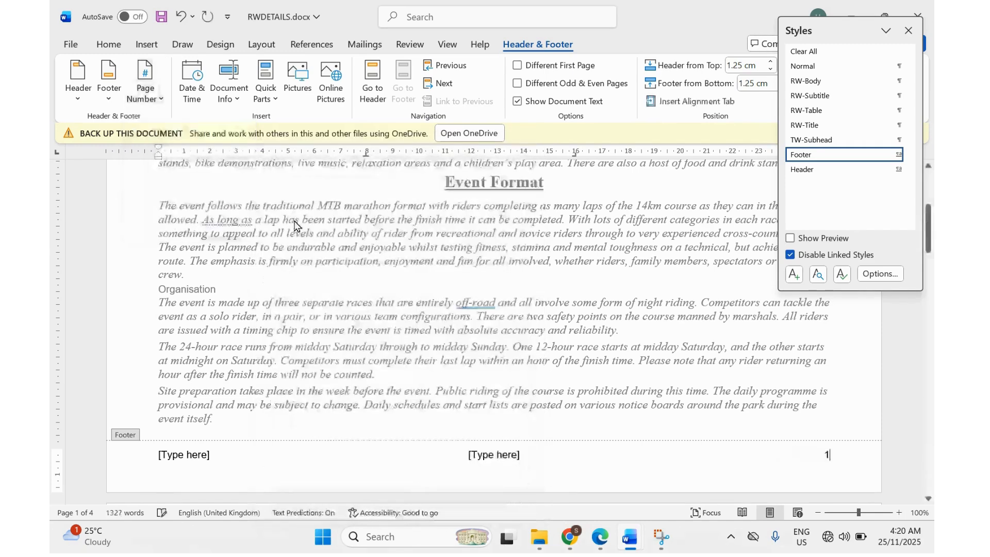
Delete the centre and left footer placeholders.
click(490, 455)
key(Delete)
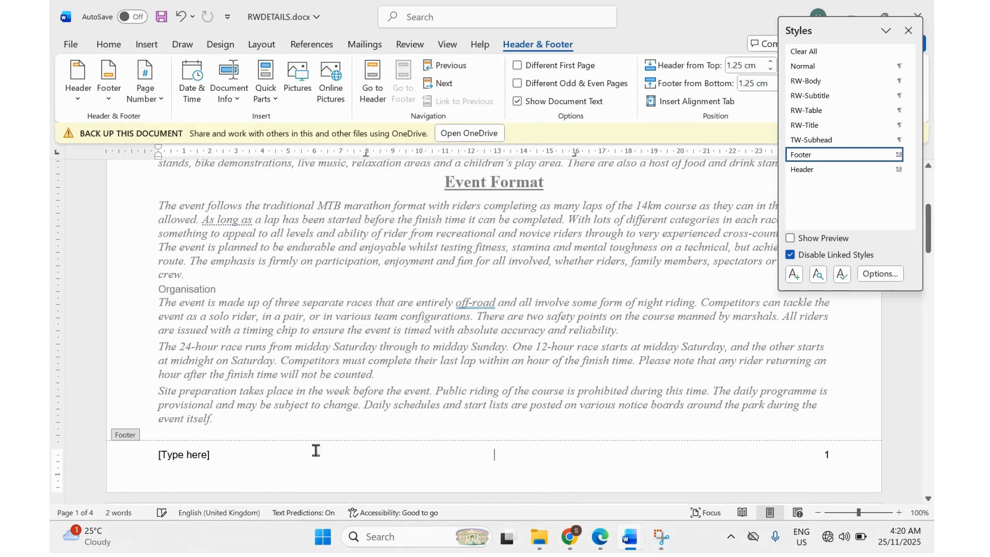
click(198, 454)
key(Delete)
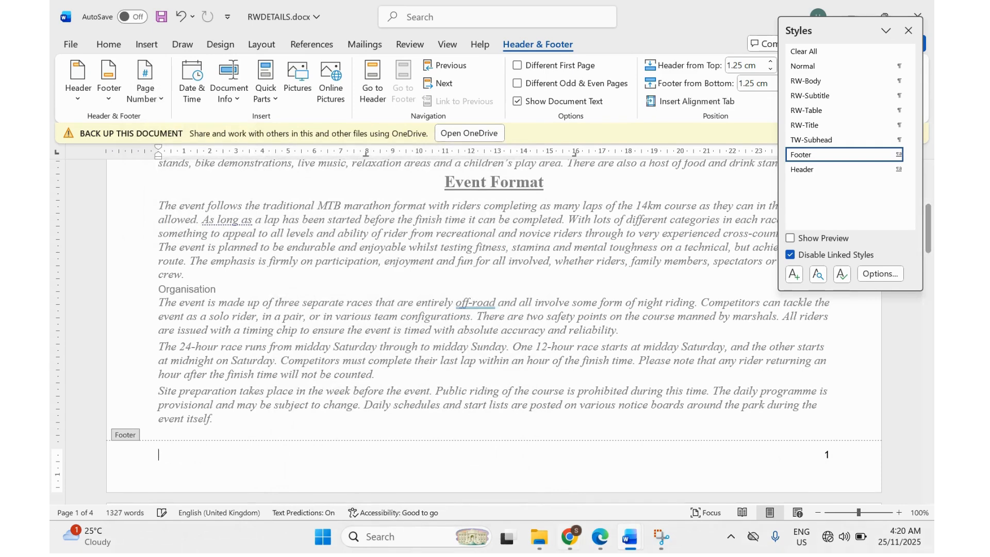
Switch to N220EVIDENCE00.docx and scroll down to the Step 20 area.
mouse_move(627, 545)
click(542, 477)
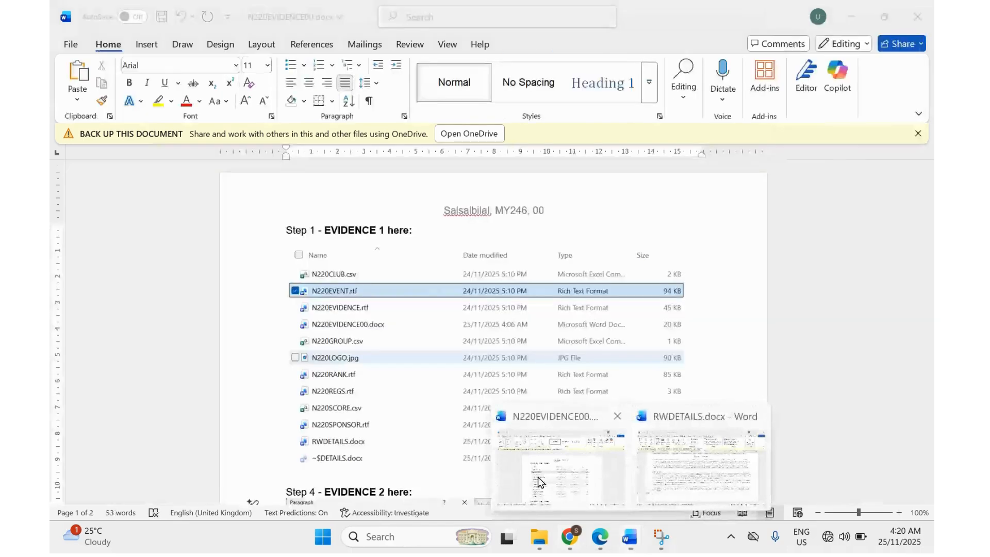
scroll(404, 372, down, 1)
scroll(404, 372, down, 1)
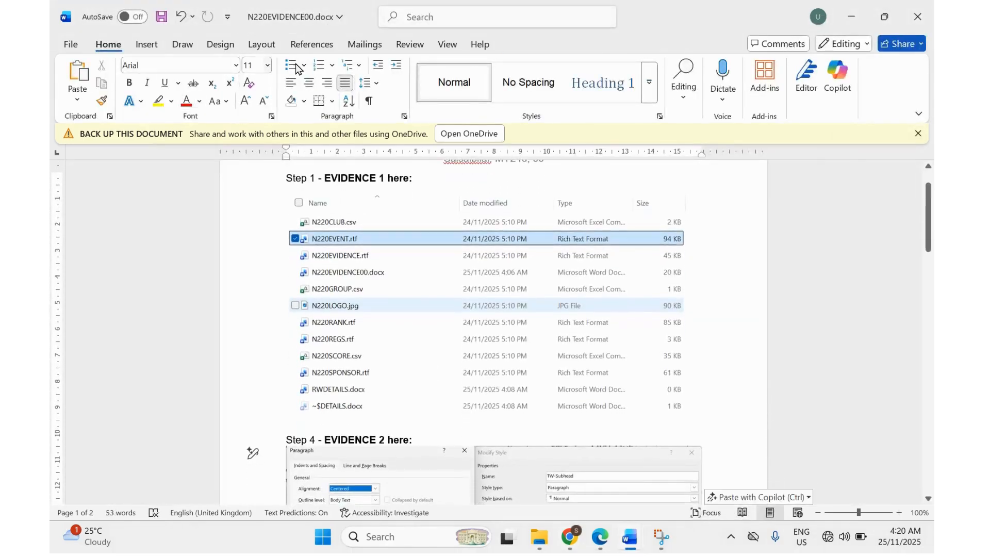
scroll(521, 326, down, 15)
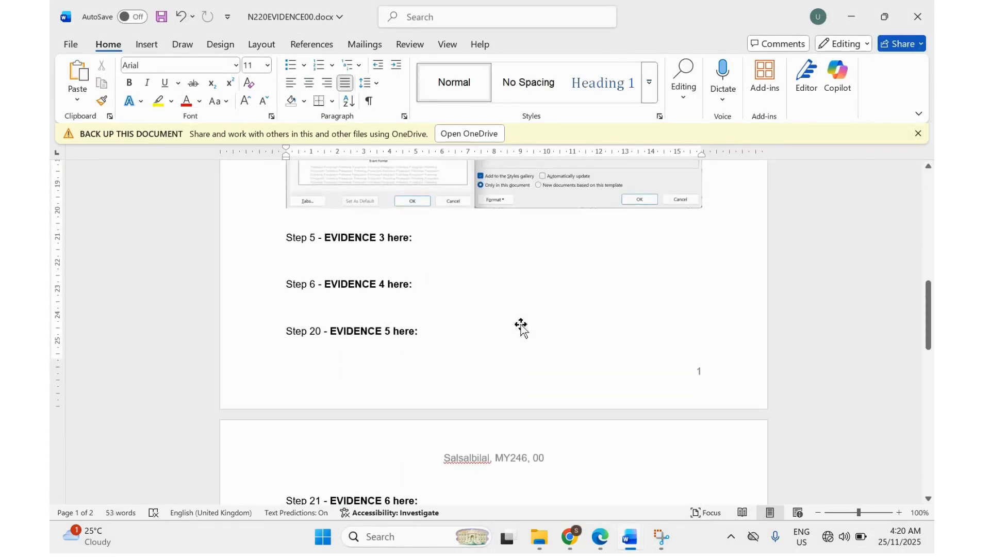
Remove the page number from the evidence document's footer and return to the page body.
click(698, 362)
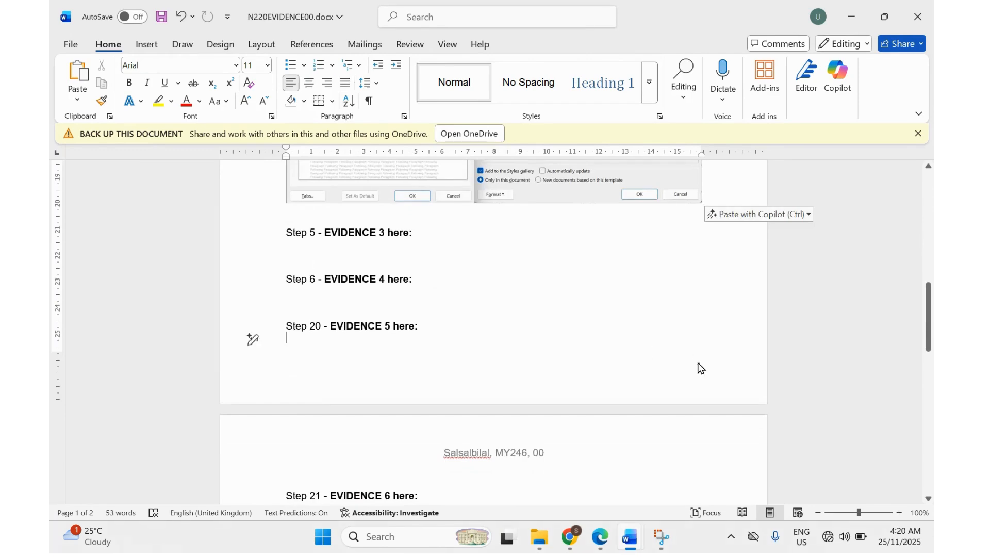
double_click(700, 367)
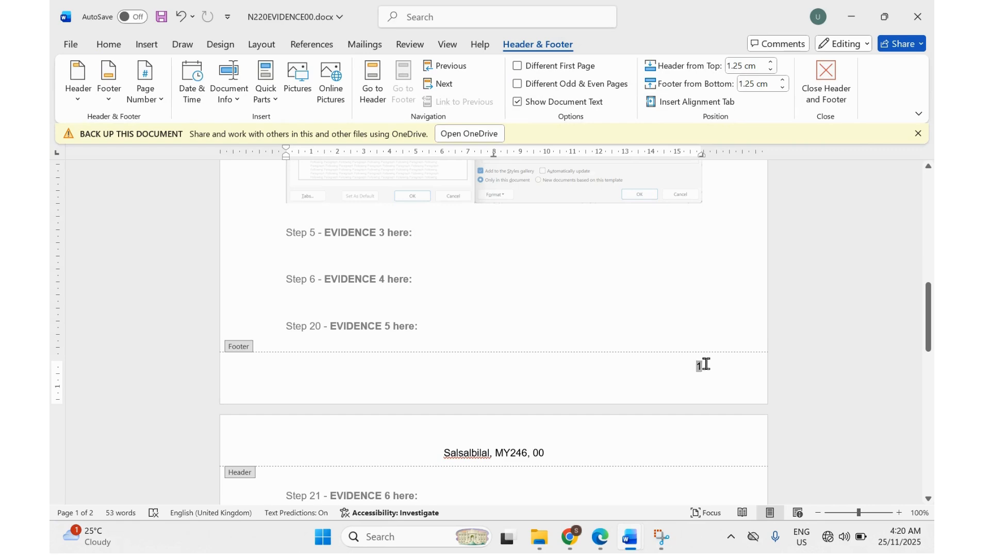
key(Delete)
scroll(570, 342, up, 10)
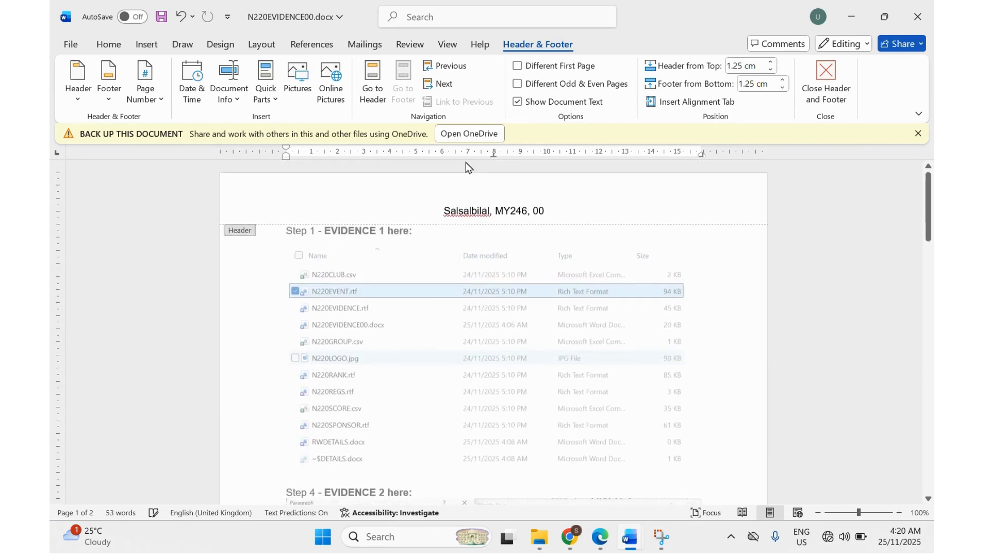
double_click(442, 297)
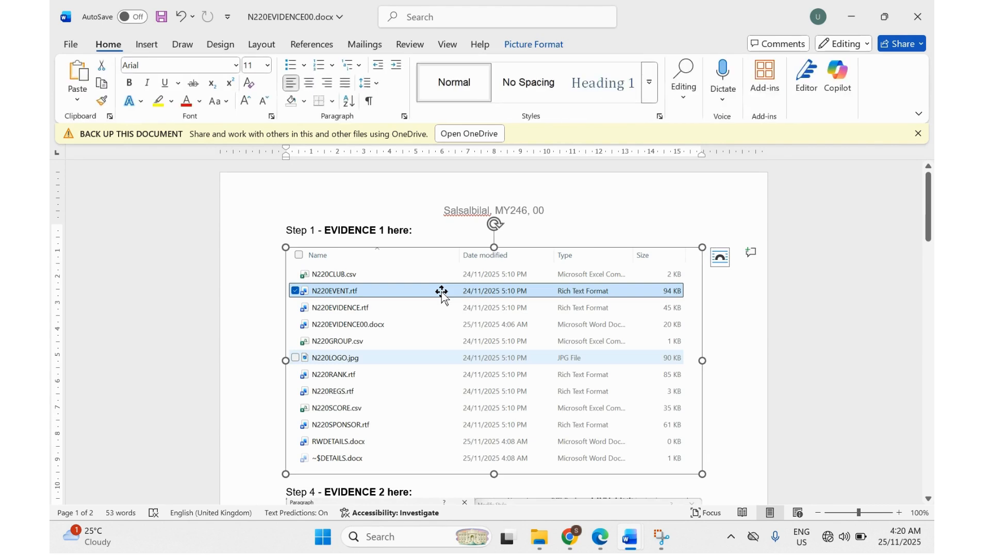
click(389, 231)
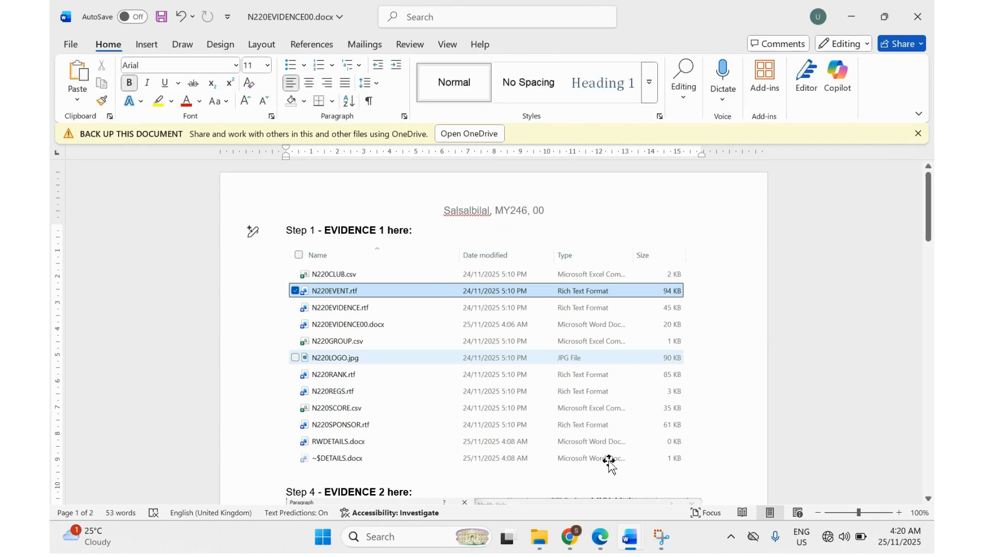
Scroll the exam PDF to page 3's house style table and EVIDENCE 2 box.
mouse_move(599, 540)
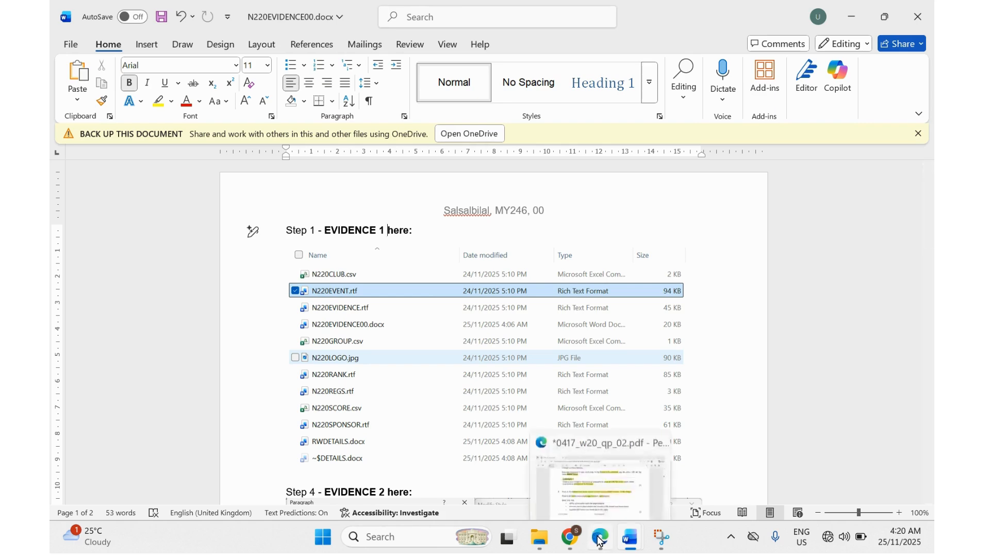
click(599, 541)
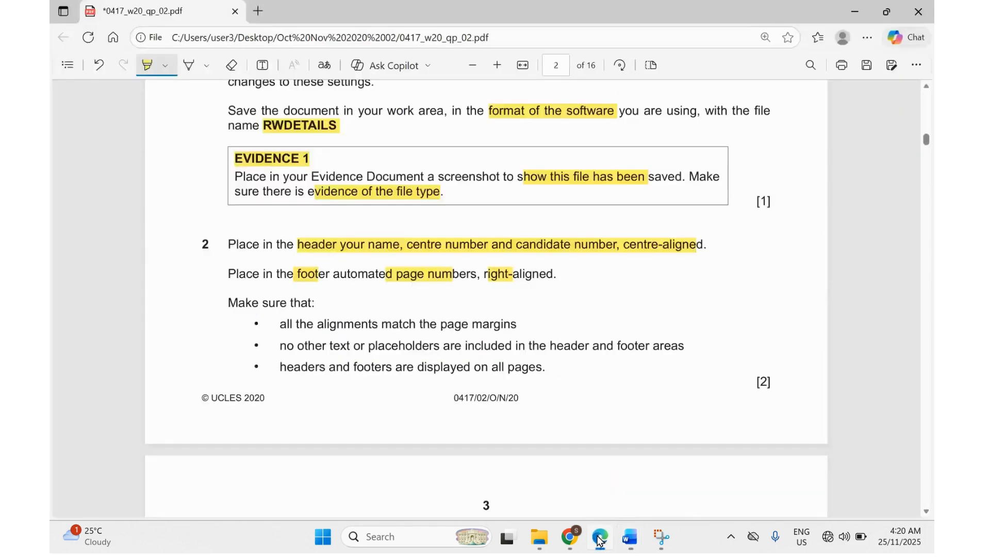
scroll(374, 355, down, 10)
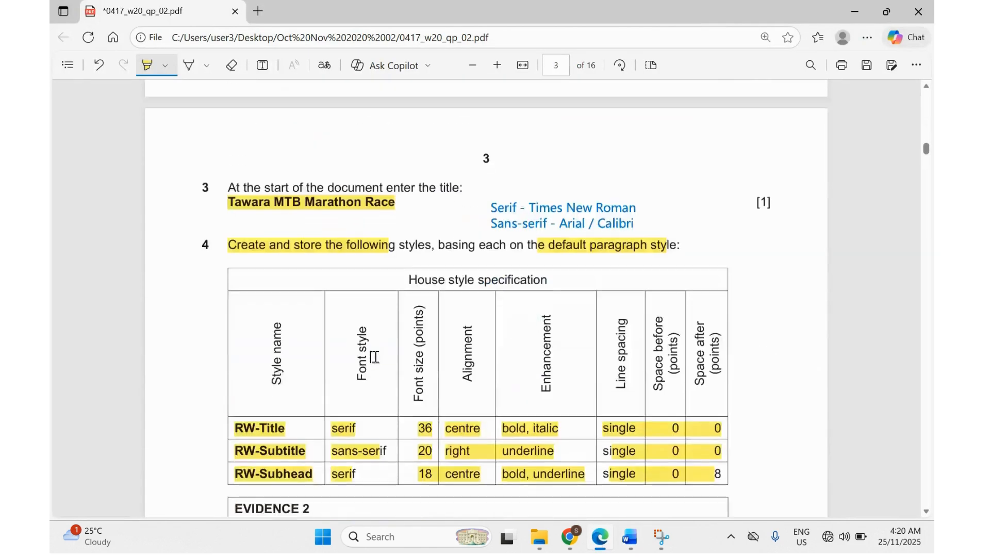
scroll(396, 324, down, 3)
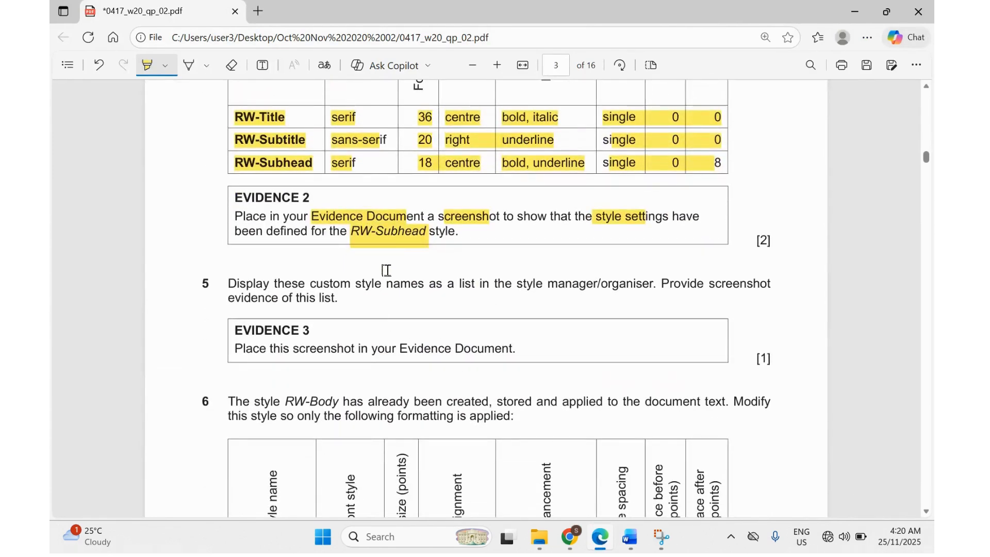
scroll(368, 254, up, 1)
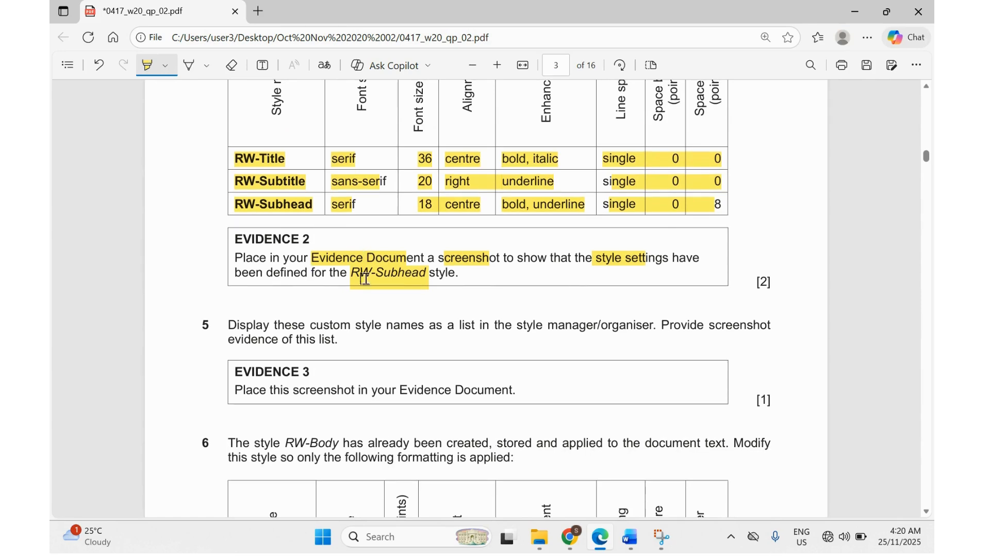
Check the TW-Subhead screenshot under Step 4 in N220EVIDENCE00.docx, then return to the exam PDF.
mouse_move(630, 536)
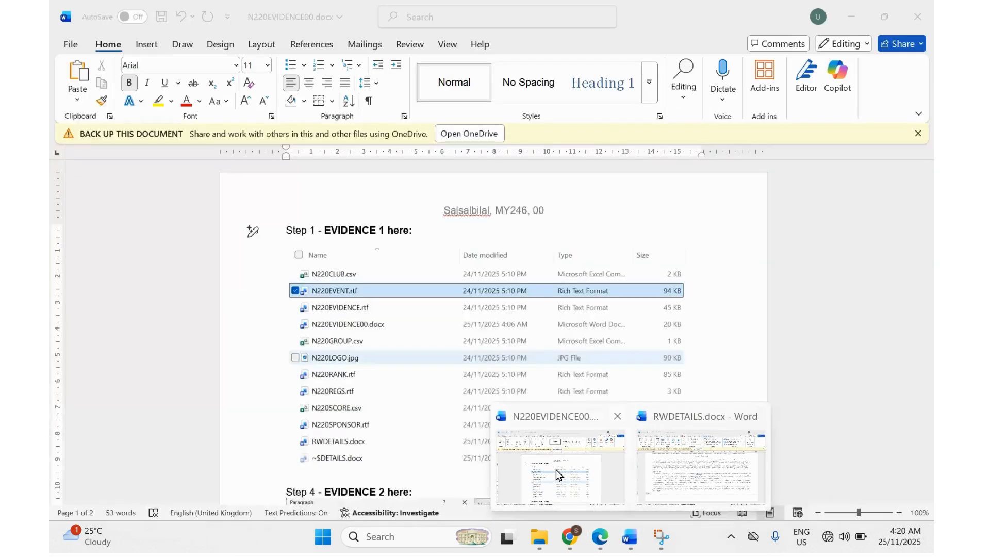
click(556, 473)
scroll(421, 401, down, 8)
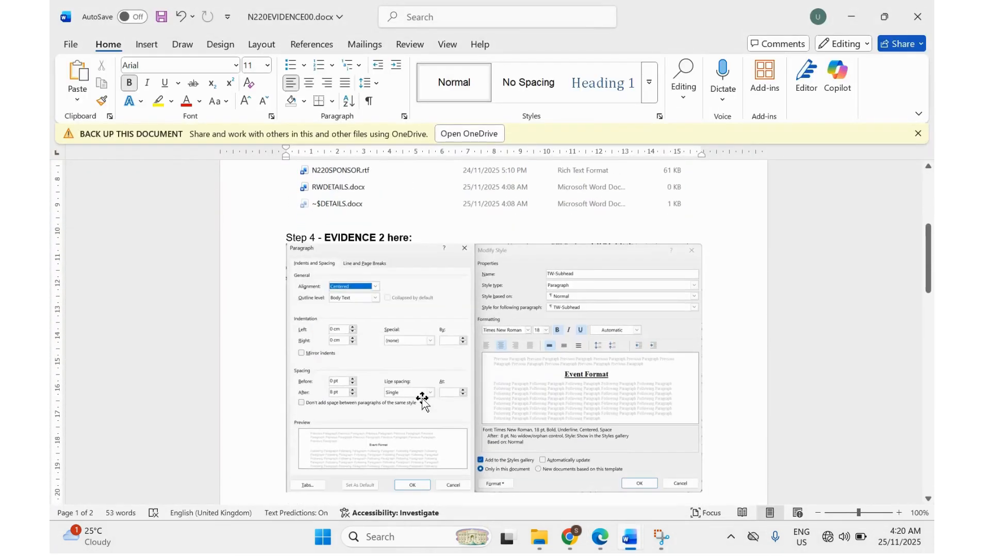
scroll(422, 401, up, 2)
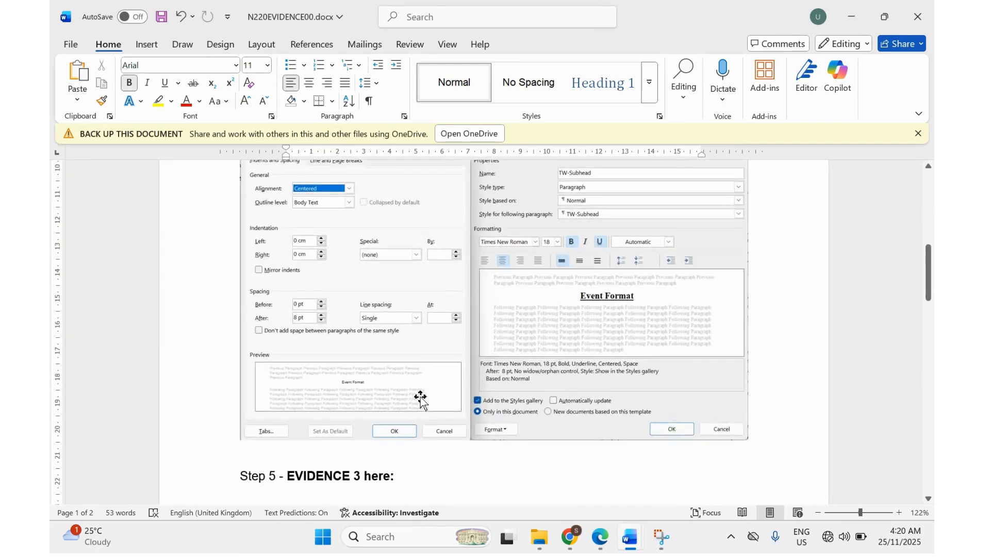
scroll(420, 400, up, 1)
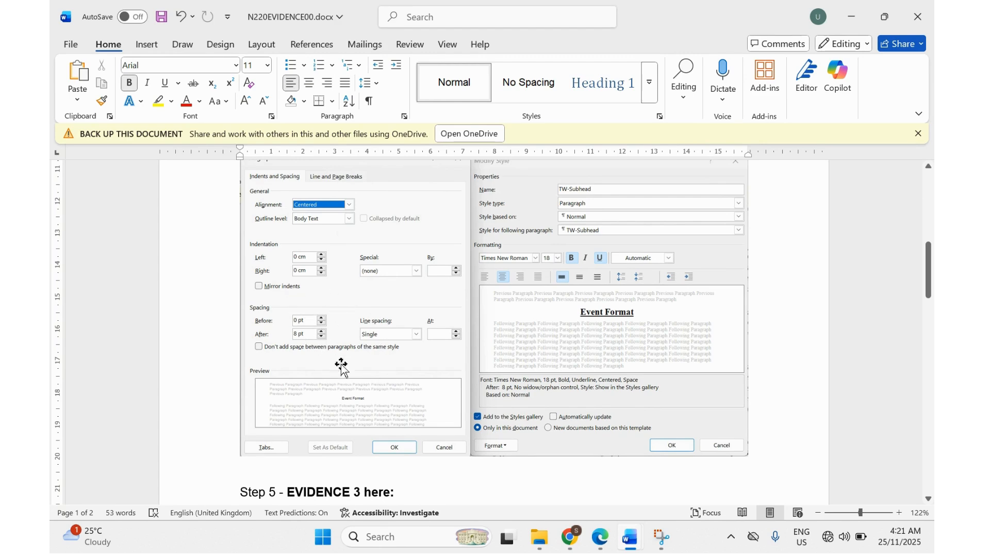
click(600, 537)
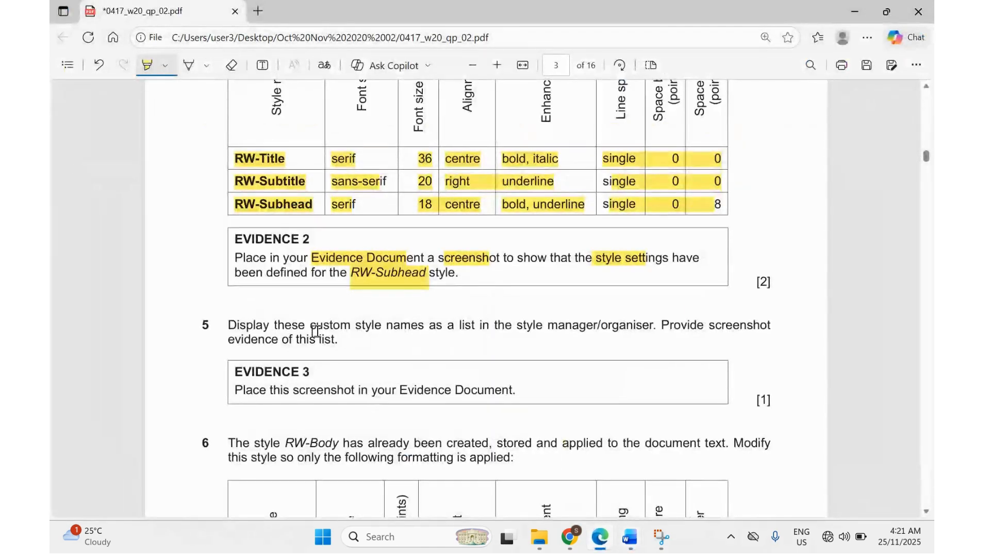
Highlight 'custom style names' and 'list' in question 5, then bring RWDETAILS.docx forward.
drag(301, 321, 388, 327)
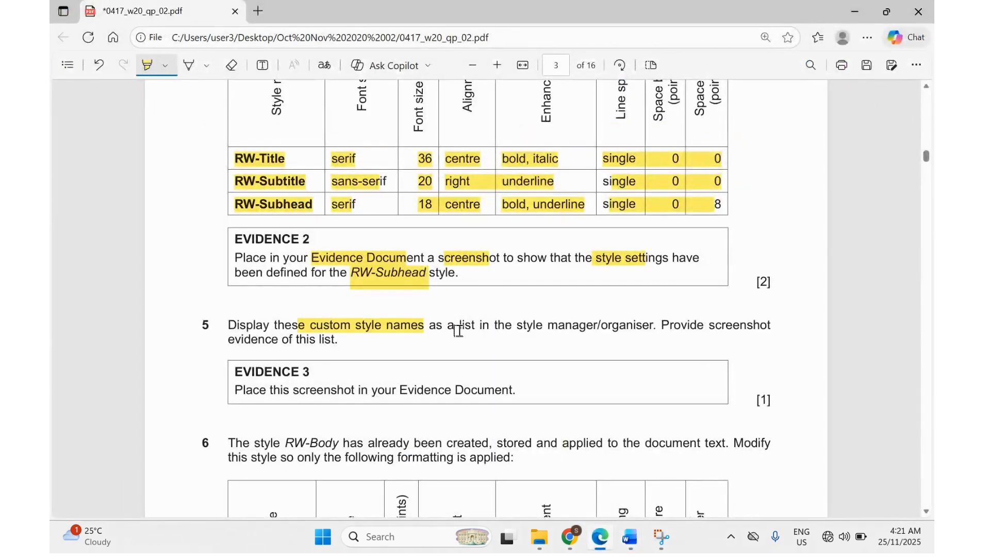
drag(459, 326, 630, 326)
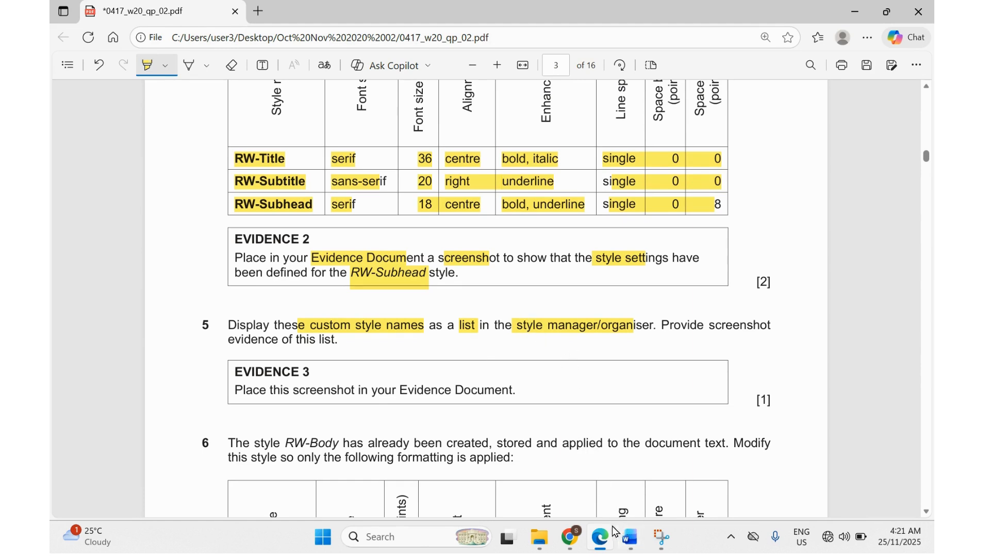
mouse_move(602, 543)
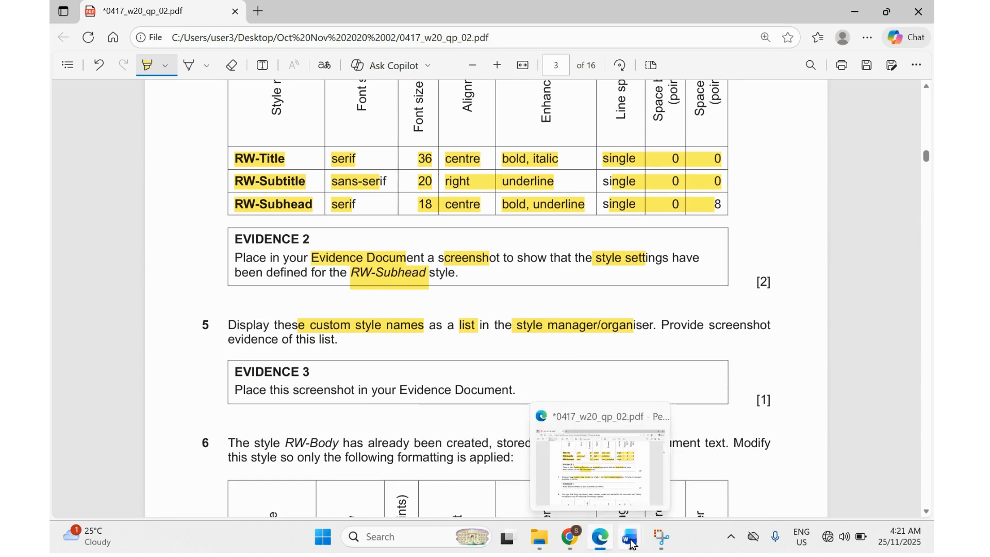
mouse_move(585, 480)
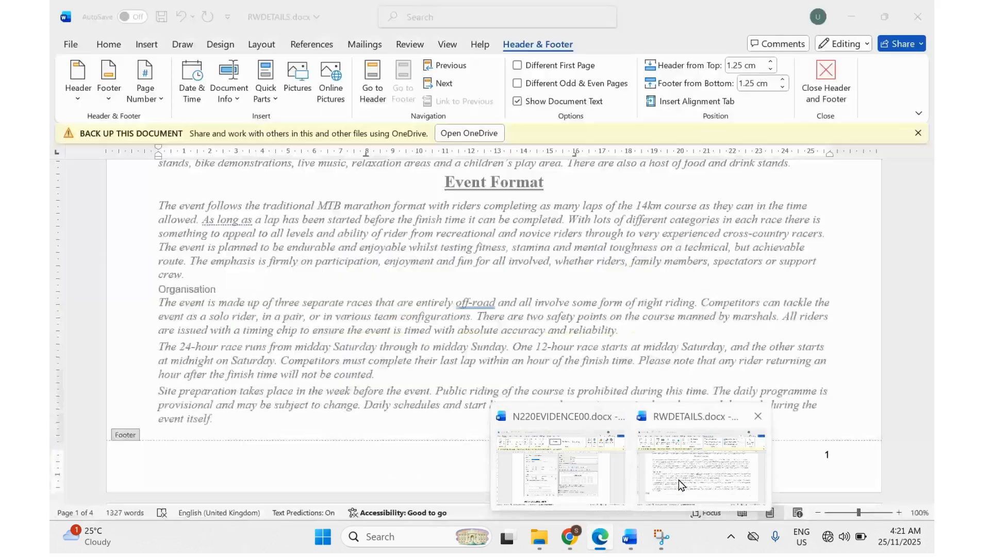
click(678, 480)
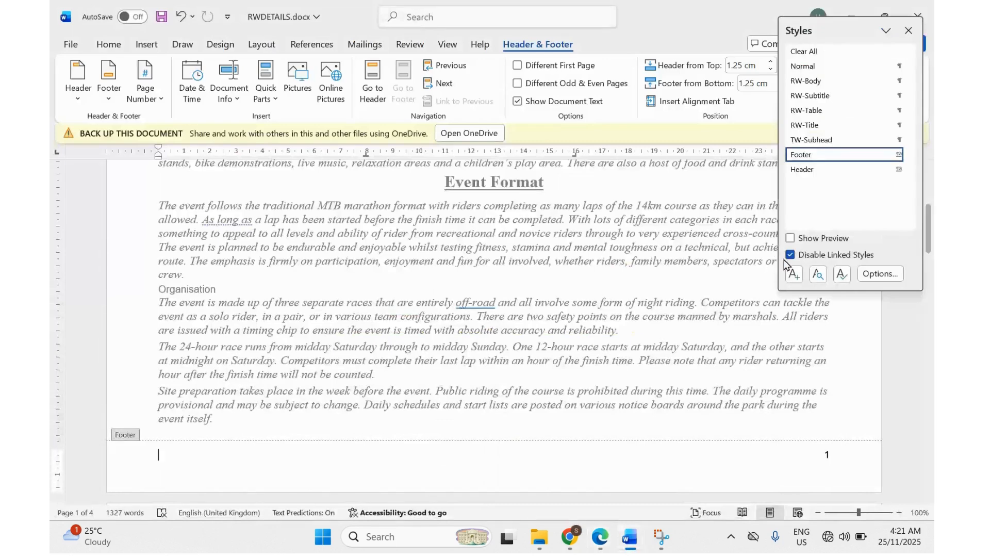
Snip the Styles pane showing the RW custom styles, then switch to N220EVIDENCE00.
double_click(715, 302)
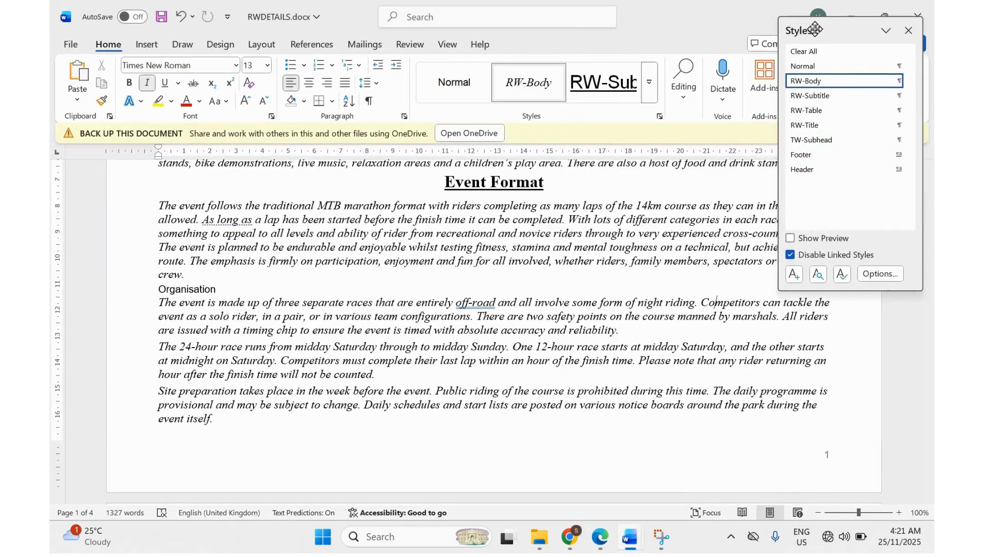
drag(815, 29, 671, 148)
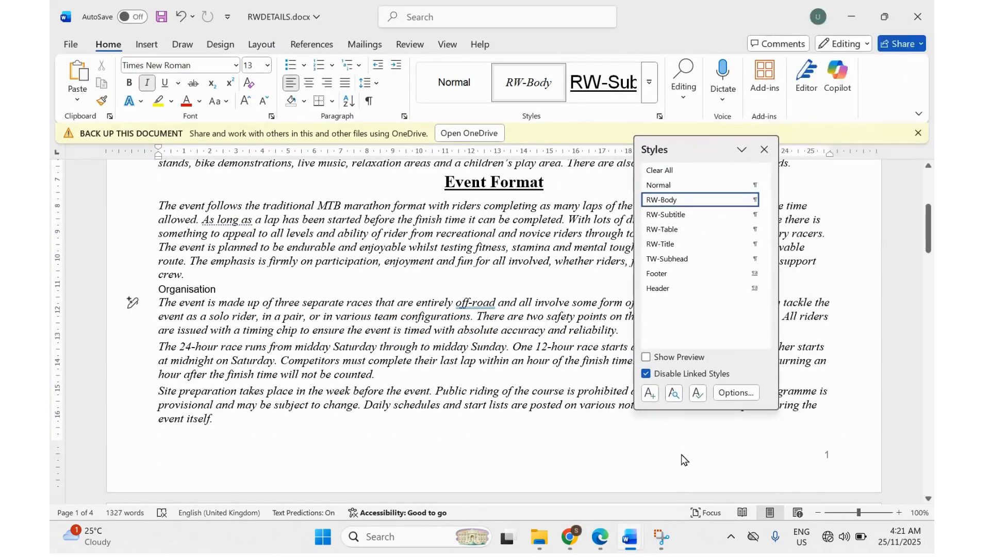
click(661, 538)
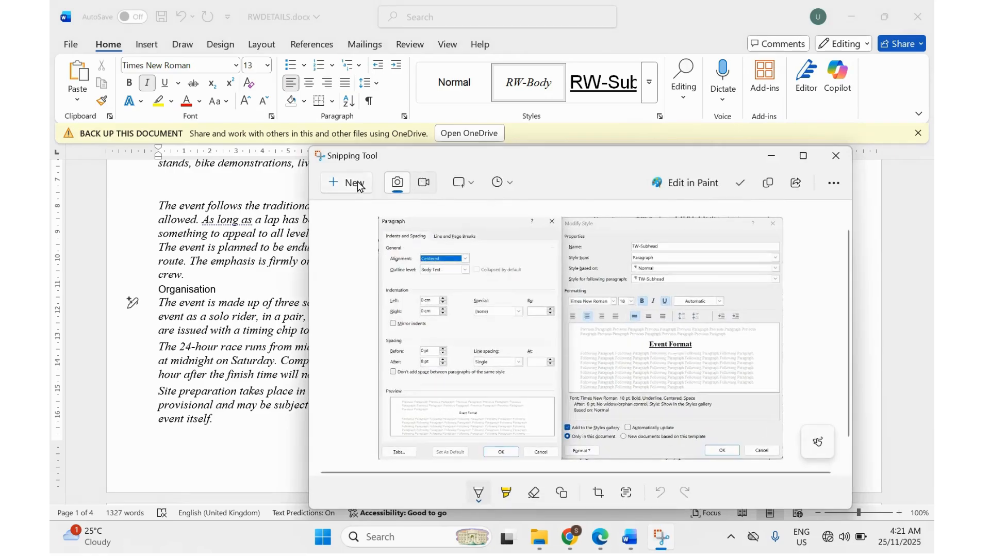
click(352, 183)
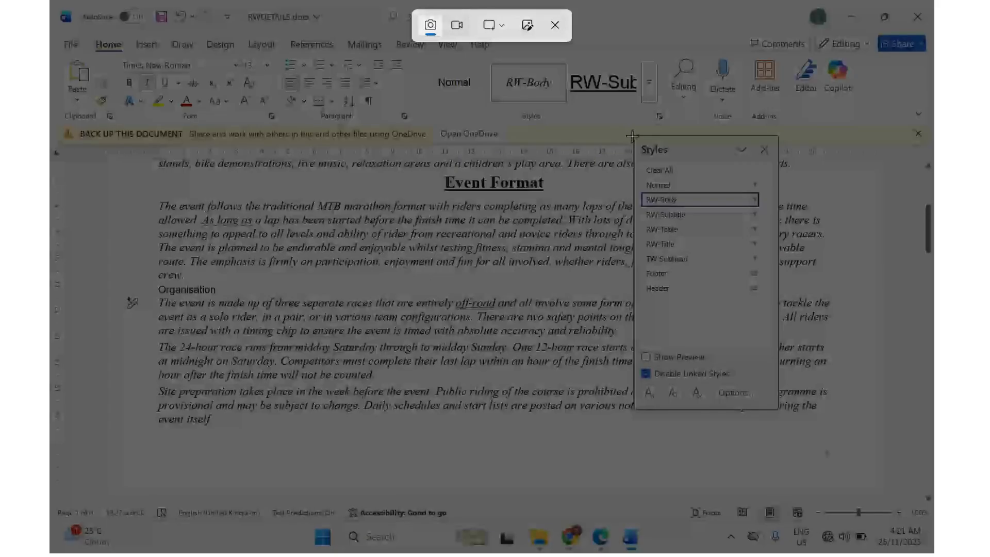
drag(632, 136, 778, 297)
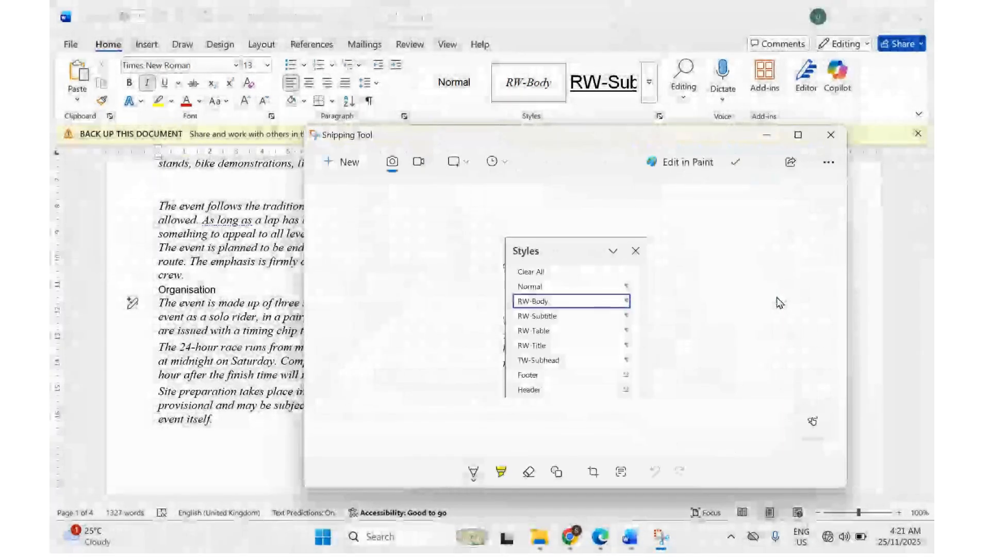
mouse_move(626, 538)
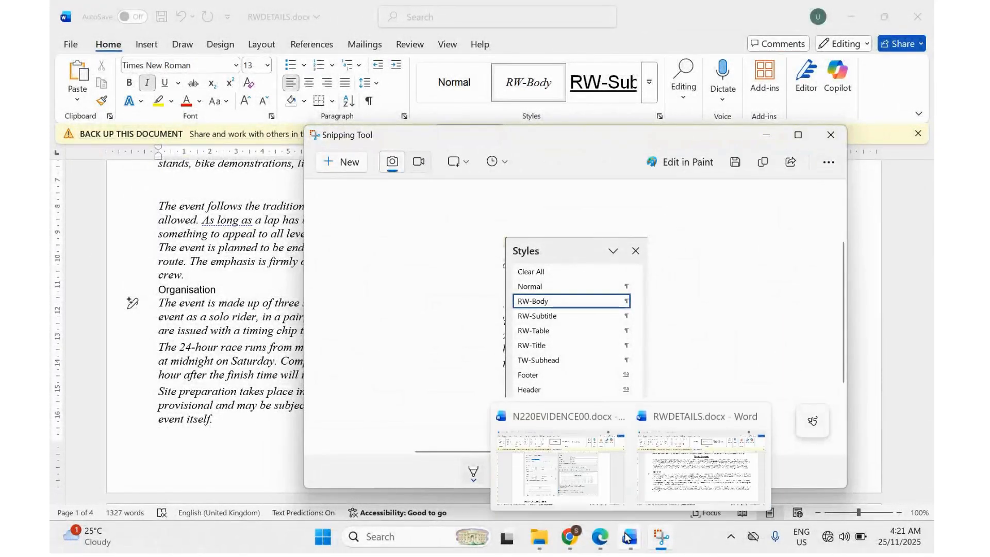
click(586, 445)
Paste the Styles list screenshot on the empty line under Step 5.
scroll(338, 405, down, 5)
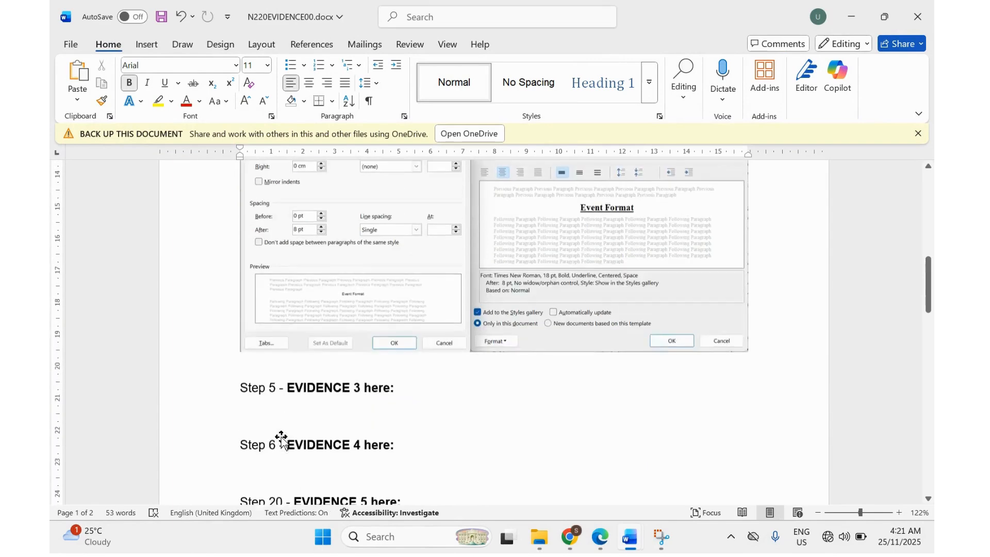
click(247, 388)
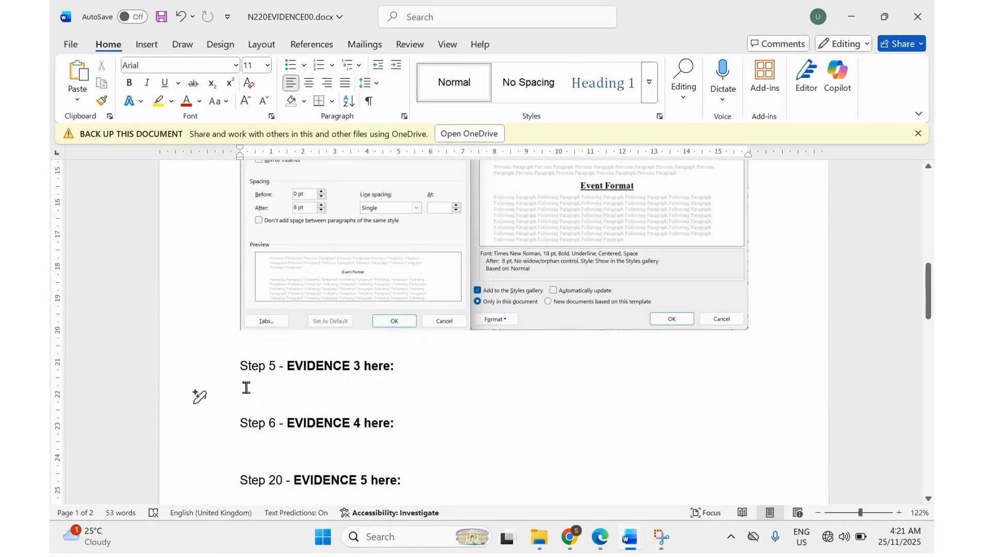
key(ctrl+v)
Move Step 5 to the top of page 2 with a page break.
scroll(246, 388, up, 8)
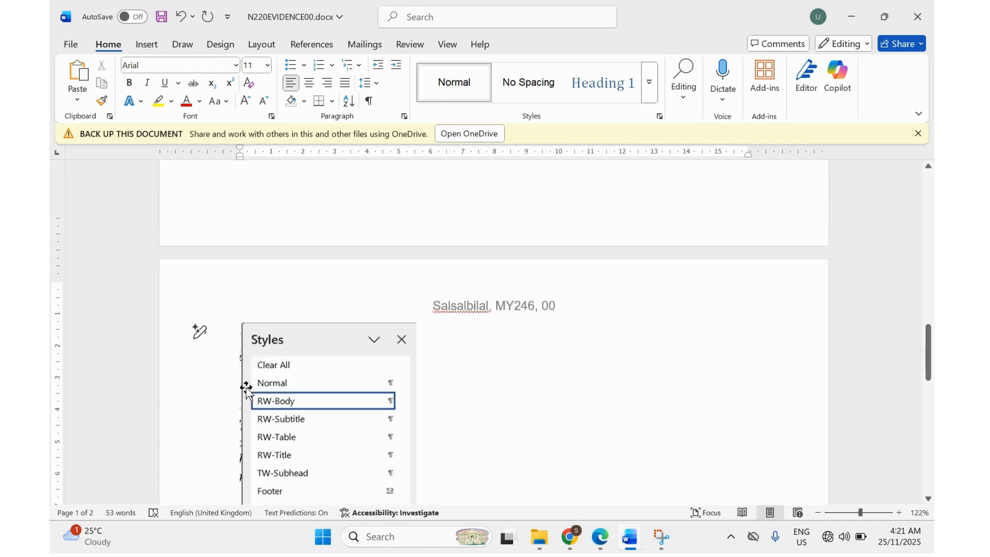
click(238, 206)
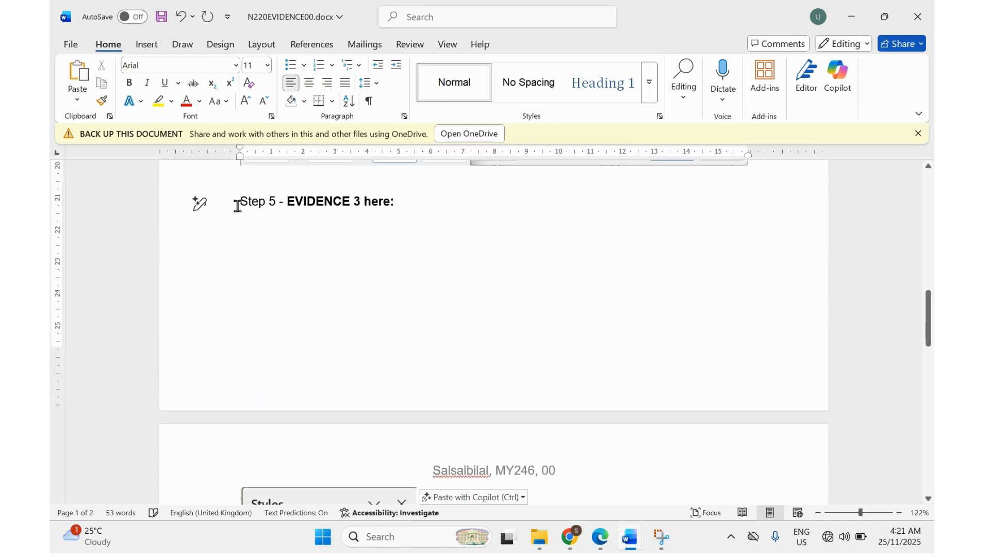
key(Return)
key(Return)
key(Return)
key(Return)
key(Return)
key(Return)
key(Return)
key(Return)
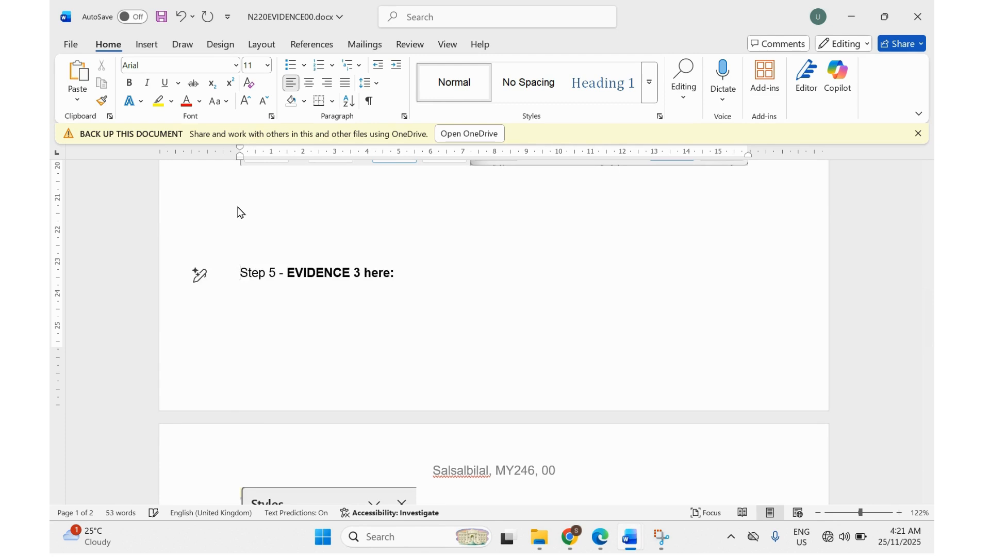
key(ctrl+Return)
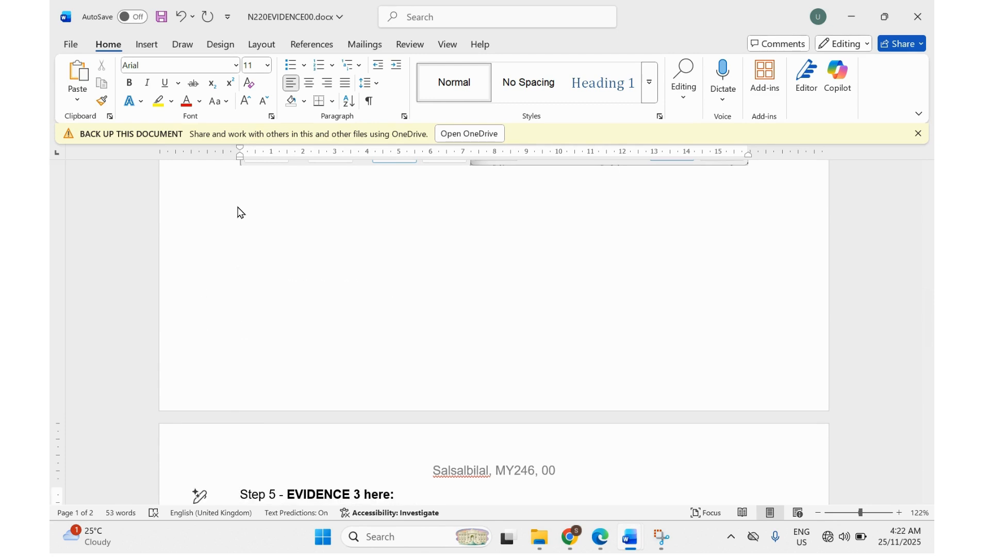
scroll(237, 211, down, 5)
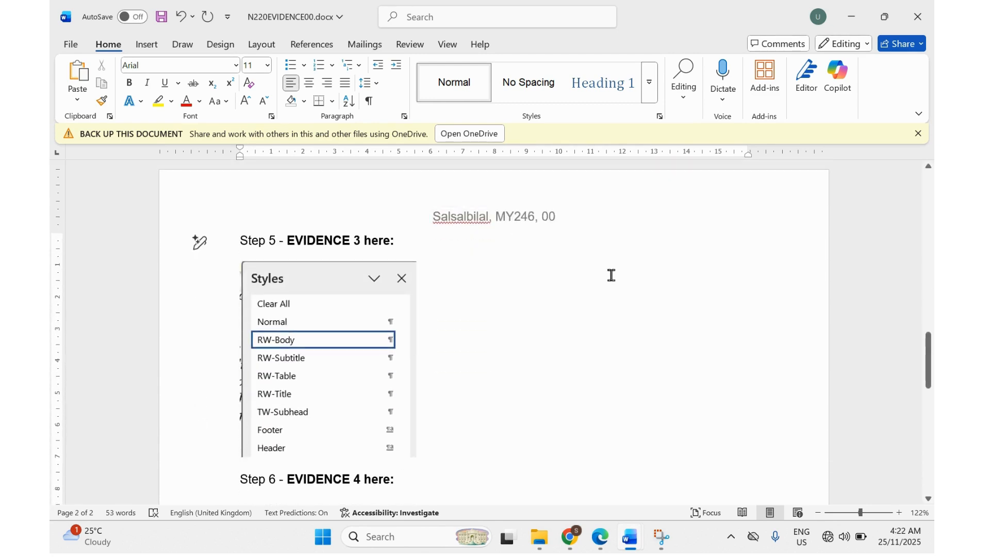
click(601, 538)
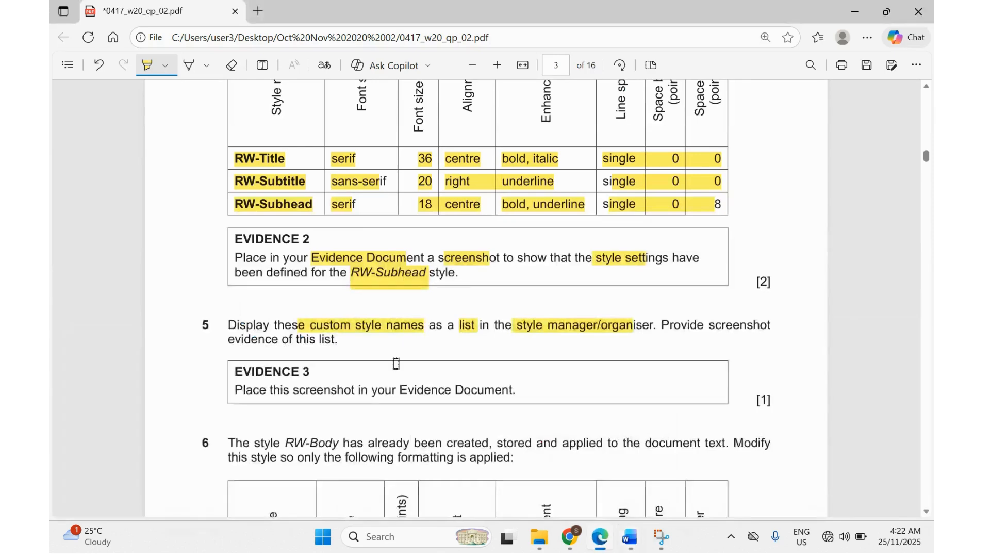
Highlight RW-Body and its sans-serif, 10 and justified requirements in question 6, then return to Word.
scroll(395, 364, down, 3)
scroll(304, 284, down, 1)
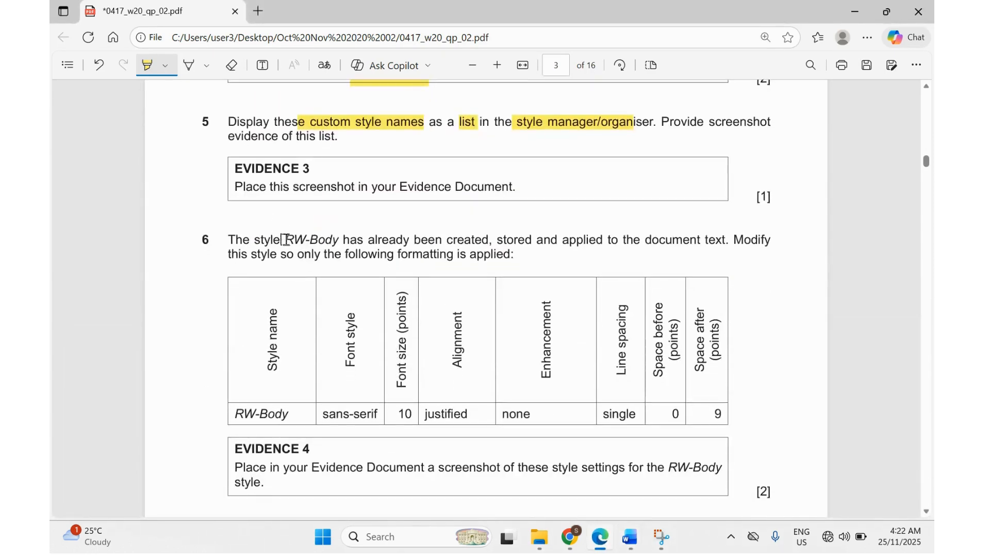
drag(289, 240, 339, 241)
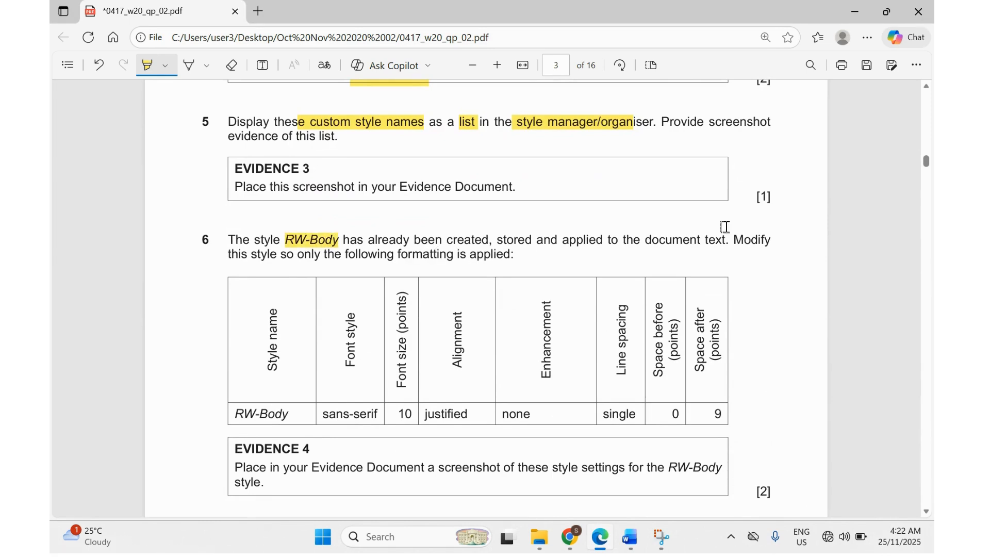
drag(737, 241, 774, 242)
scroll(482, 392, down, 1)
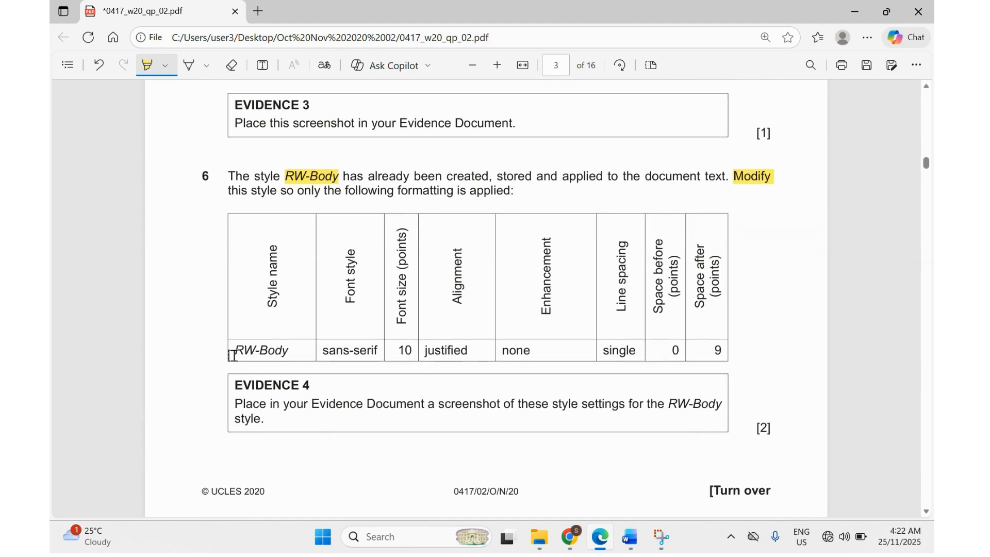
drag(233, 351, 478, 353)
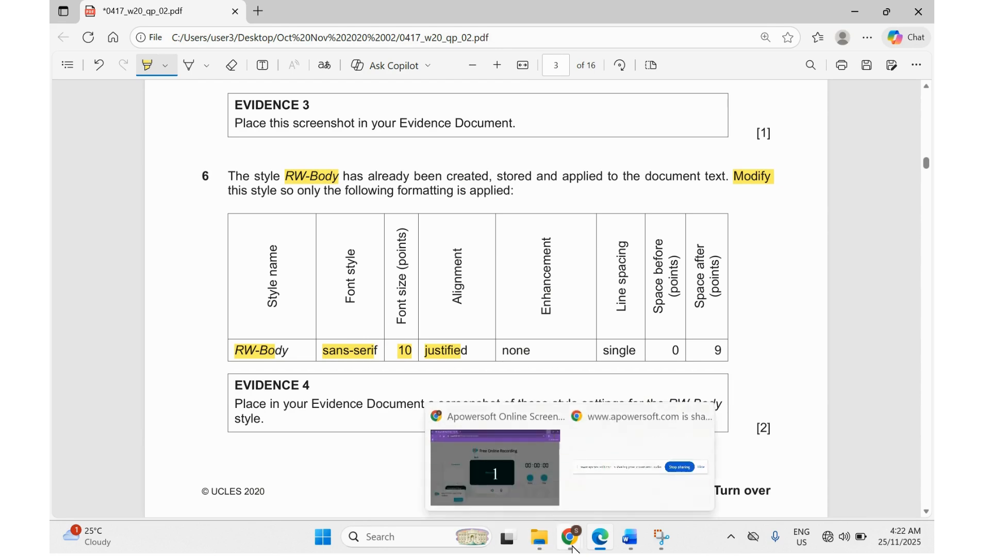
click(599, 540)
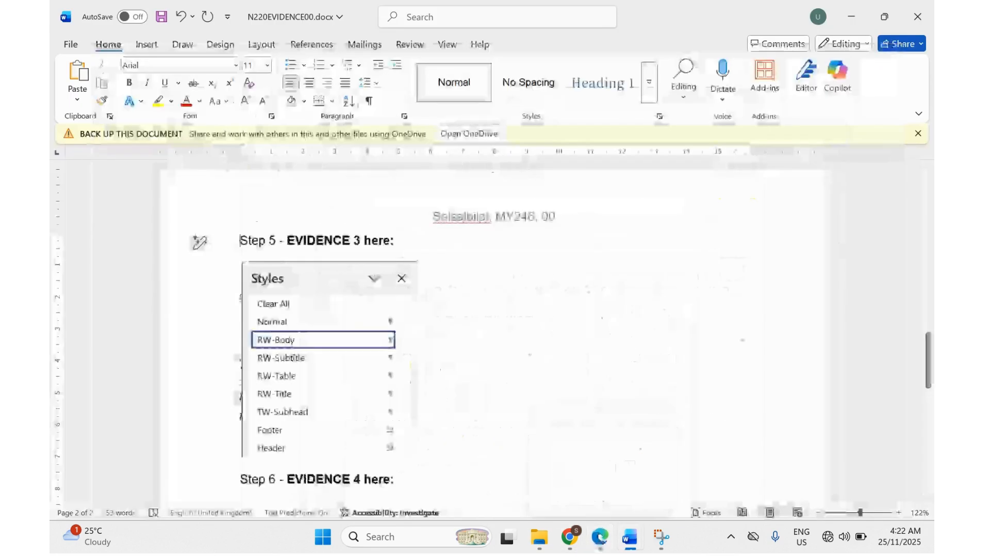
Bring RWDETAILS.docx forward and move the Styles pane to the right, off the text.
mouse_move(629, 536)
click(682, 456)
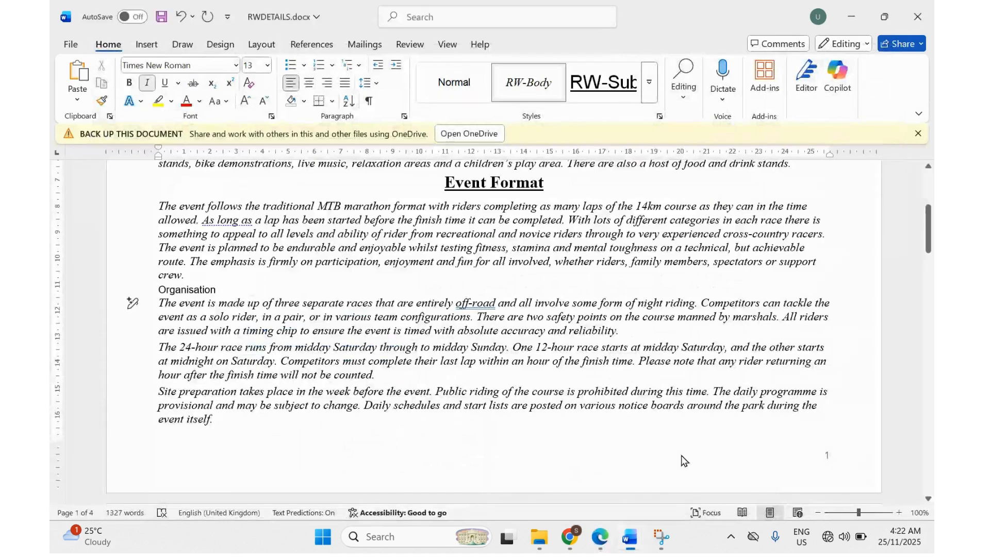
scroll(495, 309, up, 5)
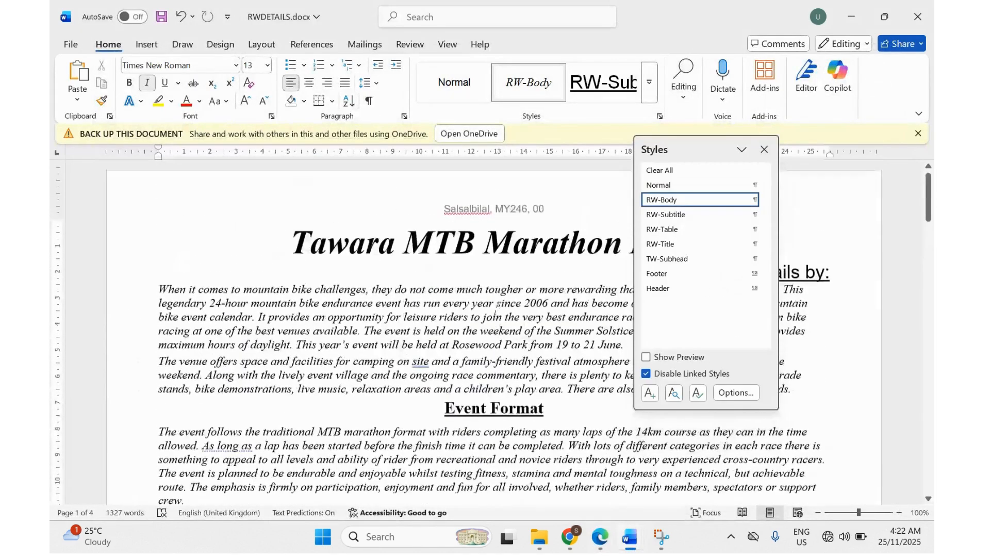
scroll(495, 309, down, 1)
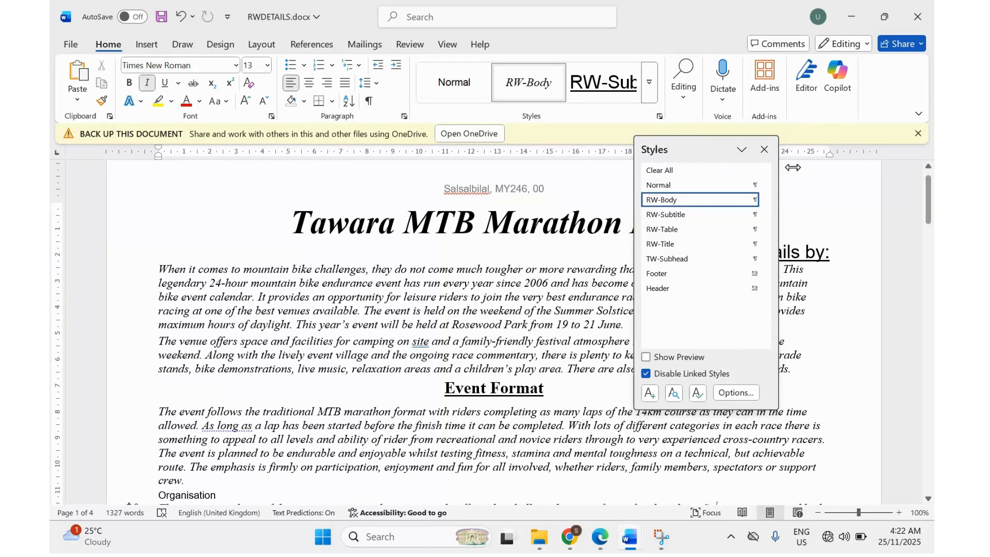
drag(715, 146, 858, 174)
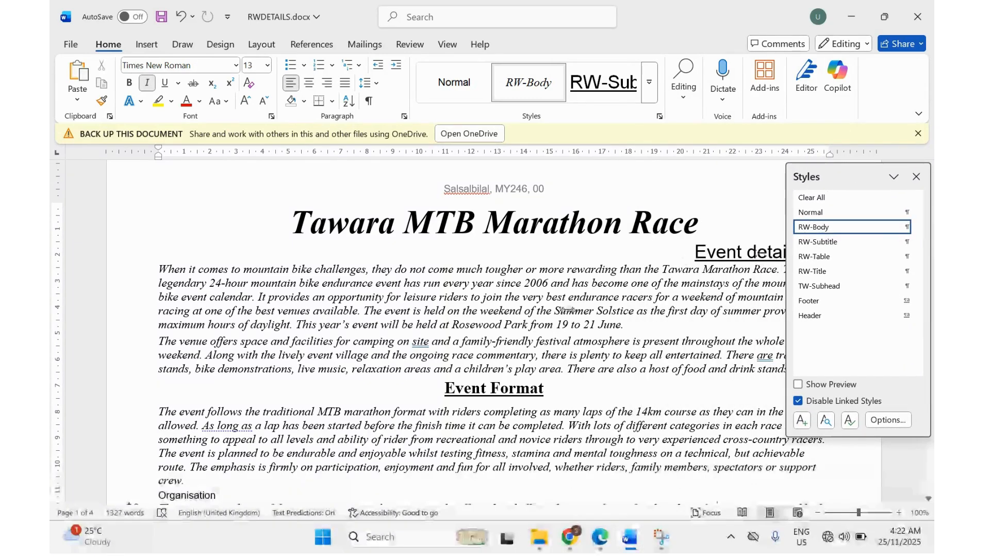
Select the opening body paragraphs after the Event details line.
click(175, 260)
drag(180, 264, 570, 359)
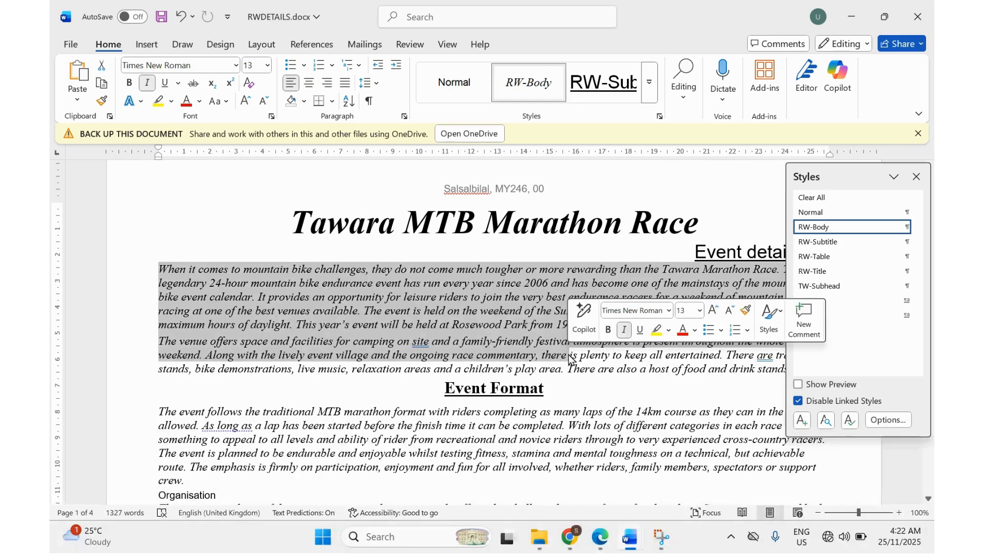
scroll(493, 354, down, 3)
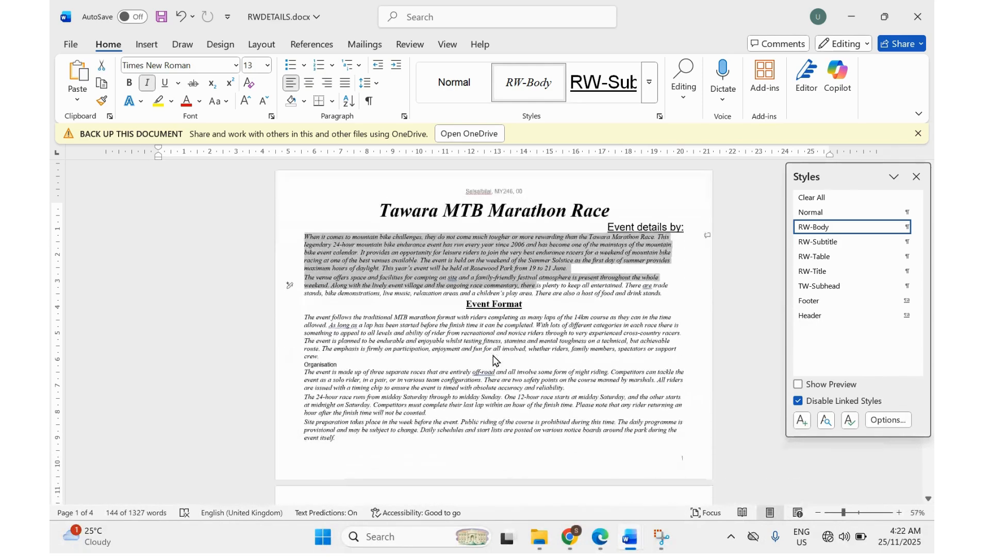
scroll(493, 354, up, 1)
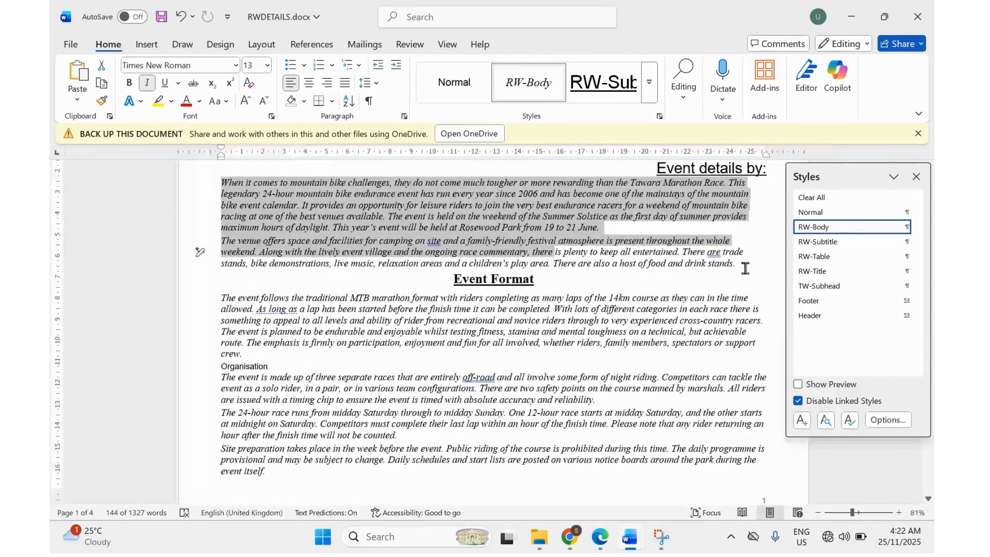
drag(745, 266, 227, 188)
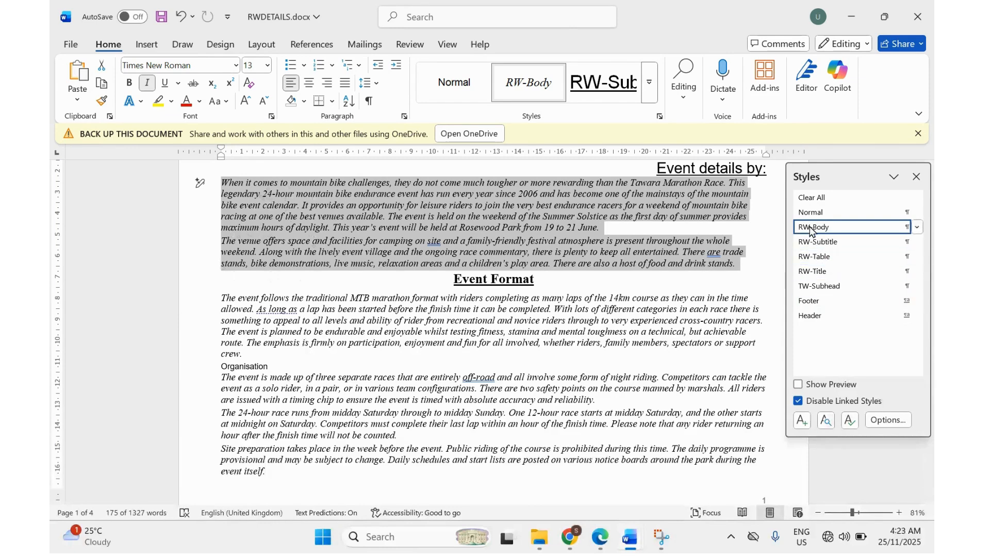
Open Modify Style for RW-Body and set its font to Arial.
mouse_move(808, 231)
click(917, 227)
click(782, 266)
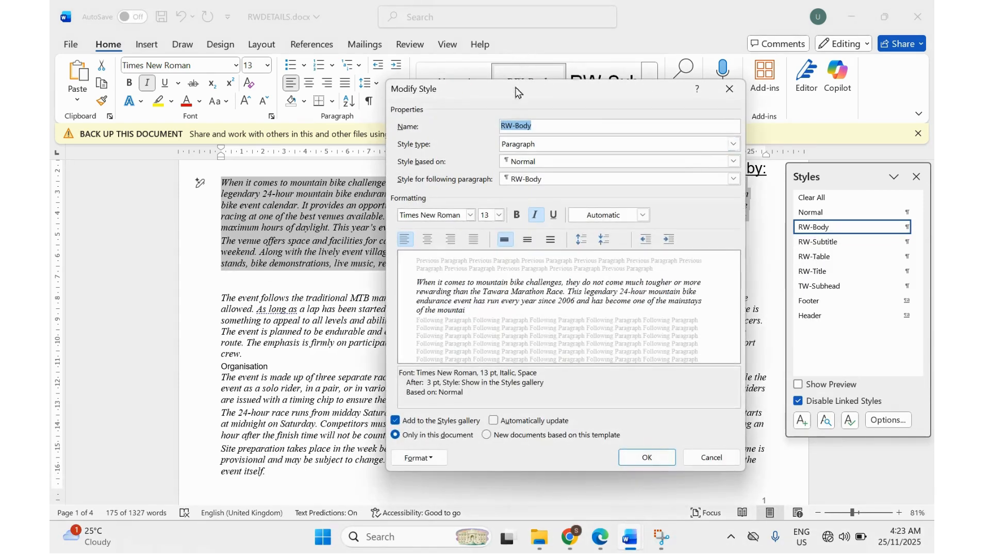
drag(508, 92, 550, 110)
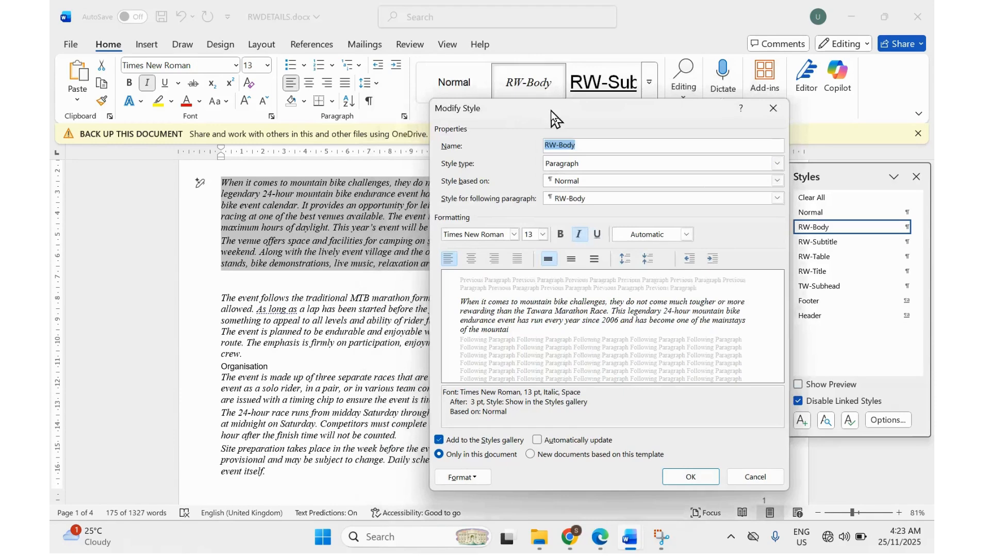
click(514, 234)
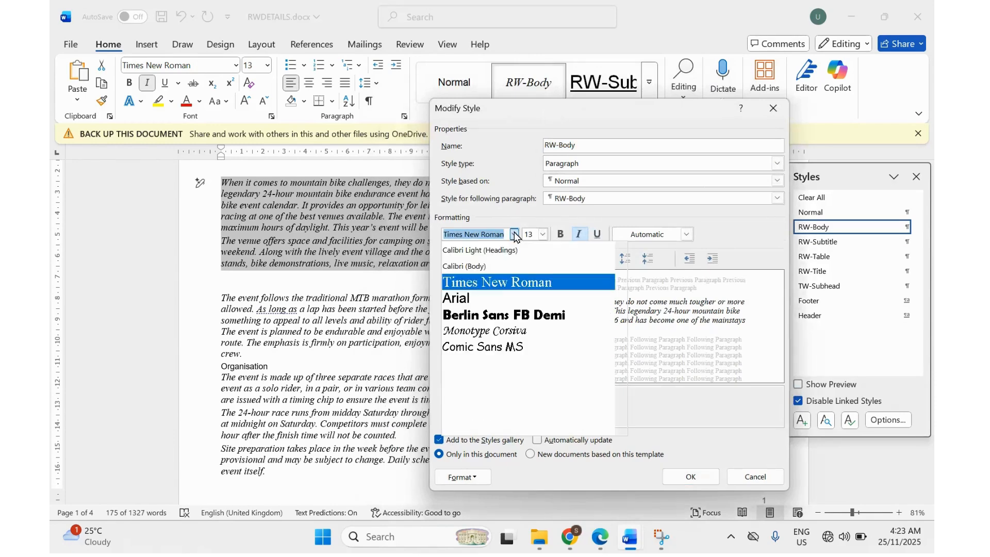
click(478, 299)
click(597, 538)
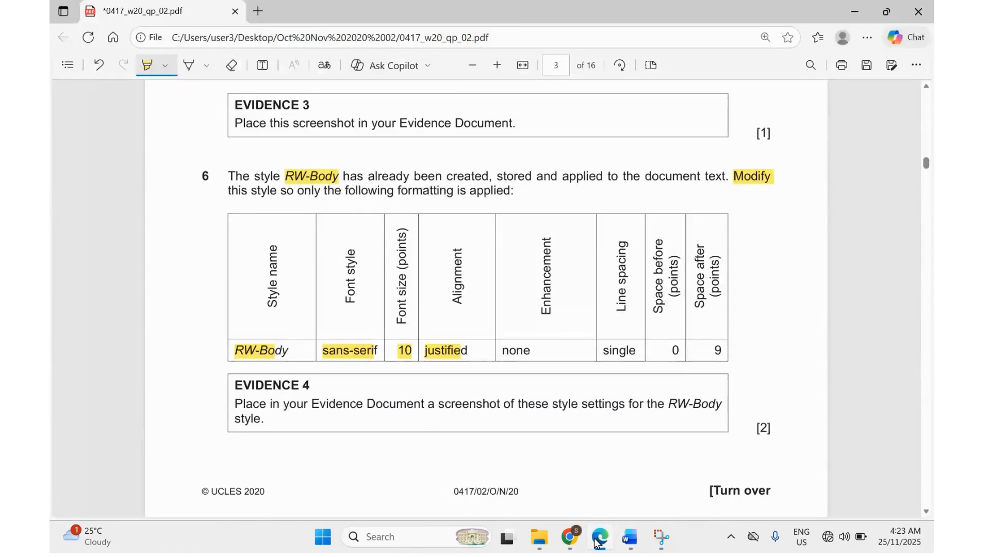
click(629, 537)
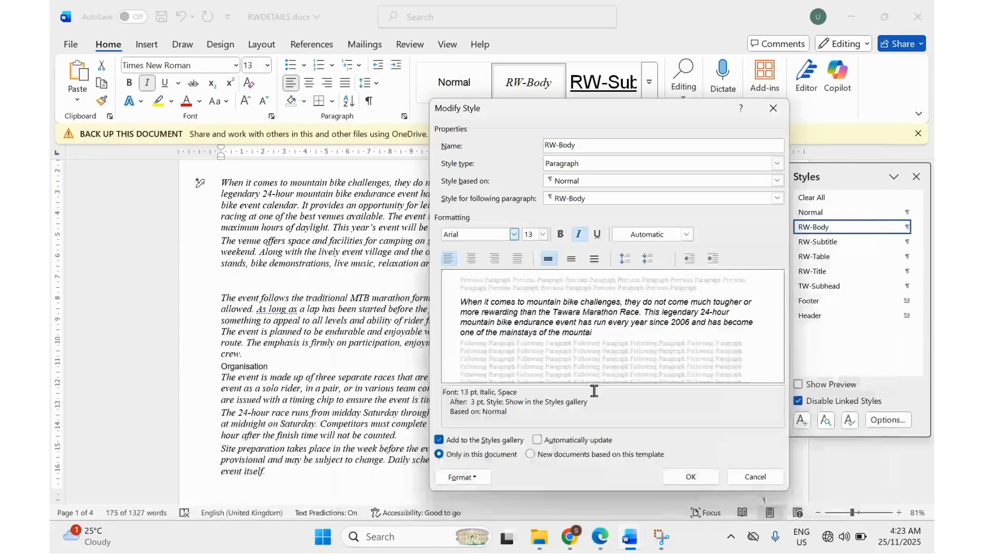
Set RW-Body's size to 10 pt, highlight the spacing requirements in the PDF, and remove italic.
click(544, 236)
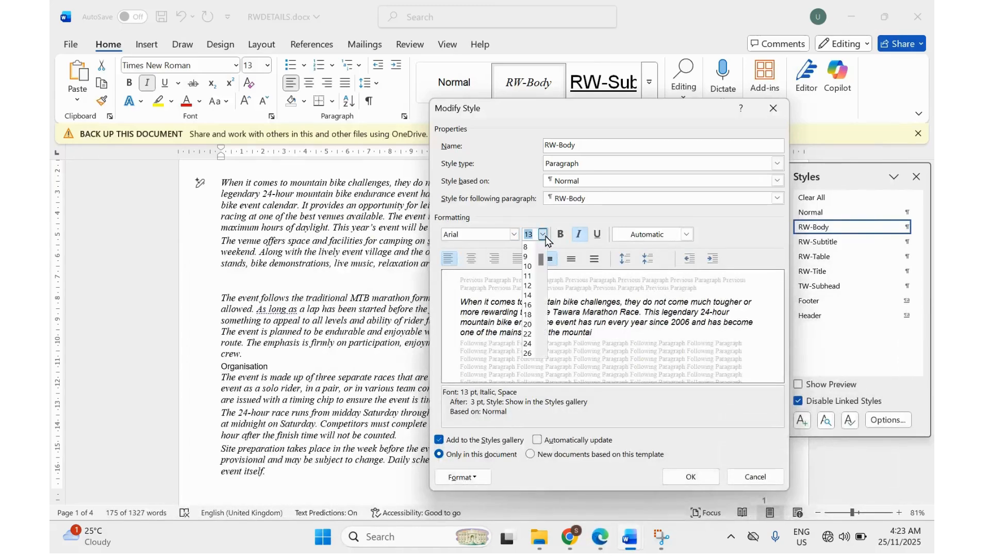
click(528, 267)
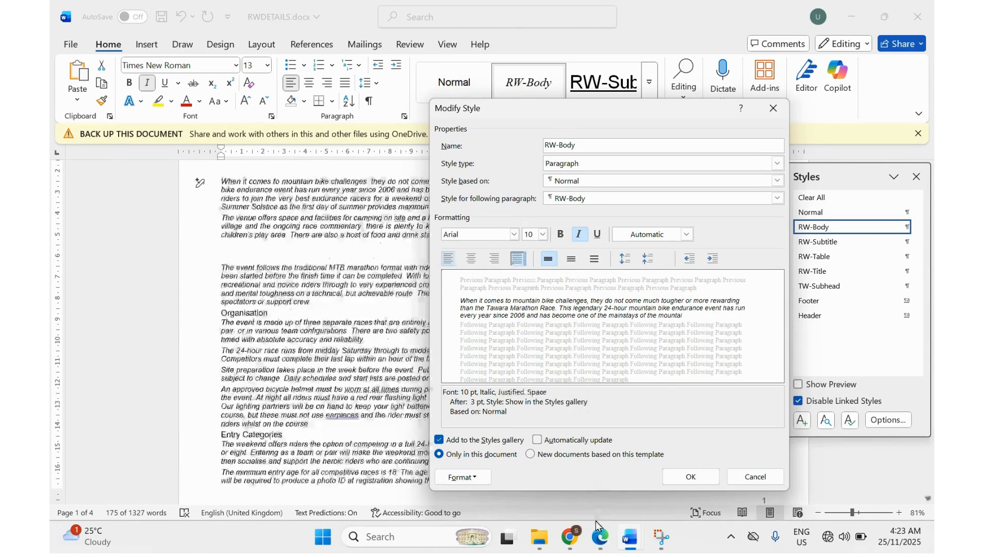
click(598, 538)
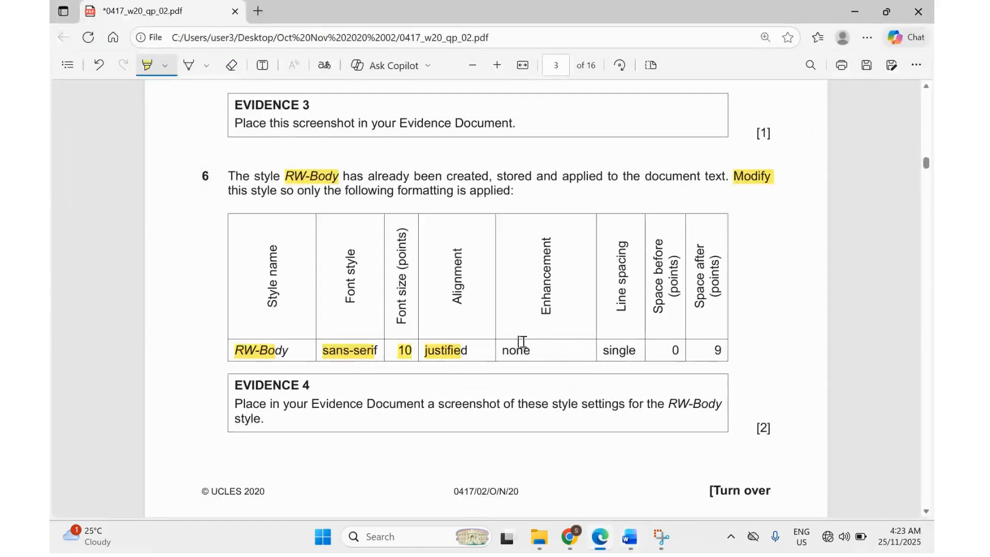
drag(510, 345, 724, 348)
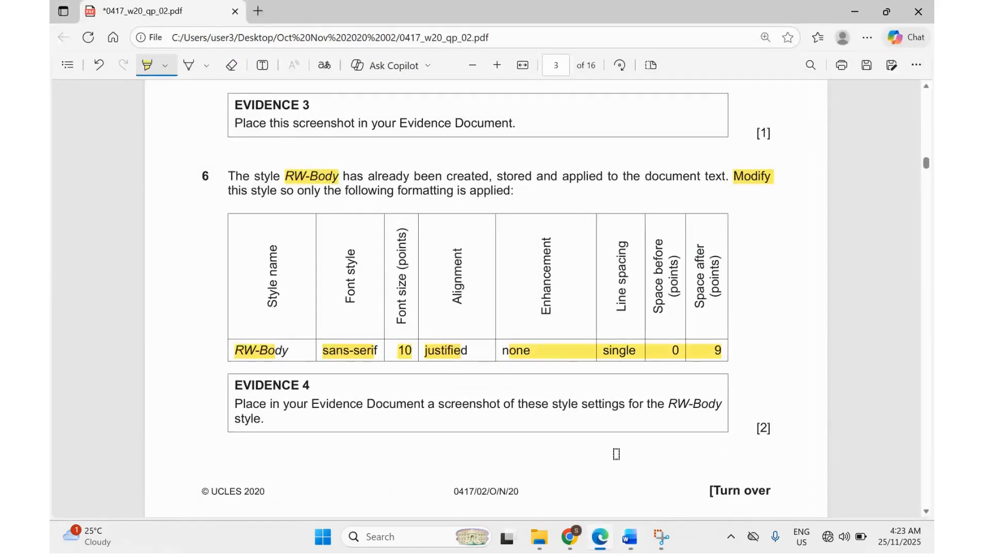
click(630, 537)
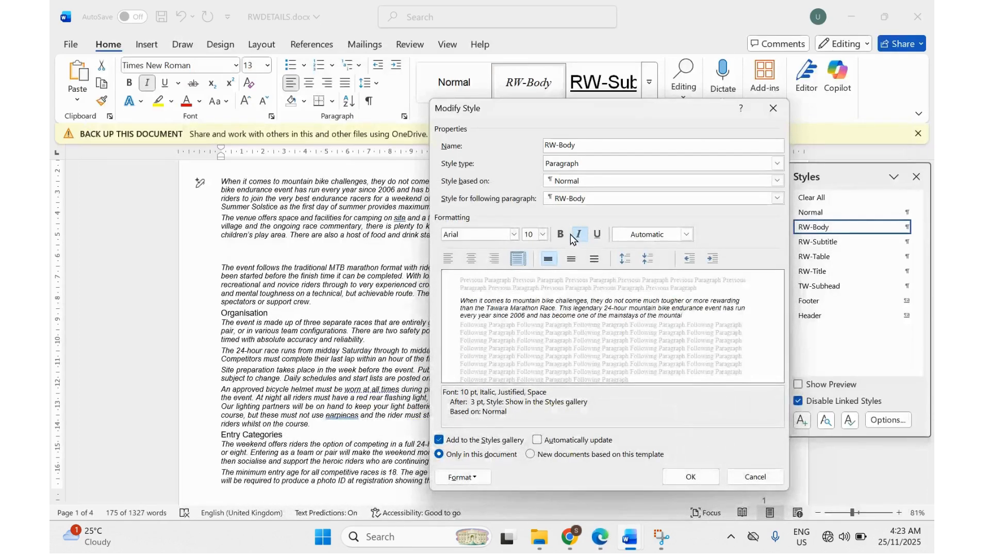
click(580, 241)
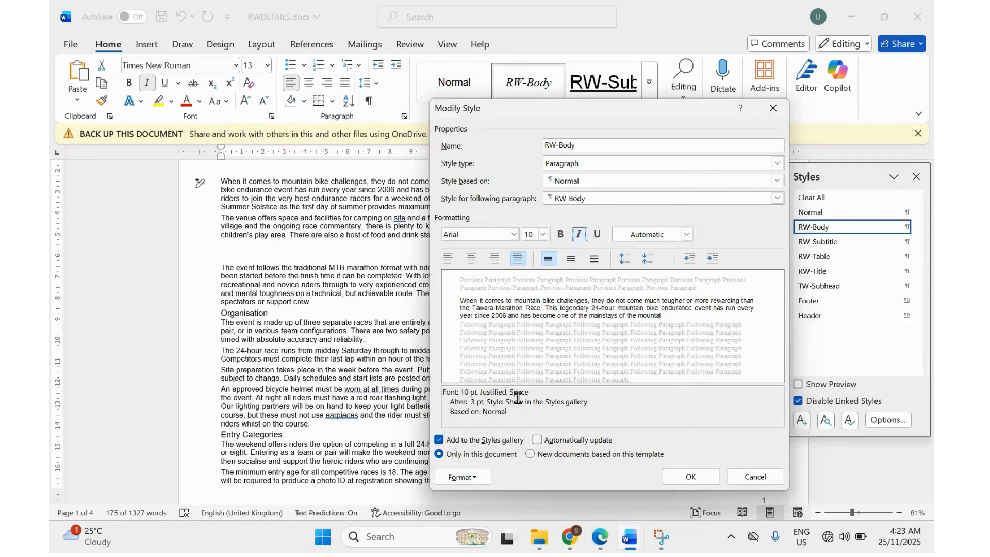
click(457, 481)
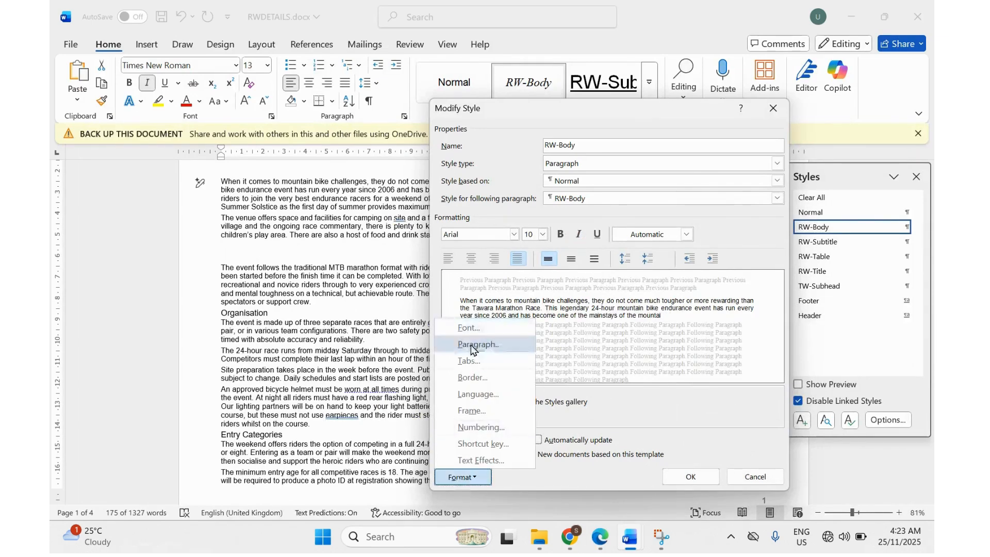
Set RW-Body's paragraph spacing after to 9 pt, then highlight RW-Body in the Evidence 4 instruction.
click(469, 343)
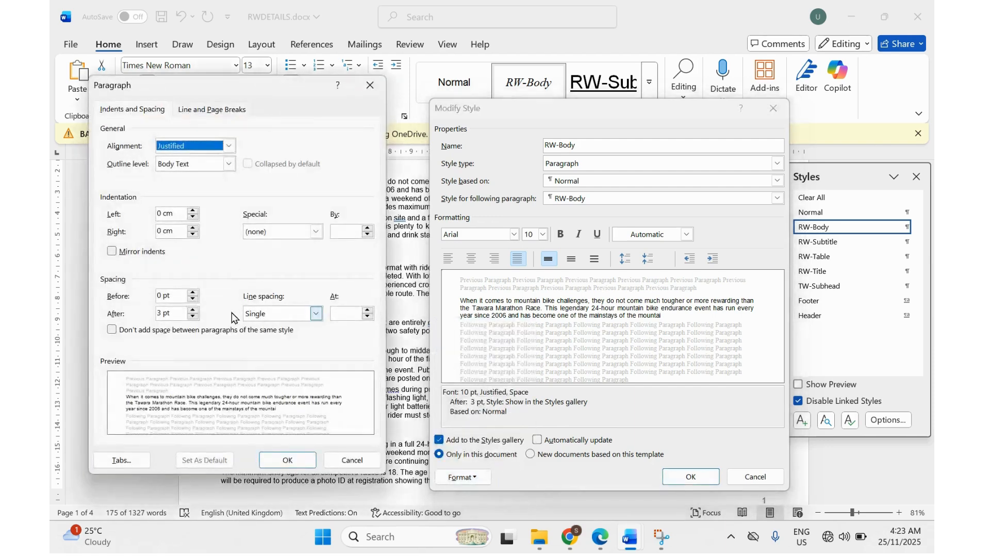
click(614, 545)
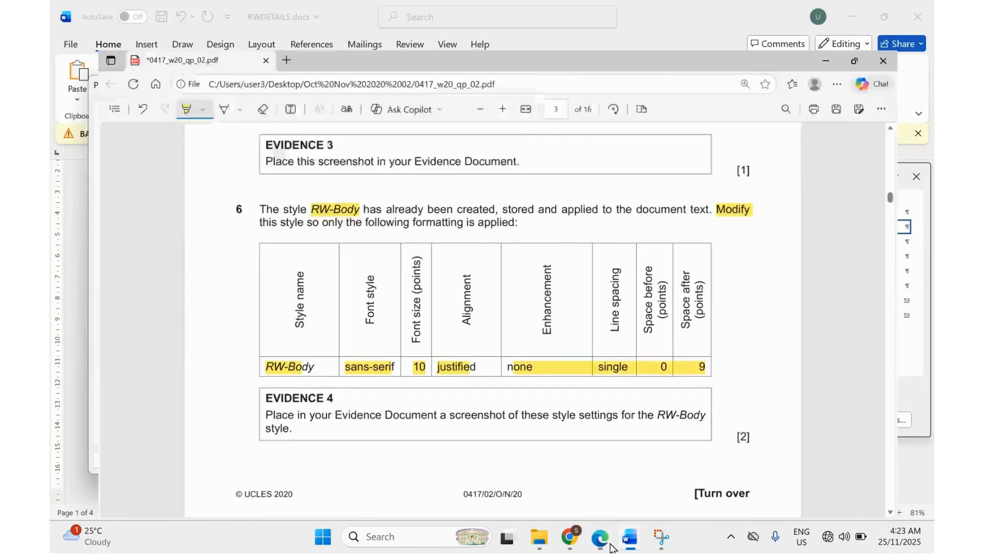
click(611, 545)
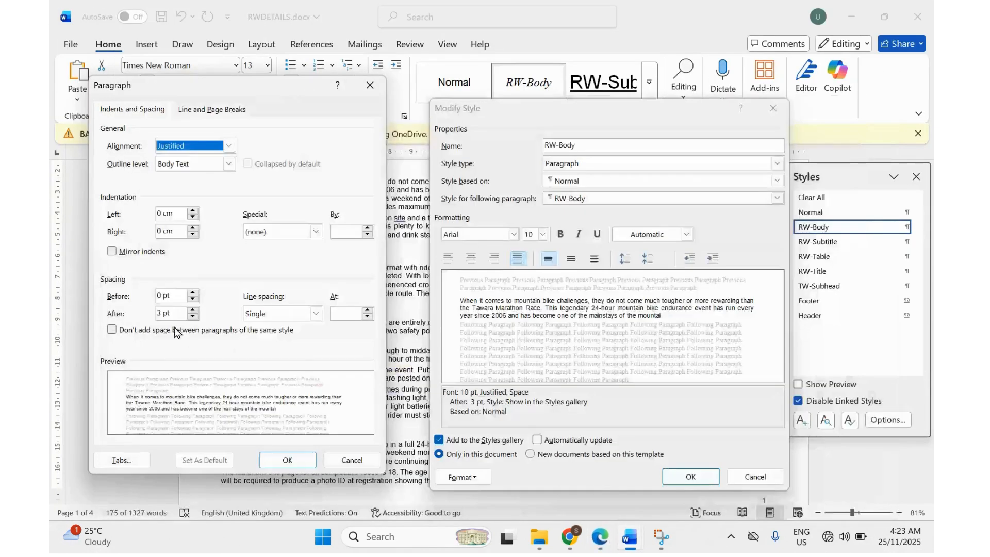
drag(161, 315, 133, 312)
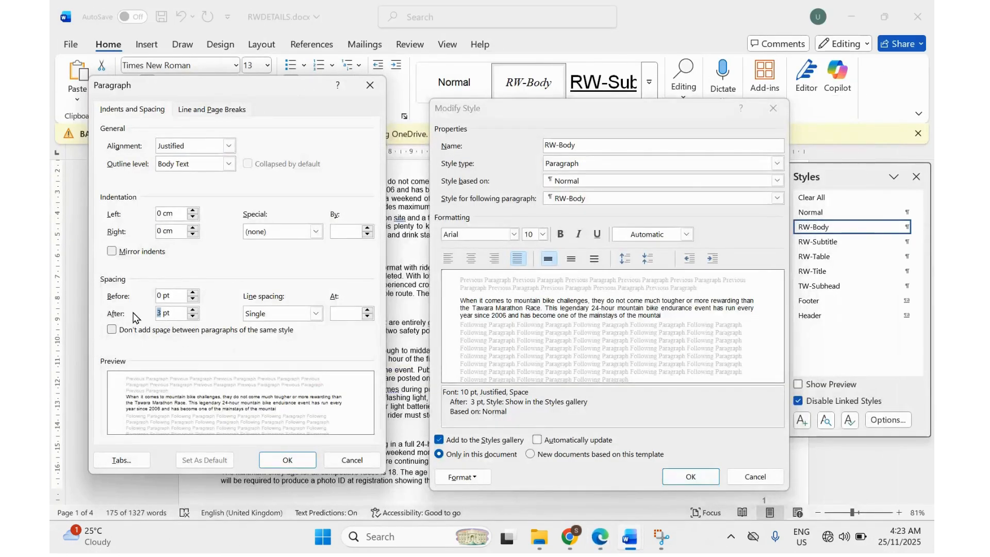
text(9)
key(Return)
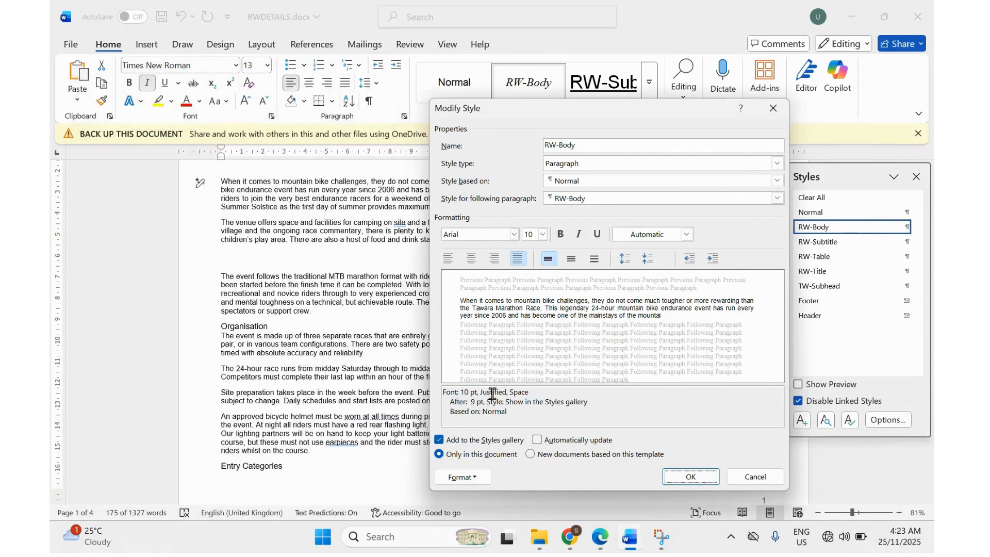
click(599, 537)
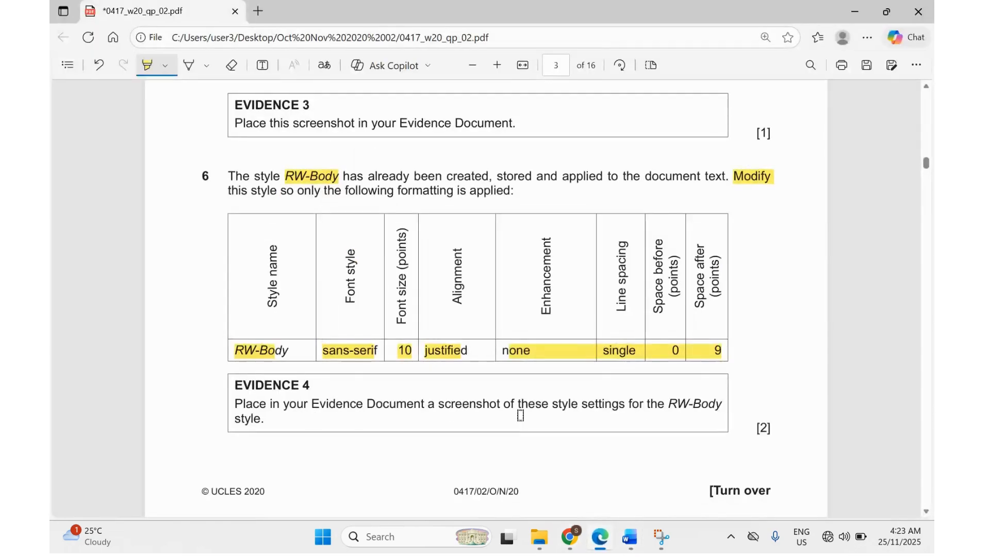
drag(656, 408, 720, 407)
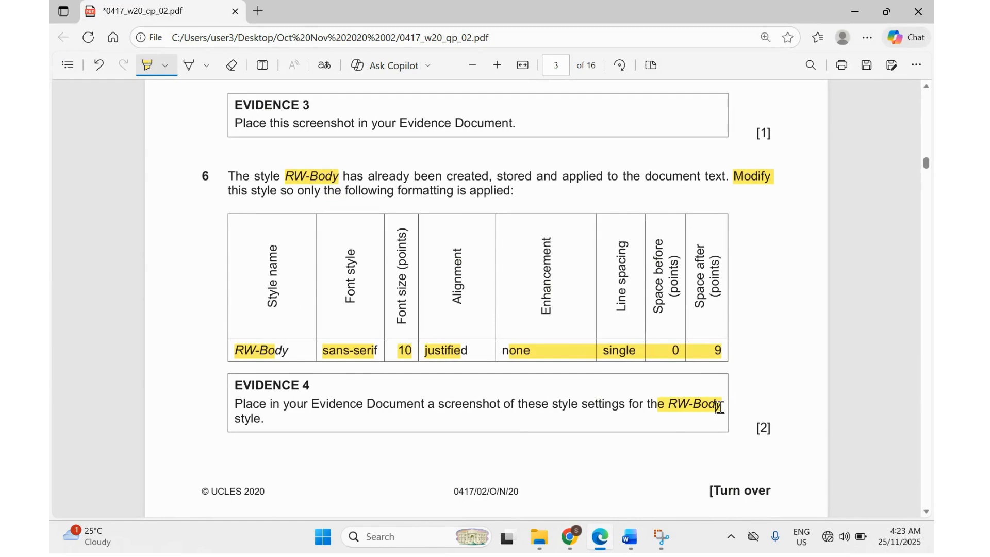
Reopen RW-Body's Paragraph settings beside Modify Style and snip both dialogs together.
mouse_move(630, 537)
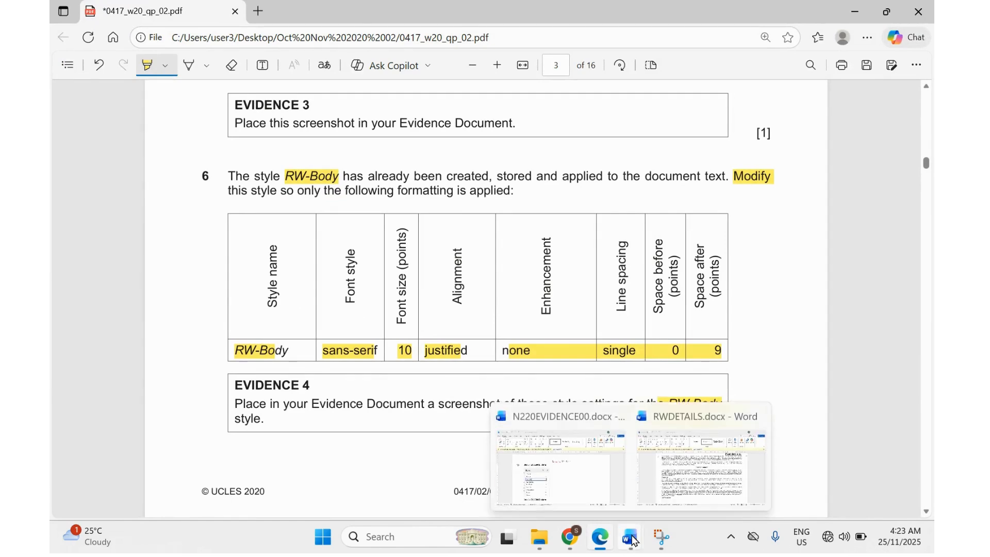
click(660, 478)
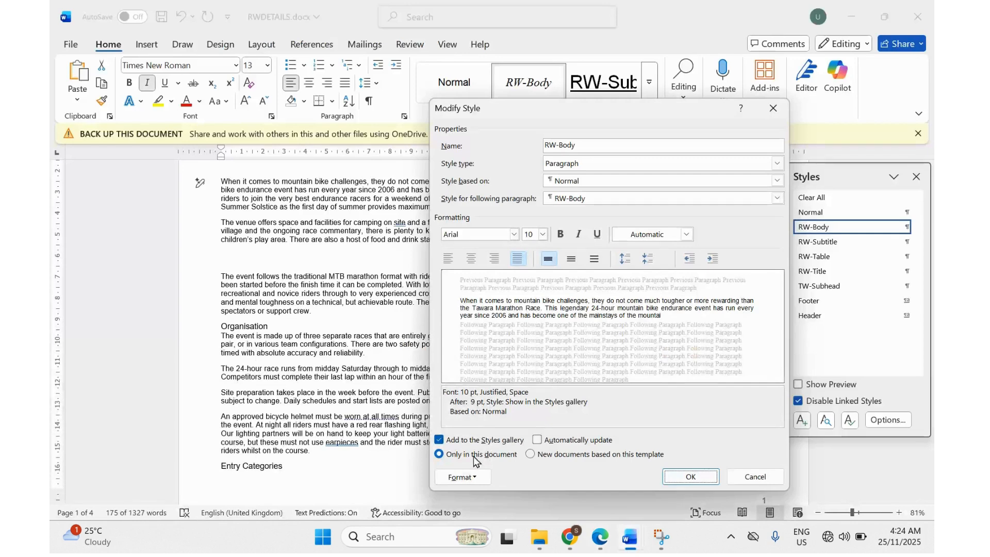
click(466, 477)
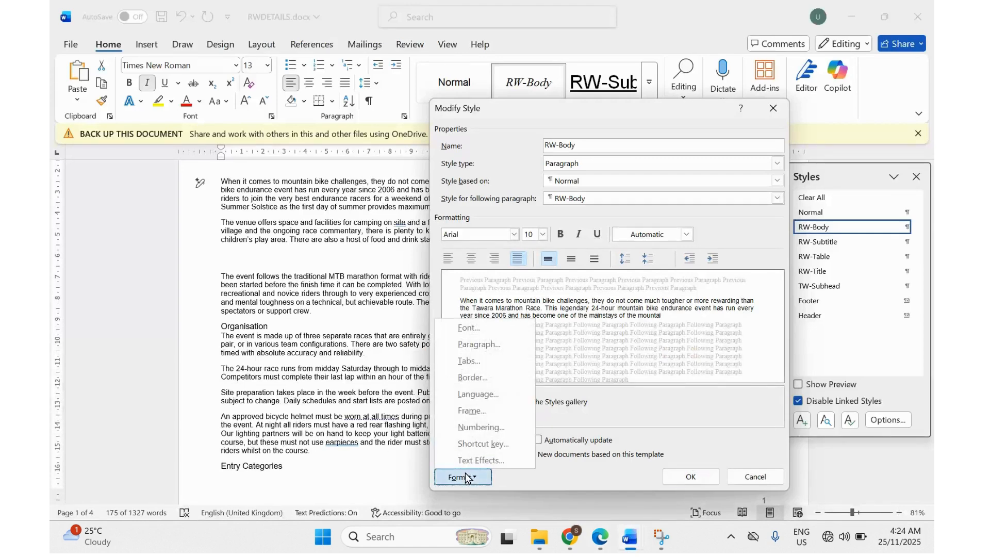
click(471, 347)
drag(262, 95, 310, 116)
click(659, 538)
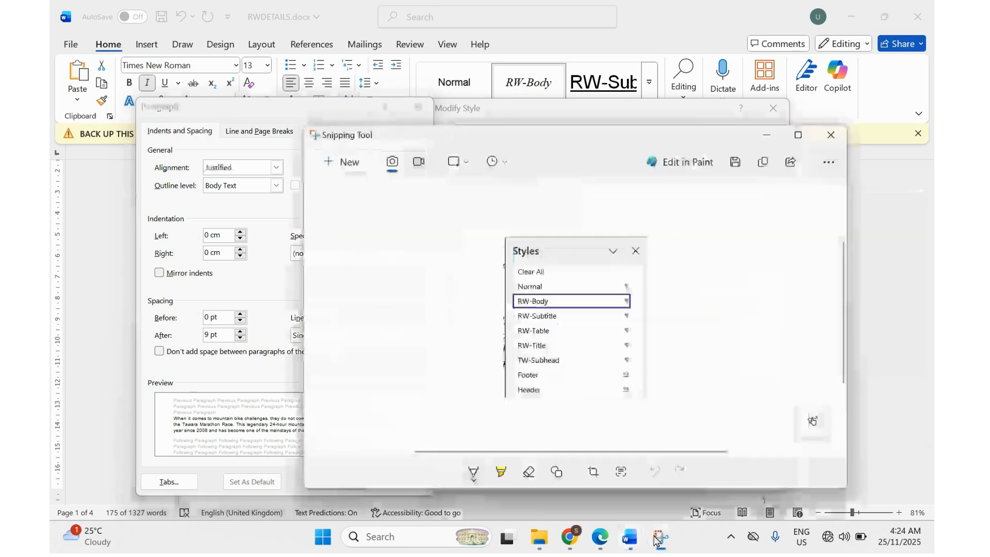
click(340, 164)
drag(132, 97, 788, 490)
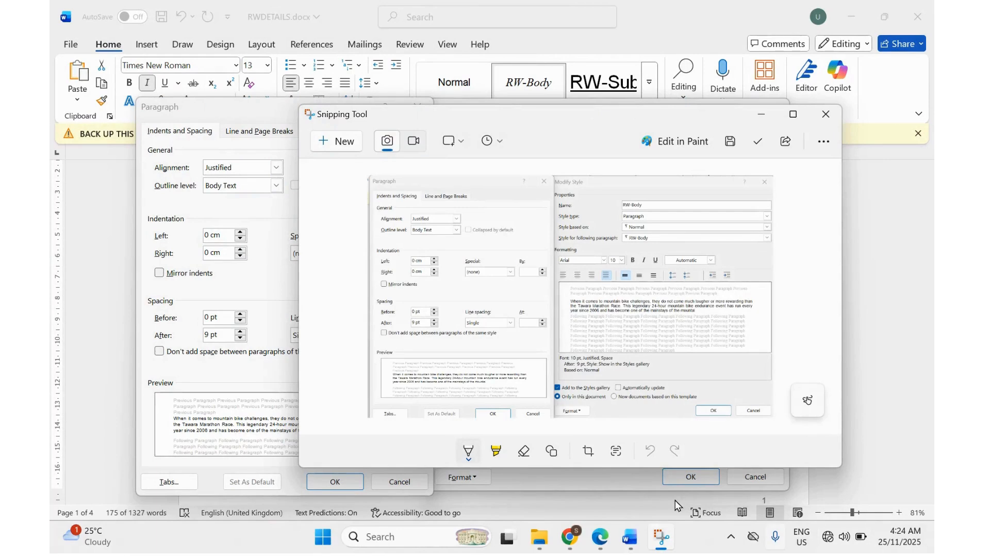
Confirm the paragraph and RW-Body style changes, then switch to N220EVIDENCE00.
mouse_move(630, 538)
click(570, 490)
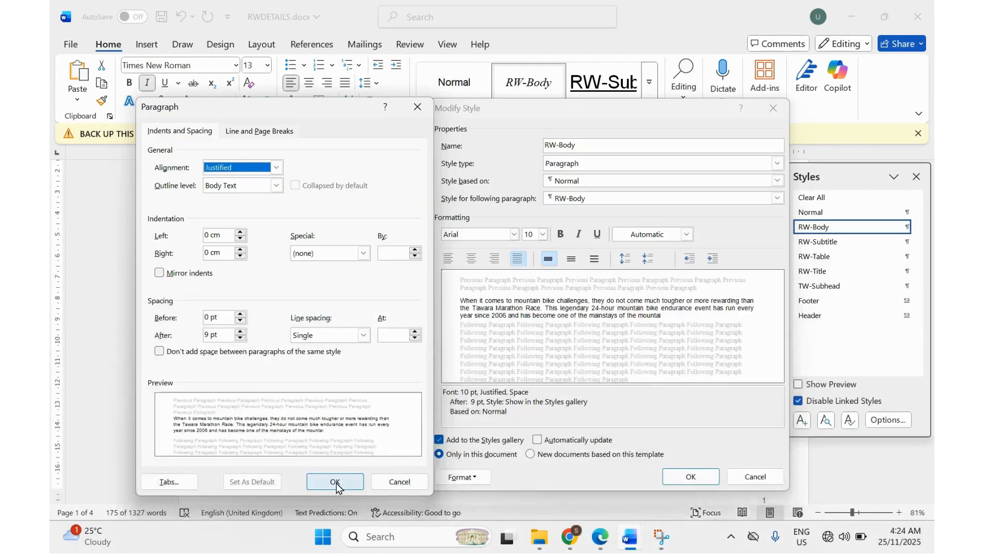
click(336, 484)
click(690, 484)
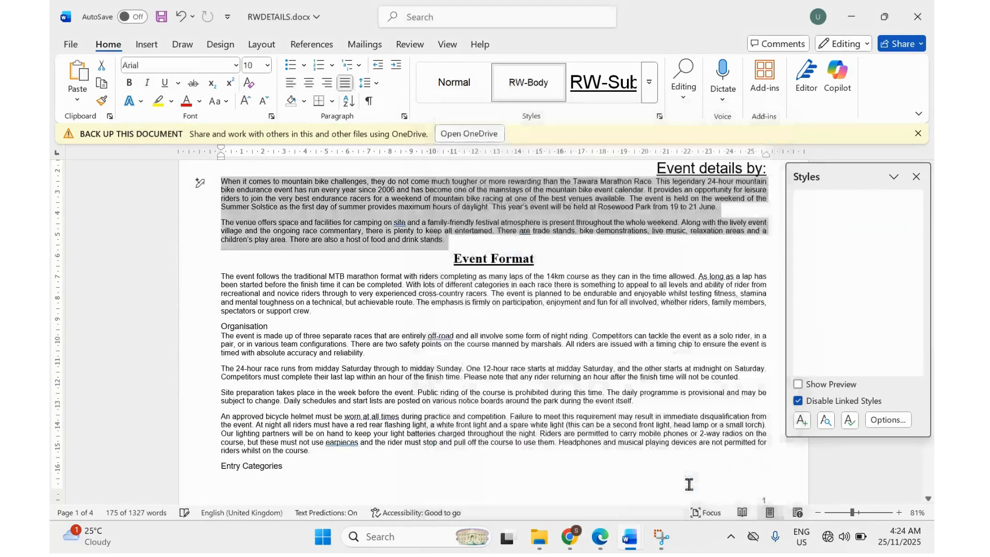
mouse_move(628, 546)
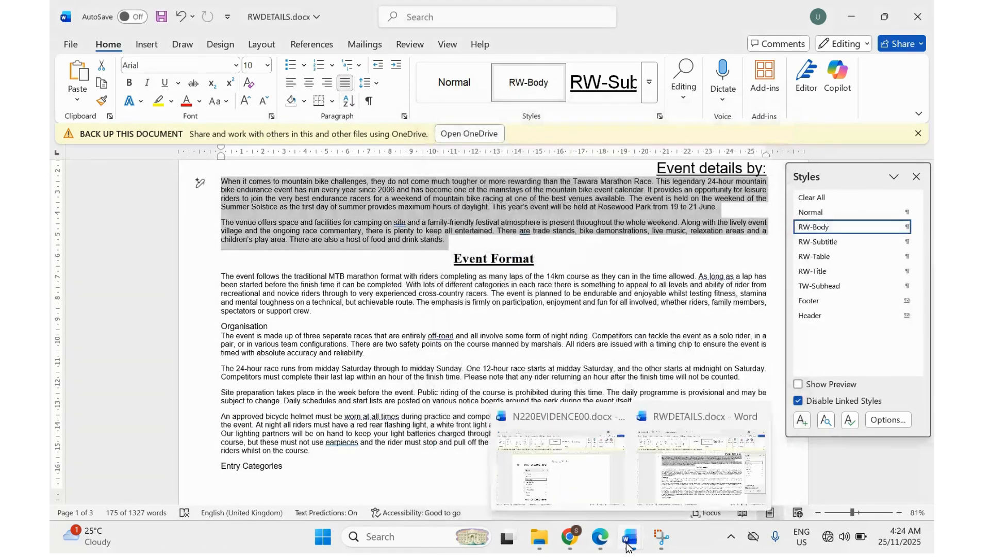
click(532, 460)
scroll(256, 380, down, 5)
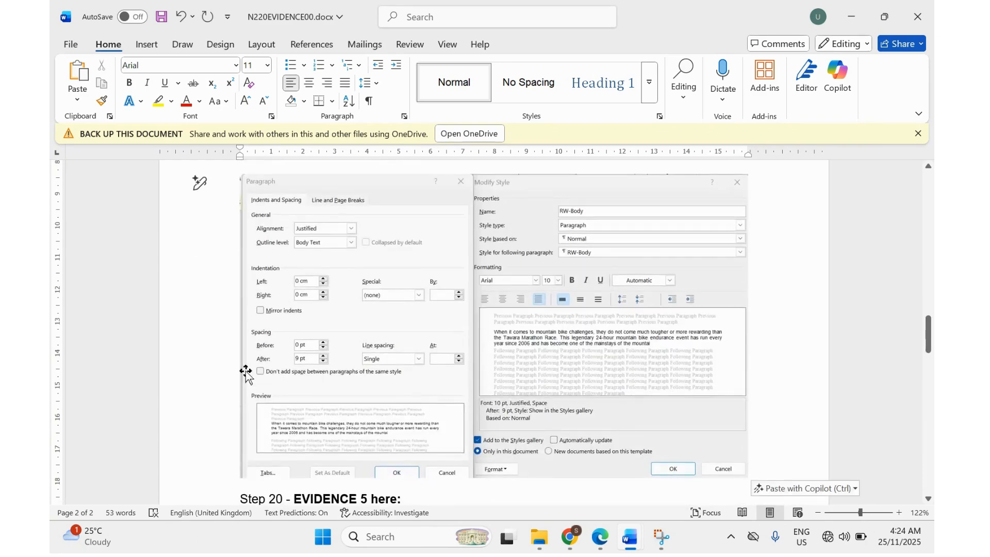
Highlight RW-Title in step 7 of the exam PDF.
click(608, 545)
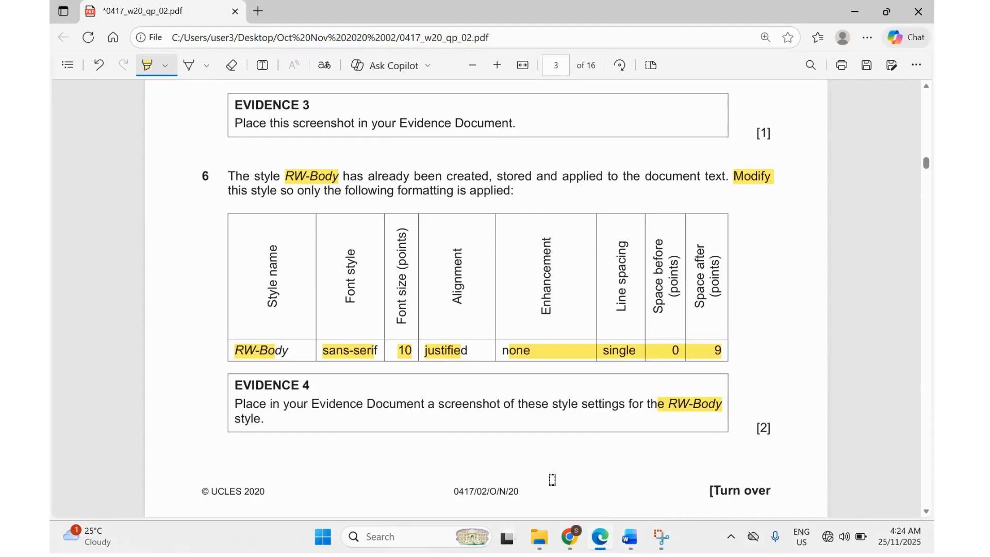
scroll(449, 411, down, 5)
scroll(449, 410, down, 3)
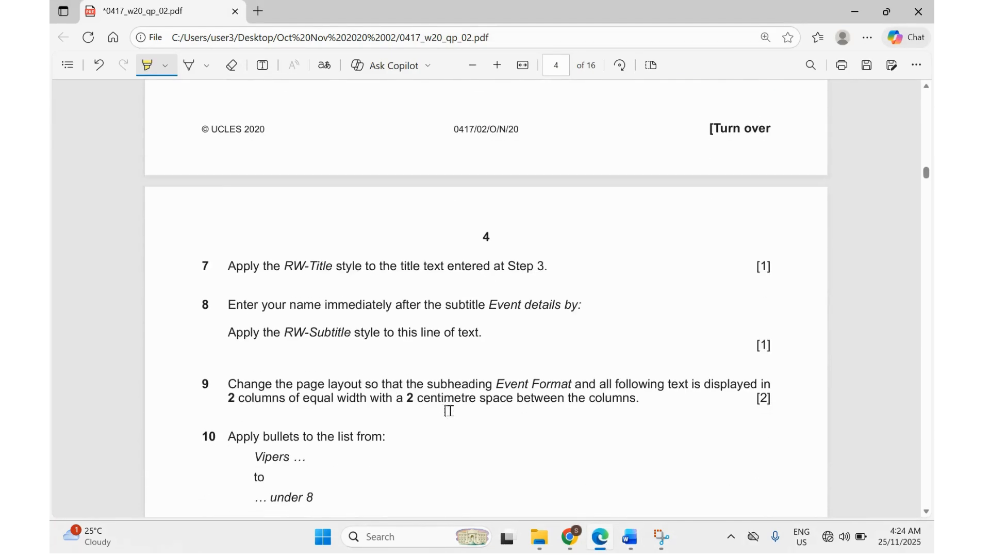
drag(283, 207, 323, 205)
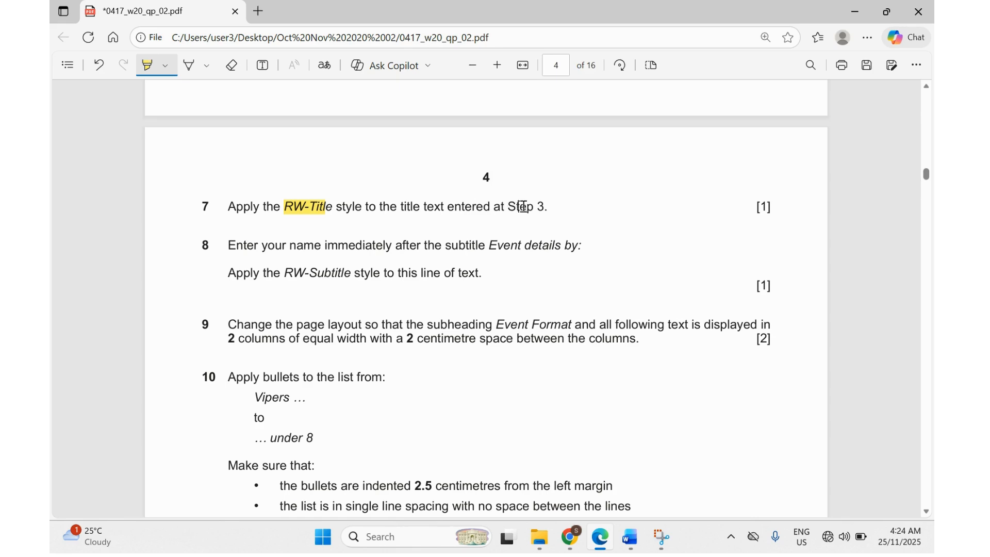
Highlight step 8's enter-your-name instruction, then return to RWDETAILS.docx.
scroll(522, 206, down, 1)
scroll(522, 206, up, 2)
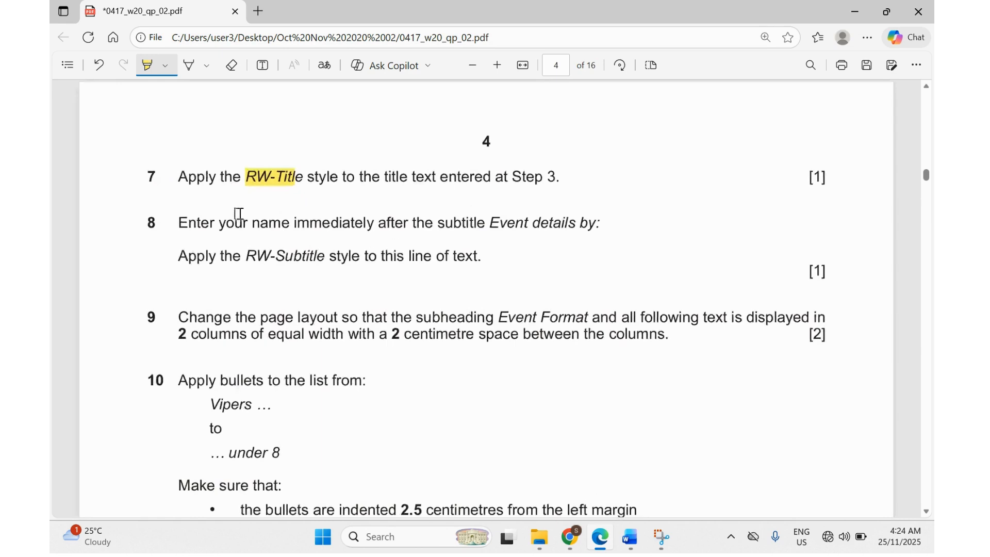
drag(221, 225, 587, 227)
mouse_move(632, 541)
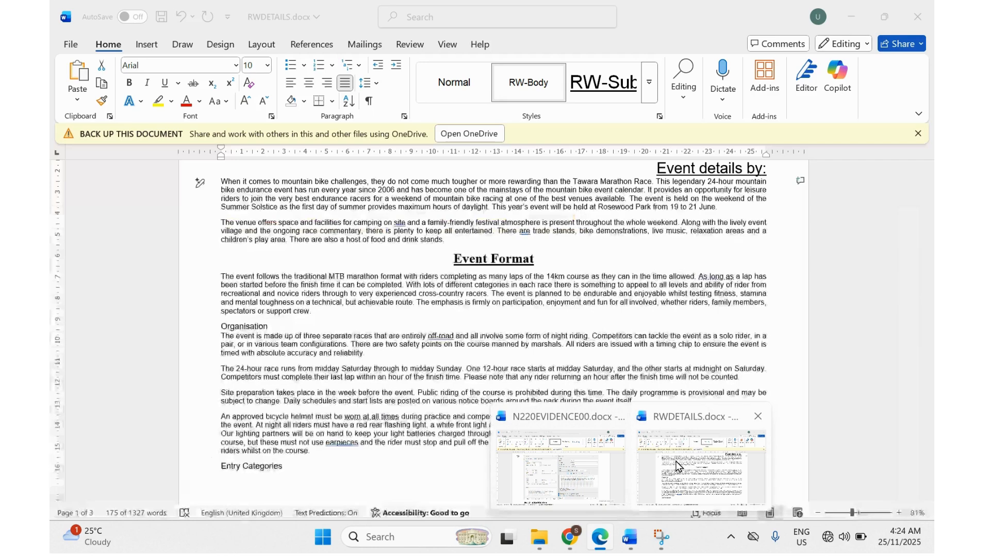
click(701, 466)
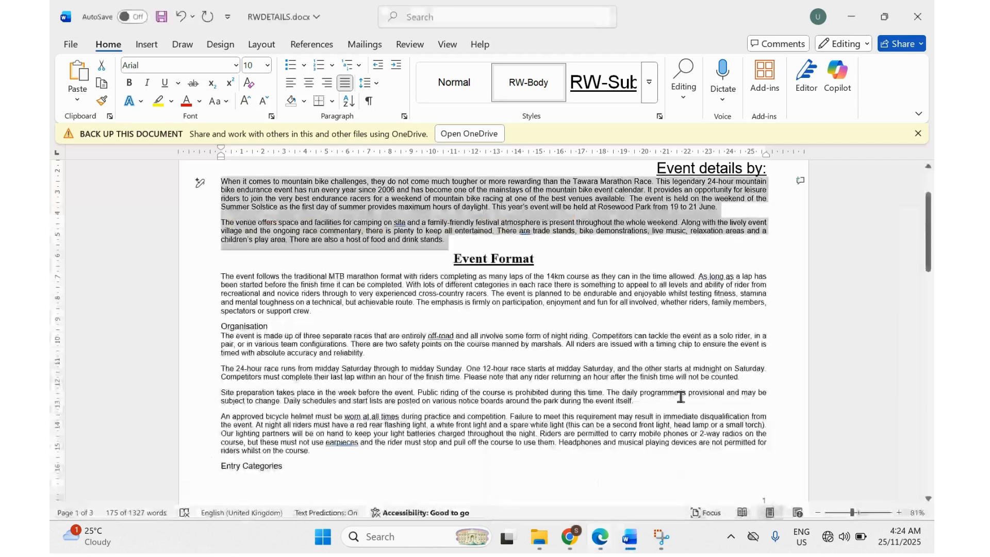
Type the student's name after 'Event details by:' and highlight RW-Subtitle in step 8 of the PDF.
click(768, 170)
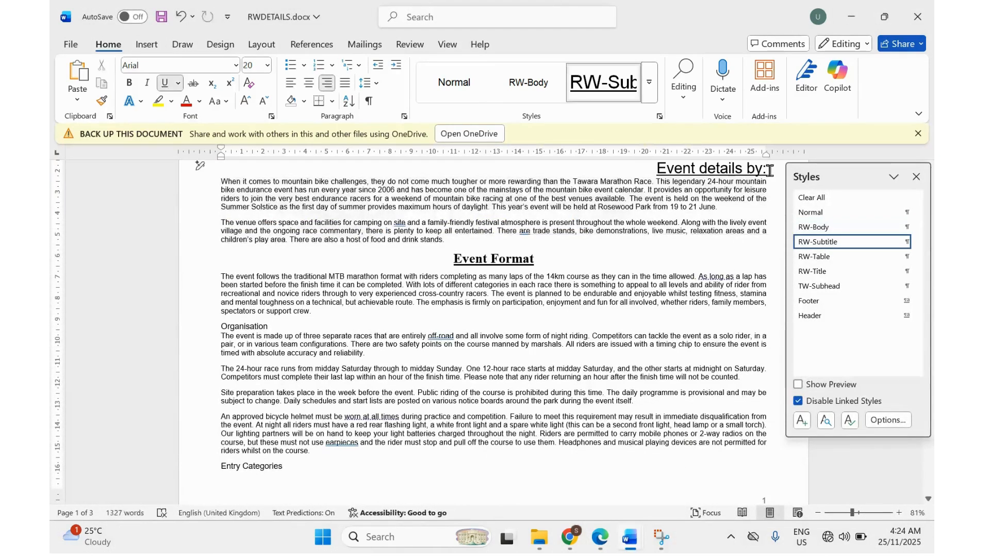
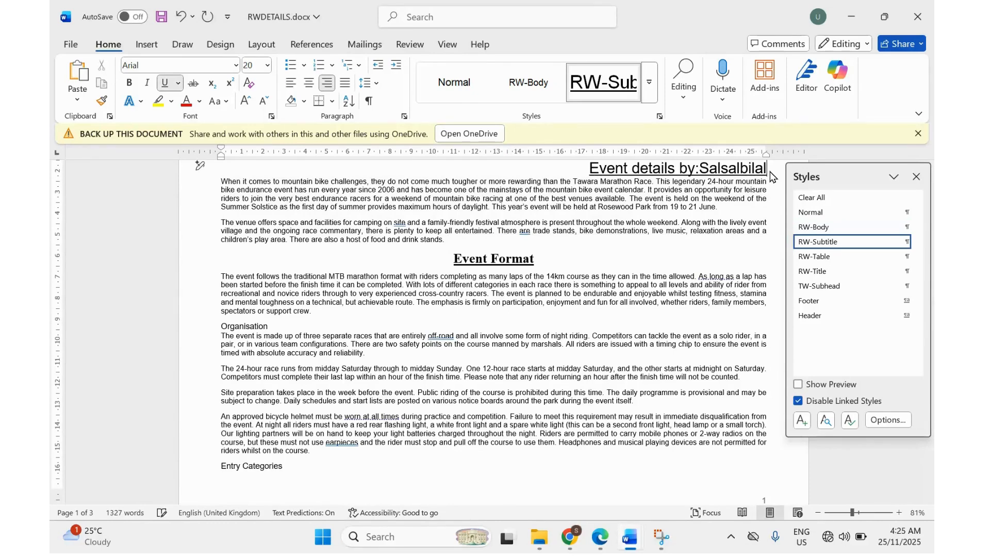
click(600, 537)
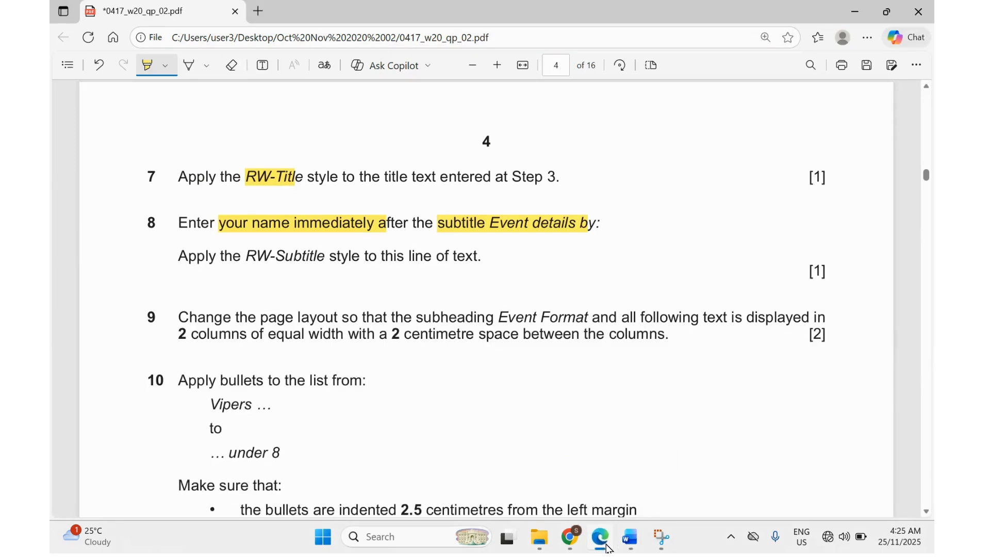
drag(247, 256, 328, 256)
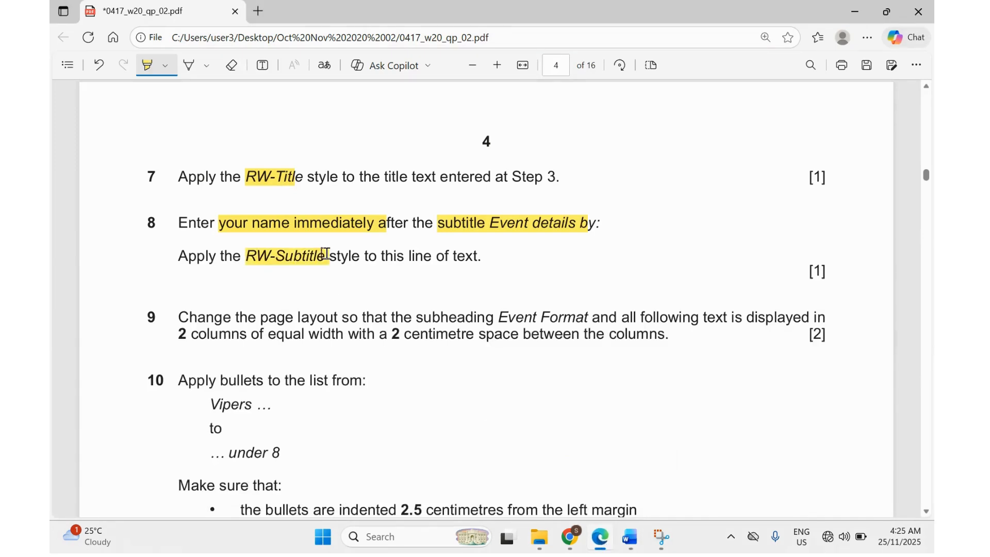
click(629, 537)
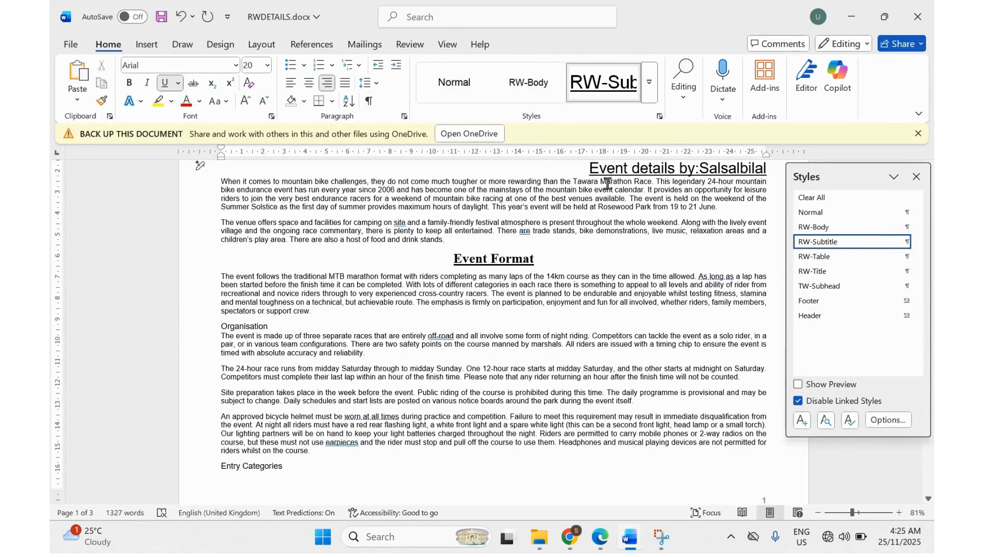
click(600, 537)
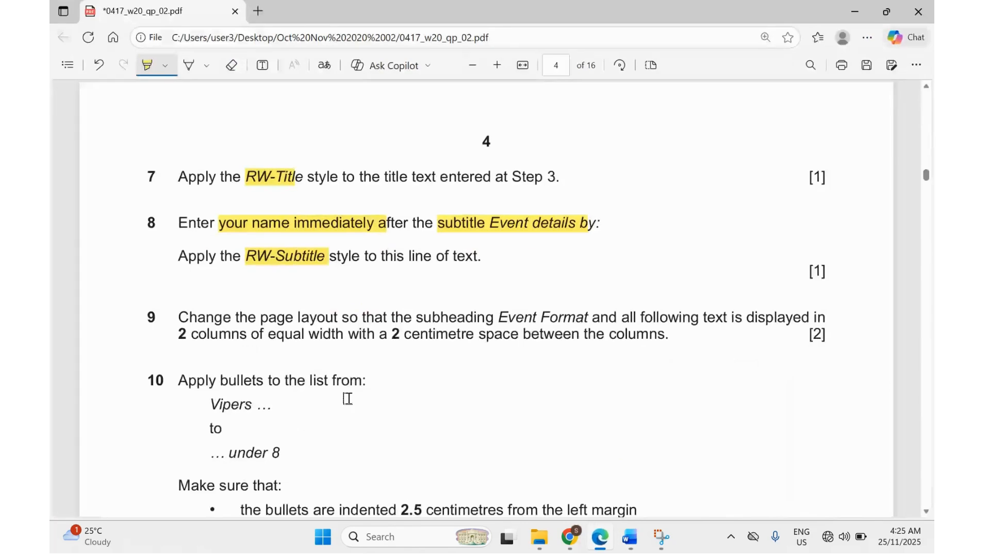
Highlight 'page layout', 'Event Format', '2 columns' and the 2 centimetre gap in step 9.
scroll(347, 398, down, 1)
scroll(266, 288, down, 2)
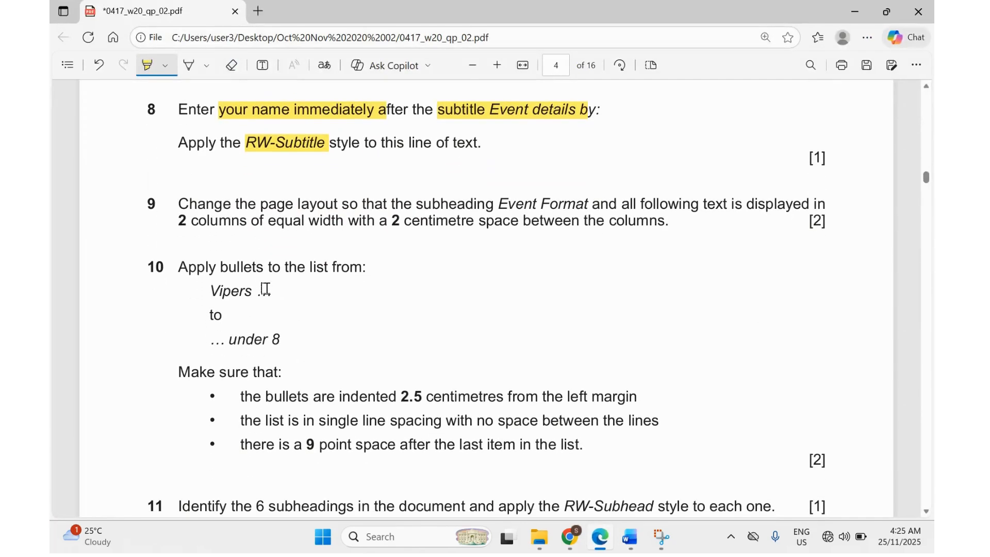
drag(257, 206, 325, 204)
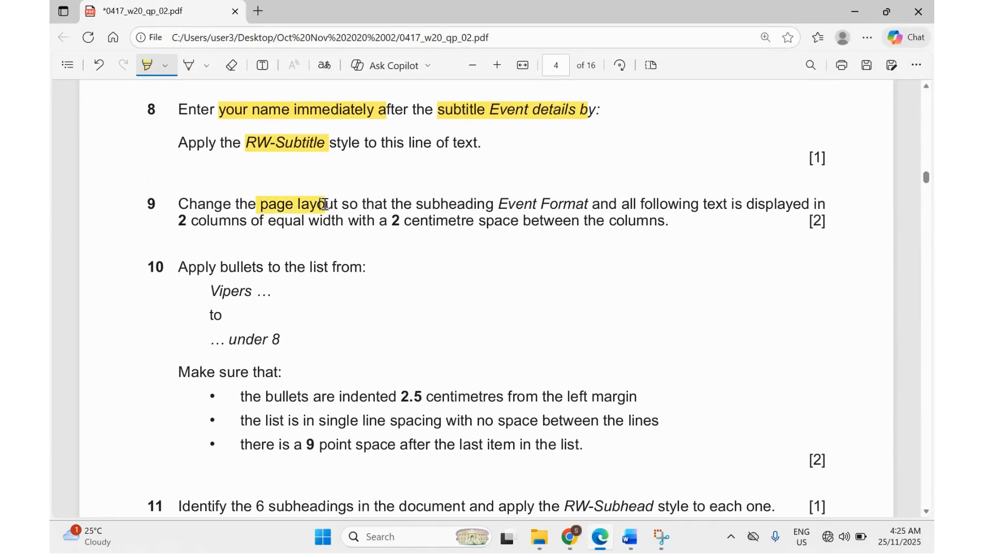
drag(407, 206, 730, 203)
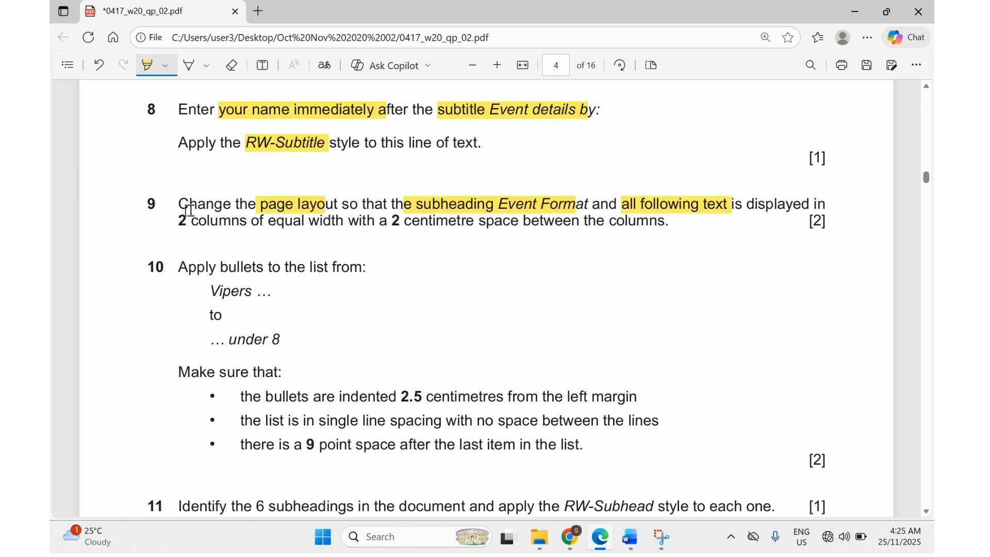
drag(177, 215, 239, 220)
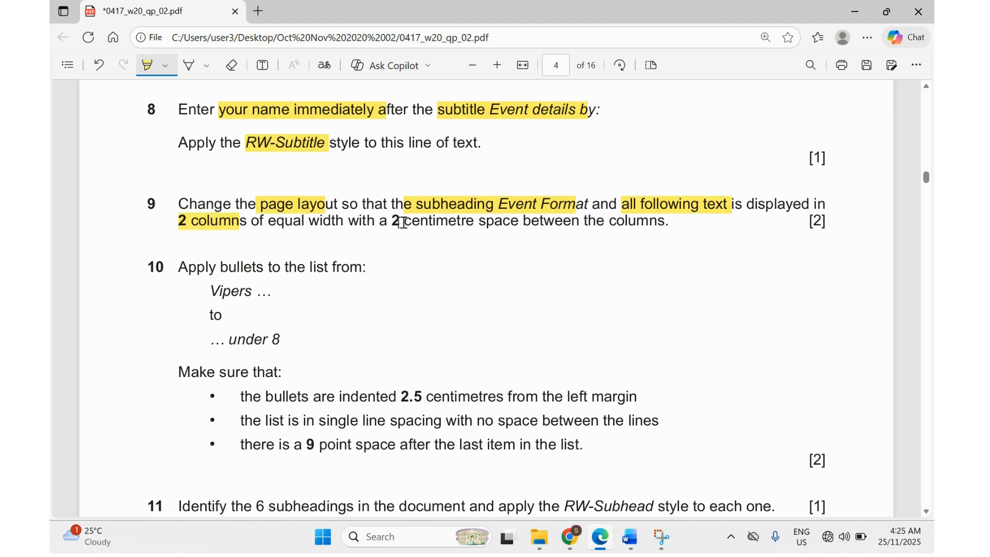
drag(396, 222, 519, 220)
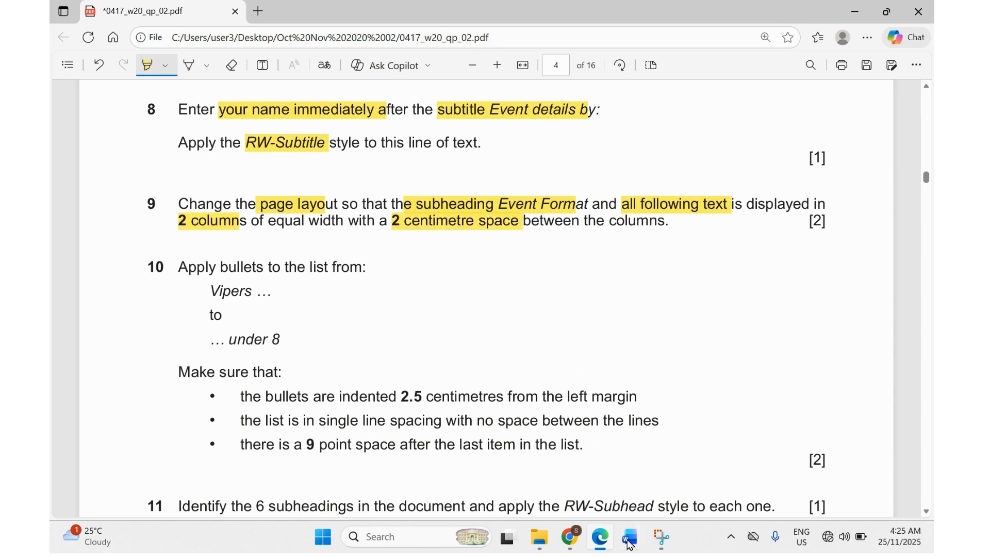
Back in RWDETAILS, reopen the Styles pane and select the text from the Event Format heading onward.
mouse_move(630, 537)
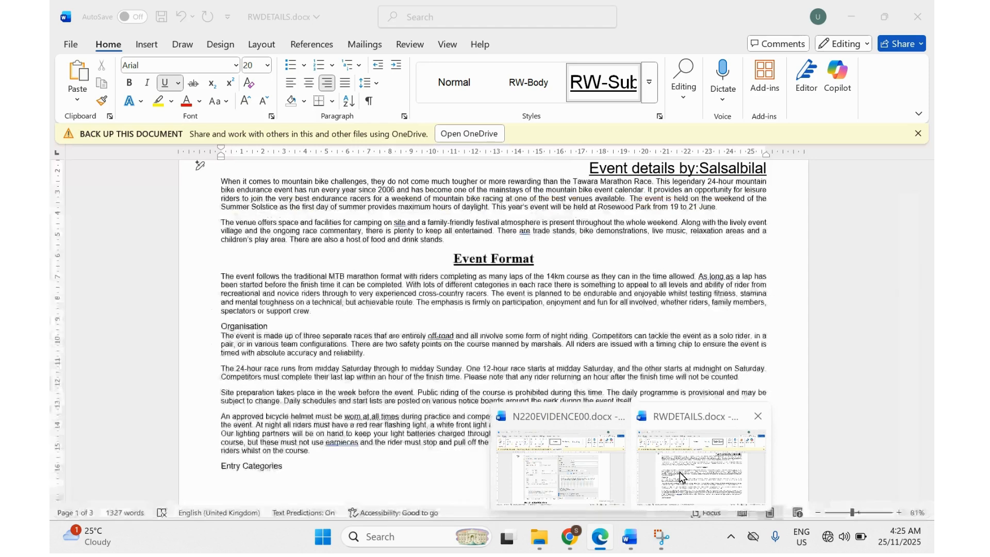
click(701, 464)
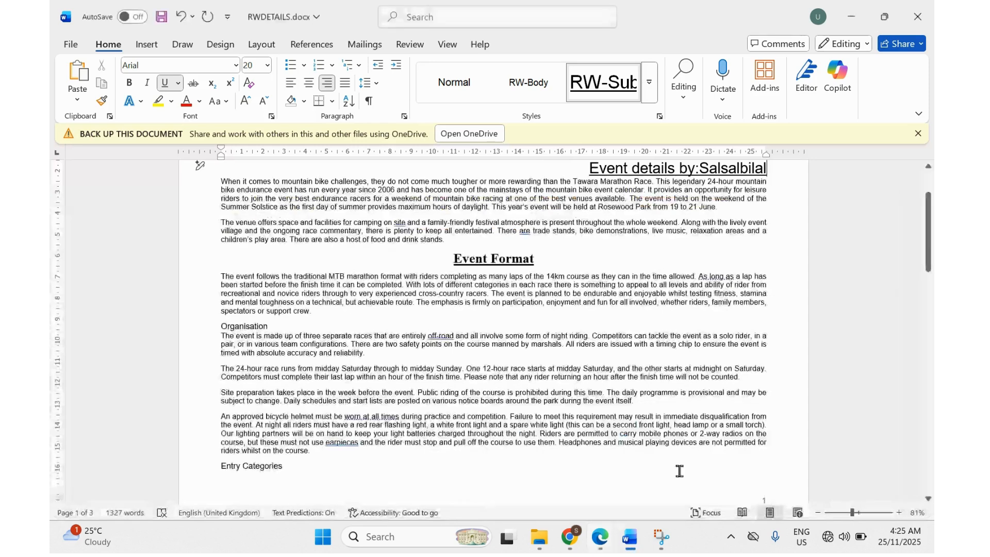
key(ctrl+alt+shift+s)
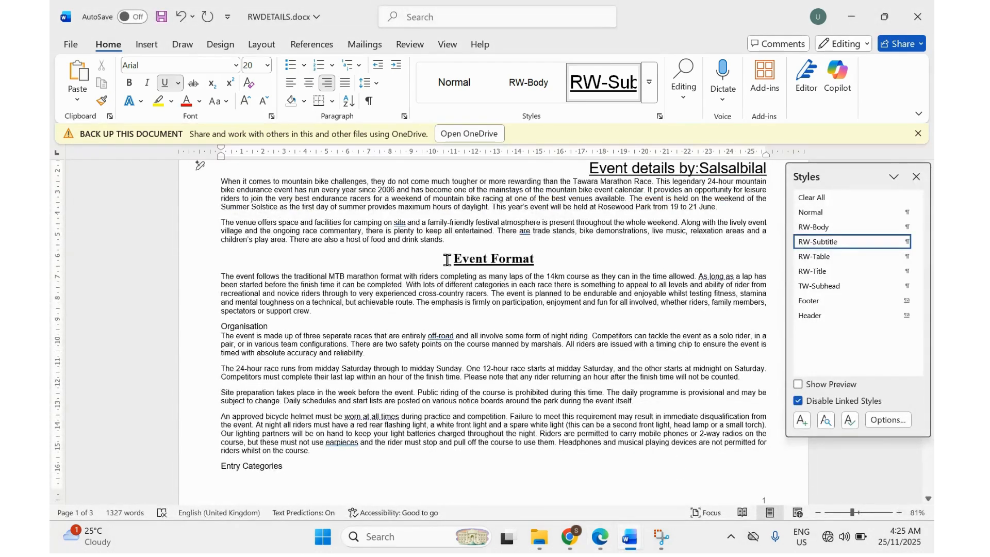
drag(443, 260, 557, 428)
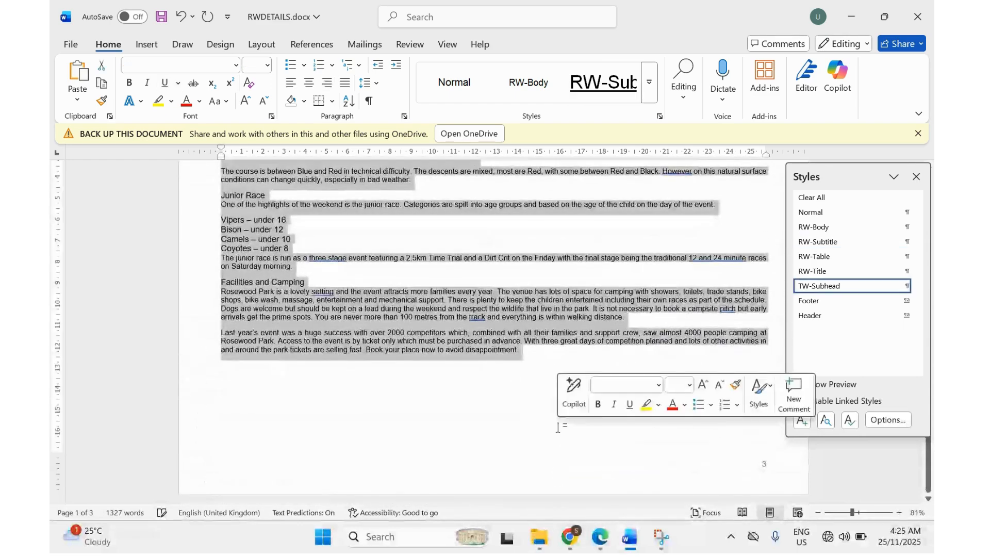
Lay out the selection in two columns with 2 cm spacing.
click(259, 46)
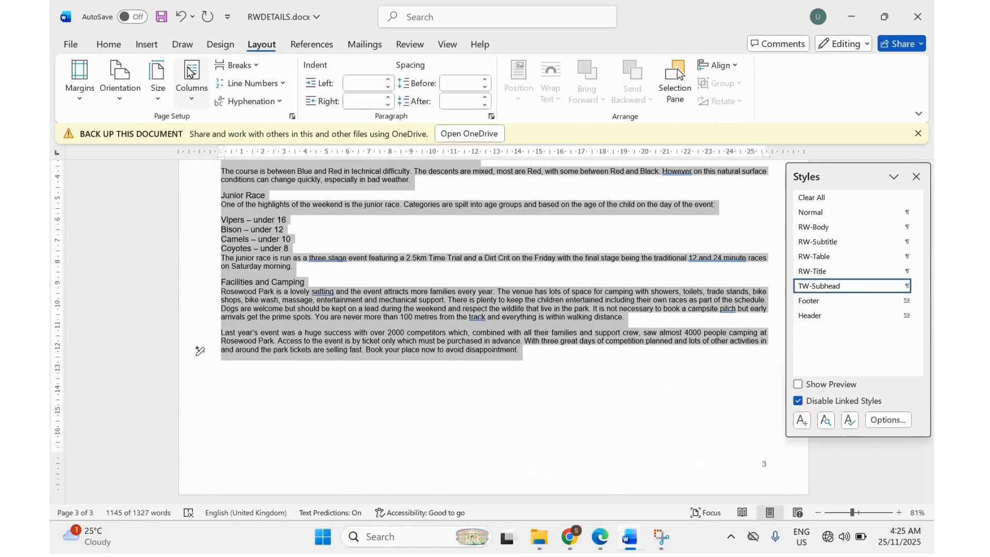
click(190, 82)
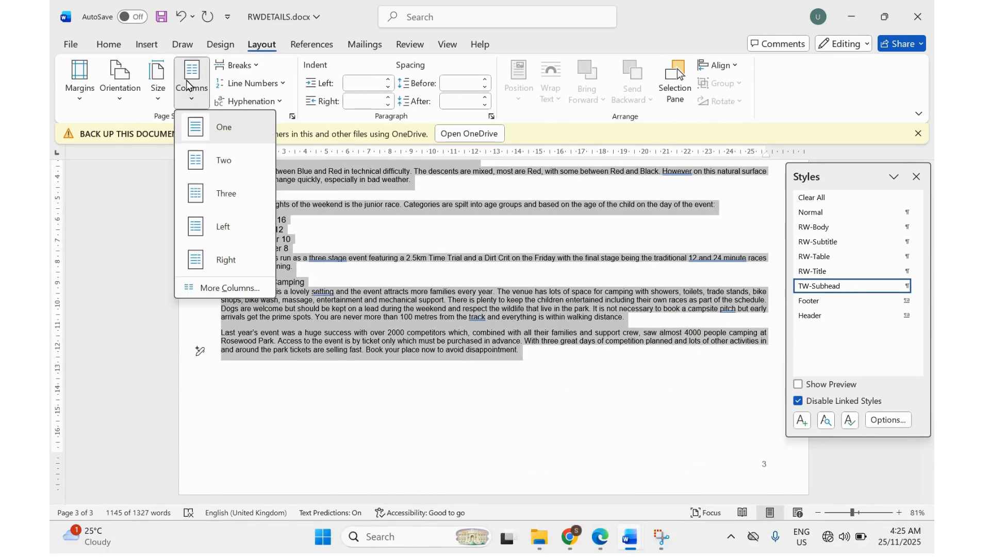
click(200, 289)
click(442, 184)
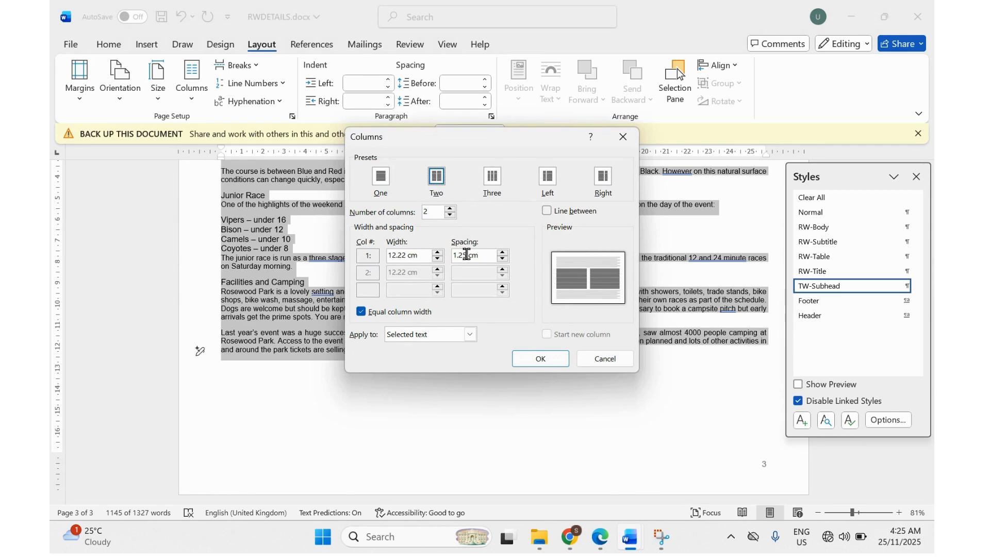
double_click(466, 254)
click(602, 538)
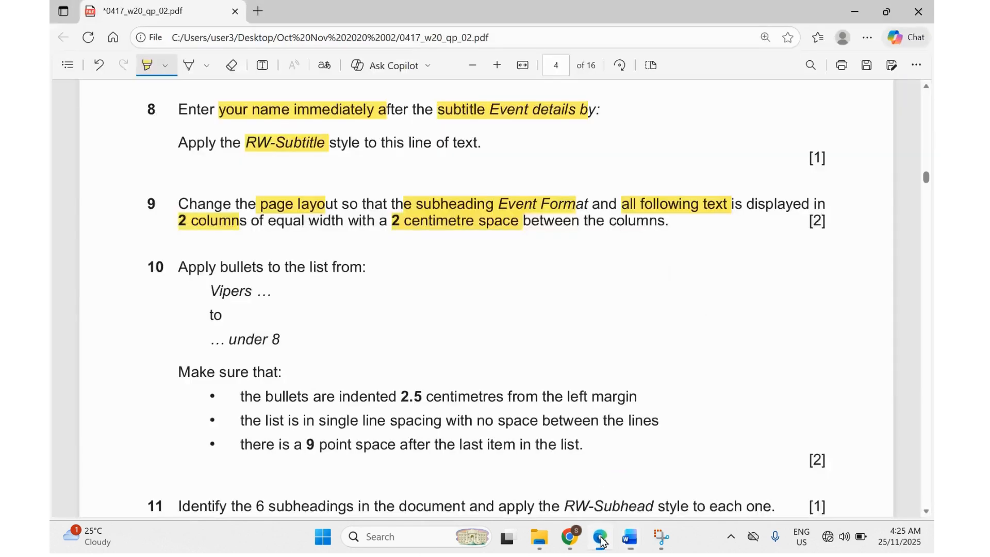
click(601, 538)
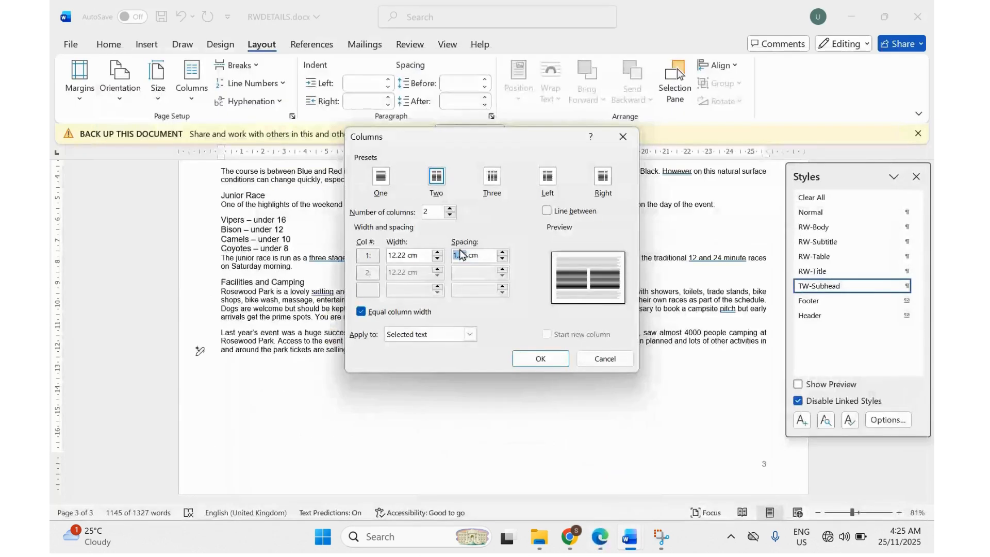
text(2)
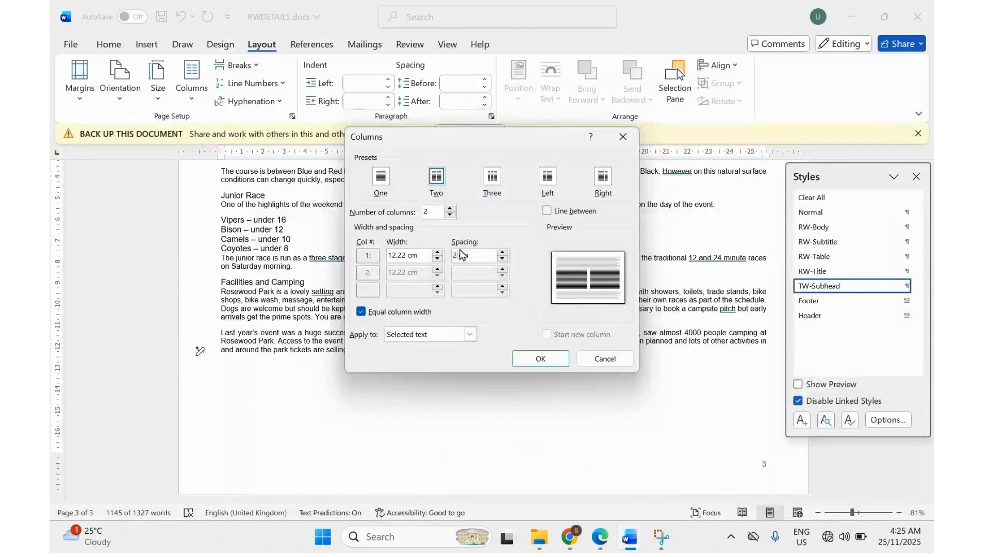
click(531, 357)
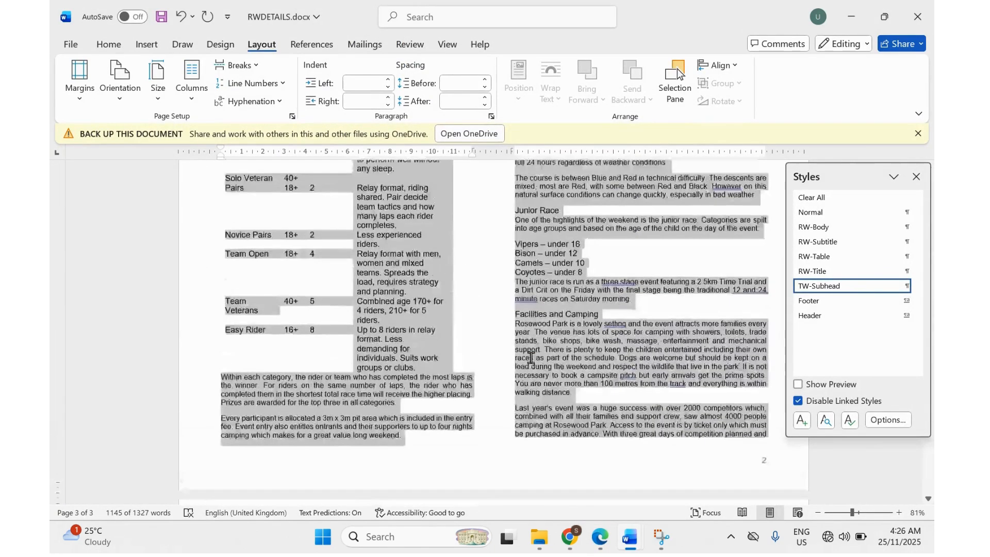
Highlight the Vipers to under 8 list instruction in the exam paper, then return to RWDETAILS.
scroll(531, 357, up, 8)
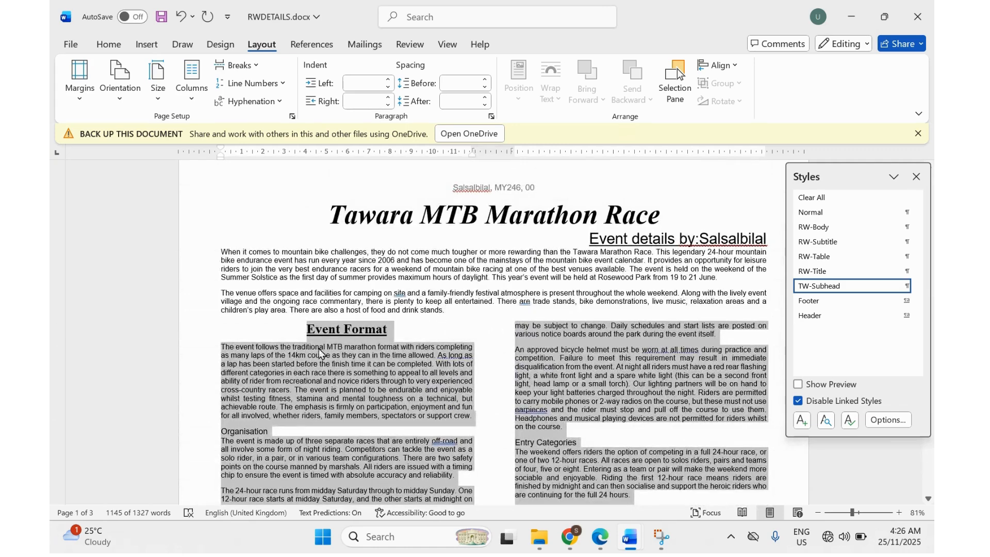
click(600, 536)
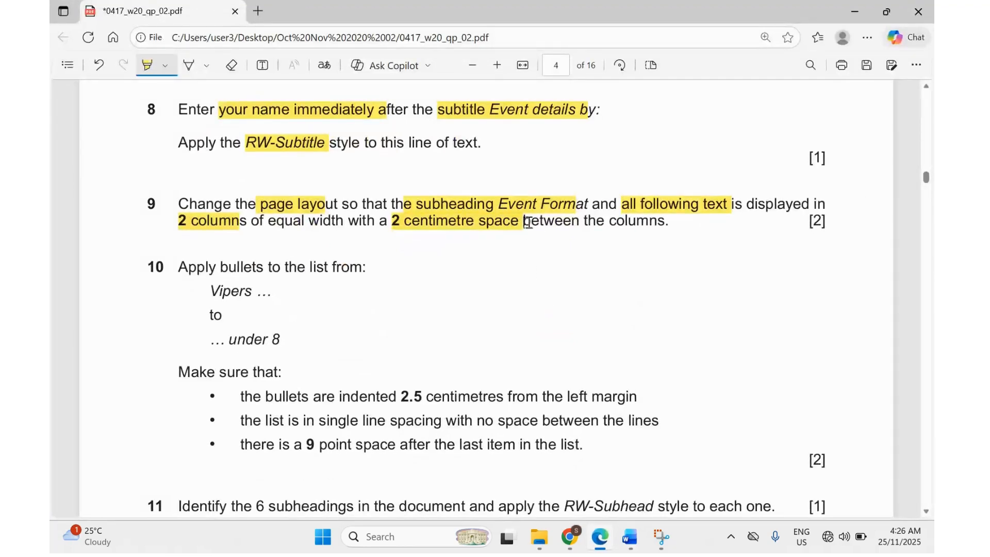
scroll(396, 308, down, 1)
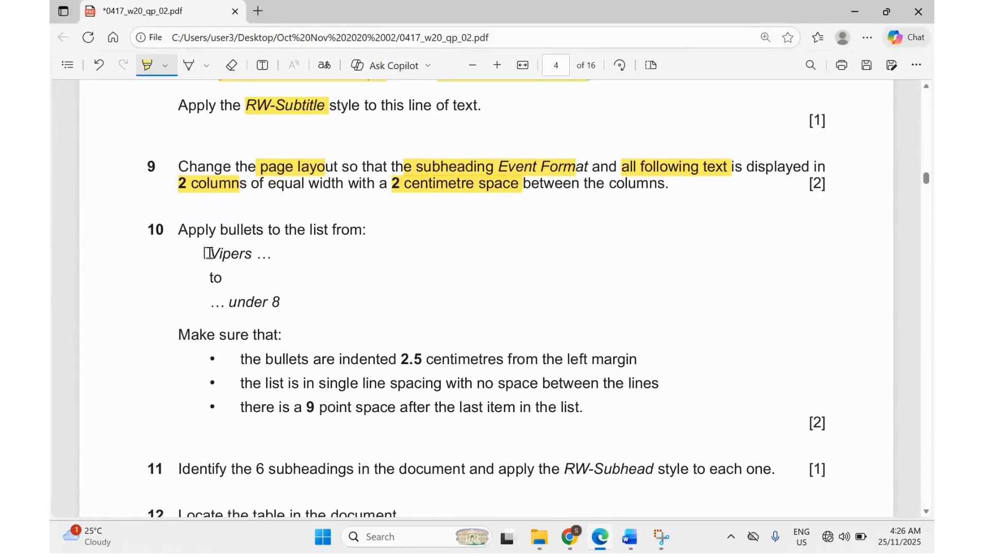
drag(207, 253, 283, 309)
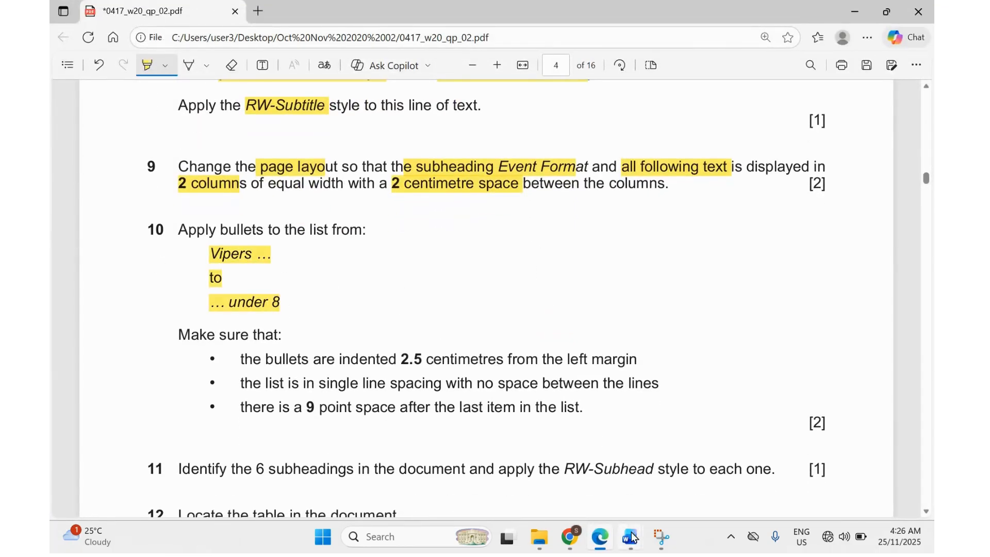
mouse_move(630, 538)
click(712, 493)
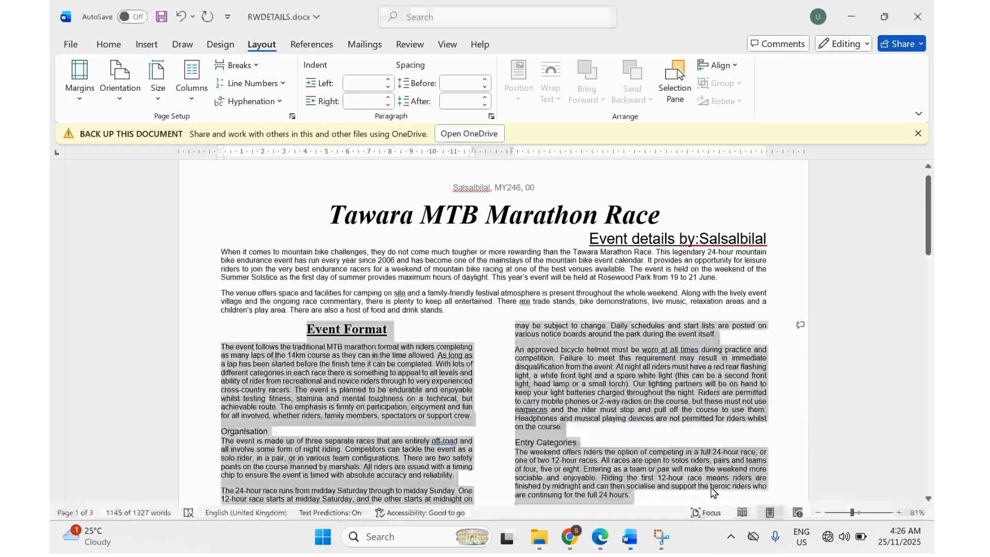
Apply bullets to the four junior race lines, Vipers – under 16 through Coyotes – under 8.
scroll(438, 376, down, 10)
scroll(438, 376, down, 4)
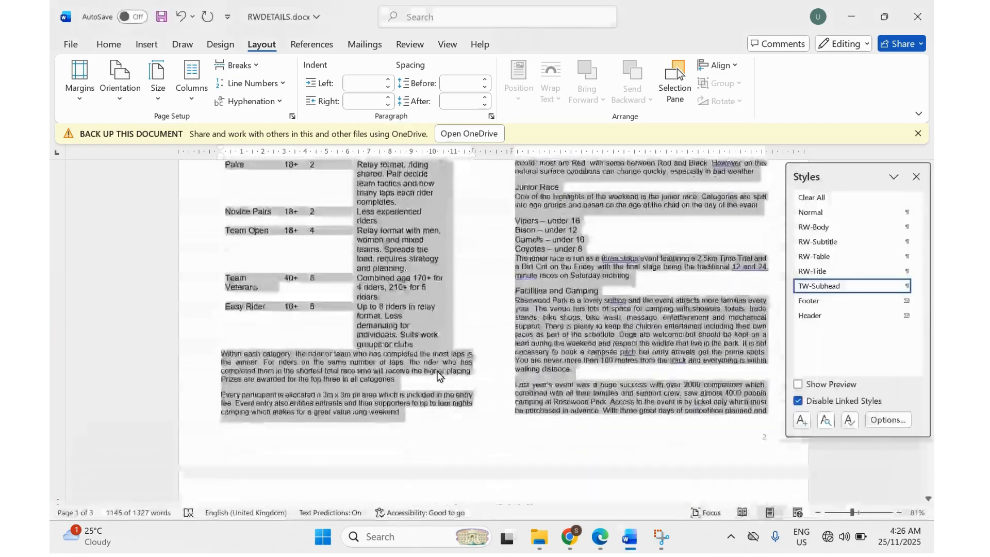
click(543, 253)
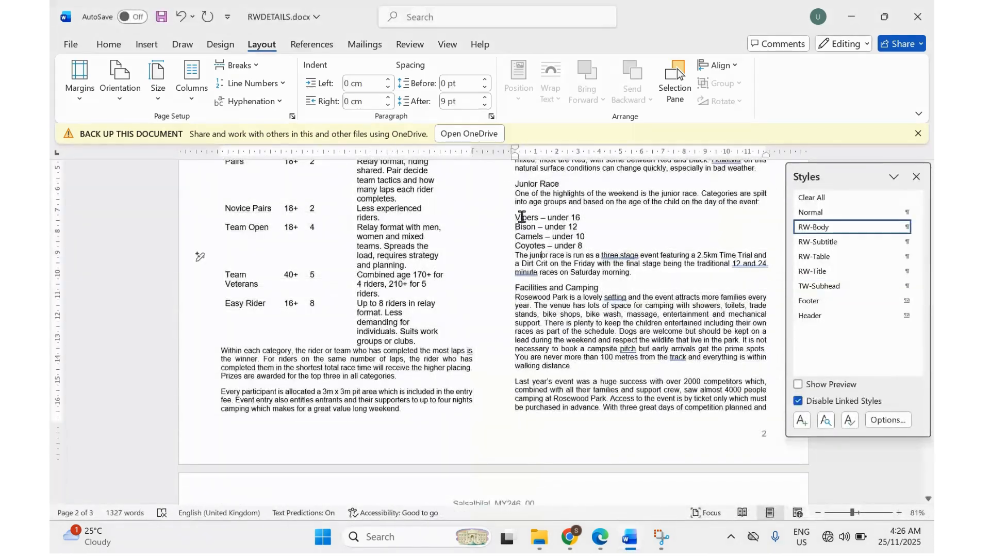
drag(515, 217, 584, 247)
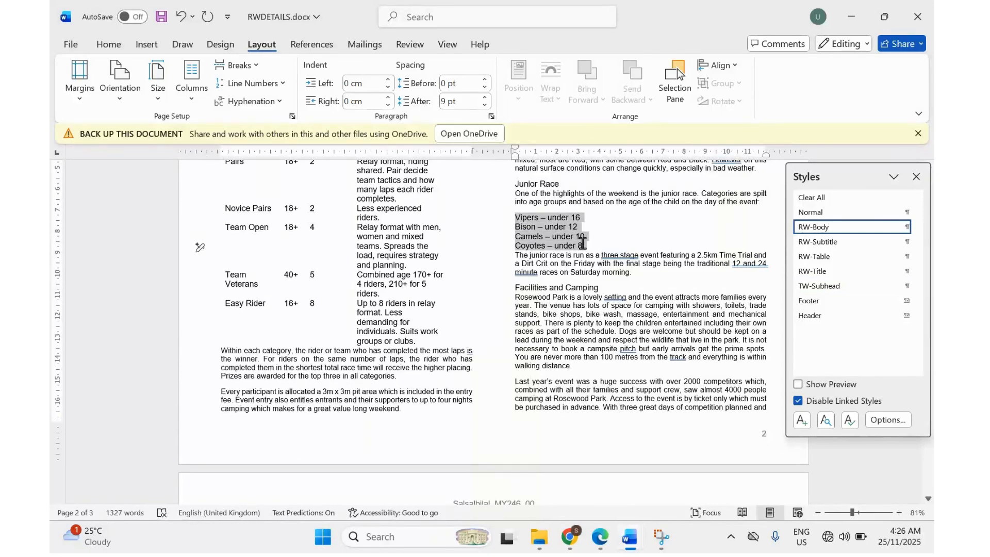
click(815, 212)
click(110, 45)
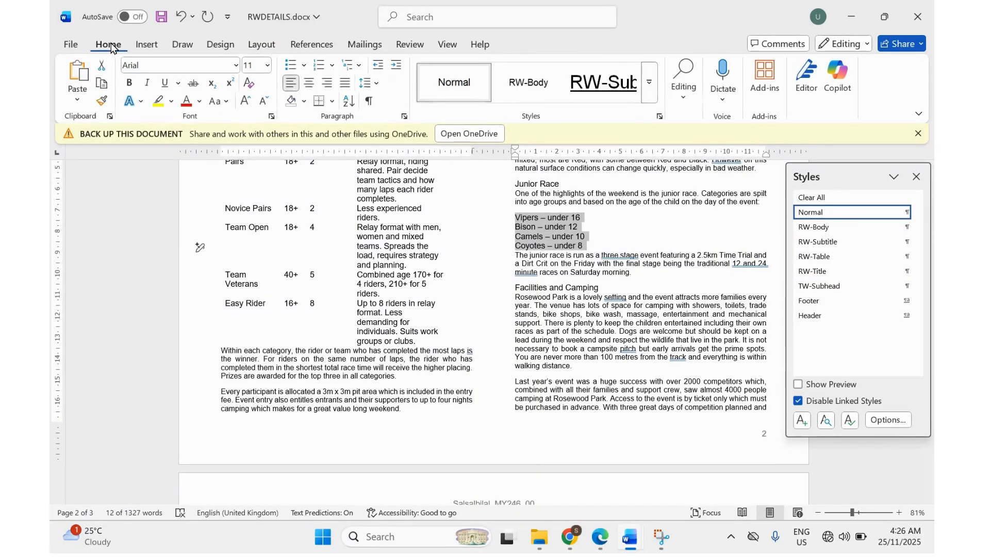
click(290, 65)
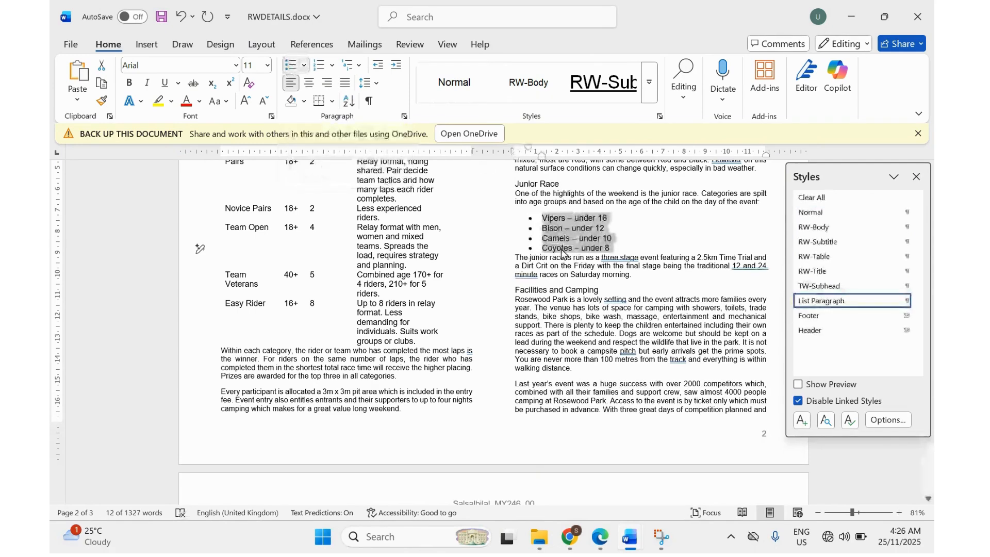
Highlight question 10's '2.5 centimetres', 'indented', 'left margin' and single line spacing wording.
click(599, 536)
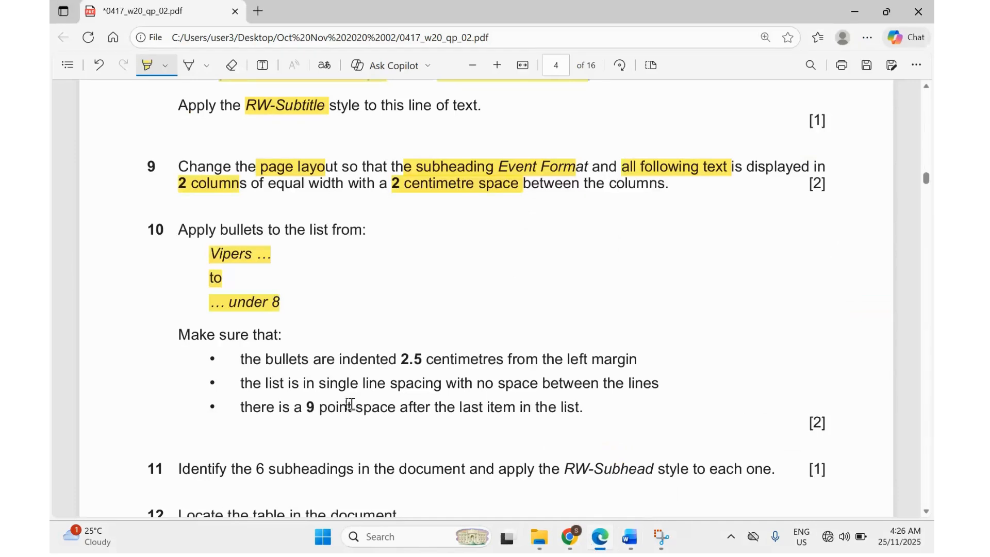
scroll(330, 402, down, 1)
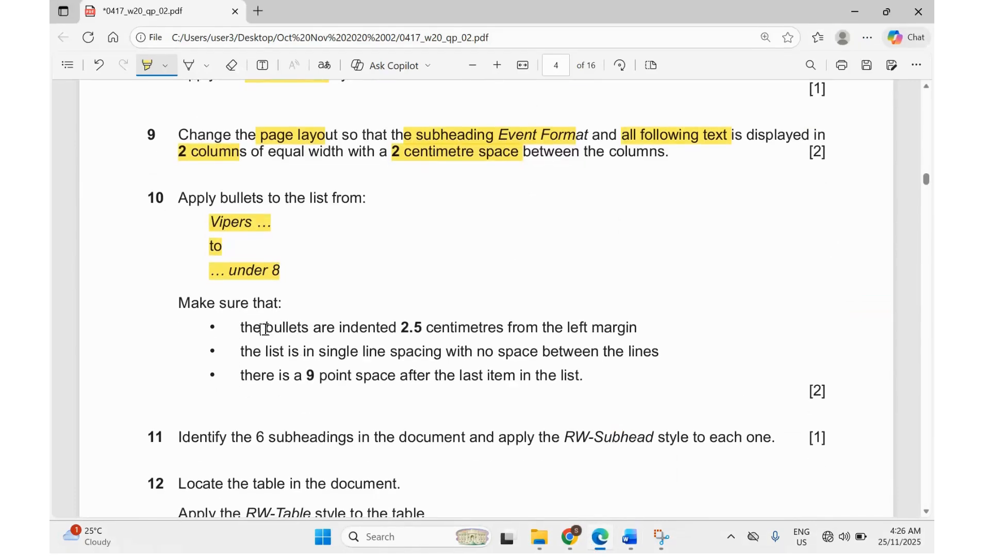
drag(397, 329, 458, 331)
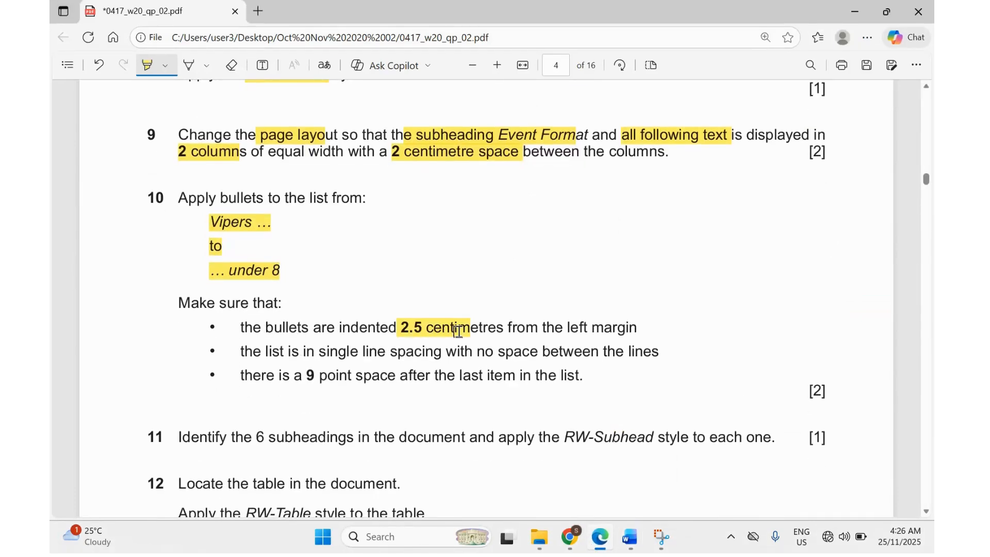
drag(344, 328, 378, 326)
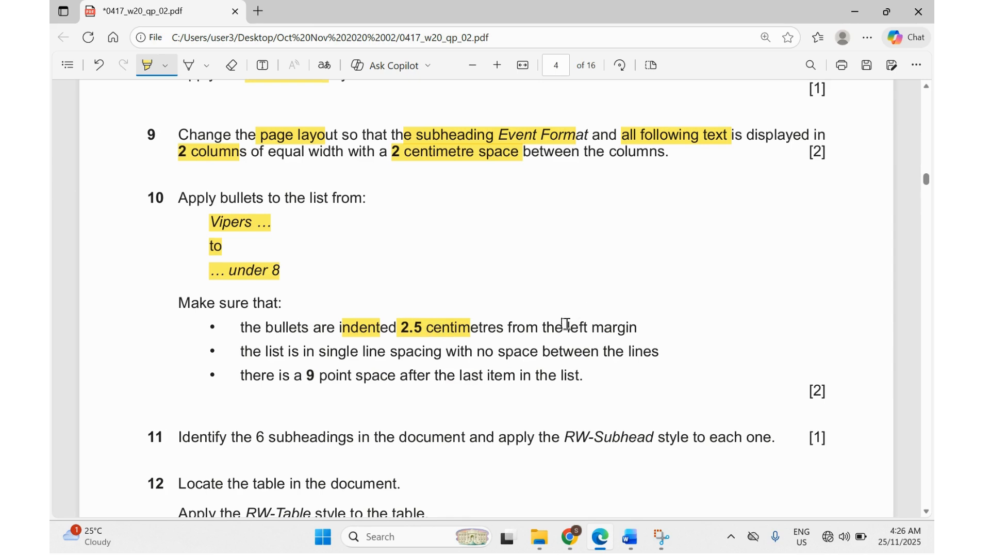
drag(566, 323, 614, 331)
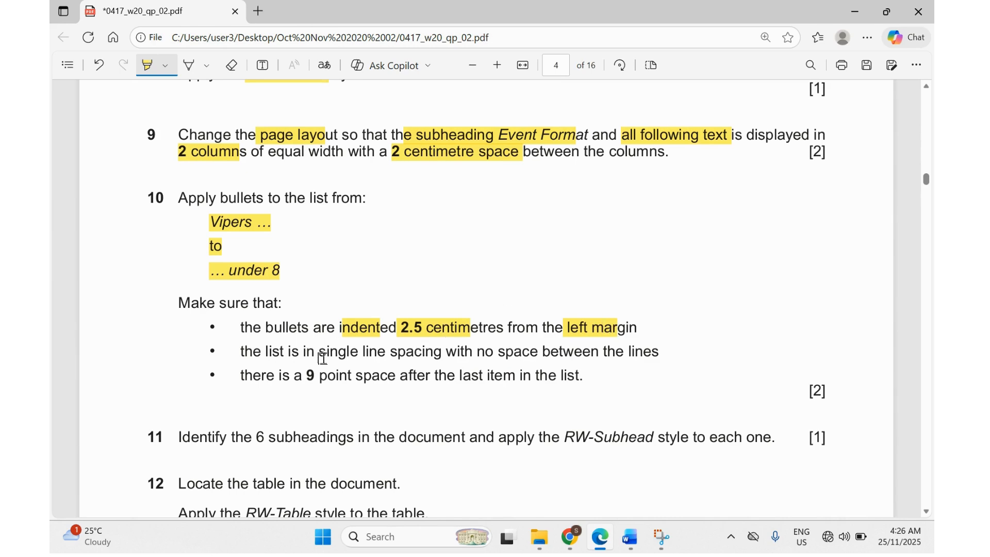
drag(315, 355, 651, 356)
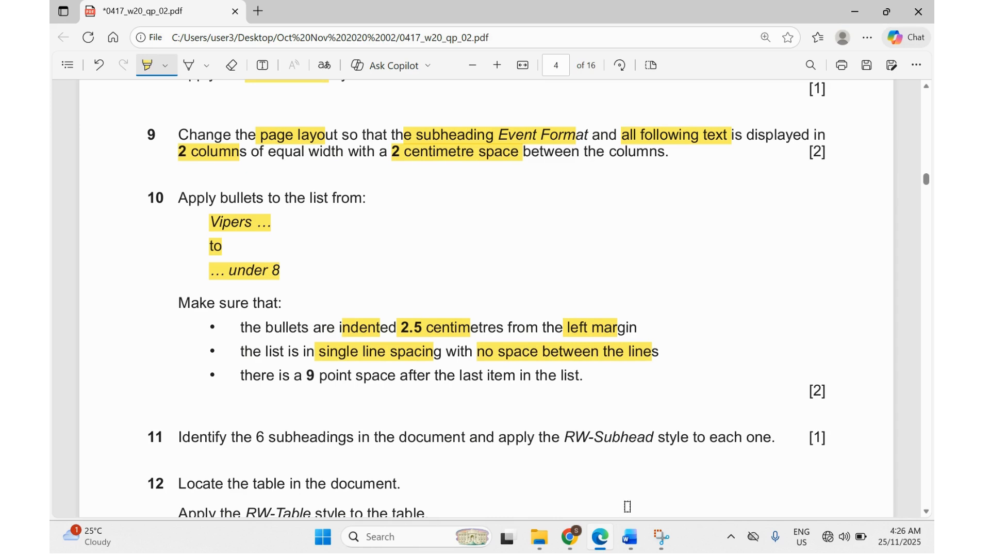
mouse_move(630, 537)
click(690, 485)
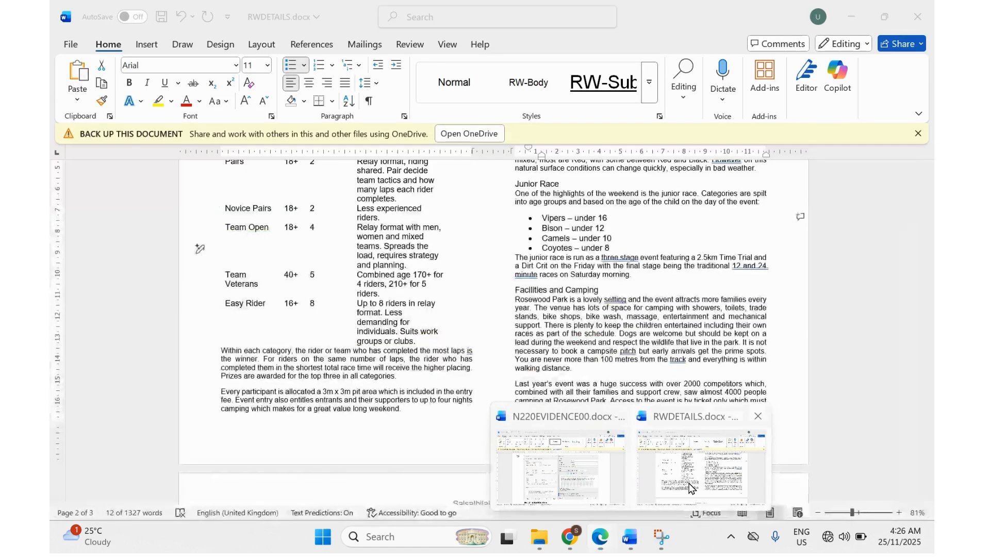
Set the bulleted junior race list's left indent to 2.5 cm in the Paragraph dialog.
right_click(566, 239)
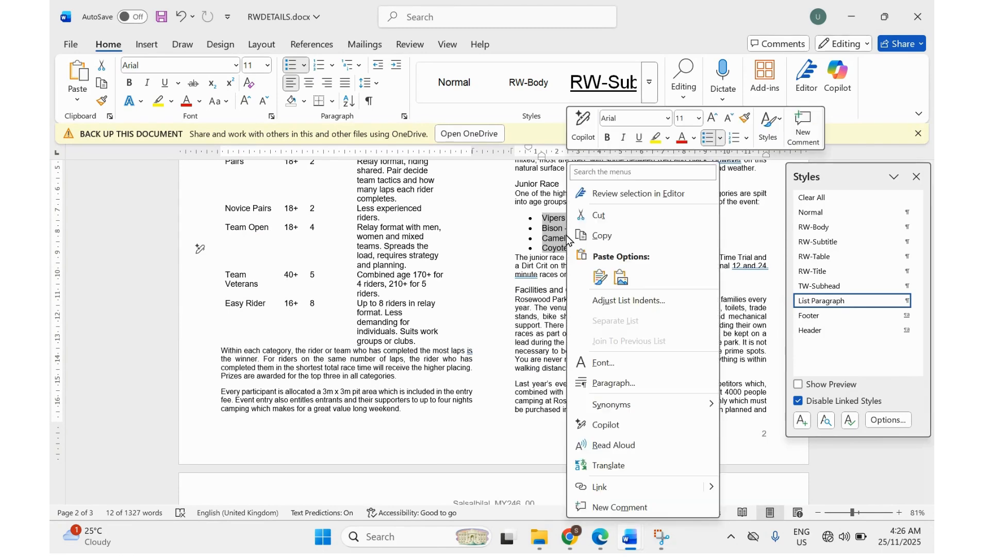
click(609, 388)
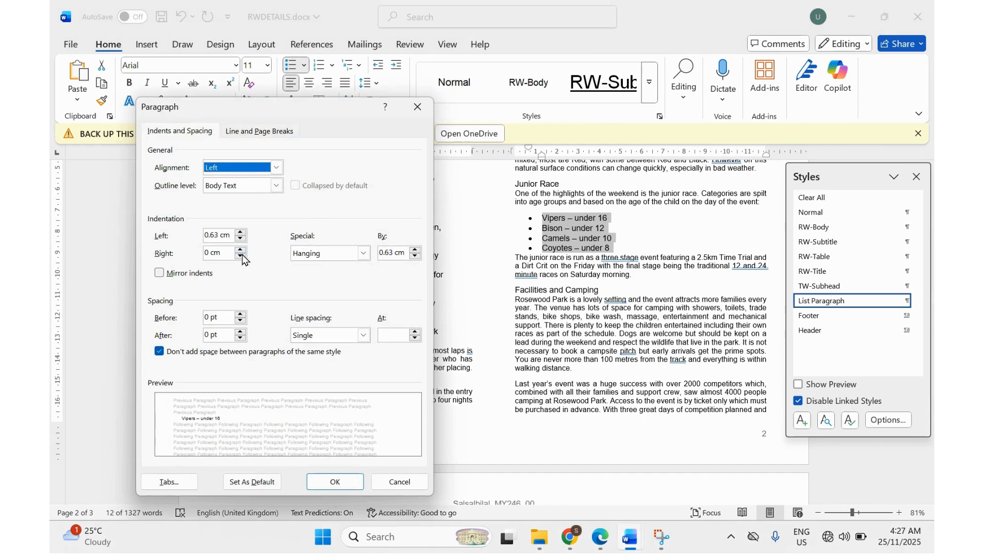
double_click(212, 235)
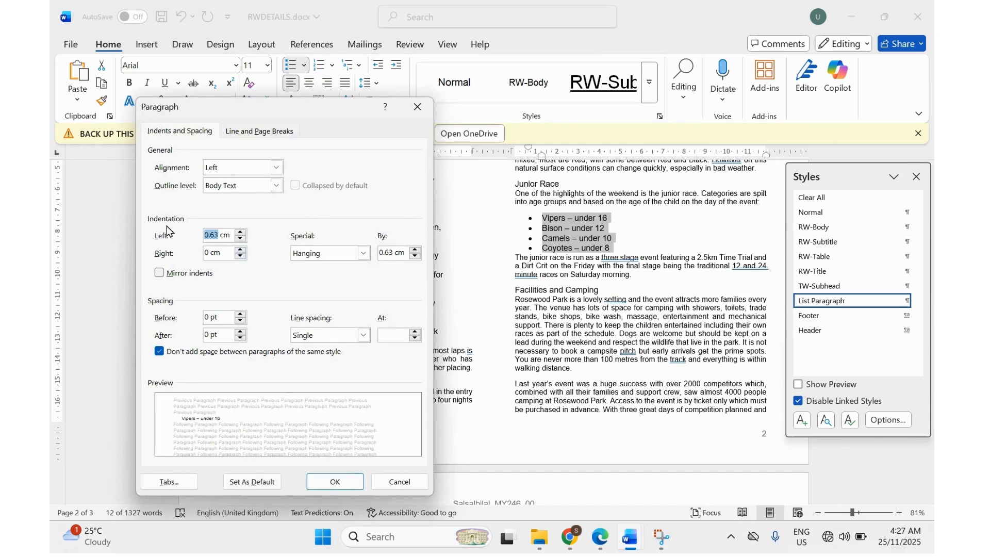
click(598, 536)
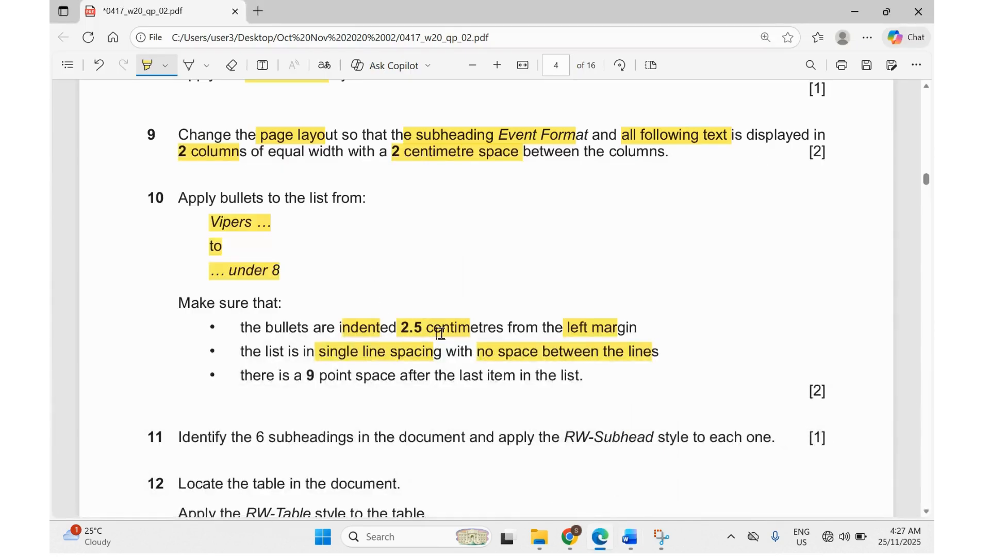
click(602, 537)
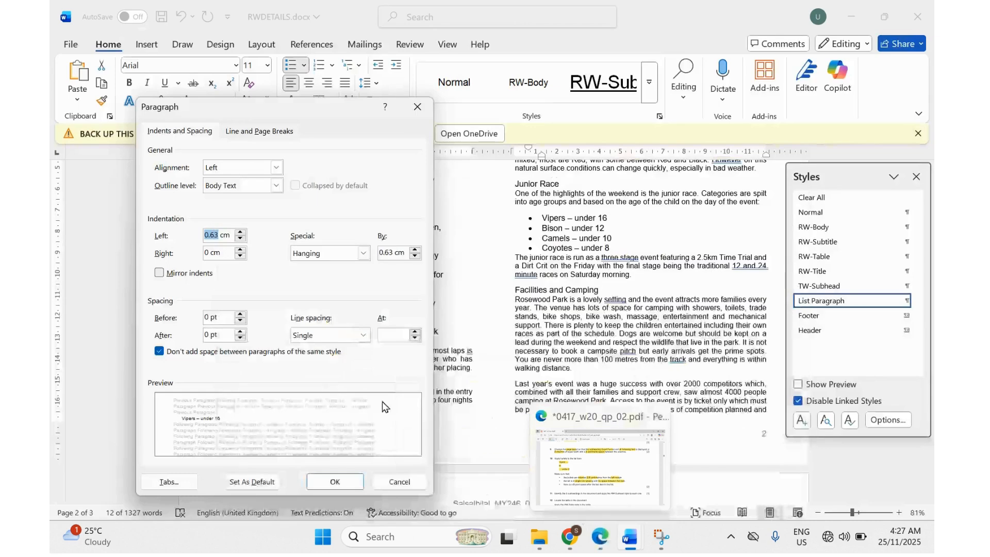
text(2.5)
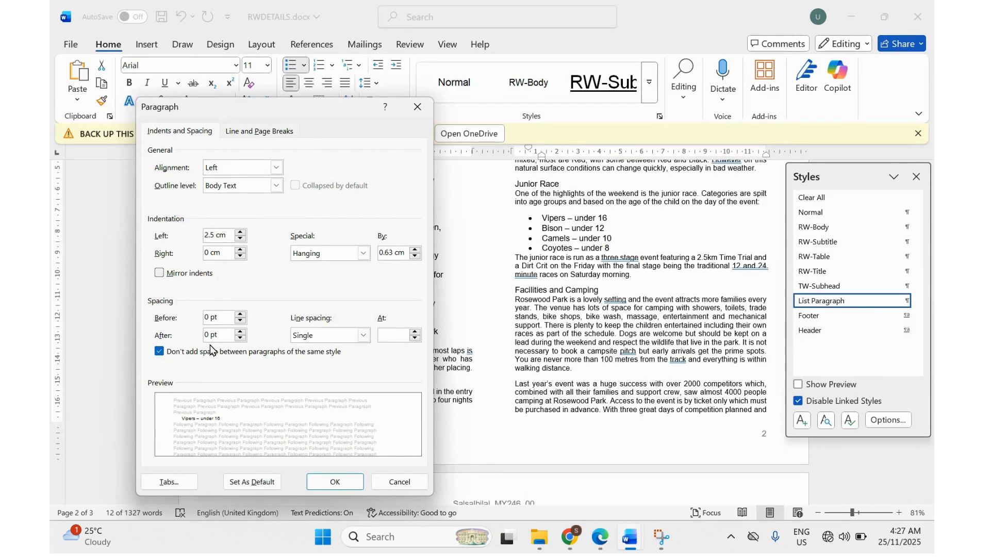
click(318, 490)
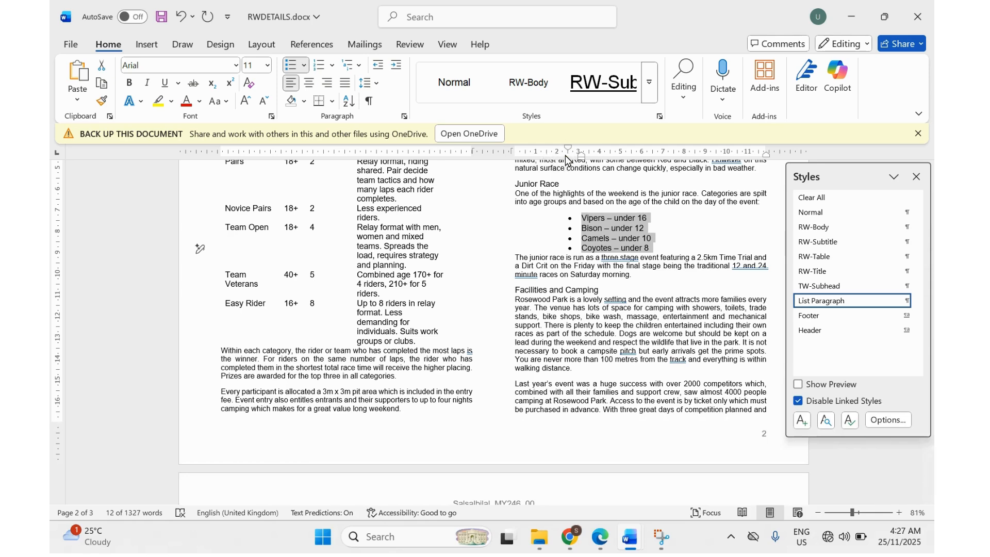
click(436, 47)
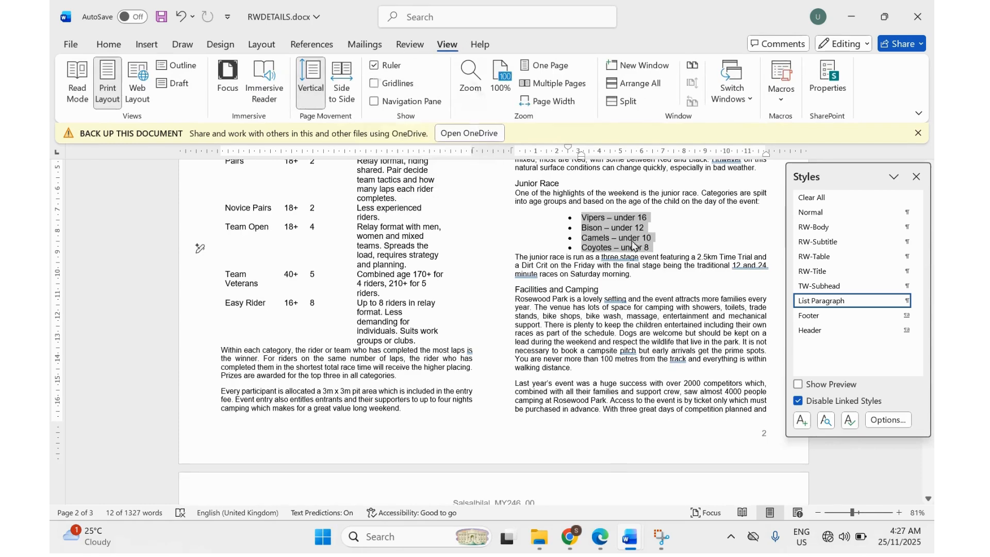
Highlight the 9 point space and last item requirements in the exam paper, then return to Word.
click(600, 537)
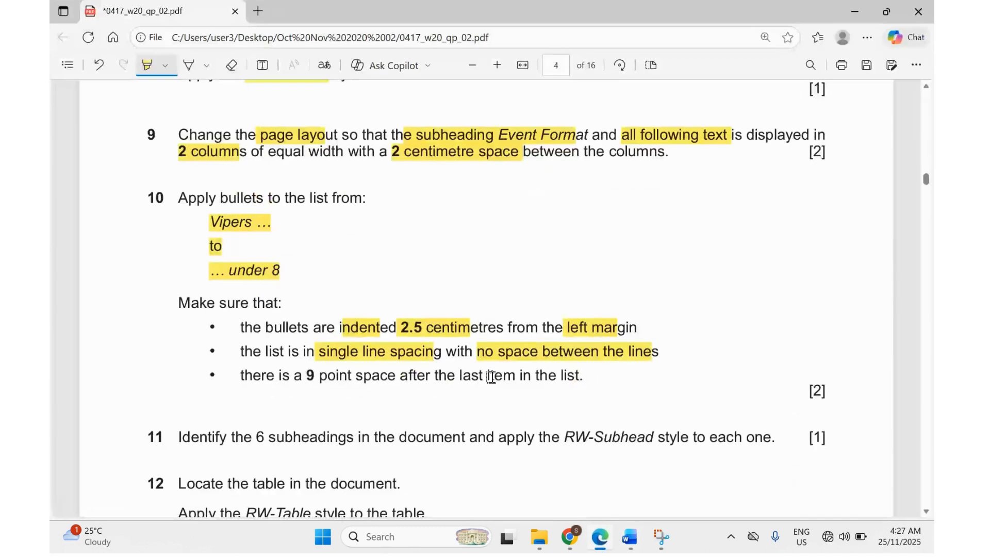
drag(308, 377, 387, 376)
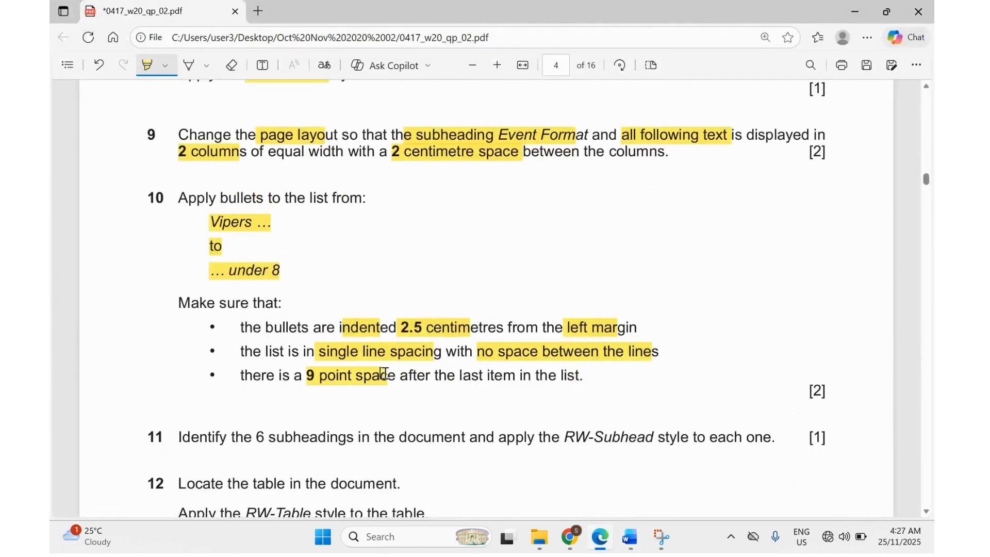
drag(460, 378, 503, 379)
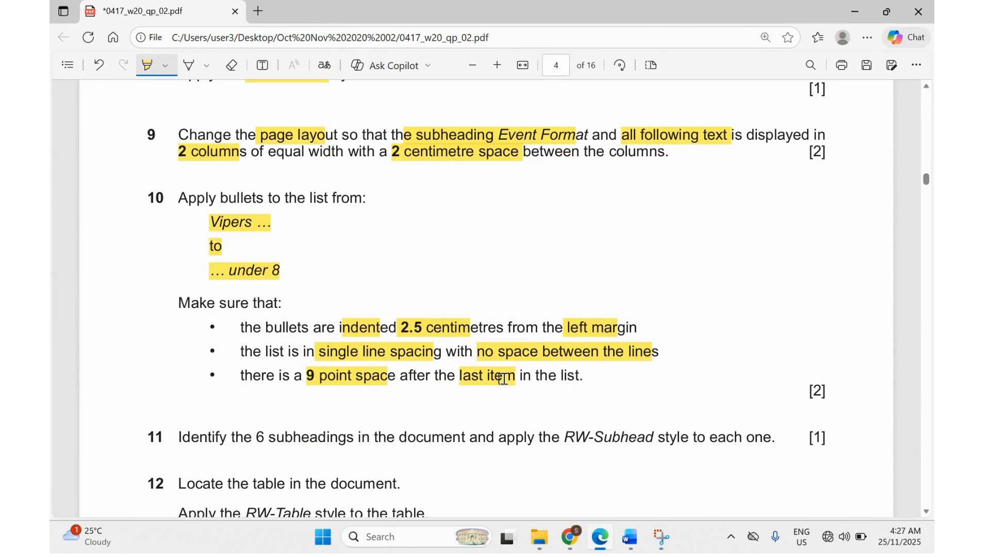
mouse_move(629, 536)
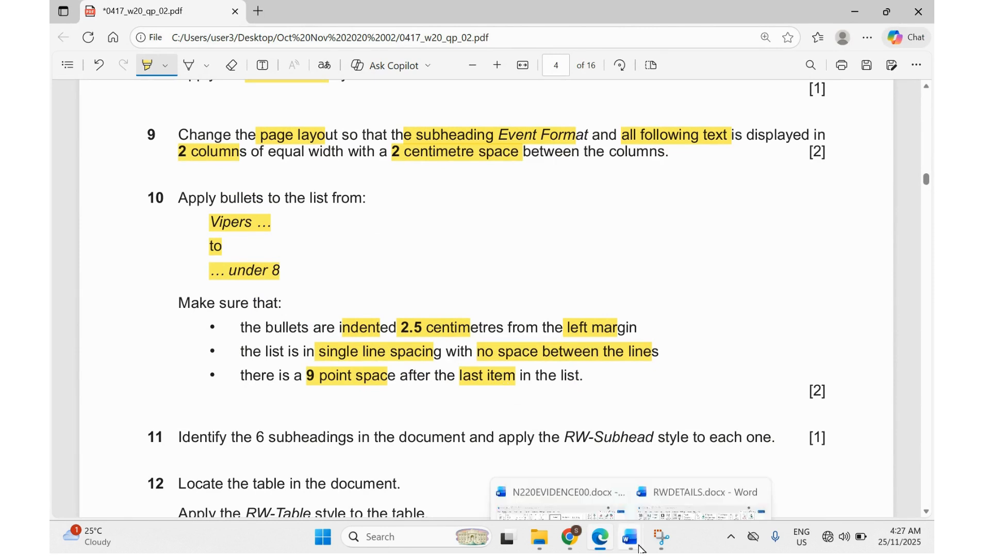
click(685, 476)
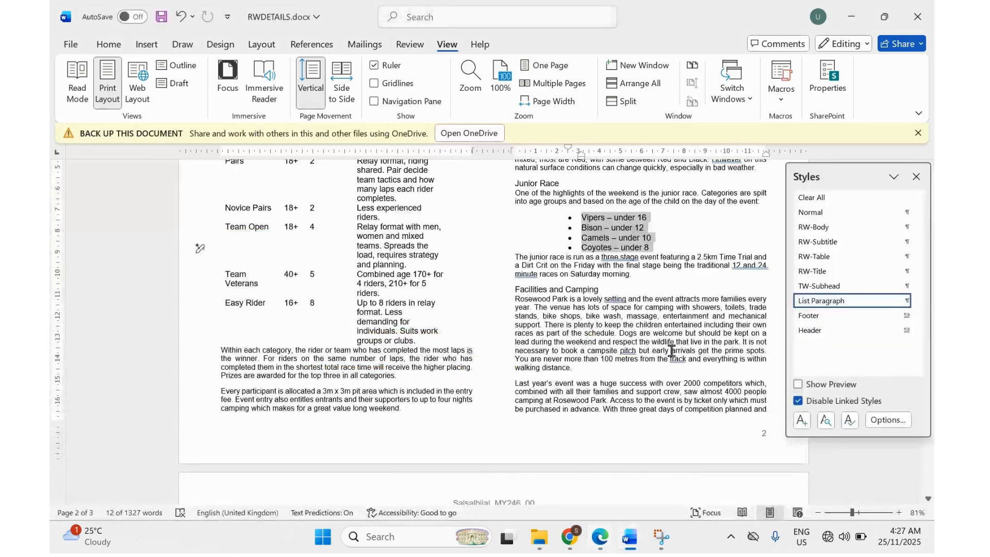
Give the Coyotes – under 8 line 9 pt spacing after in the Paragraph dialog.
click(585, 244)
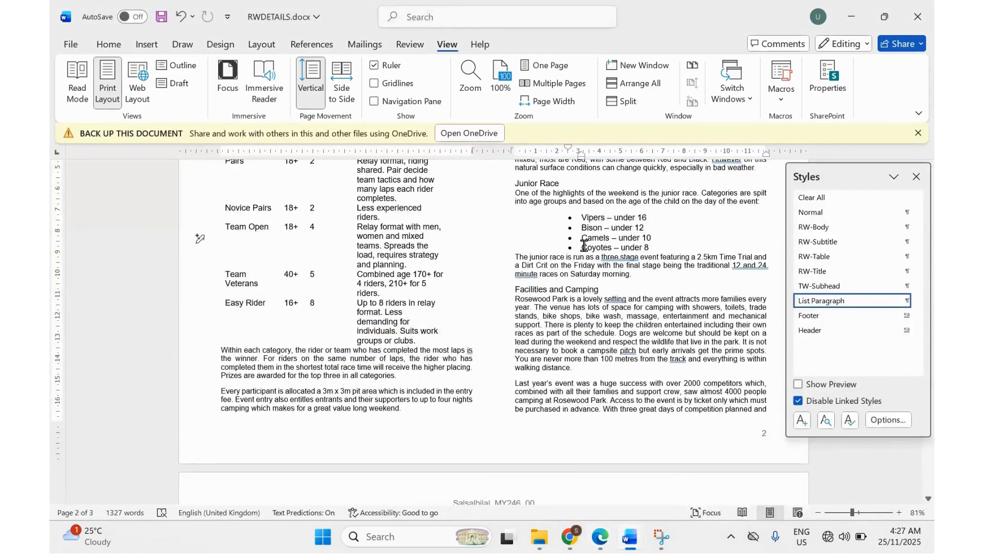
drag(585, 244, 642, 247)
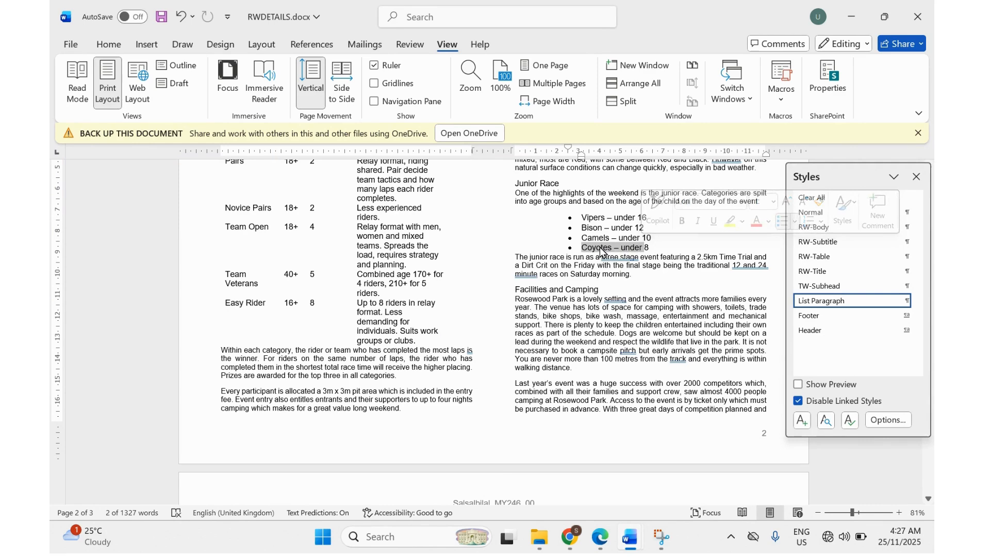
right_click(600, 251)
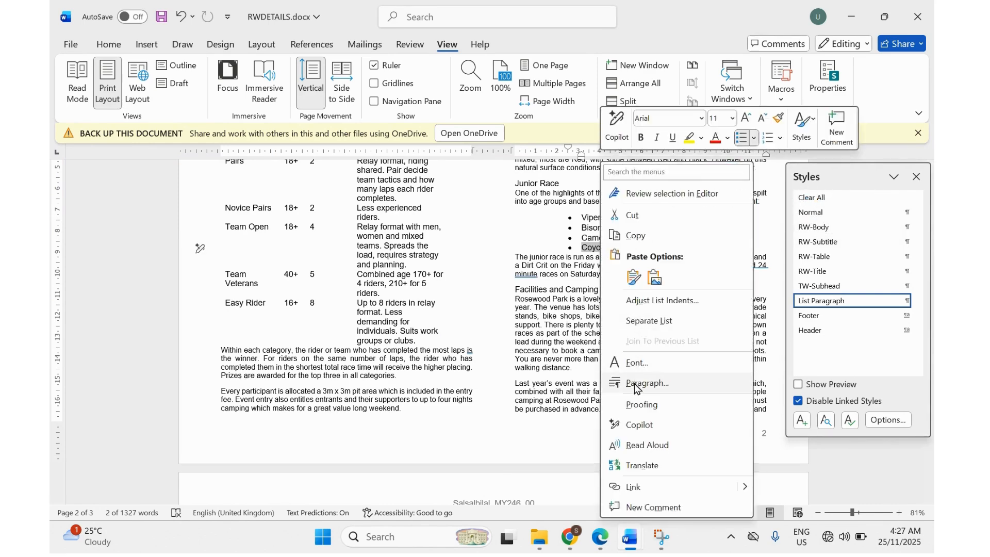
click(635, 385)
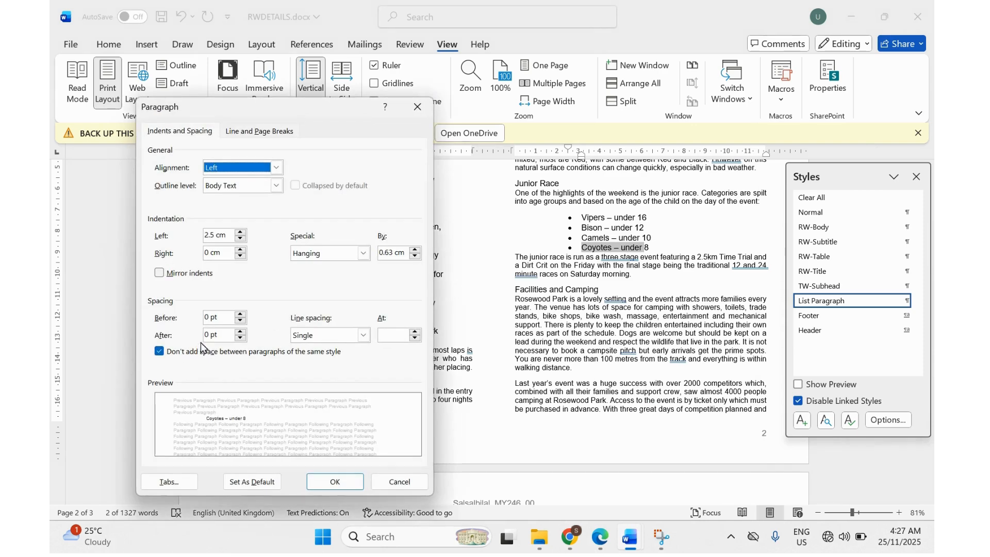
double_click(207, 335)
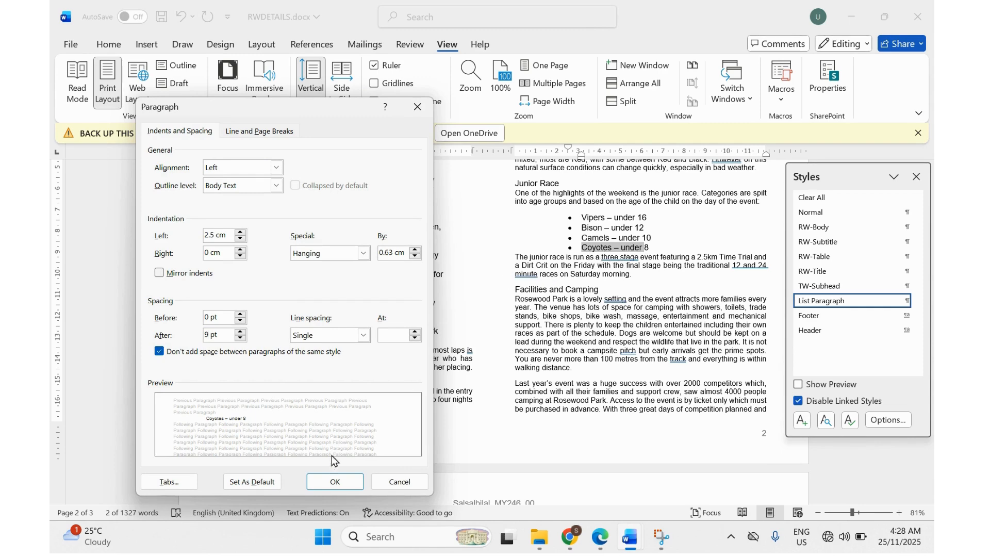
click(335, 481)
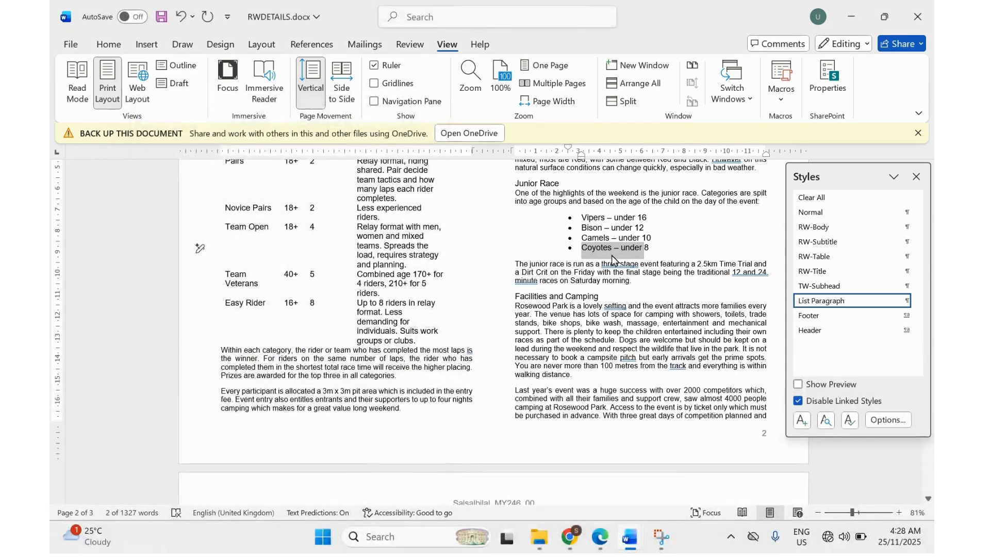
click(596, 547)
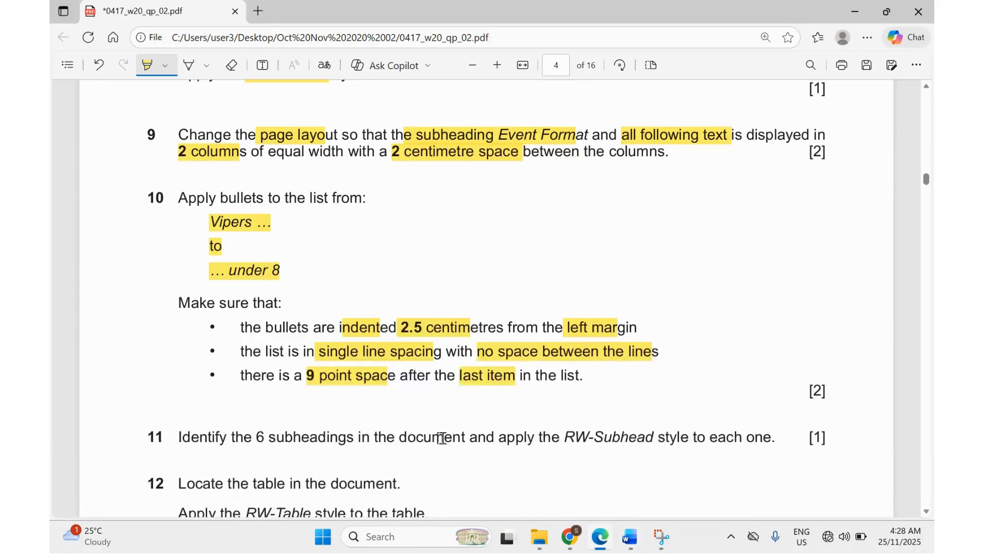
Highlight '6 subheadings' and 'RW-Subhead' in task 11, then return to RWDETAILS.
key(super+Tab)
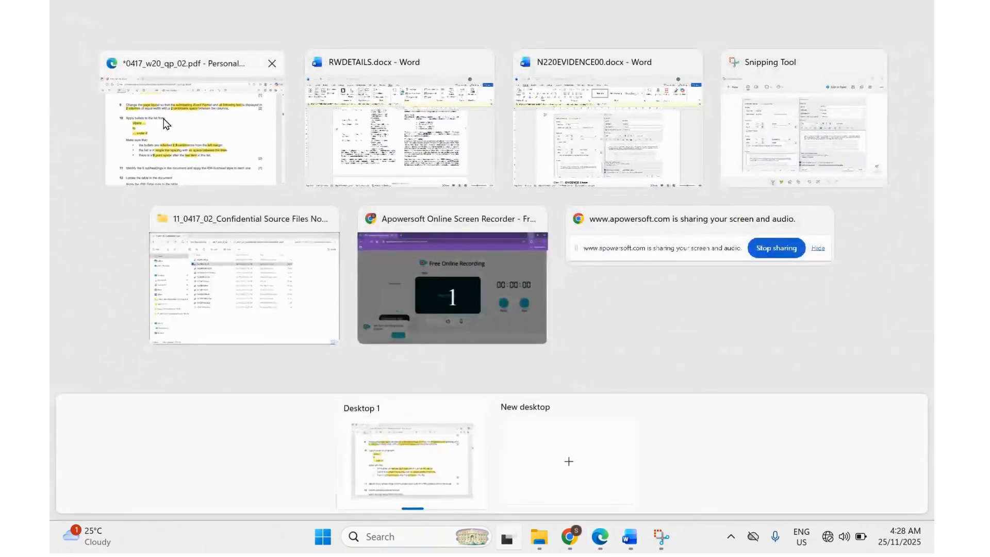
click(164, 124)
scroll(340, 325, down, 3)
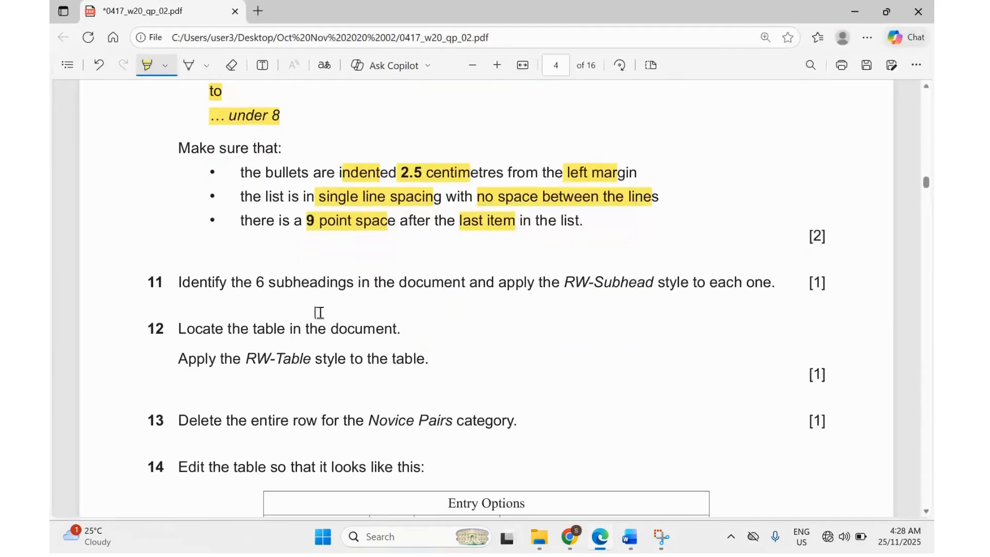
drag(256, 283, 346, 282)
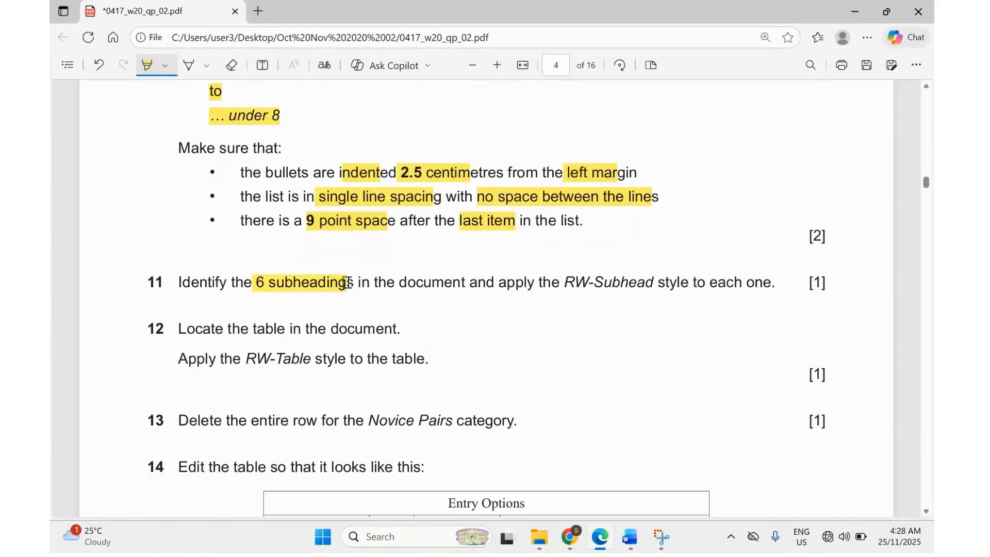
drag(561, 284, 660, 281)
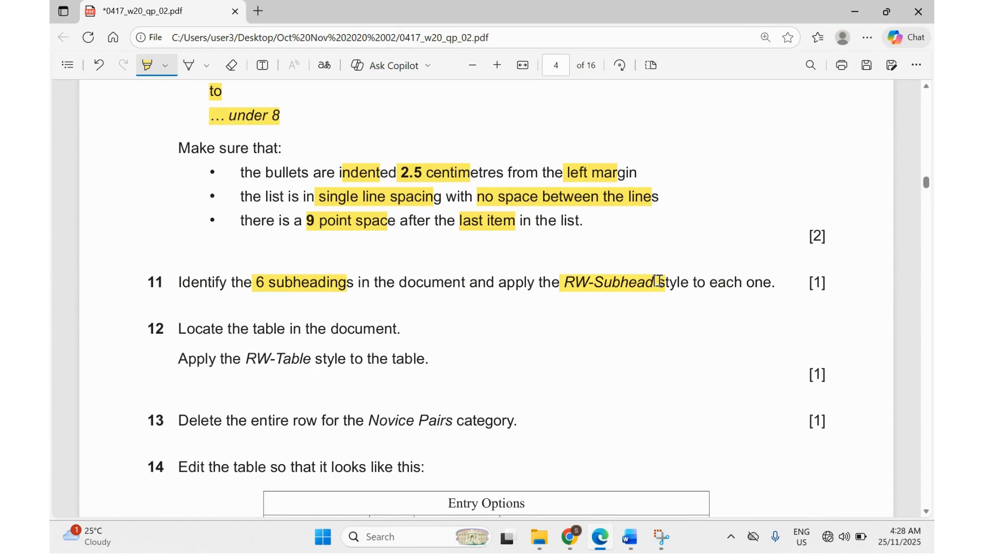
mouse_move(628, 538)
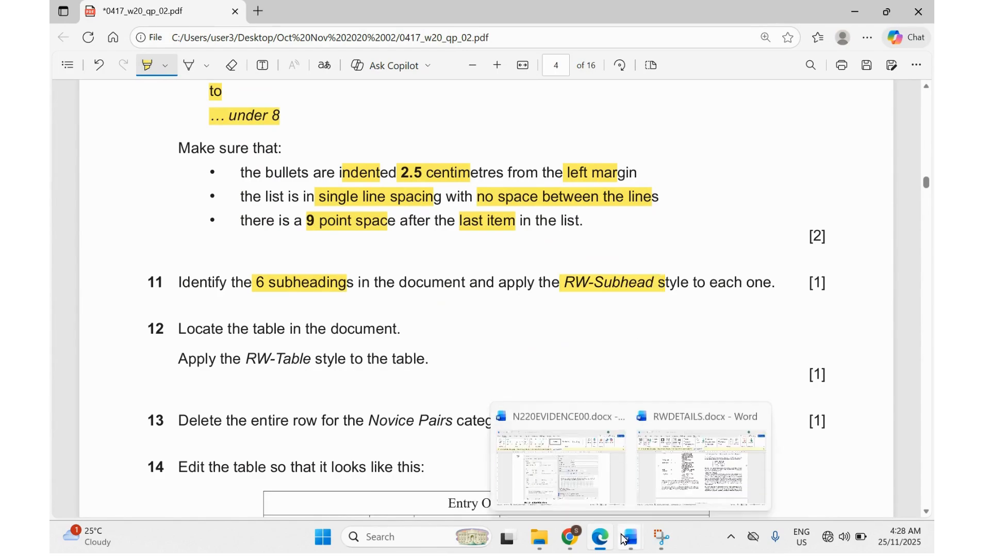
click(678, 474)
scroll(488, 336, up, 10)
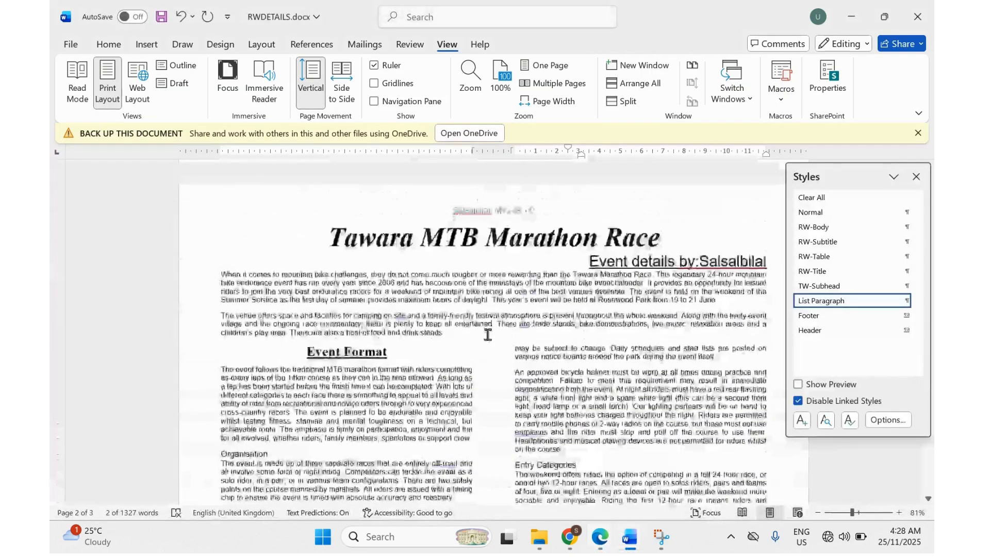
scroll(487, 335, down, 1)
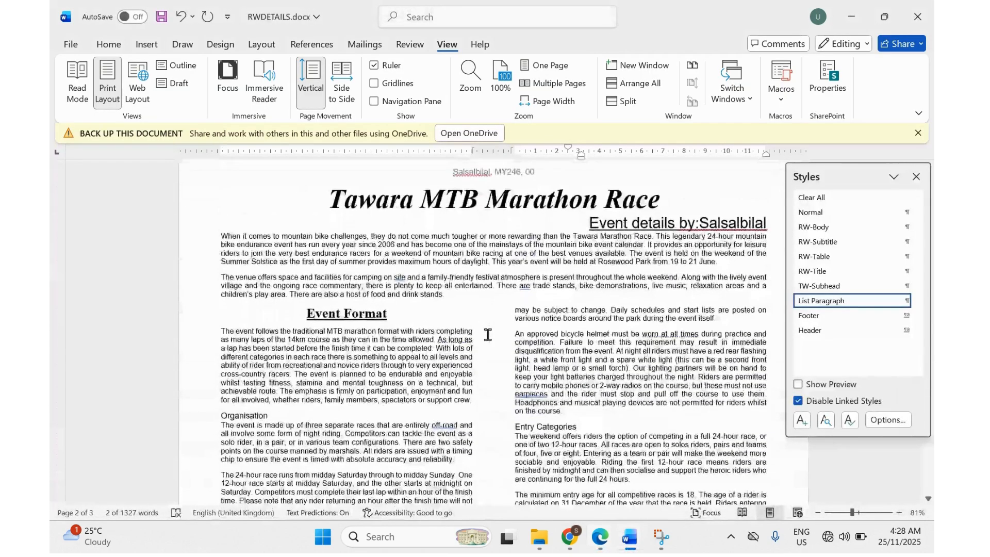
click(603, 548)
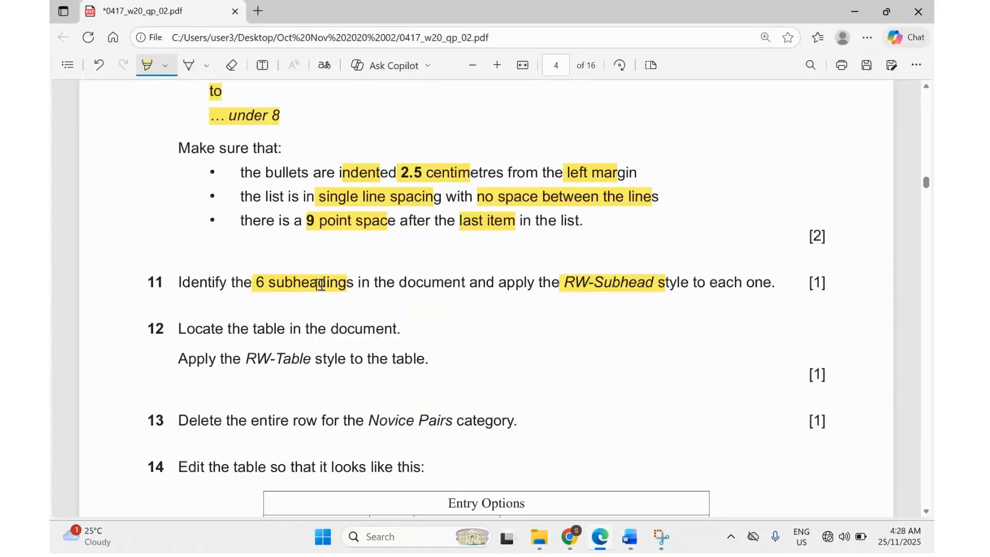
click(630, 537)
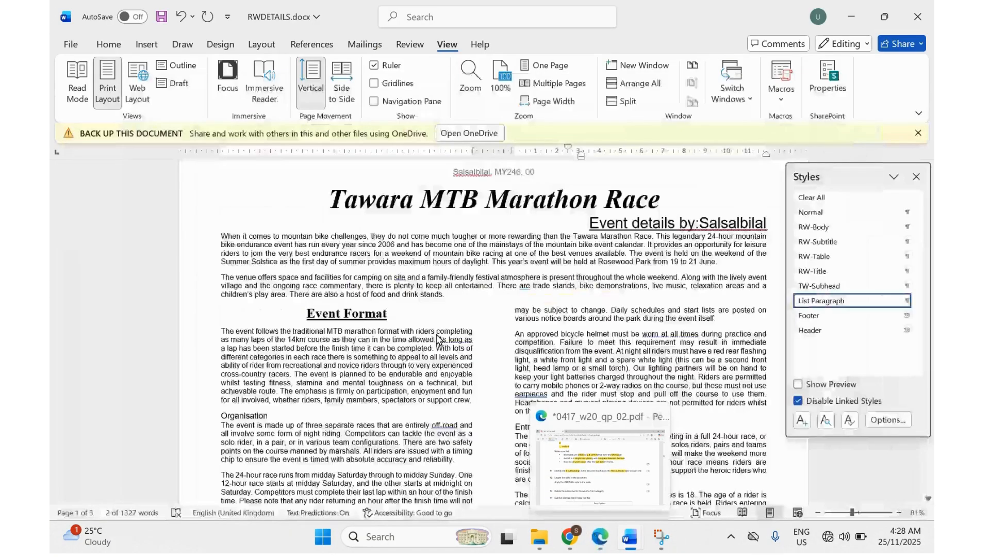
Apply the TW-Subhead style to the Organisation and Entry Categories subheadings.
scroll(224, 315, down, 3)
drag(220, 311, 269, 316)
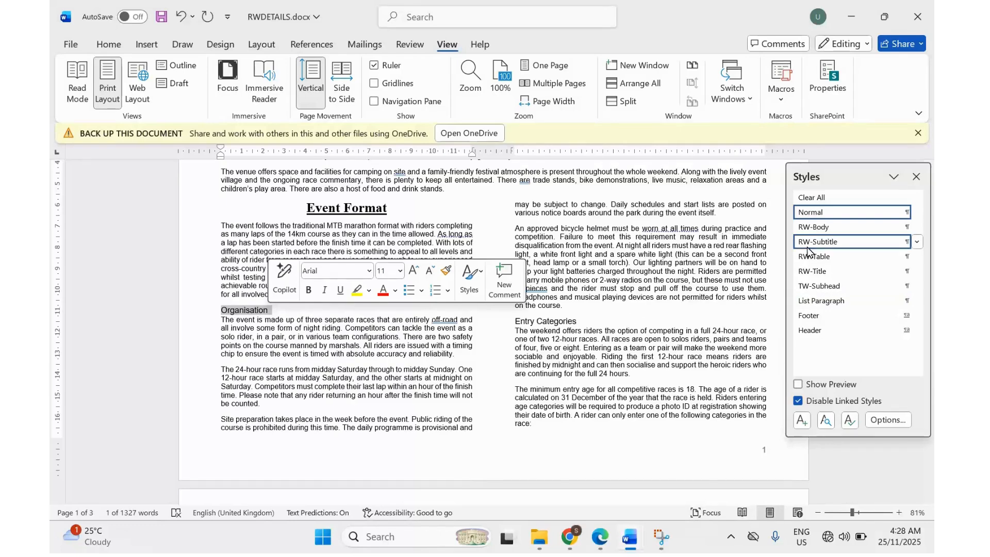
click(818, 286)
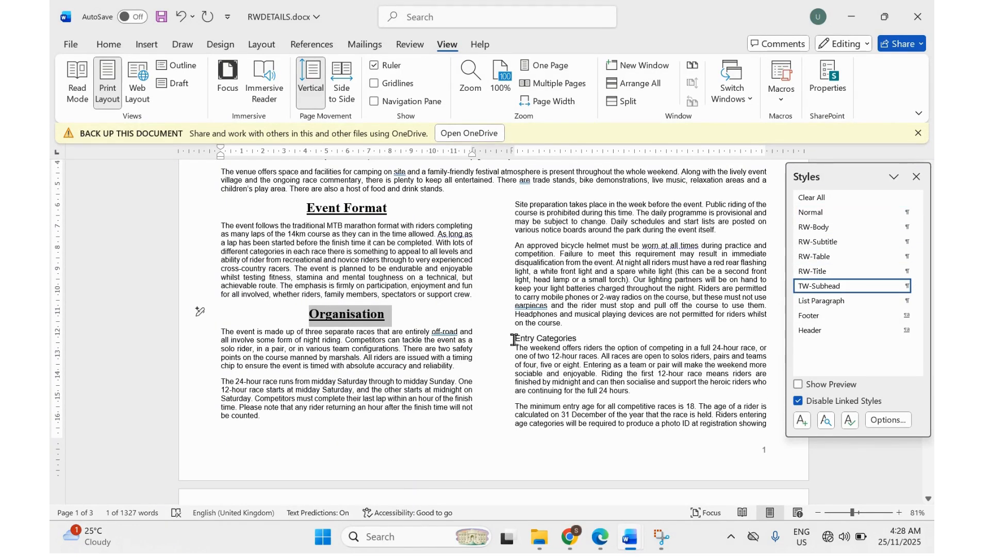
drag(514, 339, 578, 340)
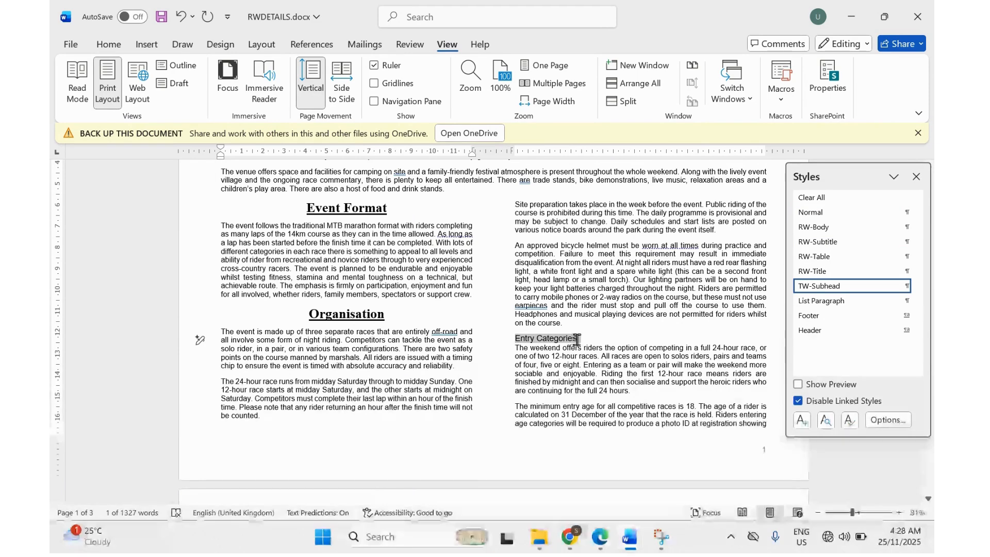
click(841, 290)
scroll(596, 361, down, 5)
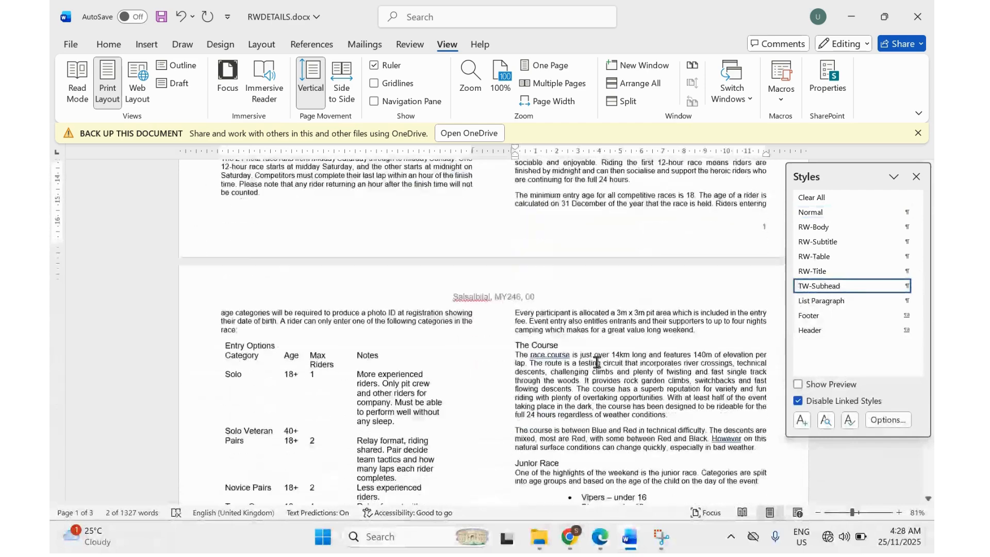
scroll(596, 363, down, 3)
Apply TW-Subhead to The Course, Junior Race and Facilities and Camping subheadings.
click(516, 210)
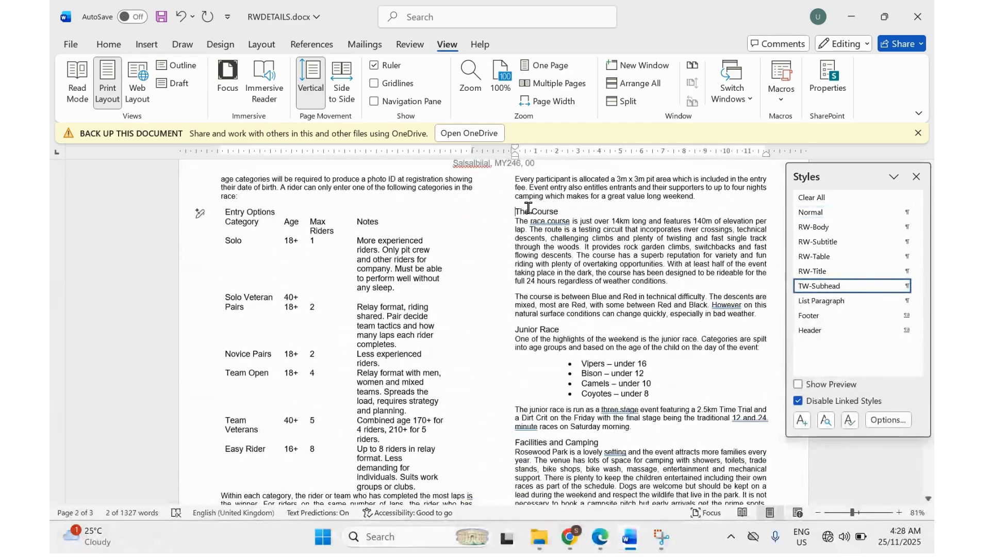
drag(528, 207, 564, 212)
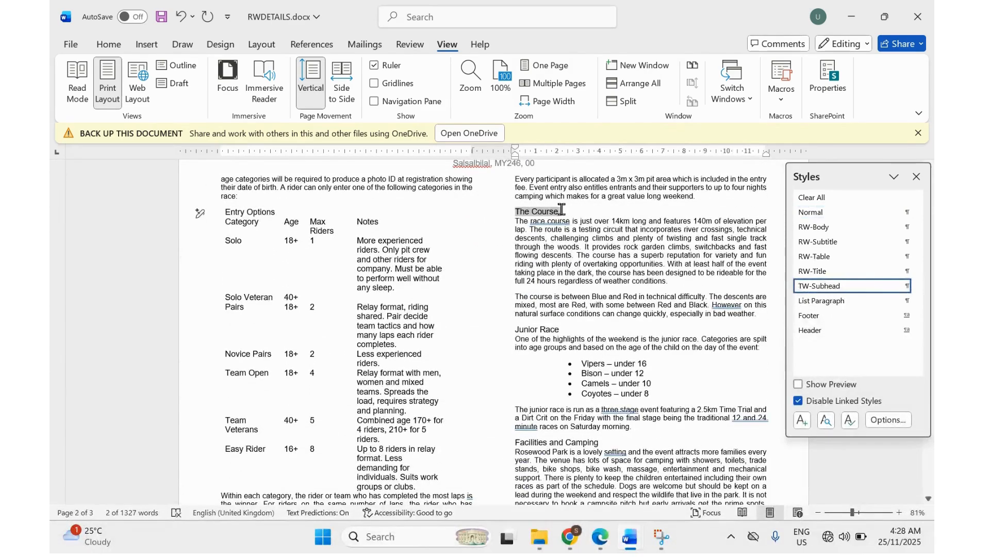
click(815, 289)
scroll(536, 345, down, 2)
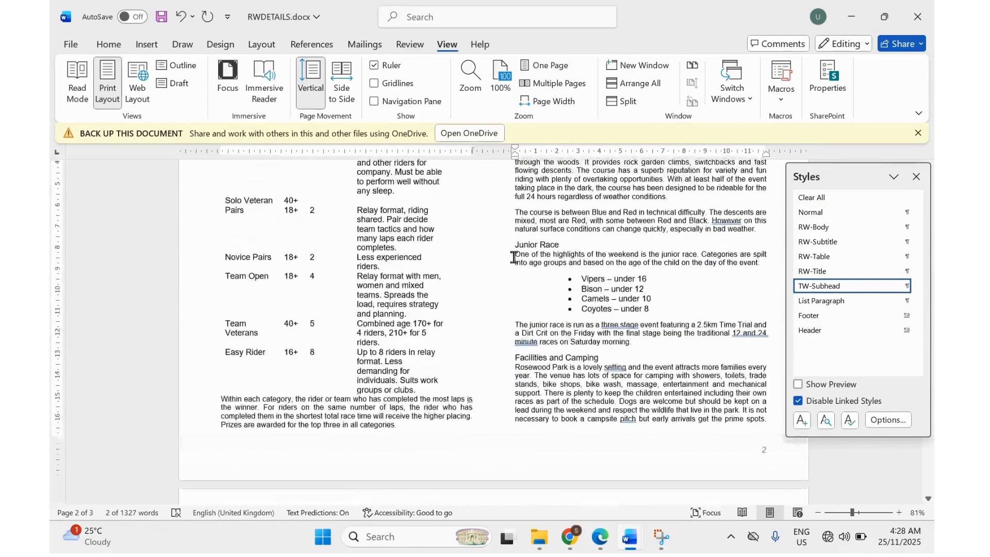
drag(516, 248, 564, 246)
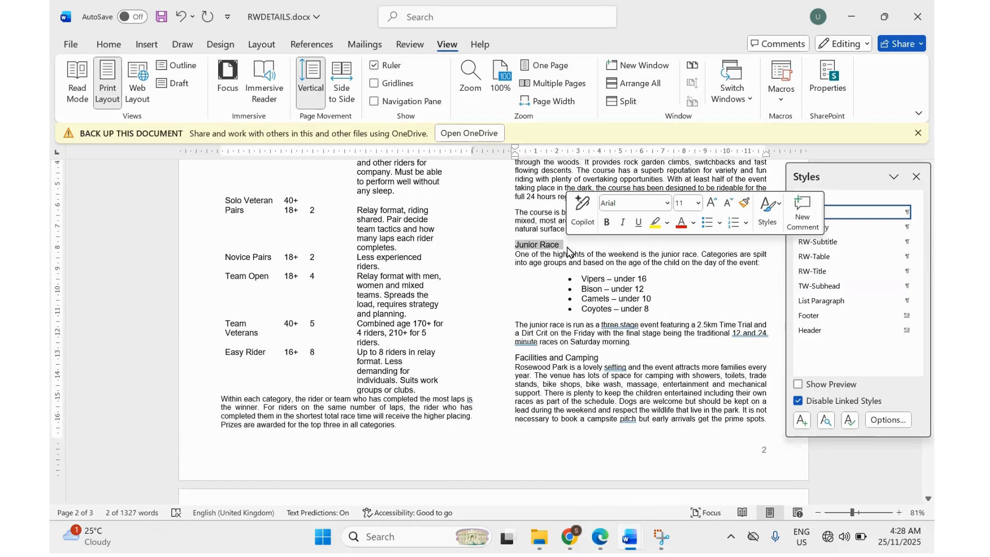
click(809, 287)
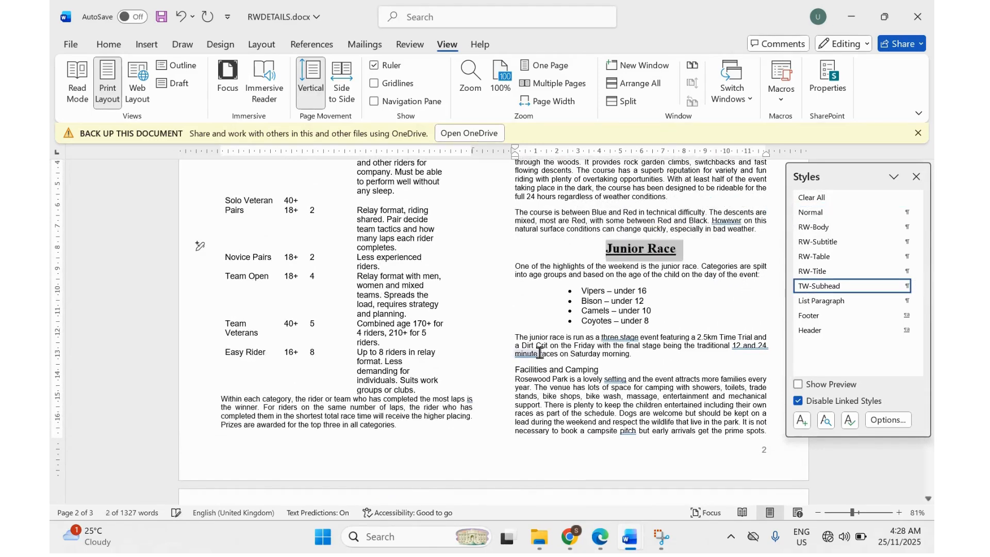
scroll(537, 351, down, 3)
scroll(539, 356, up, 2)
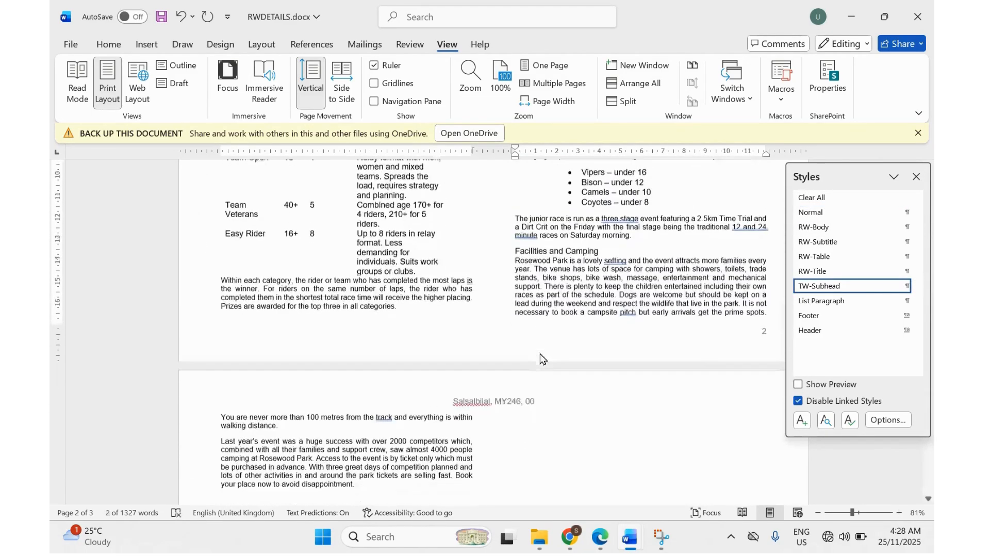
drag(514, 319, 601, 318)
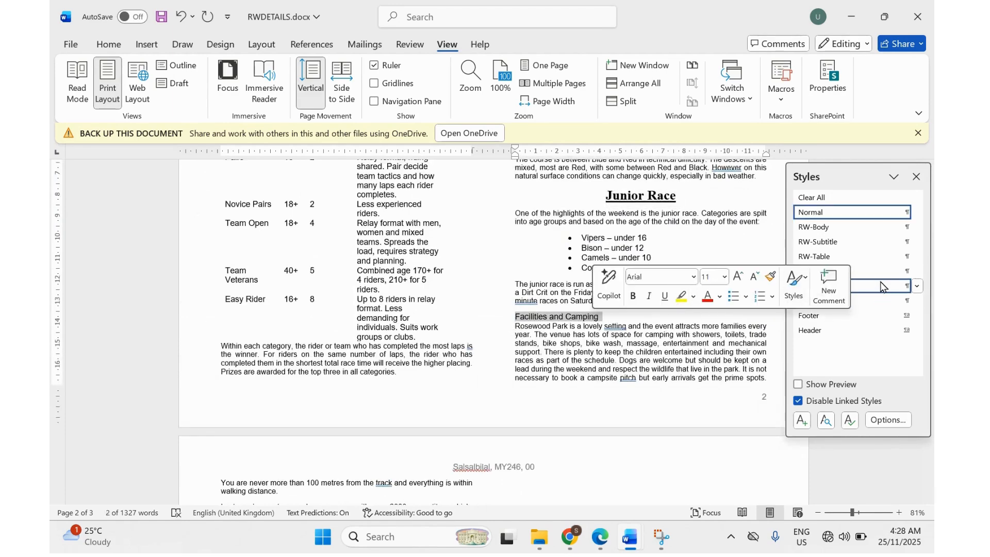
click(904, 289)
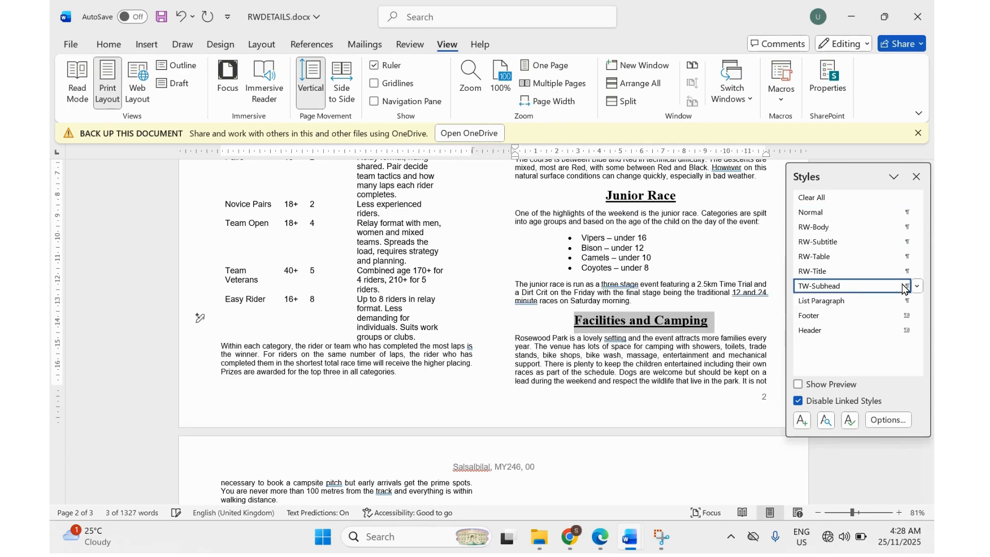
scroll(631, 310, down, 2)
scroll(632, 309, up, 15)
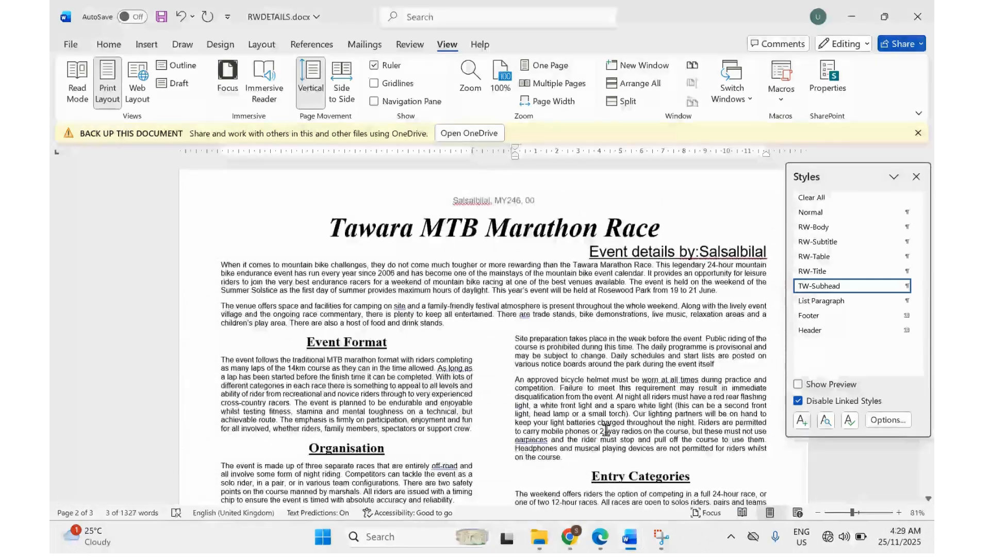
click(606, 547)
Highlight 'table' and 'RW-Table' in question 12 of the exam paper.
scroll(464, 384, down, 1)
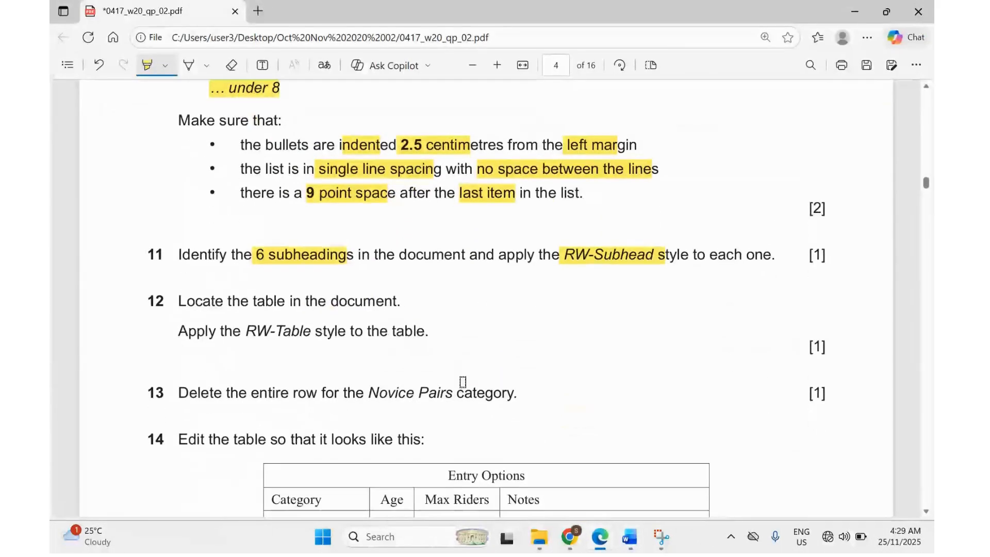
drag(249, 304, 286, 305)
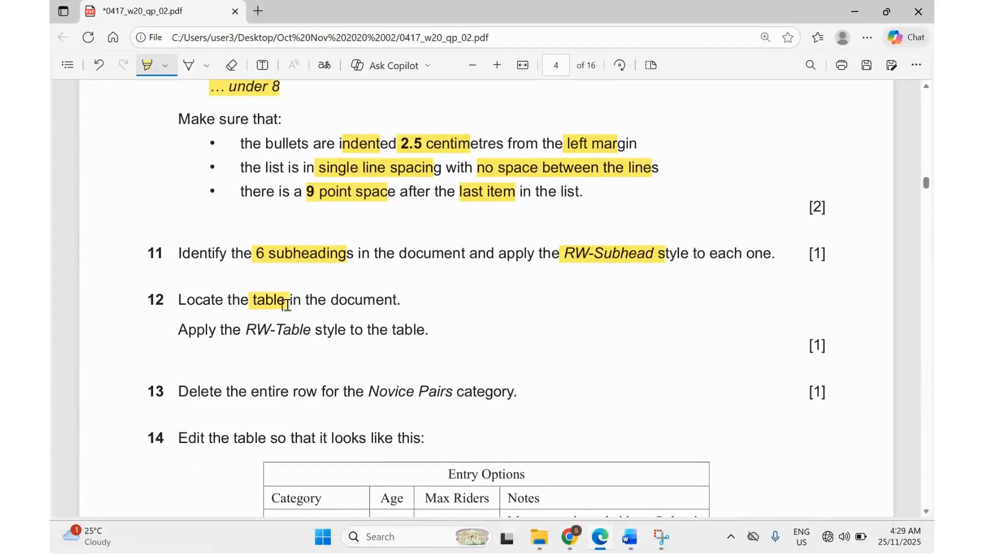
drag(243, 333, 317, 338)
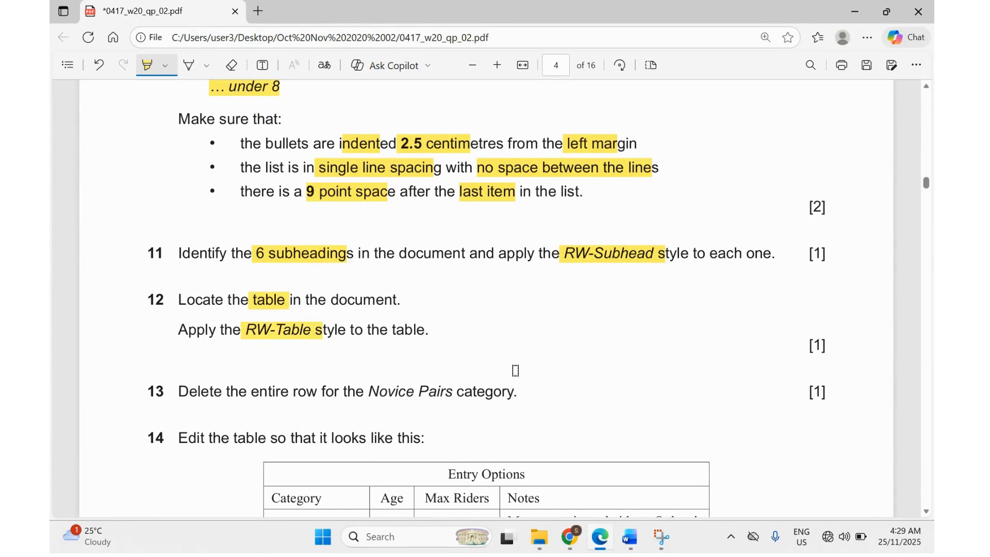
Return to RWDETAILS and place the cursor inside the Entry Options table.
mouse_move(629, 537)
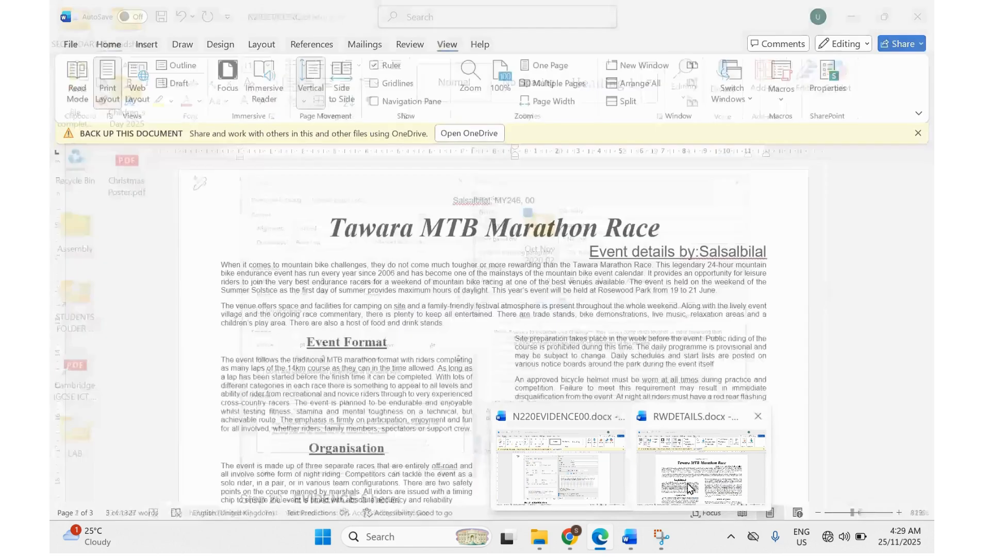
click(689, 488)
scroll(537, 428, down, 10)
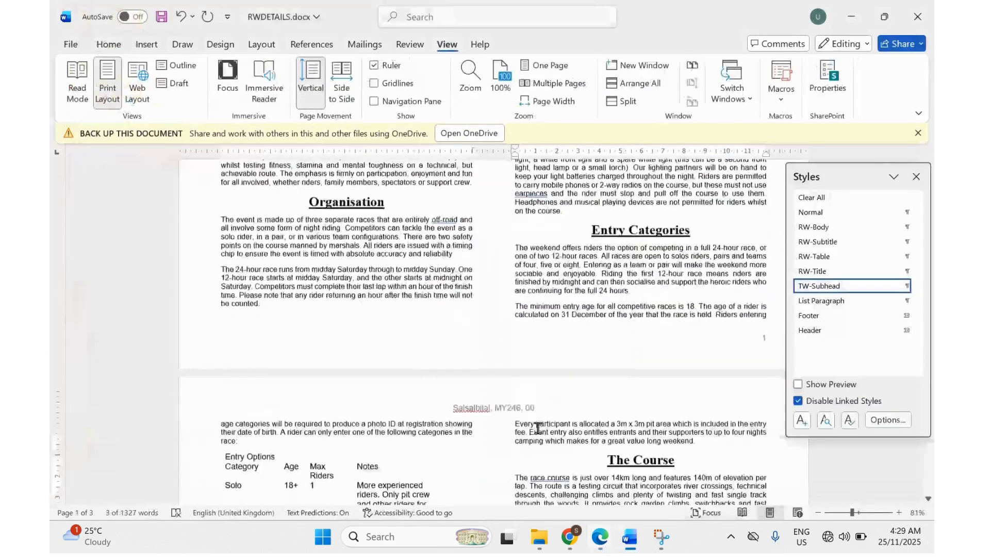
scroll(537, 428, down, 5)
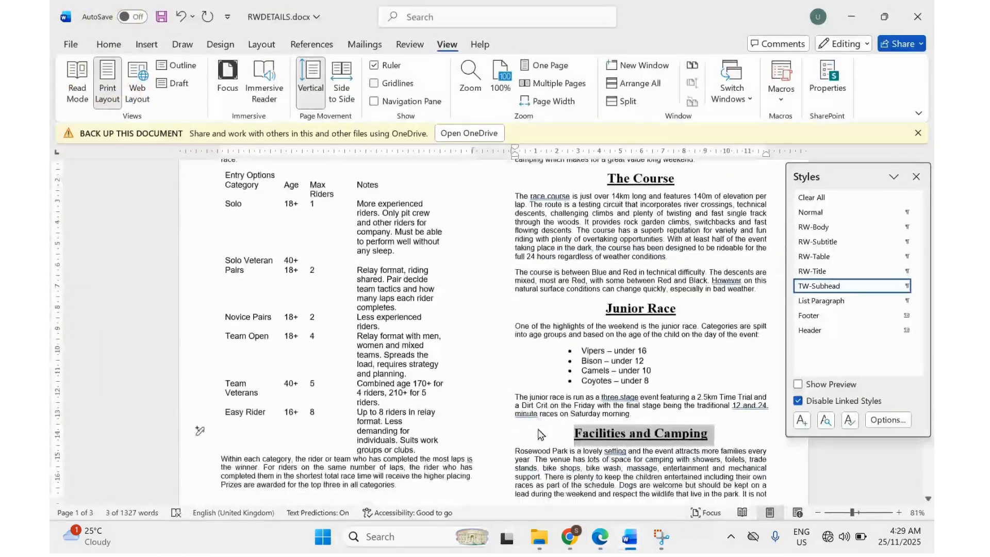
scroll(538, 429, up, 1)
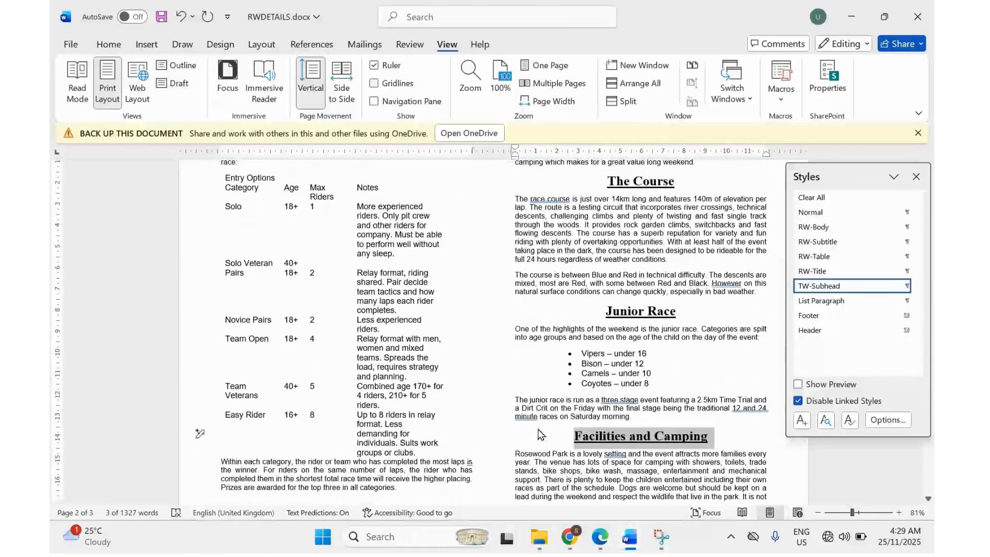
ctrl+scroll(538, 434, up, 1)
scroll(538, 433, up, 5)
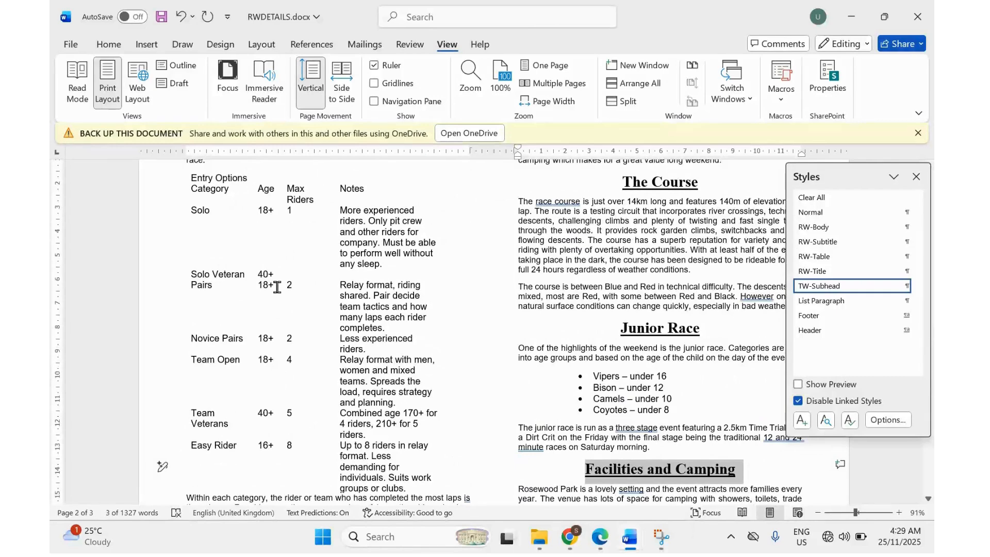
click(349, 219)
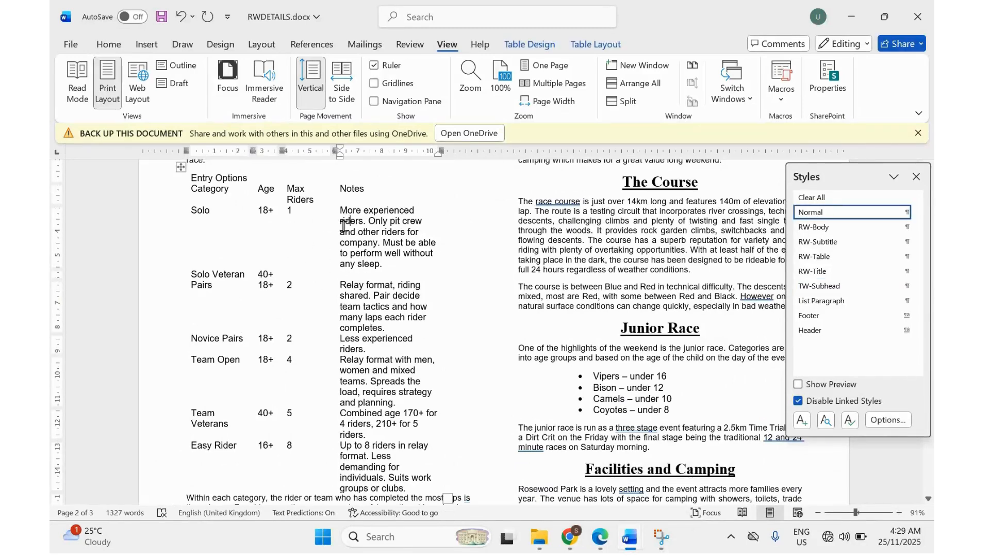
Select the whole Entry Options table and apply the RW-Table style.
scroll(332, 252, up, 1)
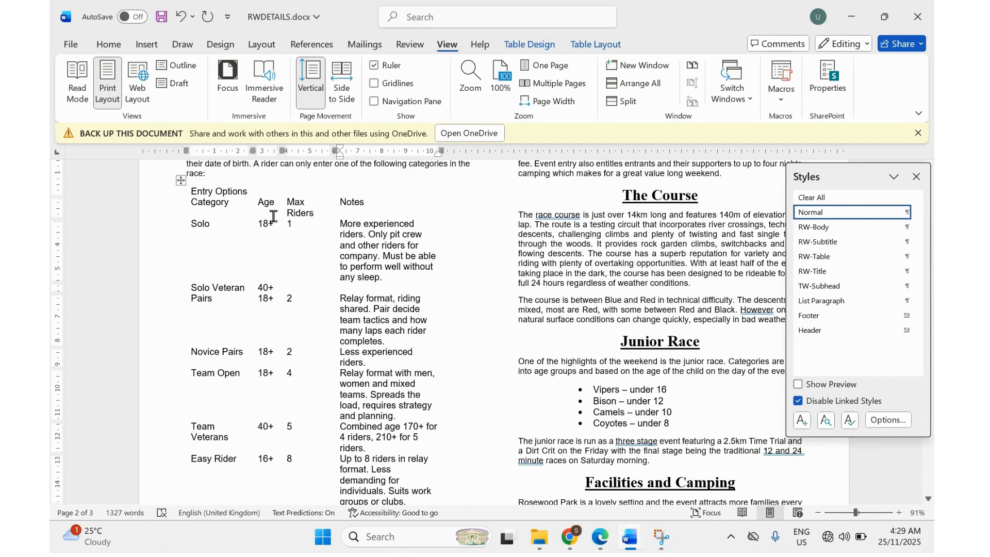
mouse_move(177, 194)
click(180, 181)
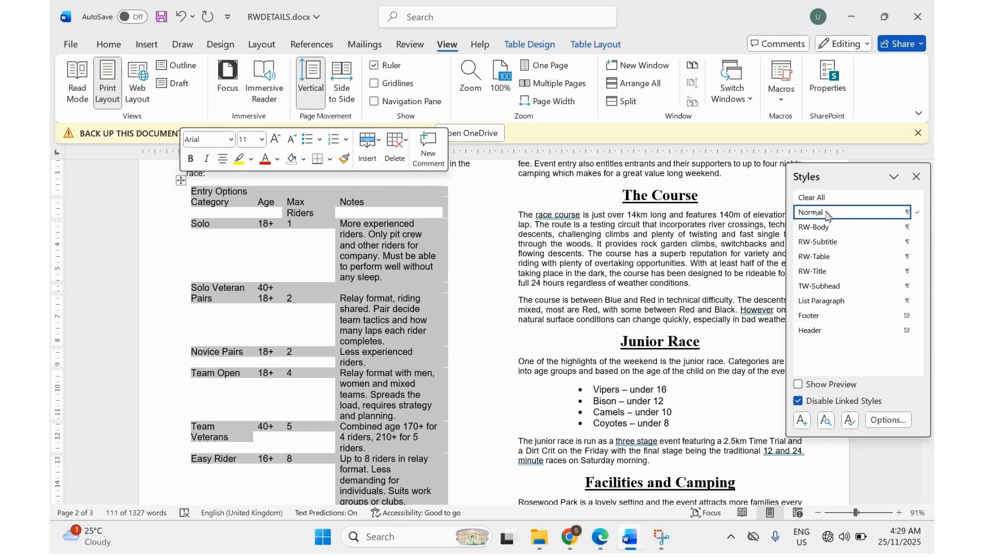
click(822, 257)
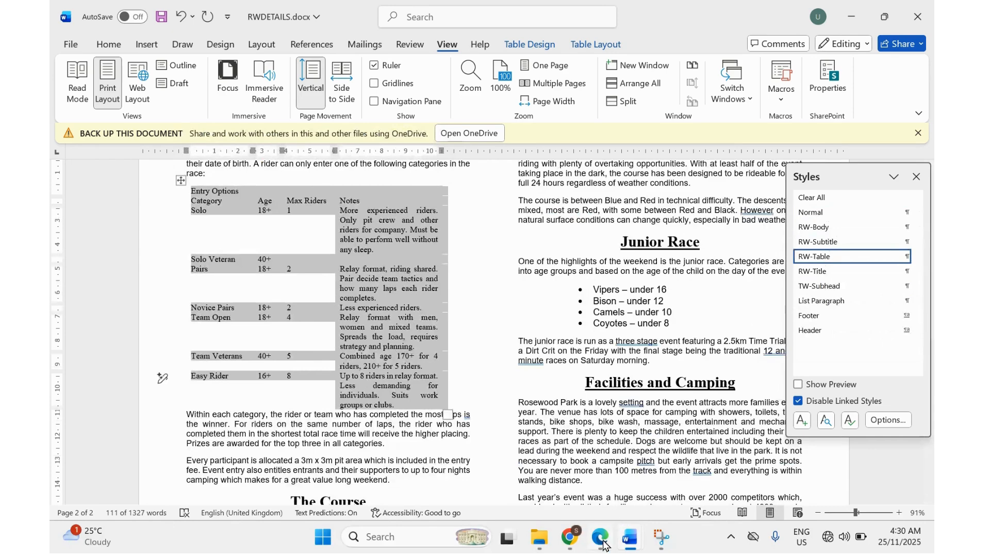
mouse_move(603, 541)
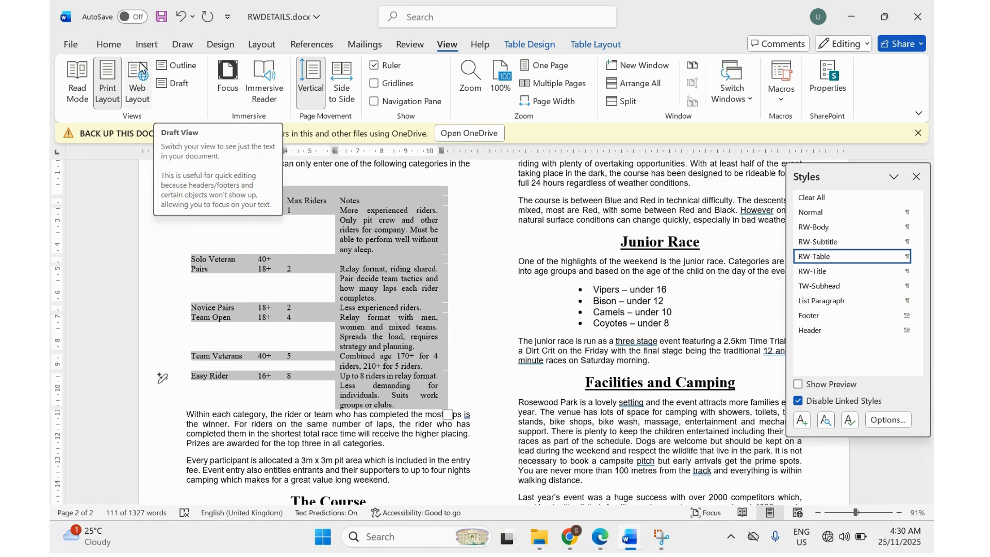
click(114, 48)
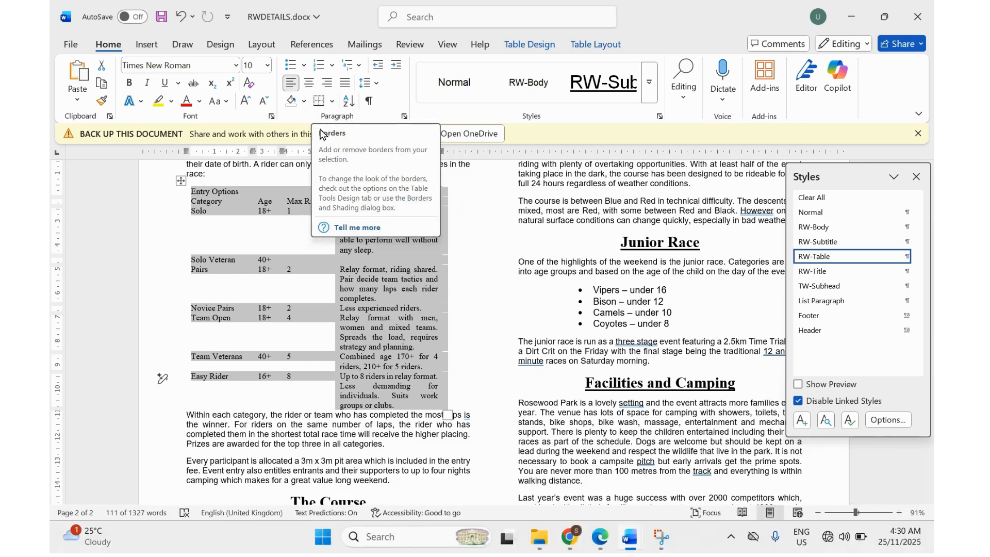
Apply All Borders to every cell of the Entry Options table, then return to the exam paper.
click(332, 101)
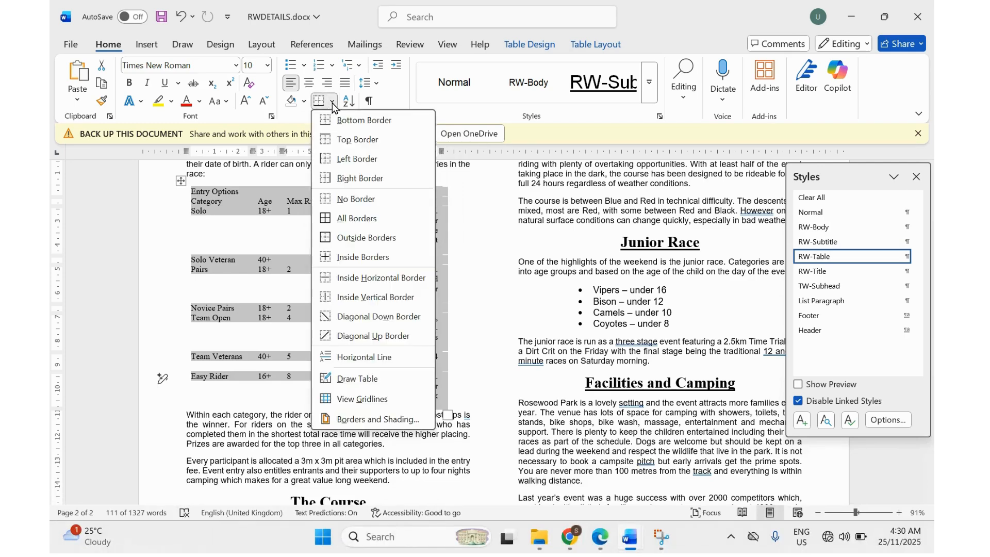
click(352, 218)
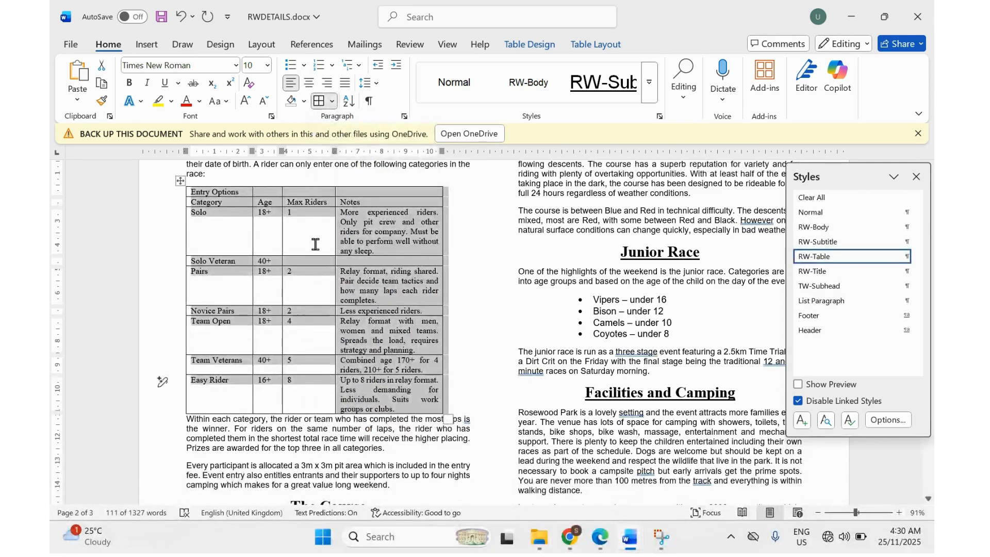
click(601, 537)
Highlight 'entire row' and 'Novice Pairs' in question 13, then go back to RWDETAILS.docx.
scroll(434, 378, down, 3)
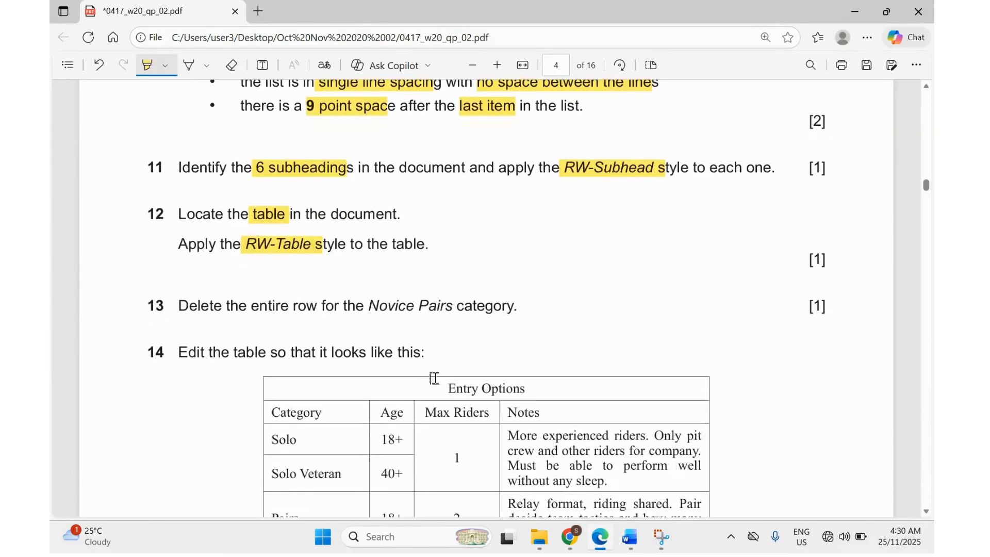
drag(252, 308, 319, 310)
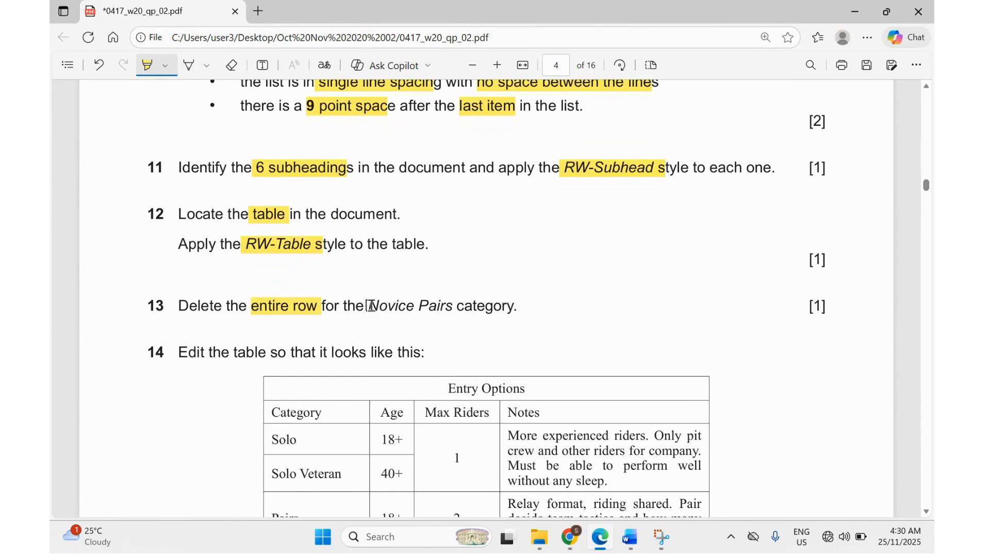
drag(370, 305, 450, 306)
mouse_move(630, 537)
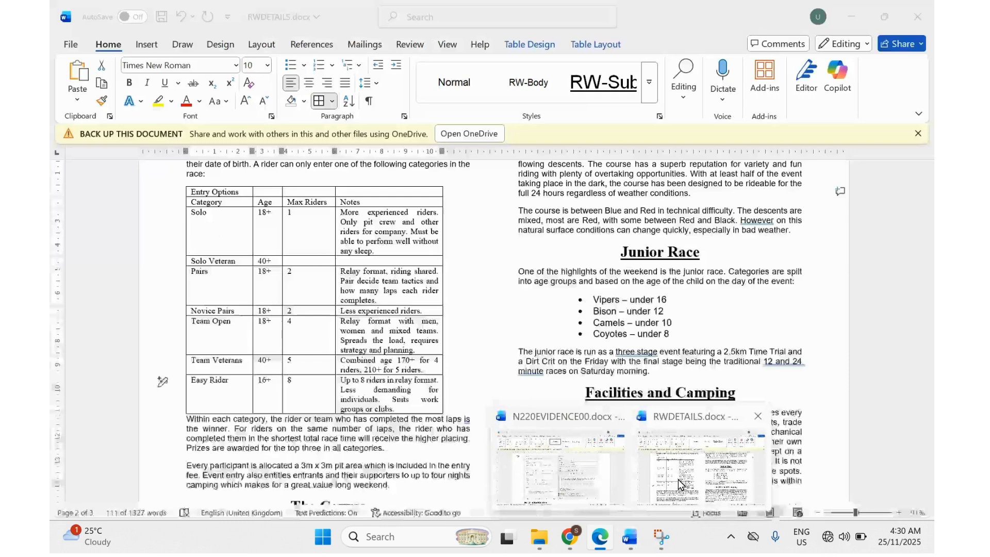
click(678, 478)
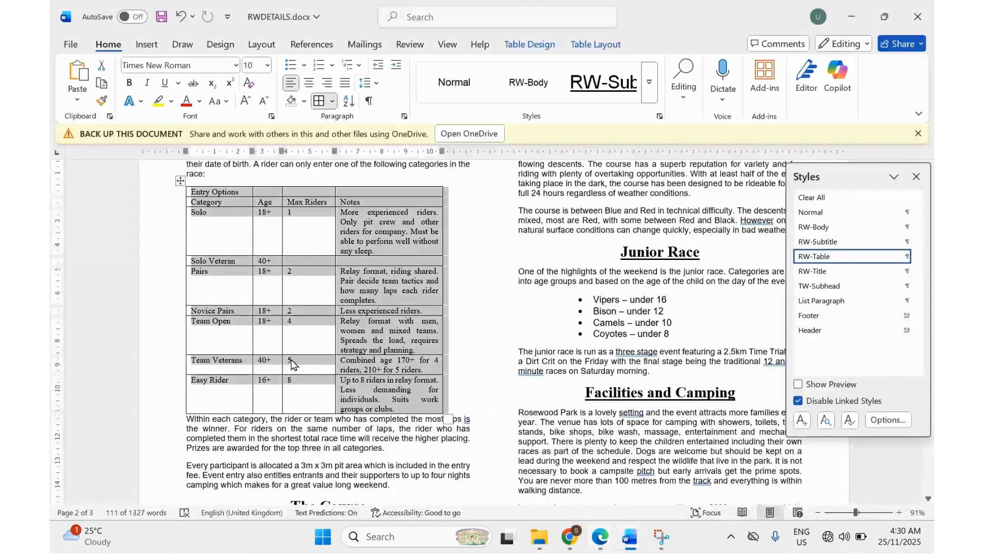
Delete the entire Novice Pairs row from the Entry Options table, then return to the exam paper.
click(213, 313)
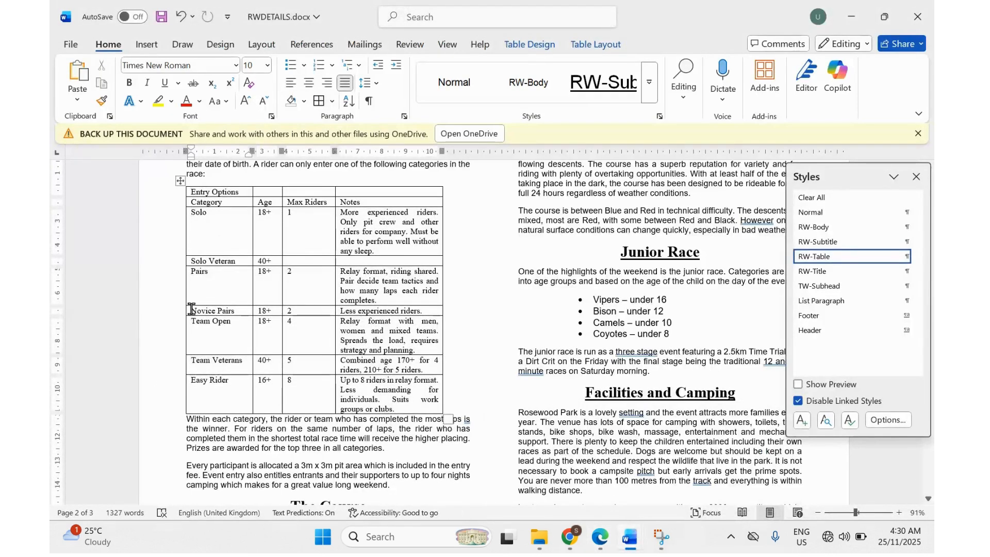
drag(192, 311, 380, 313)
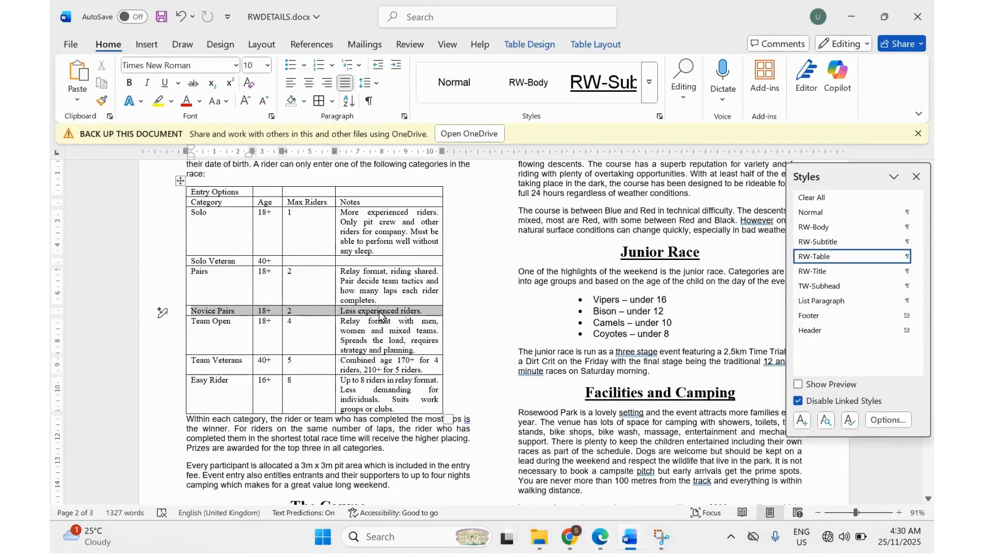
right_click(381, 313)
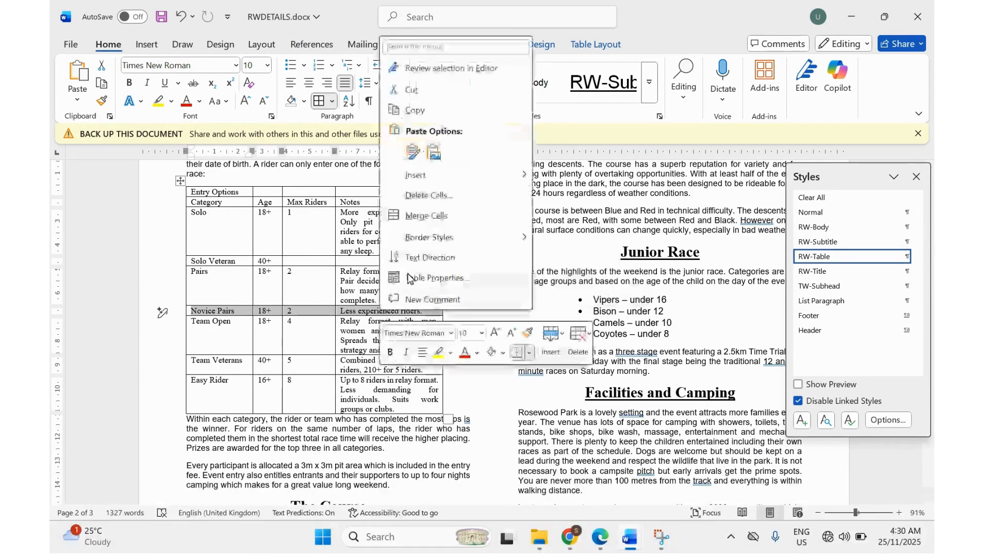
click(432, 196)
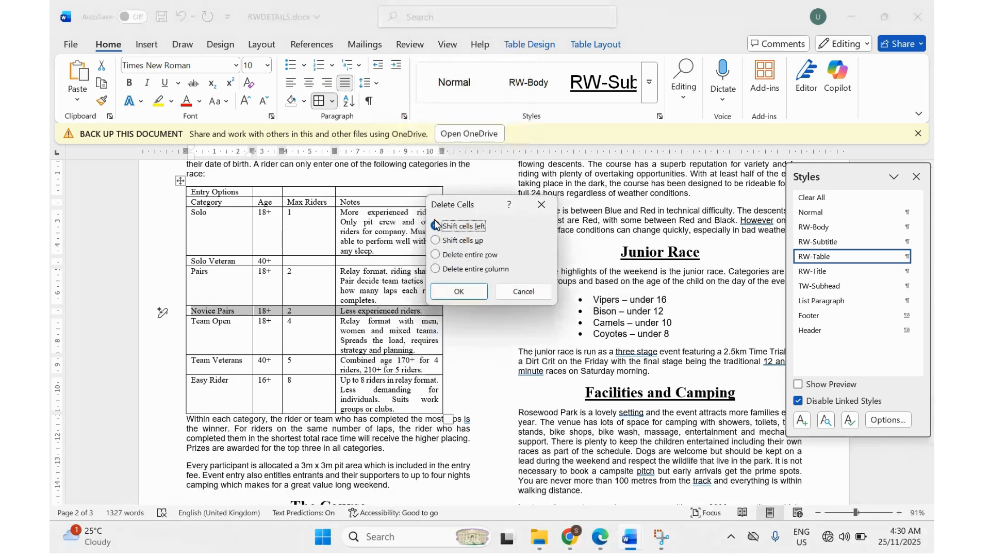
click(436, 255)
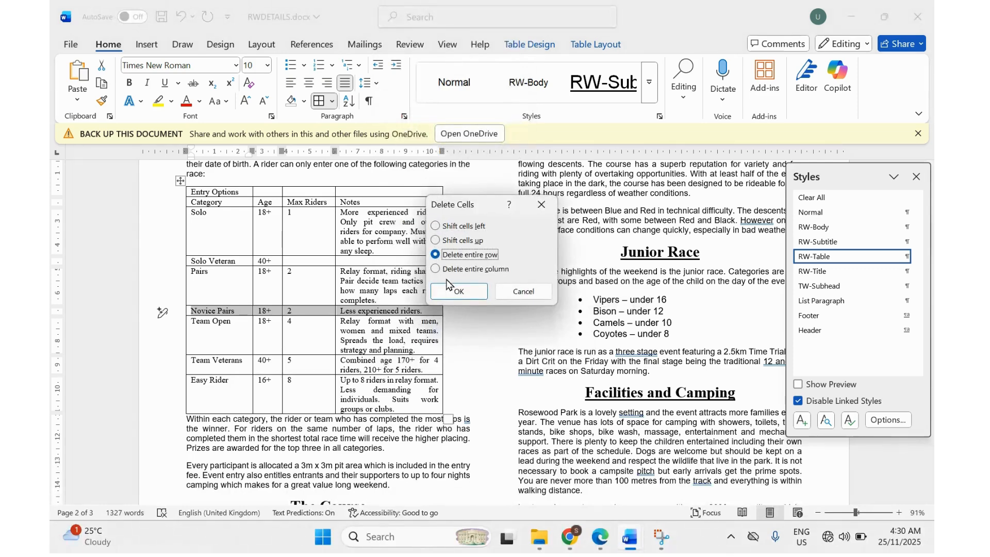
click(447, 294)
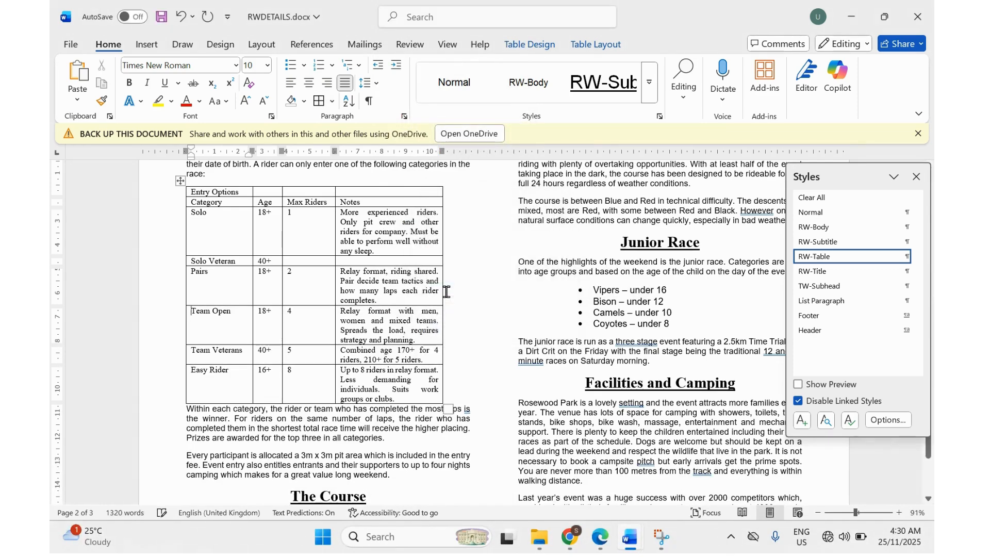
click(600, 536)
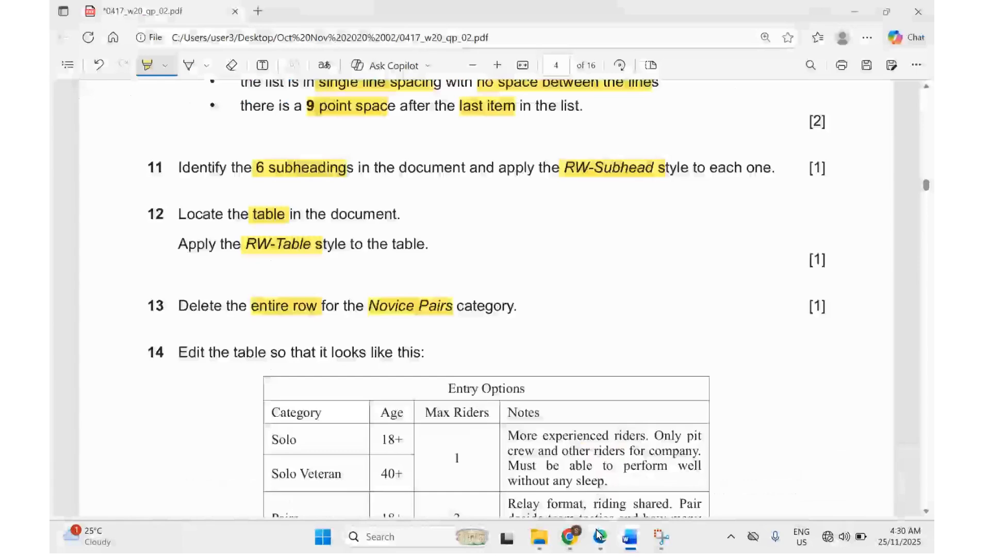
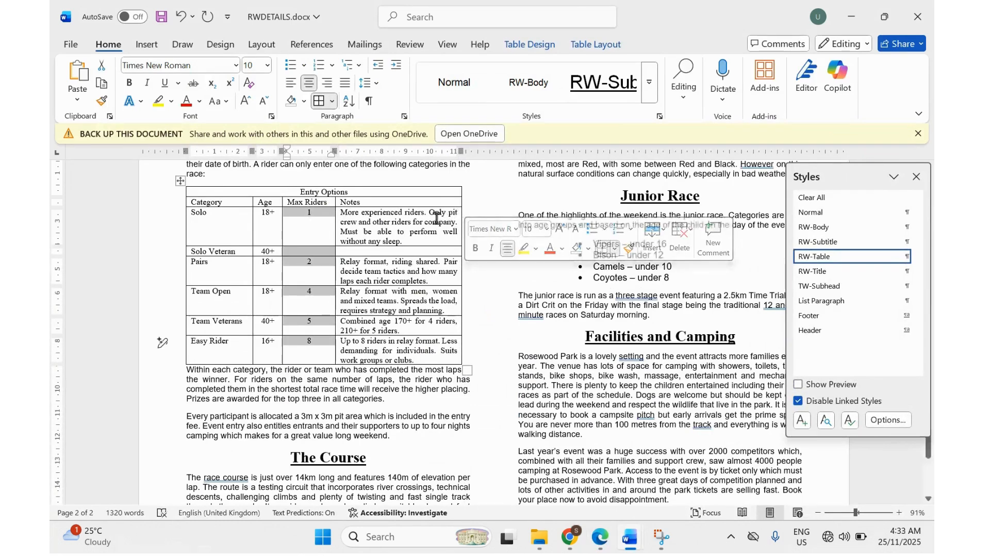
Show question 14's target Entry Options table in the question paper PDF.
click(602, 543)
click(602, 543)
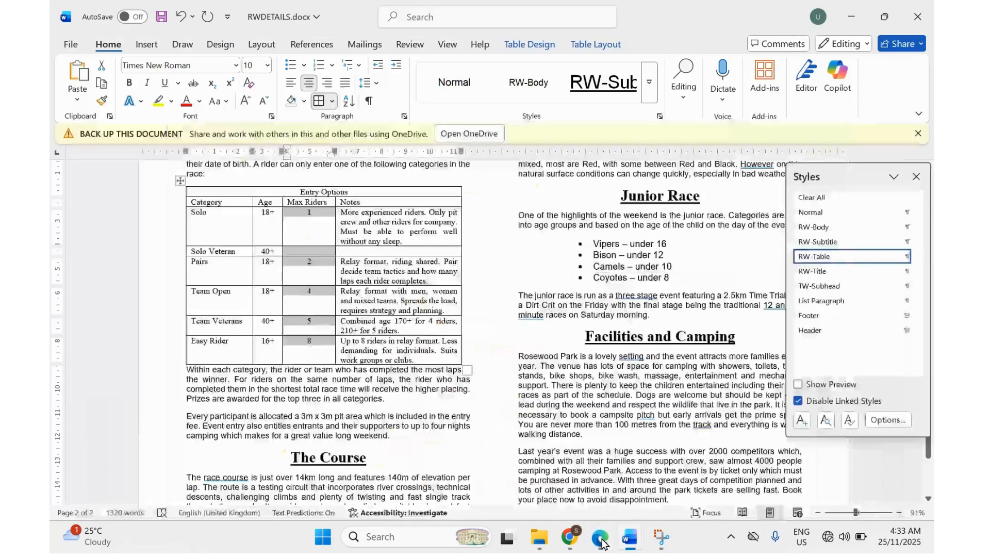
click(602, 542)
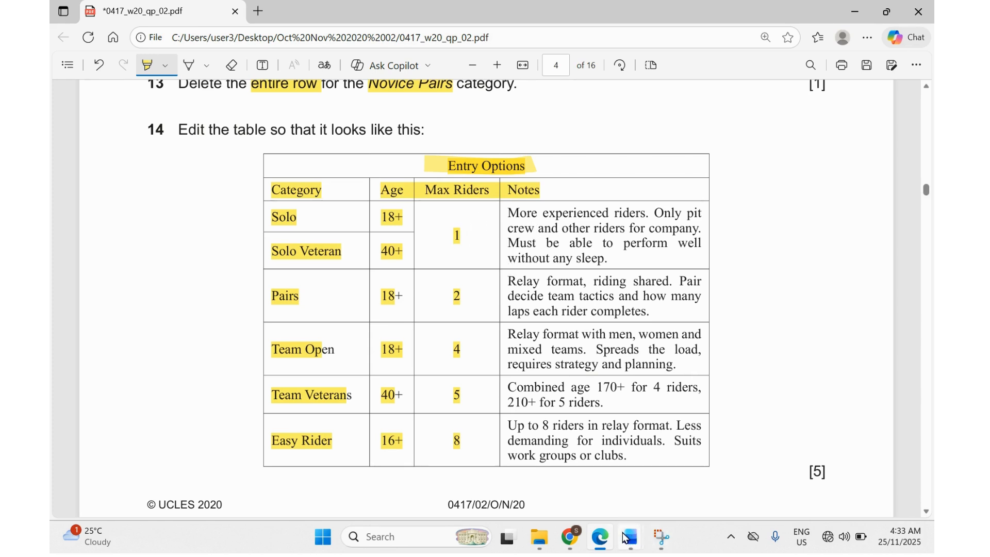
Merge the Notes cells of the Solo and Solo Veteran rows into one cell.
click(701, 469)
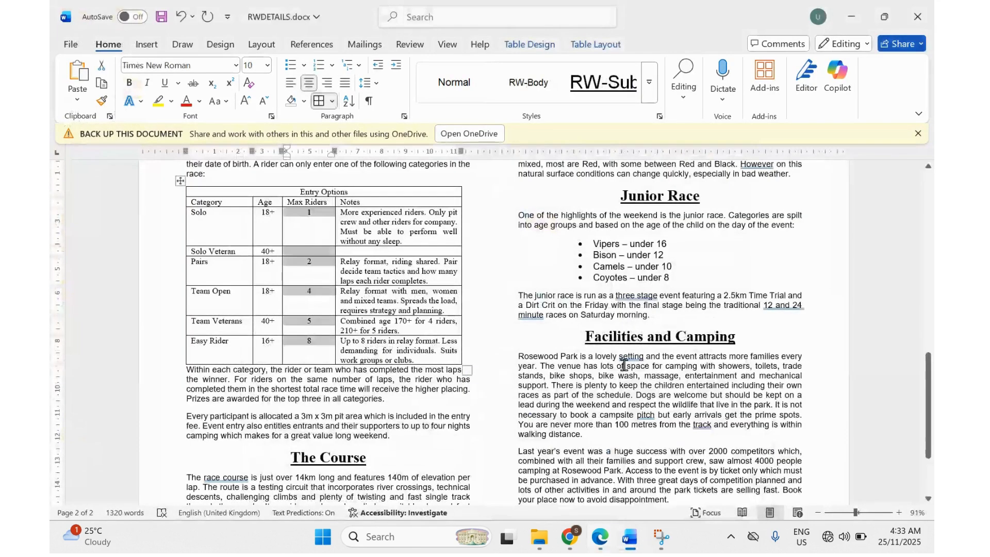
drag(351, 221, 365, 244)
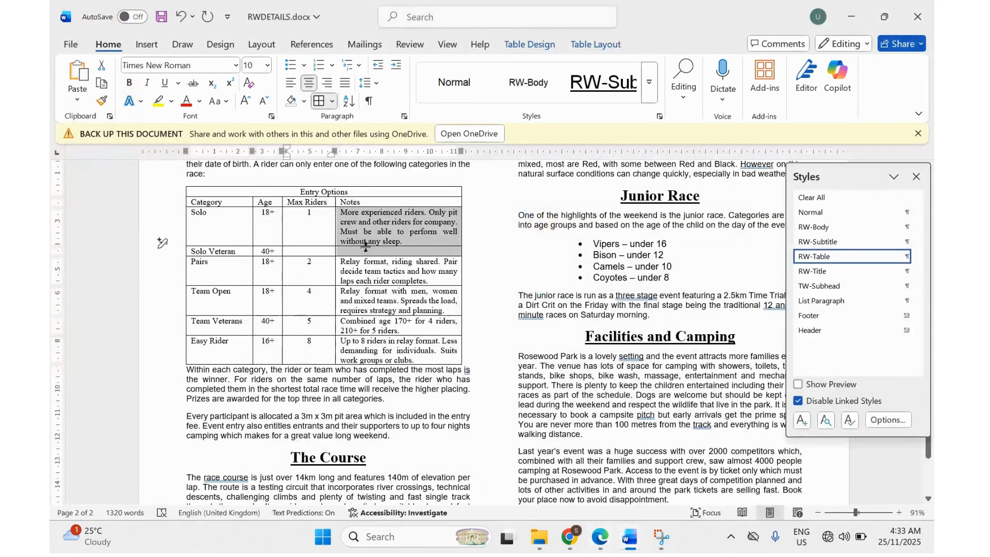
right_click(365, 244)
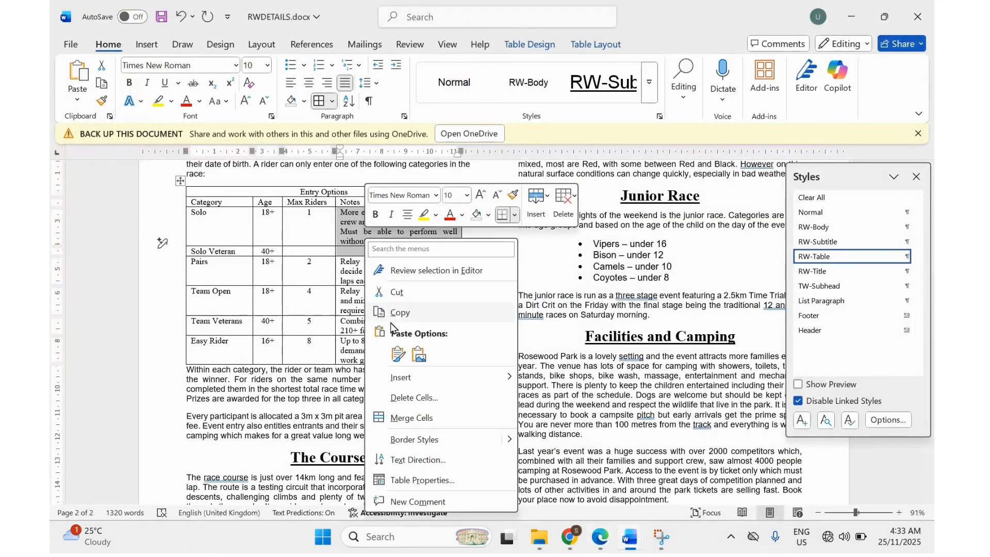
click(397, 417)
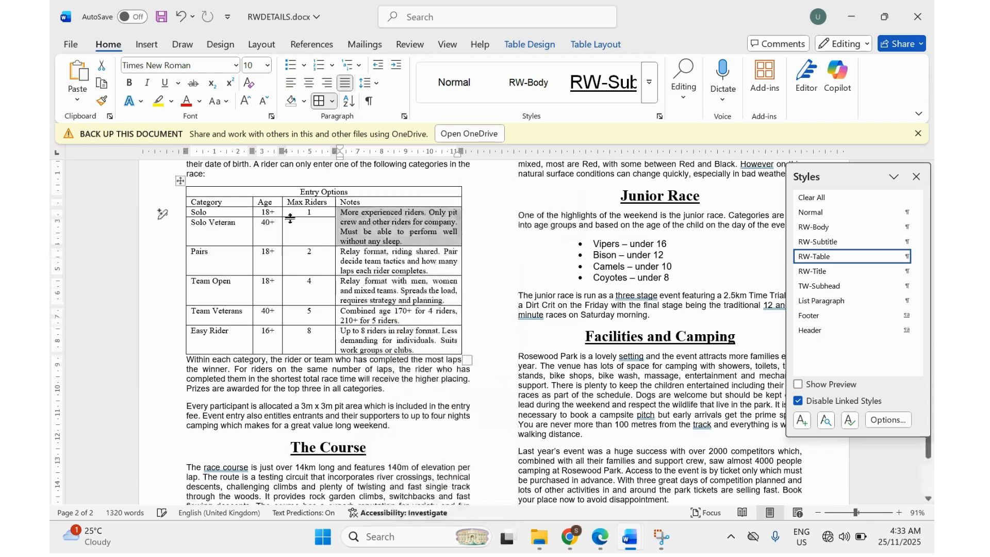
Merge the Solo and Solo Veteran Max Riders cells into one, then compare with the target table.
drag(291, 213, 301, 229)
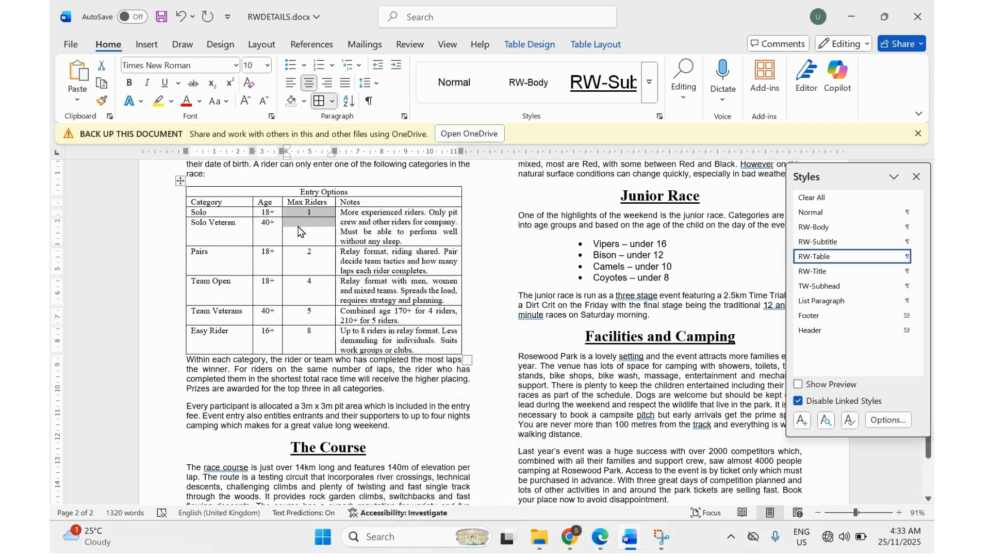
right_click(301, 229)
click(341, 405)
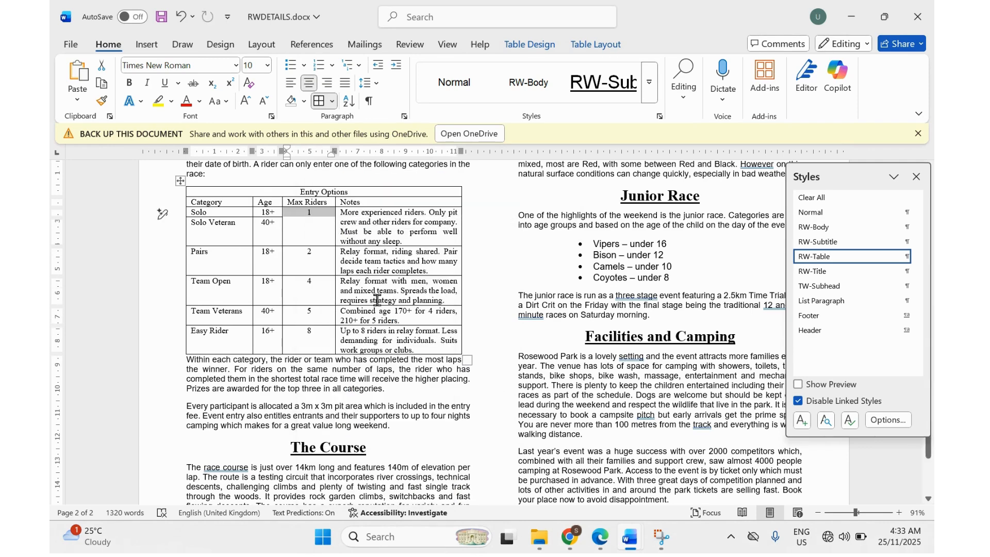
click(603, 542)
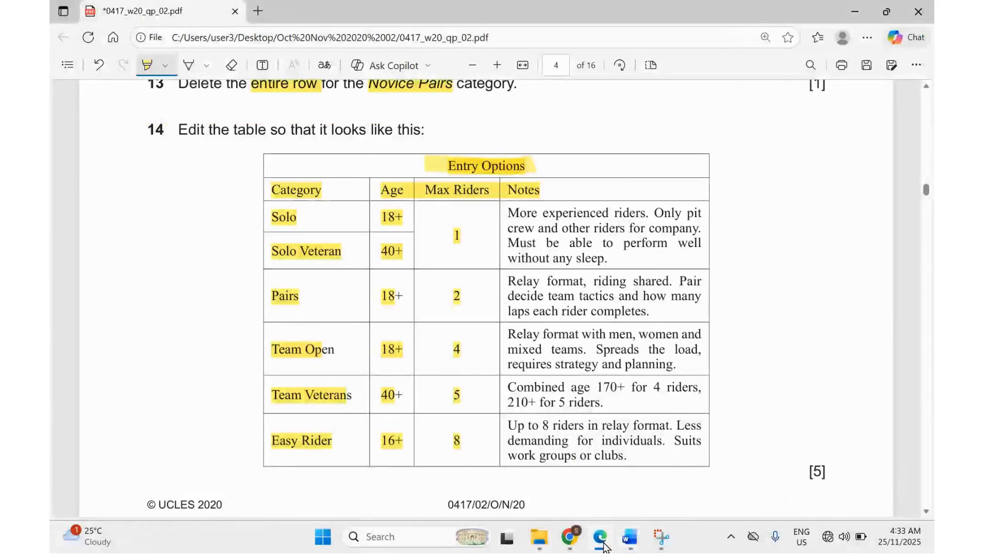
click(603, 545)
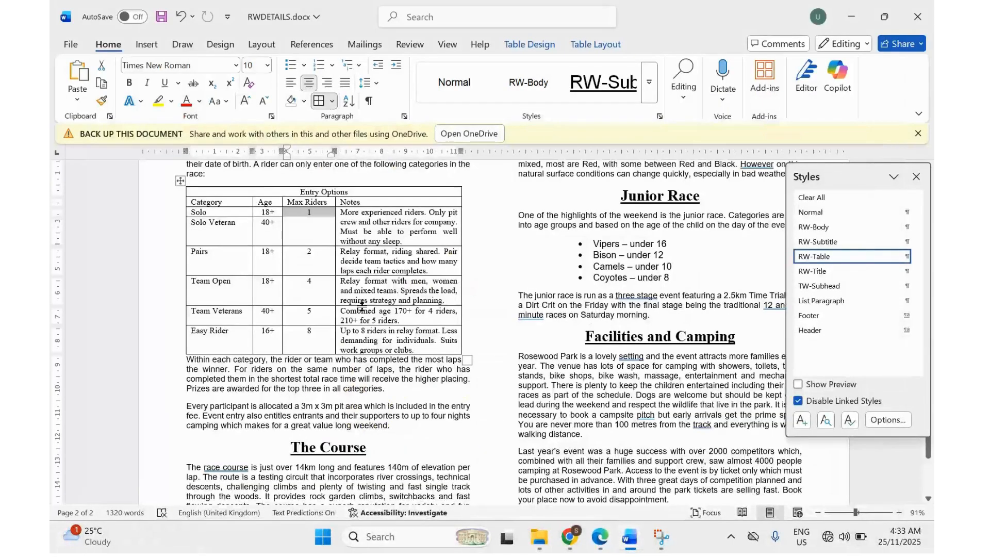
scroll(361, 305, down, 1)
scroll(361, 305, up, 1)
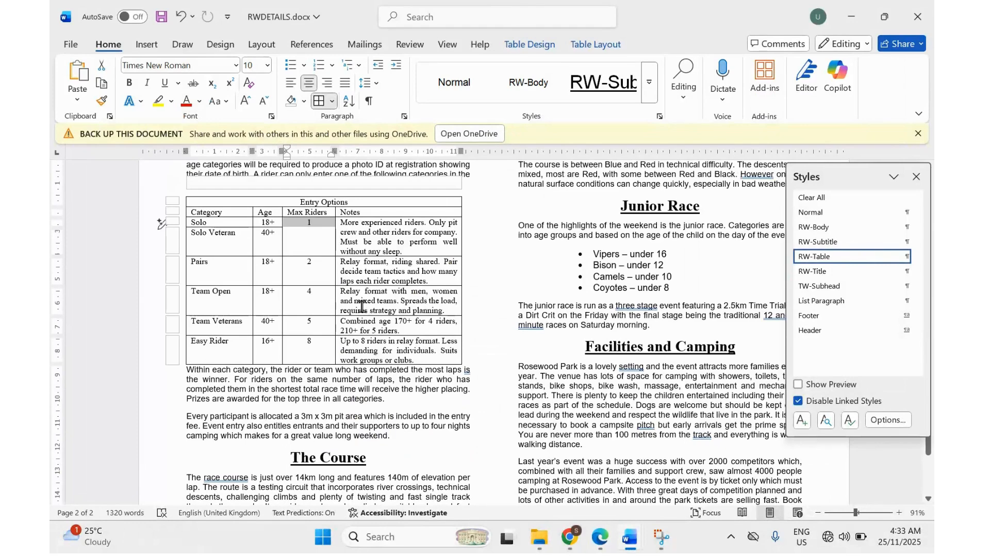
In question 15, highlight 'only the first row', white, 14 point sans-serif, bold and italic, and black background.
click(599, 538)
scroll(473, 371, down, 8)
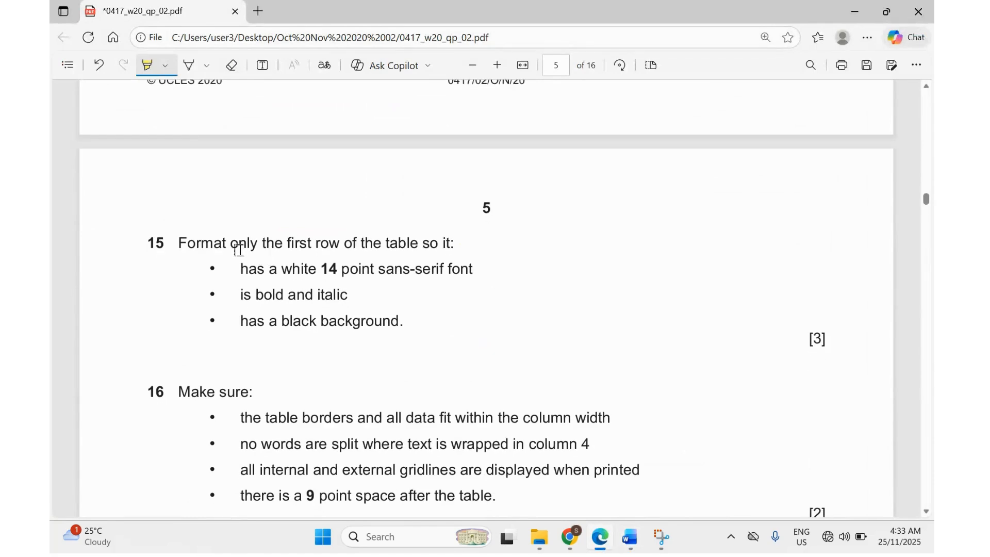
drag(231, 246, 336, 249)
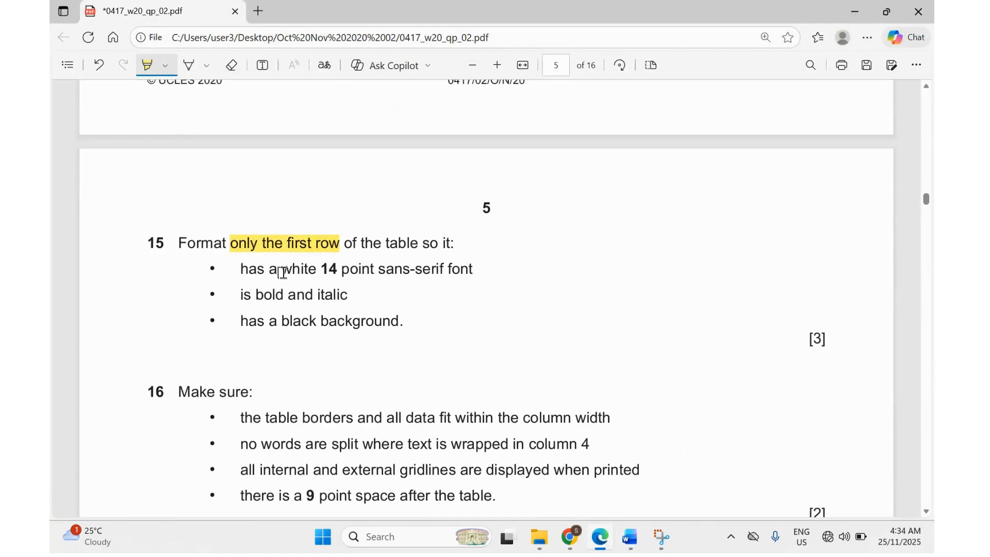
drag(283, 273, 313, 275)
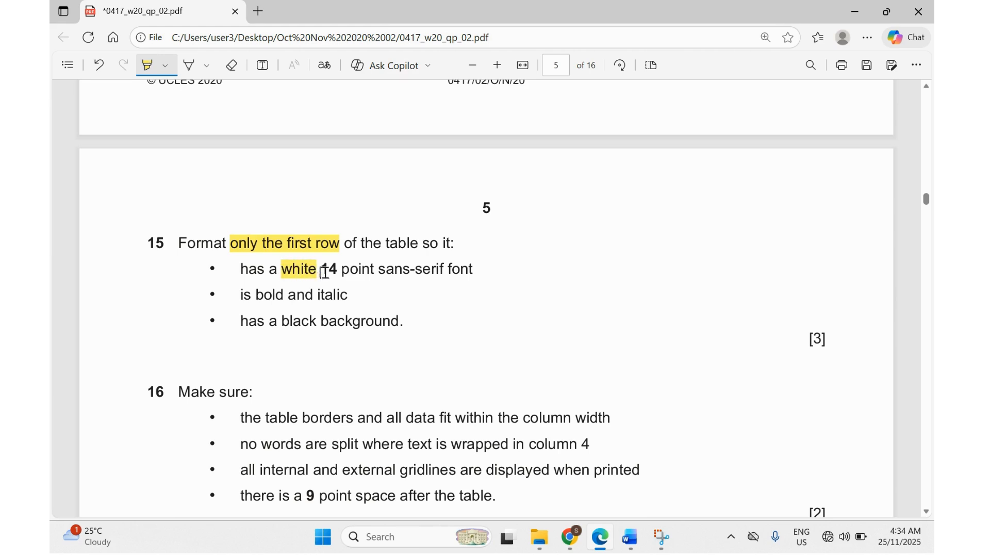
drag(324, 273, 433, 274)
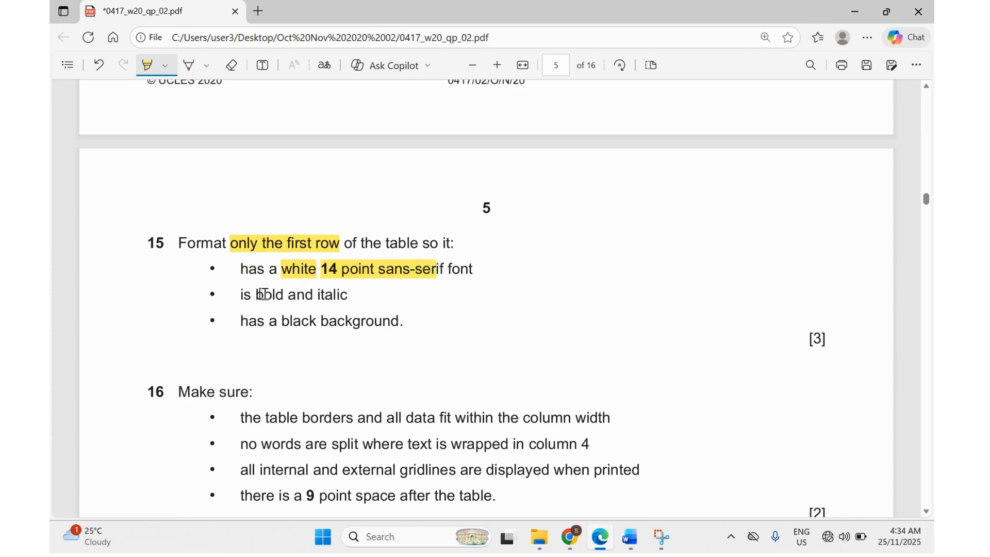
drag(263, 295, 346, 309)
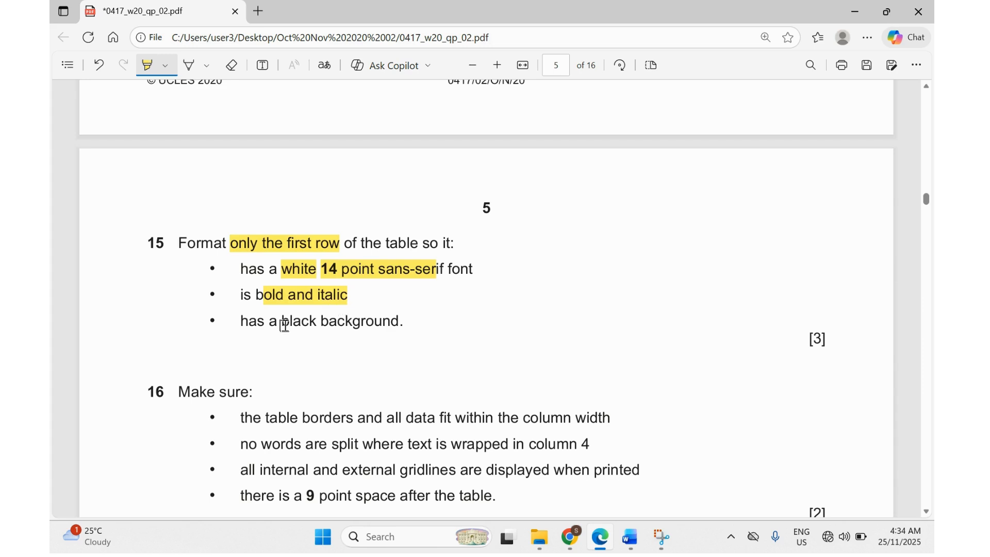
drag(283, 322, 391, 328)
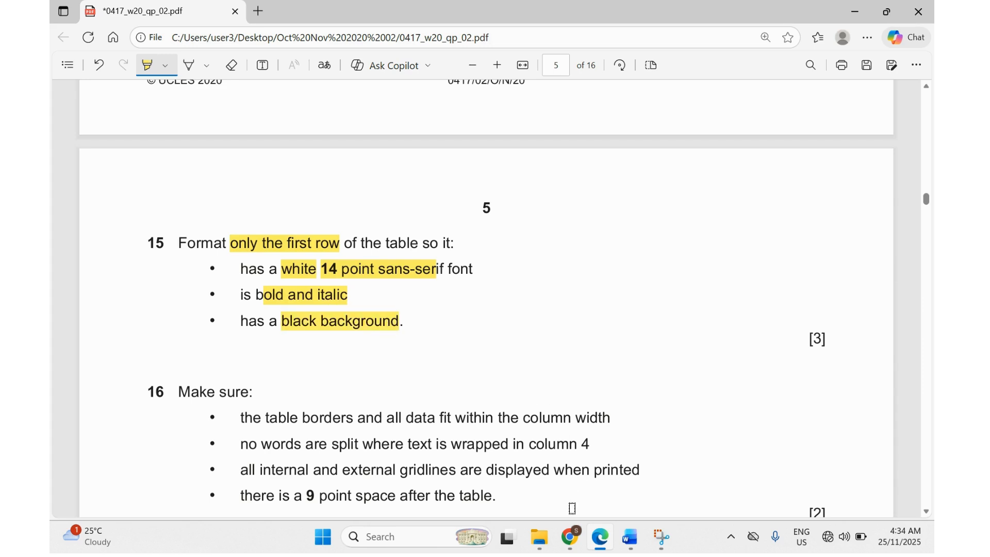
Give the Entry Options title row black shading.
mouse_move(623, 542)
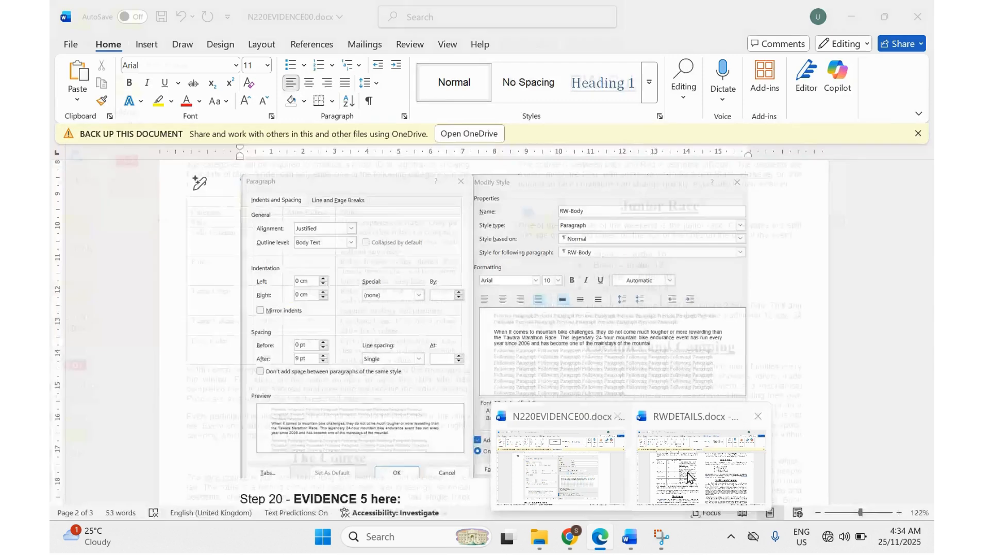
click(703, 485)
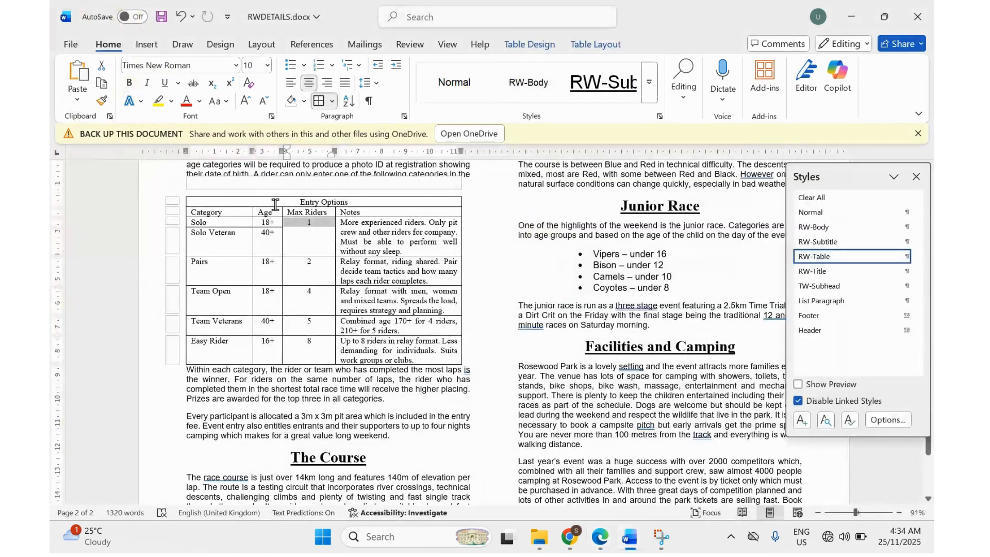
drag(276, 204, 357, 202)
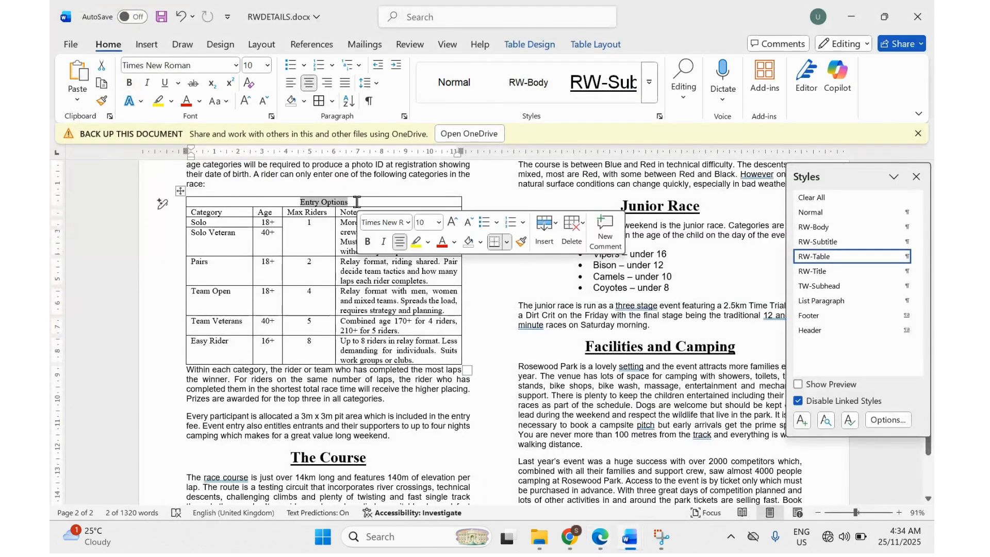
click(308, 103)
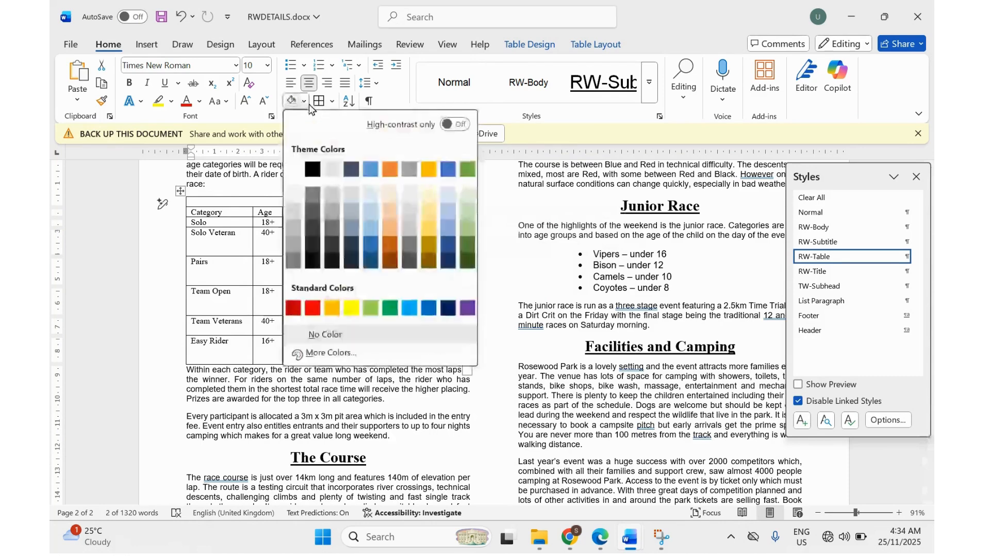
click(312, 170)
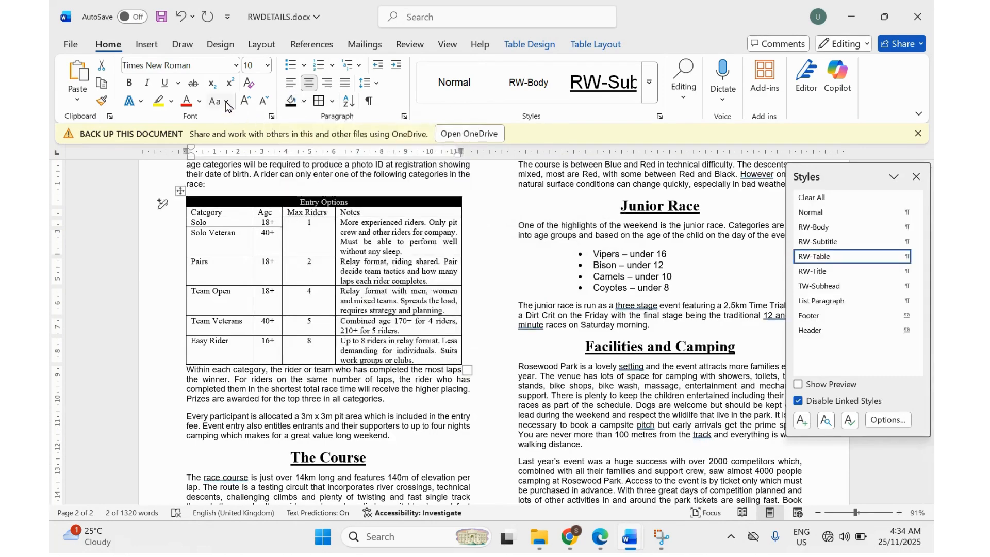
Make the title row text white, 14 point, bold and italic.
click(199, 102)
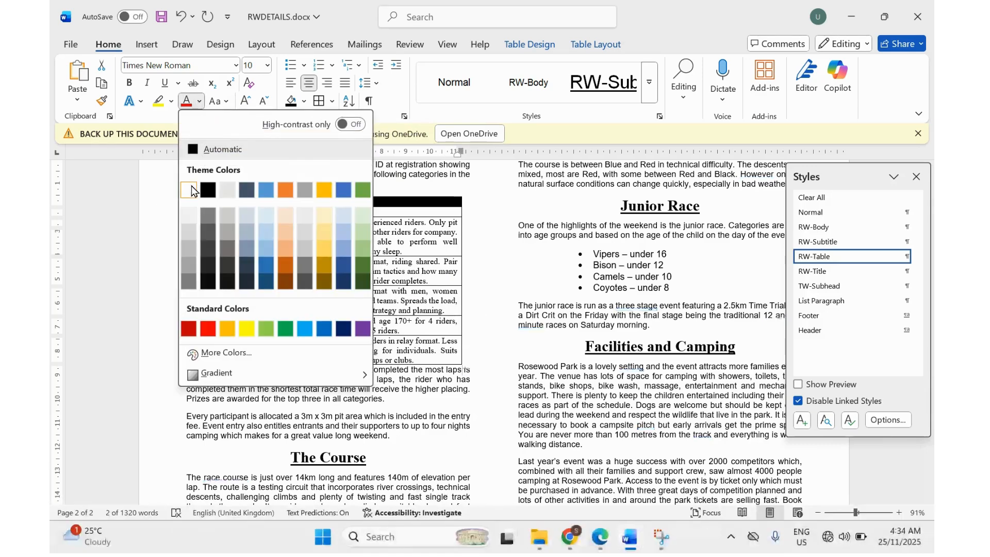
click(192, 191)
click(266, 66)
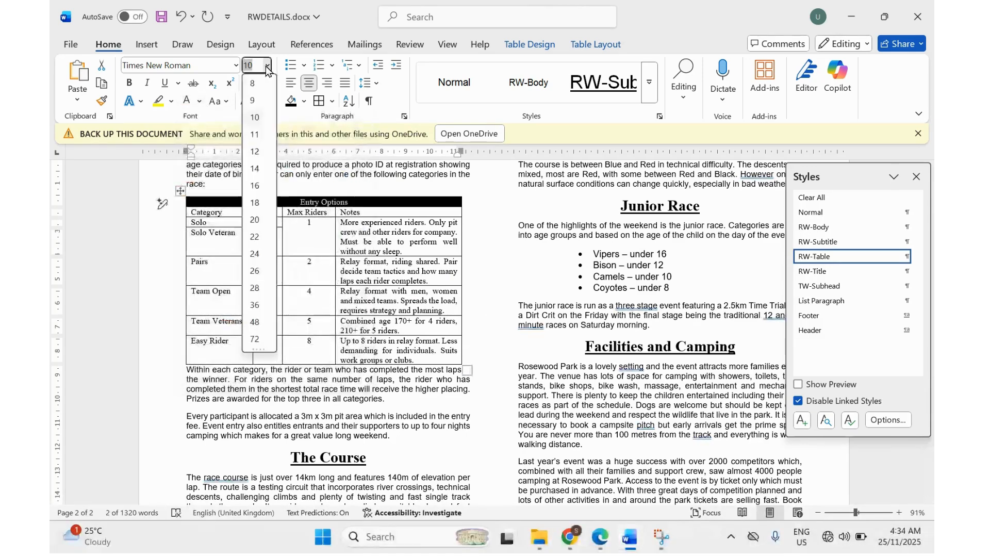
click(255, 167)
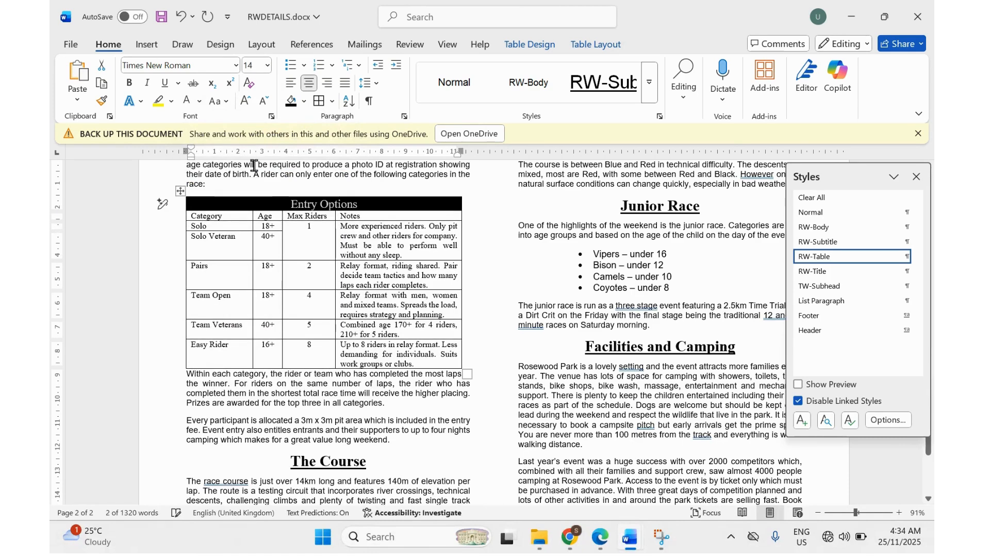
click(594, 538)
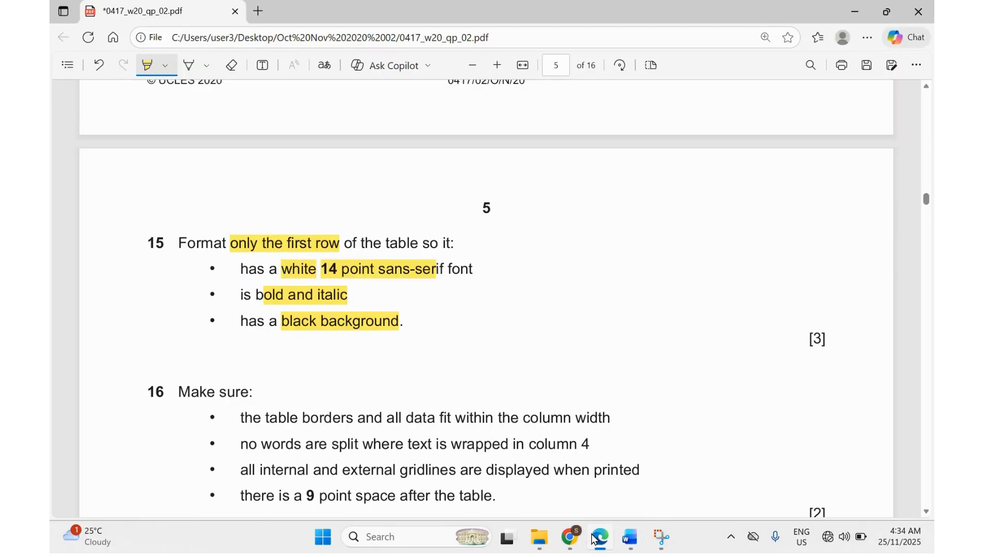
click(594, 537)
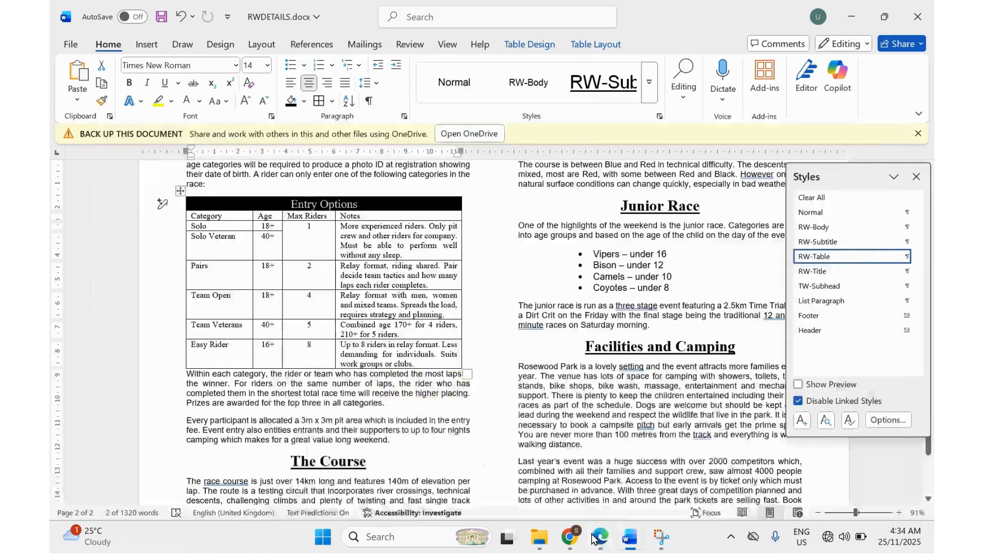
click(135, 82)
click(146, 83)
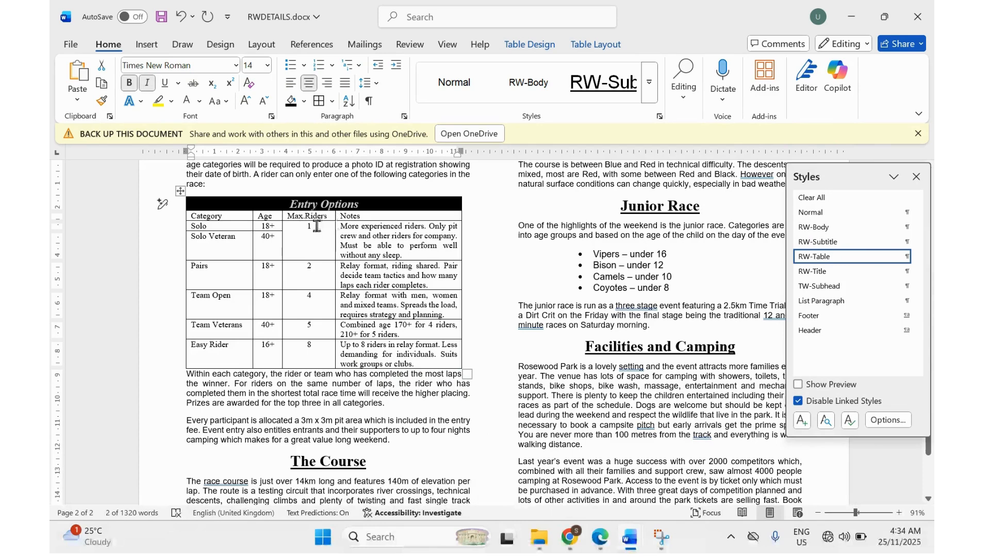
Highlight question 16's requirement that the table fits within the column width.
click(600, 537)
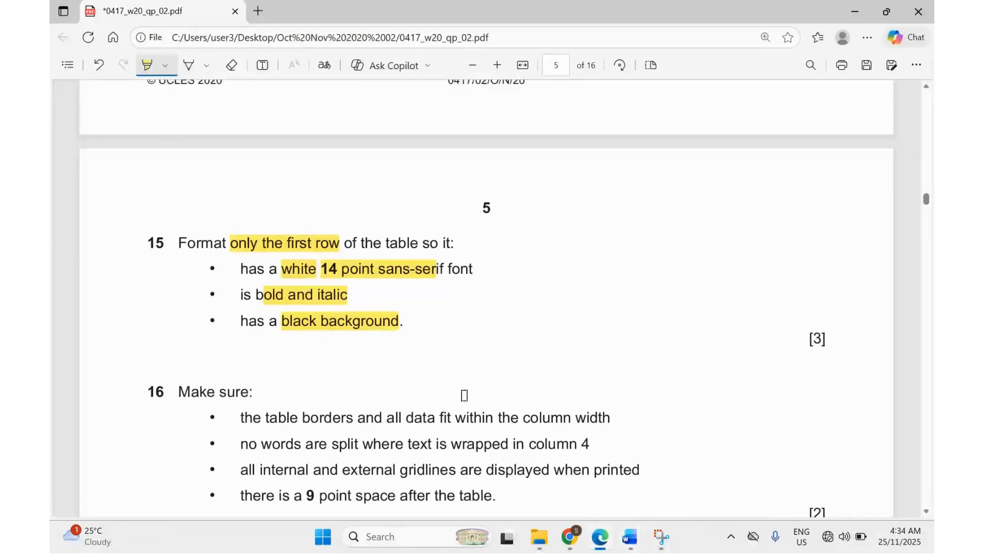
scroll(464, 395, down, 3)
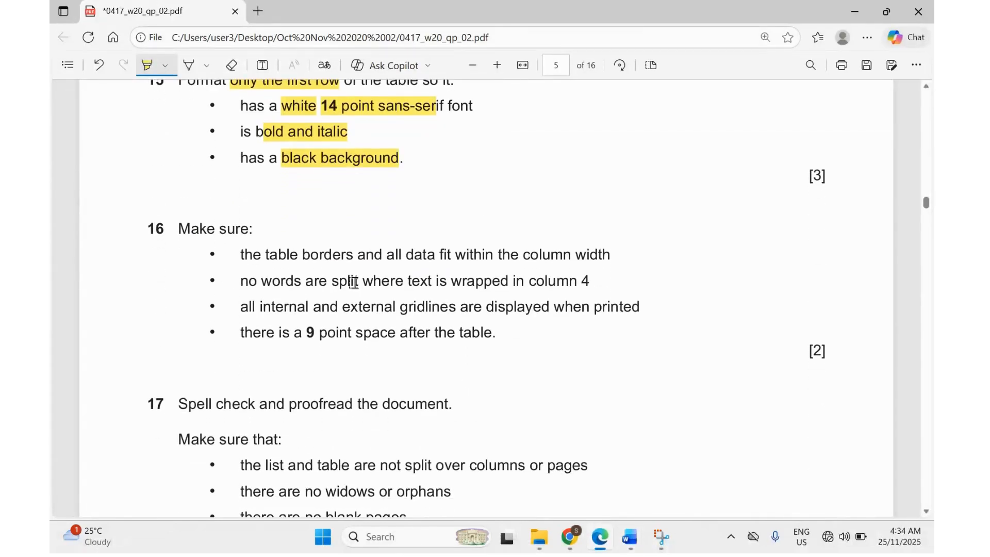
drag(273, 255, 493, 256)
Try widening the Notes column of the Entry Options table, then undo the change.
mouse_move(626, 538)
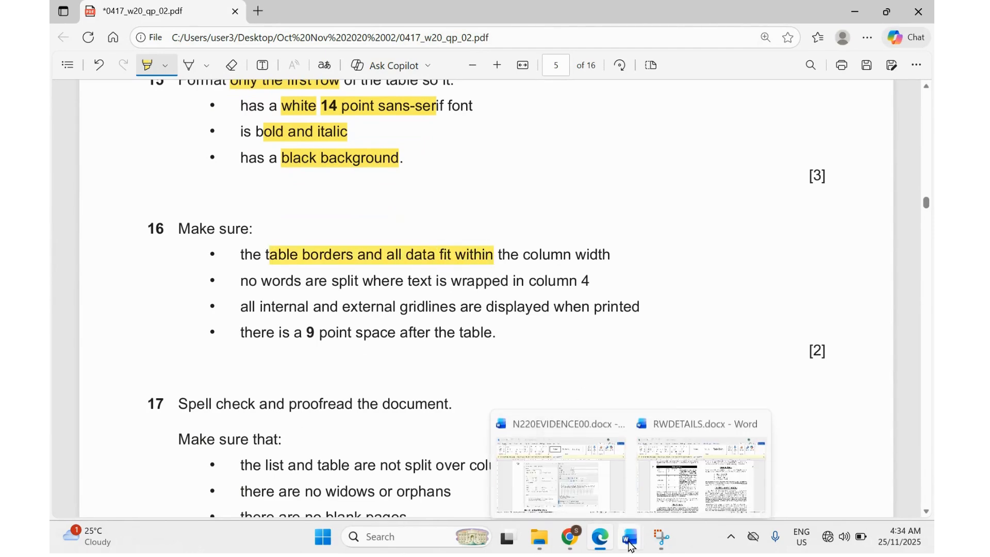
click(701, 464)
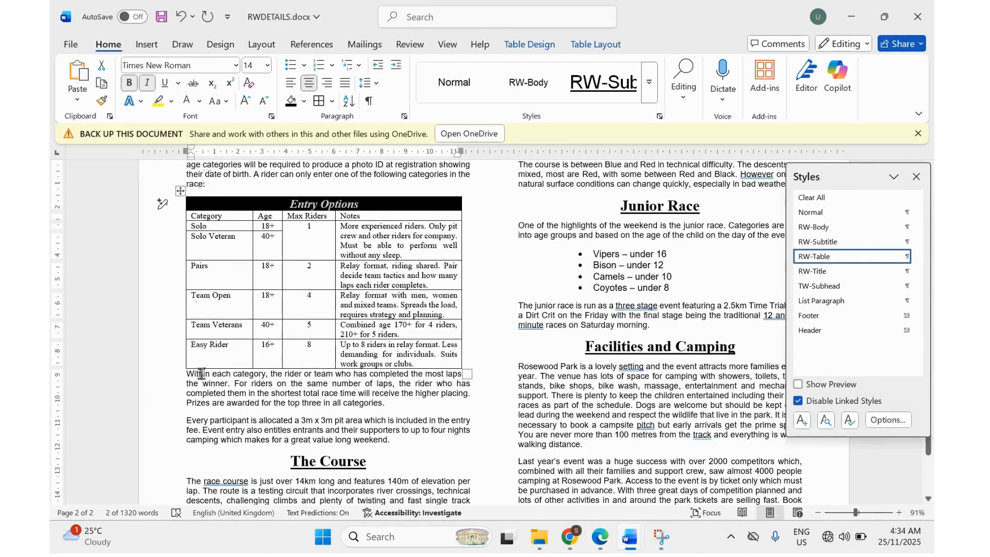
drag(460, 249, 496, 258)
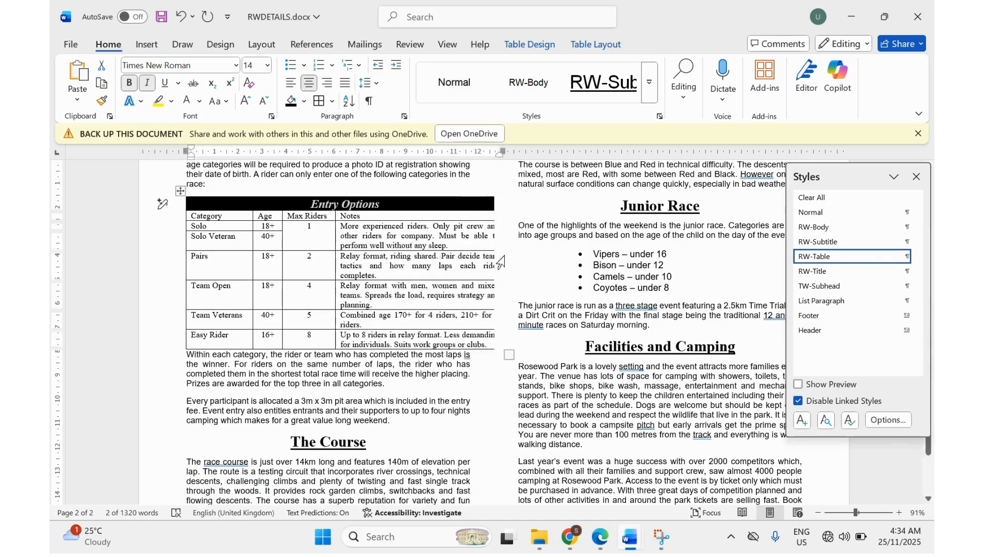
key(ctrl+z)
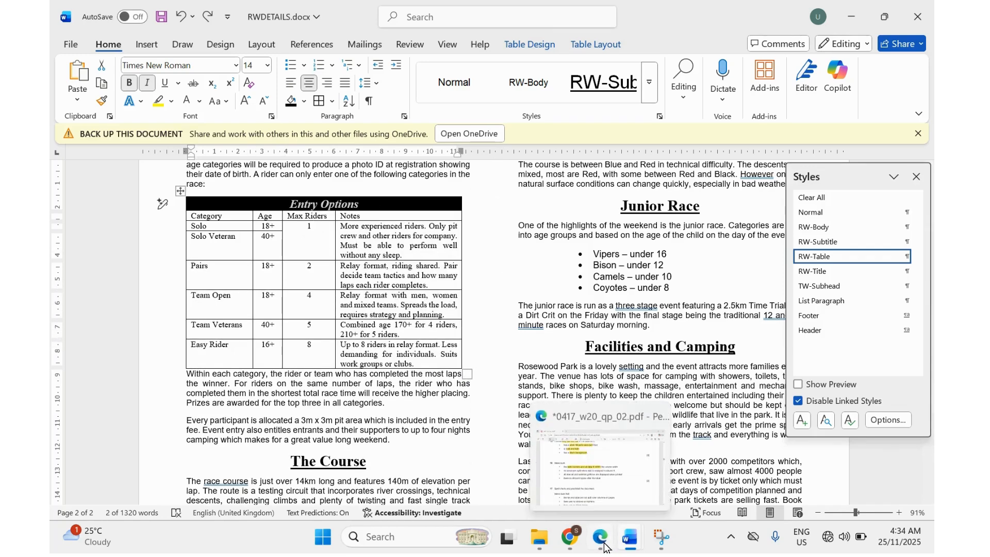
Highlight the requirements that words aren't split and that internal and external gridlines show.
click(606, 548)
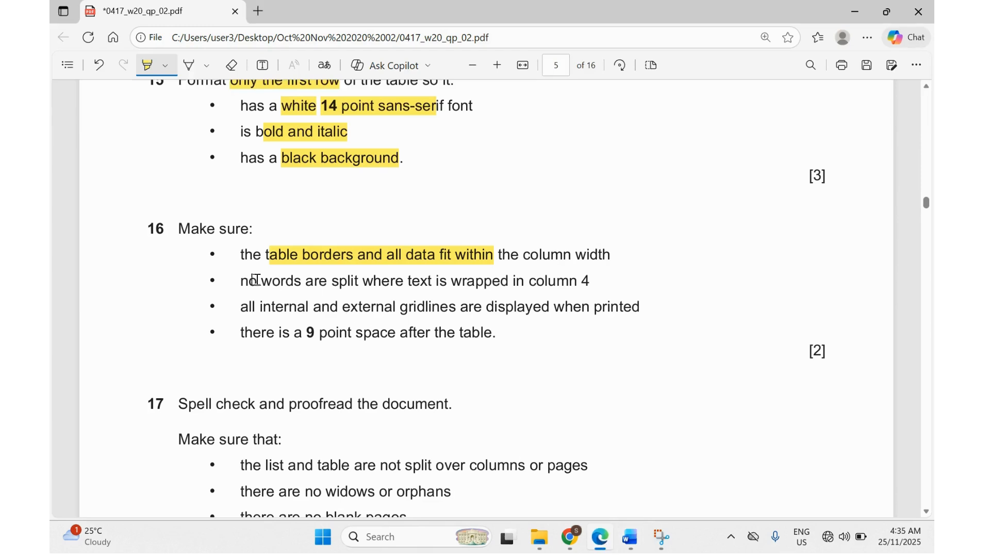
drag(255, 280, 527, 283)
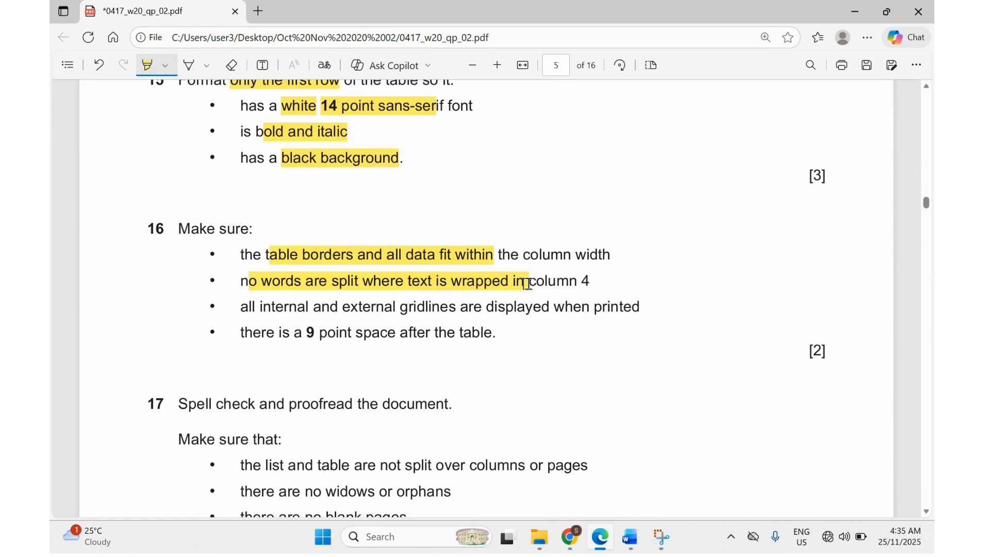
click(615, 538)
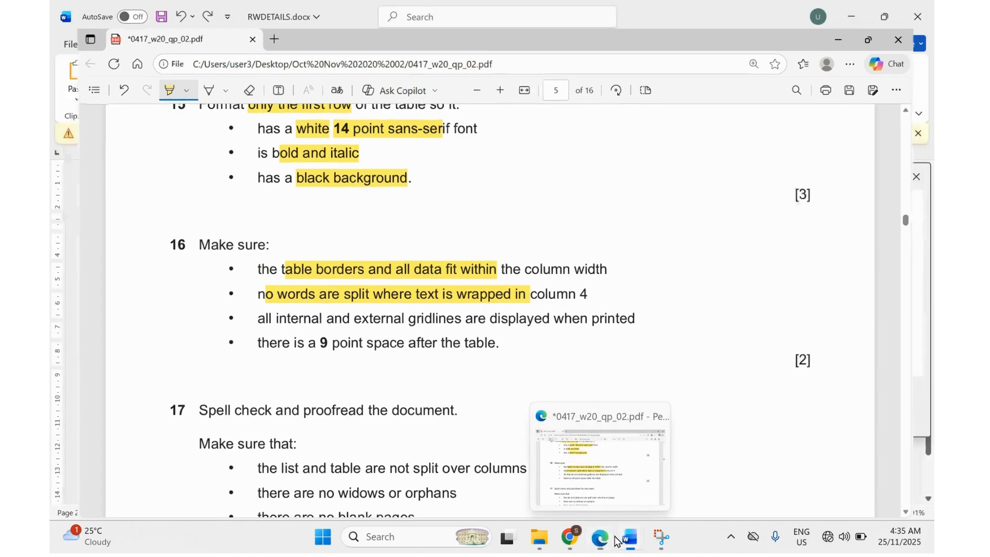
click(614, 538)
click(614, 538)
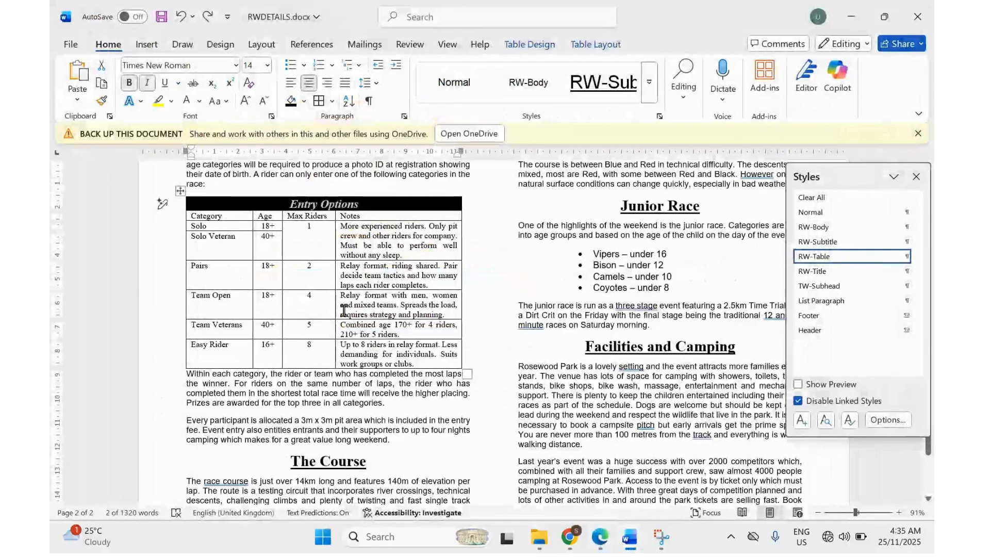
click(598, 536)
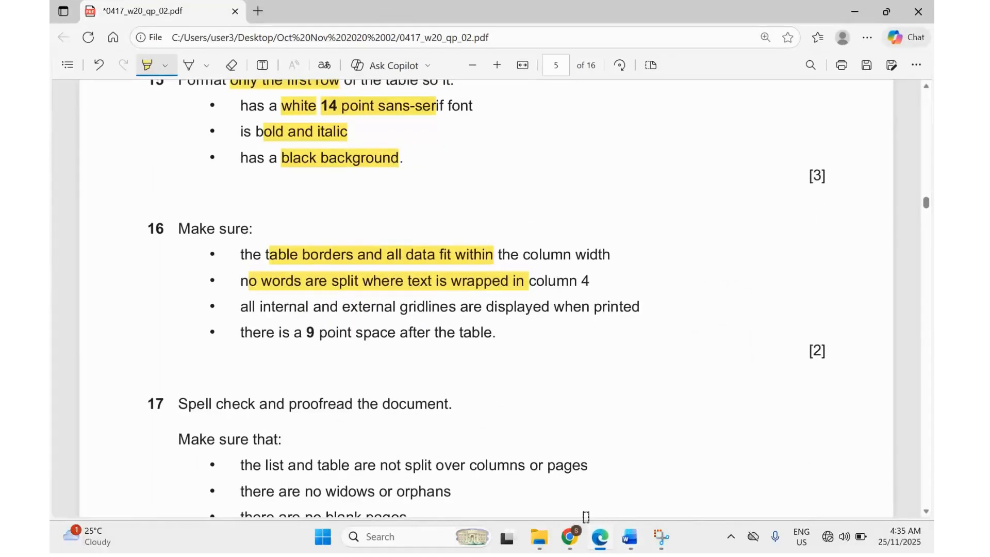
drag(282, 309, 445, 312)
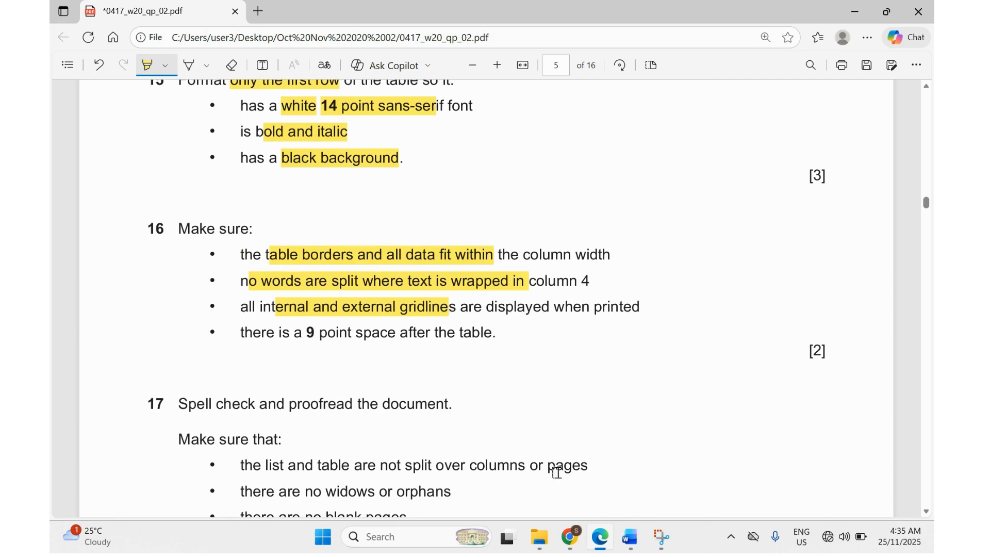
Highlight the 9 point space requirement and return to RWDETAILS.docx in Word.
click(571, 534)
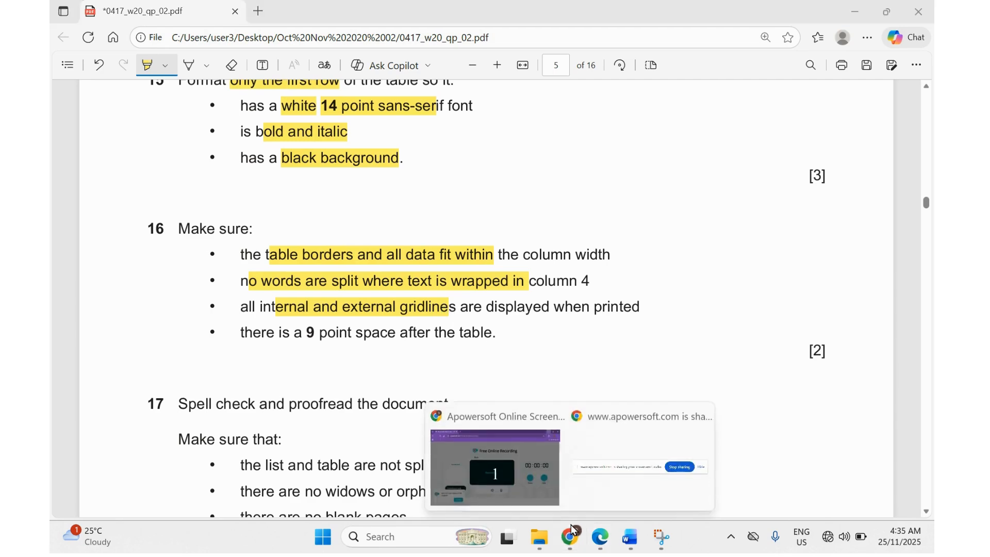
click(596, 541)
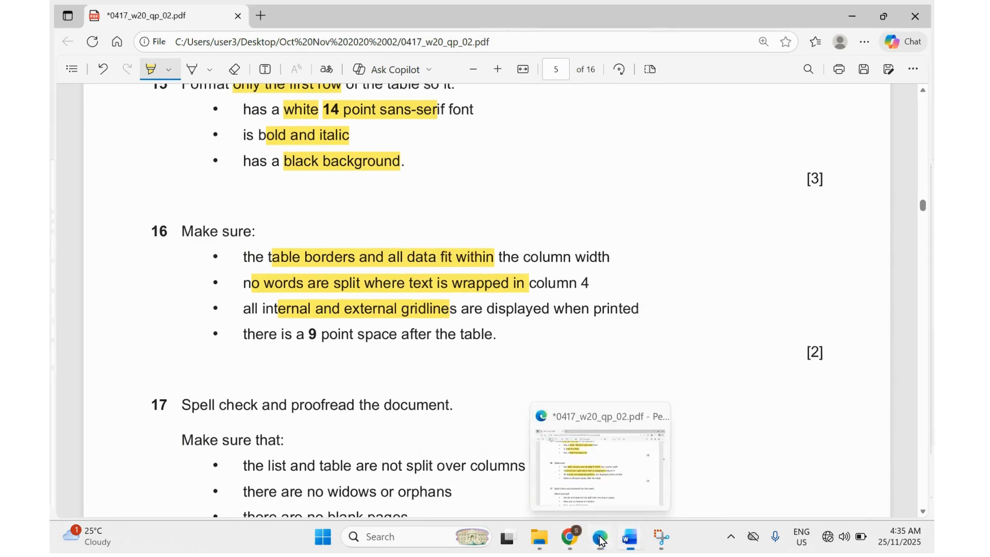
click(600, 538)
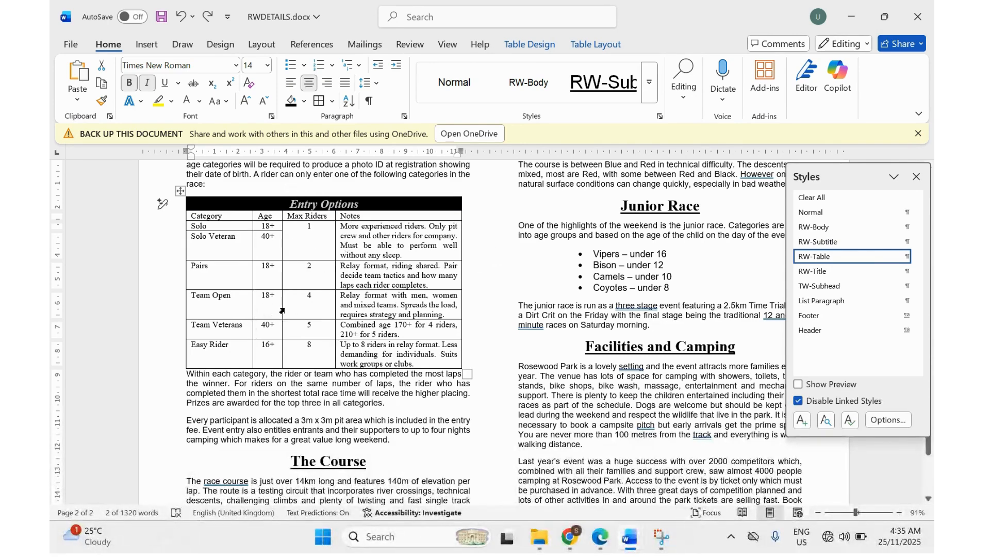
click(601, 549)
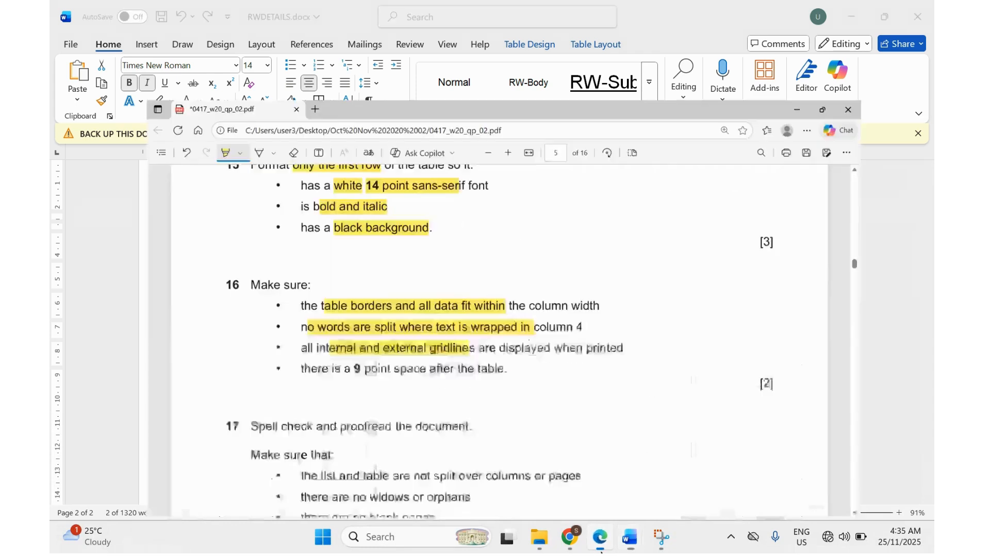
scroll(397, 385, down, 4)
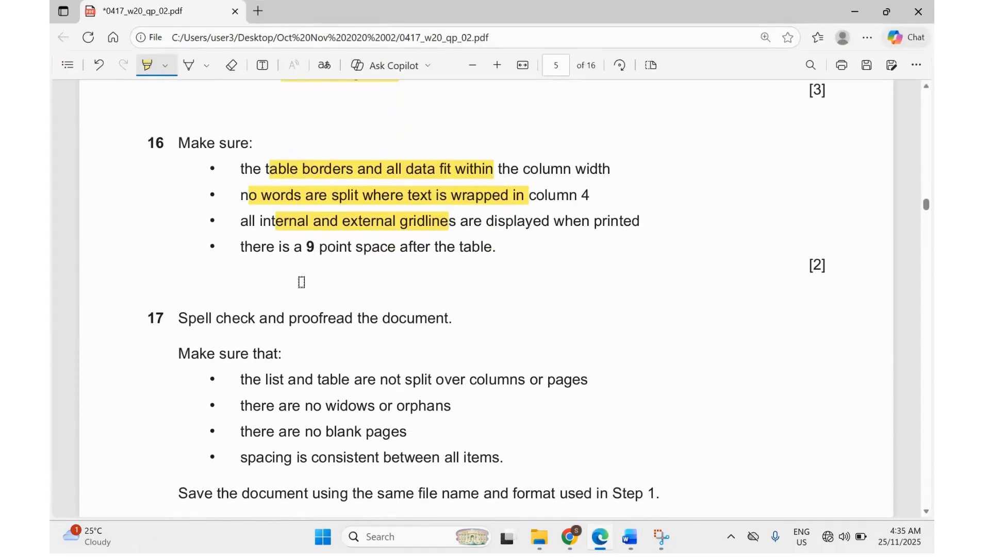
drag(306, 248, 398, 249)
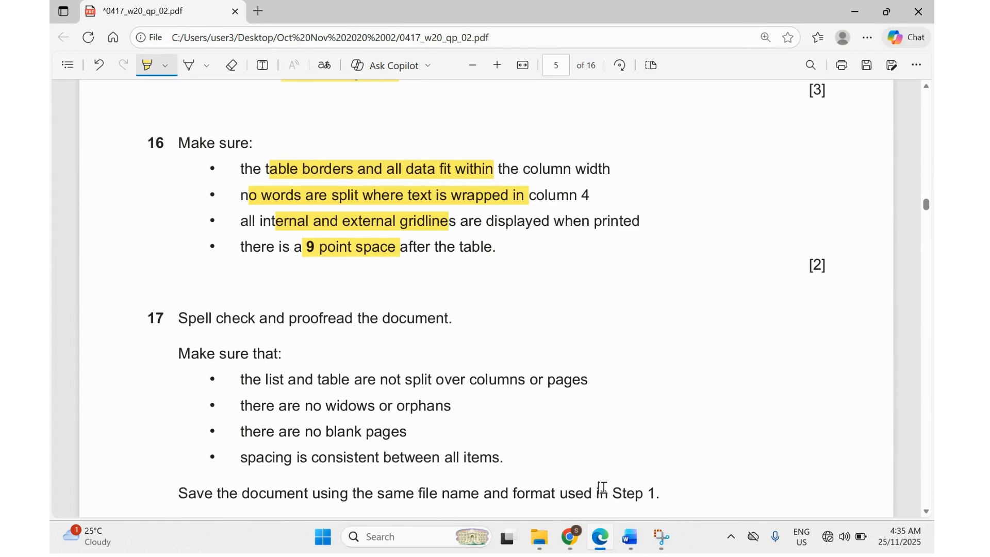
mouse_move(629, 538)
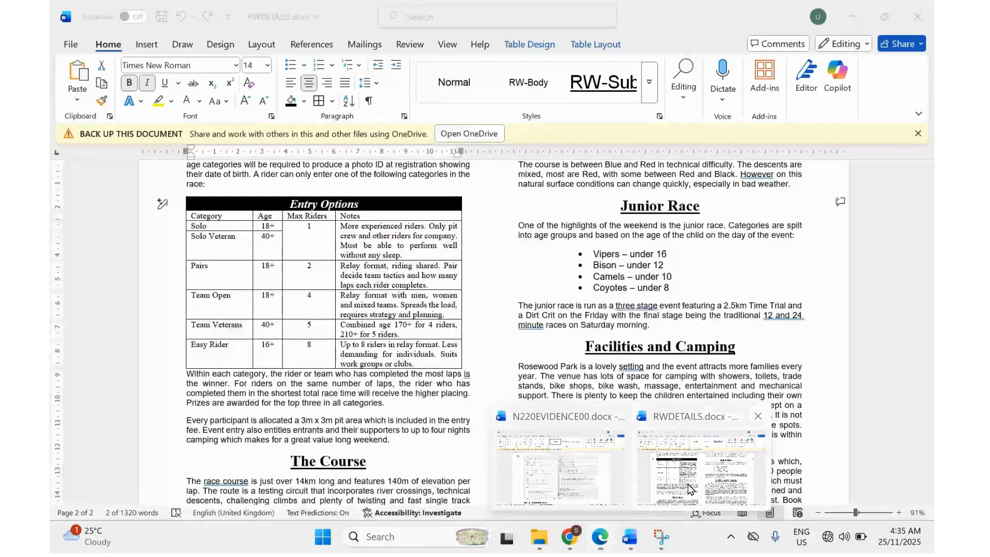
click(689, 489)
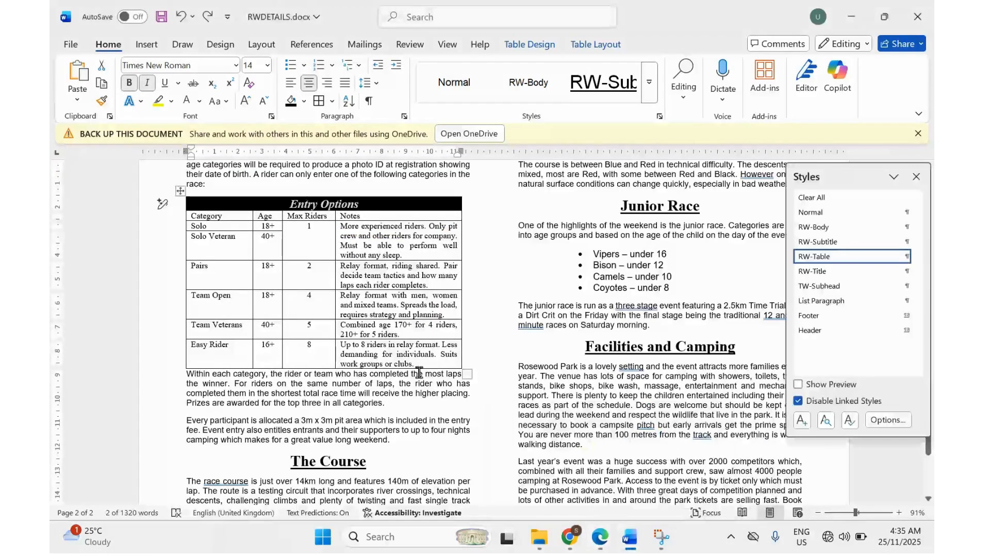
Place the caret in the body paragraph directly below the Entry Options table.
click(466, 362)
right_click(469, 360)
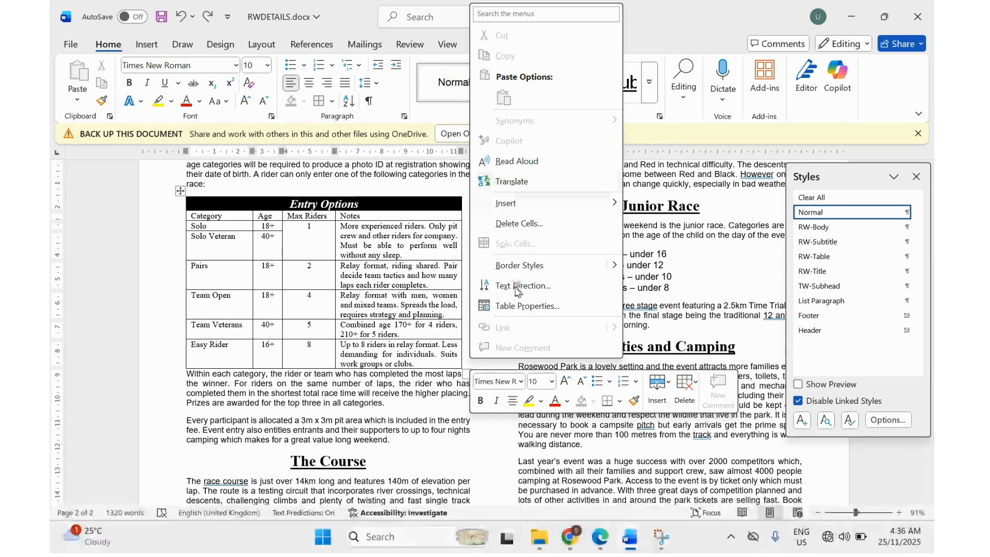
click(463, 357)
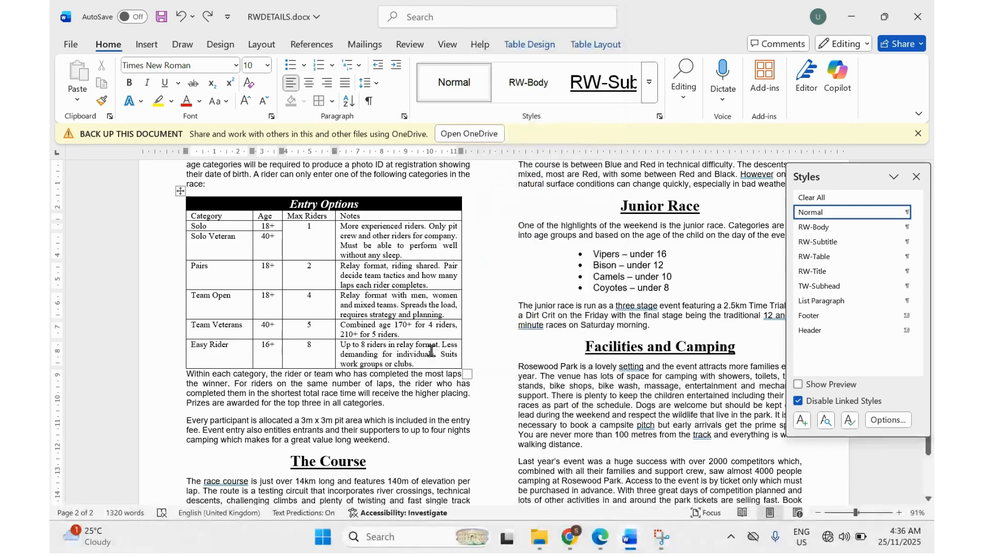
ctrl+scroll(230, 386, up, 2)
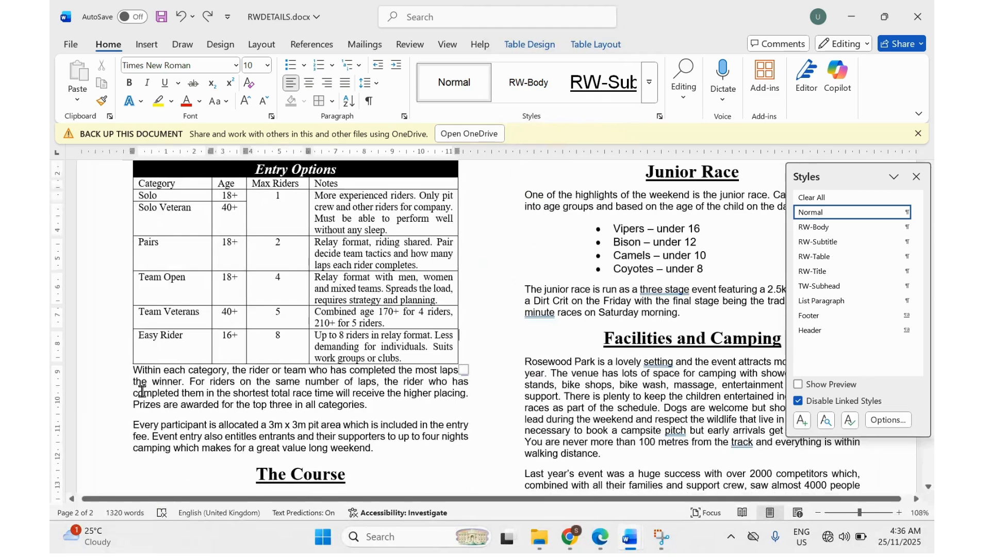
click(134, 372)
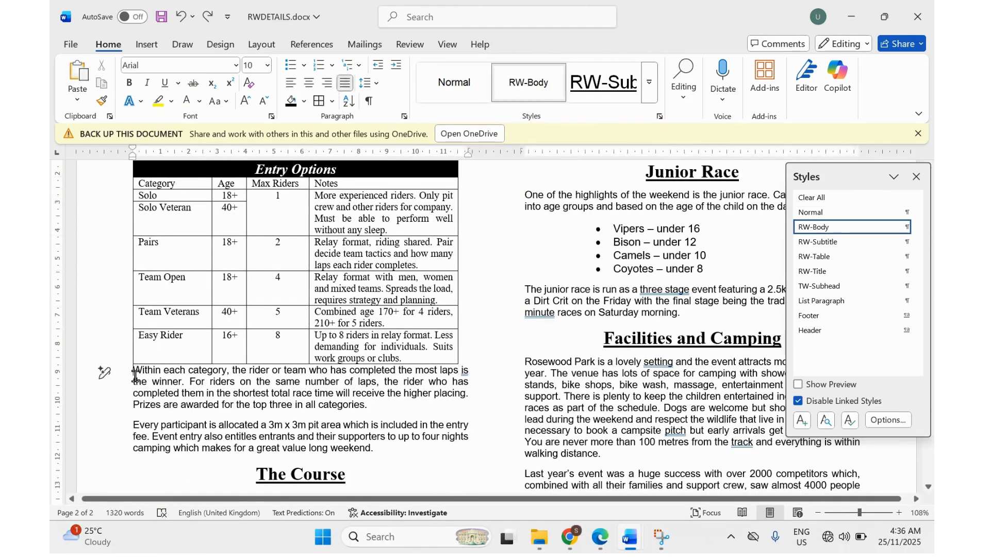
ctrl+scroll(131, 375, up, 5)
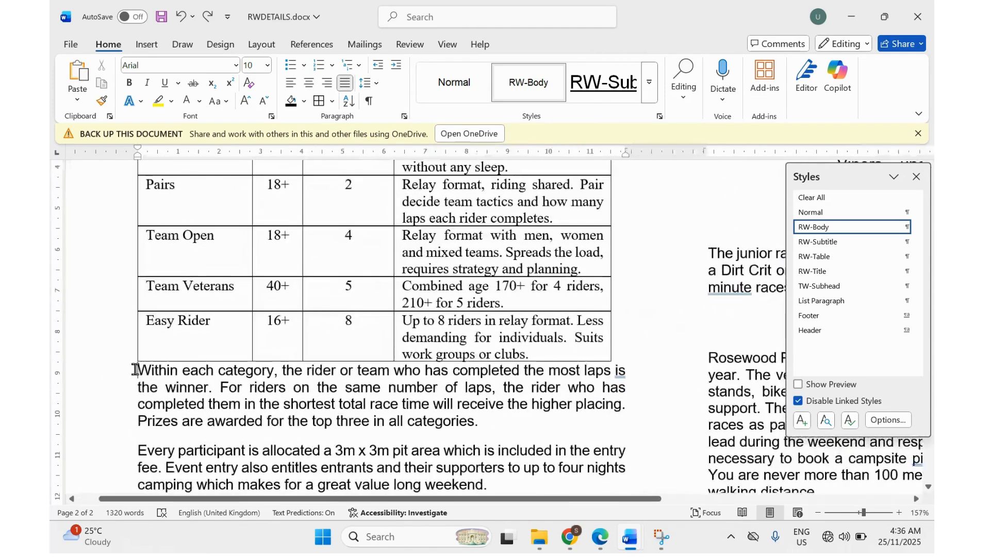
Set 9 pt spacing before the paragraph that follows the Entry Options table.
right_click(140, 370)
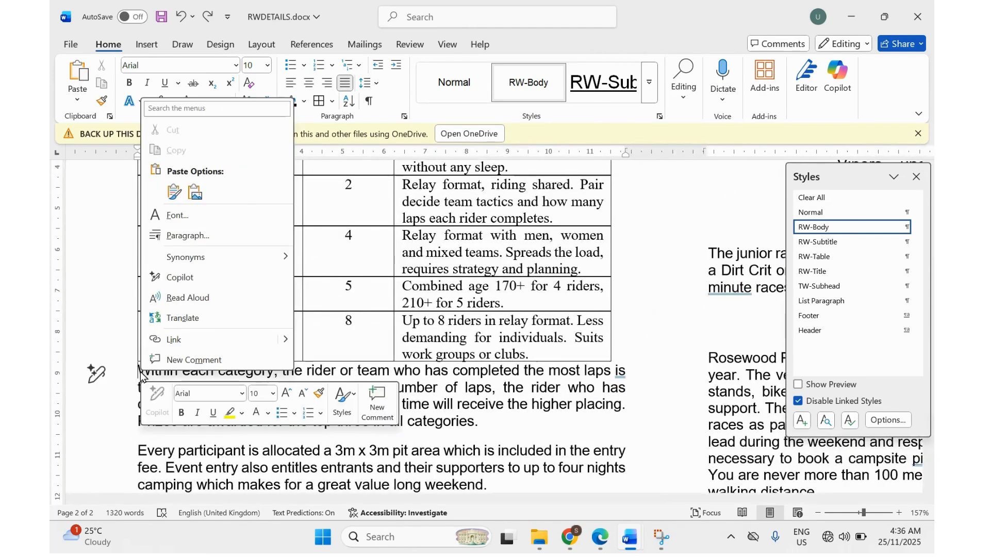
click(189, 239)
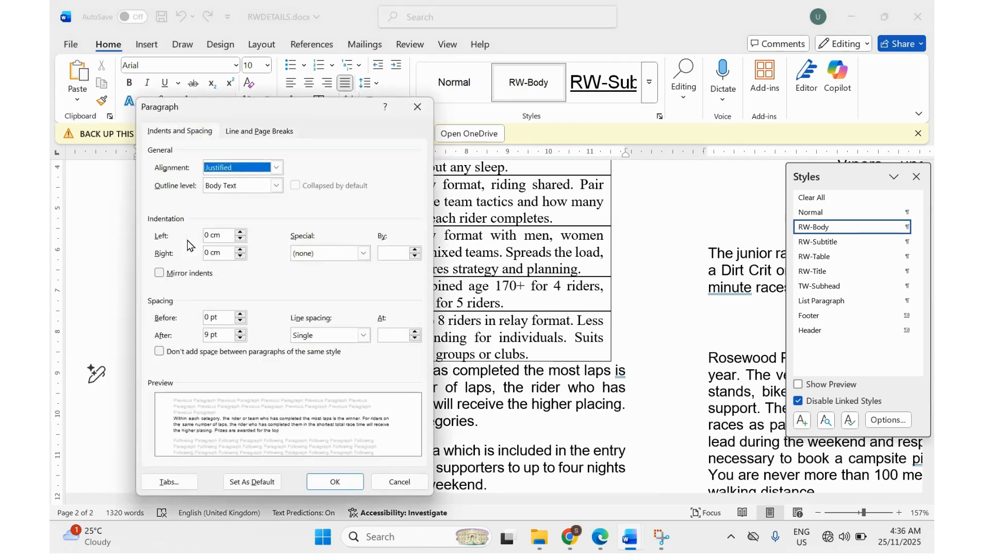
drag(271, 106, 508, 112)
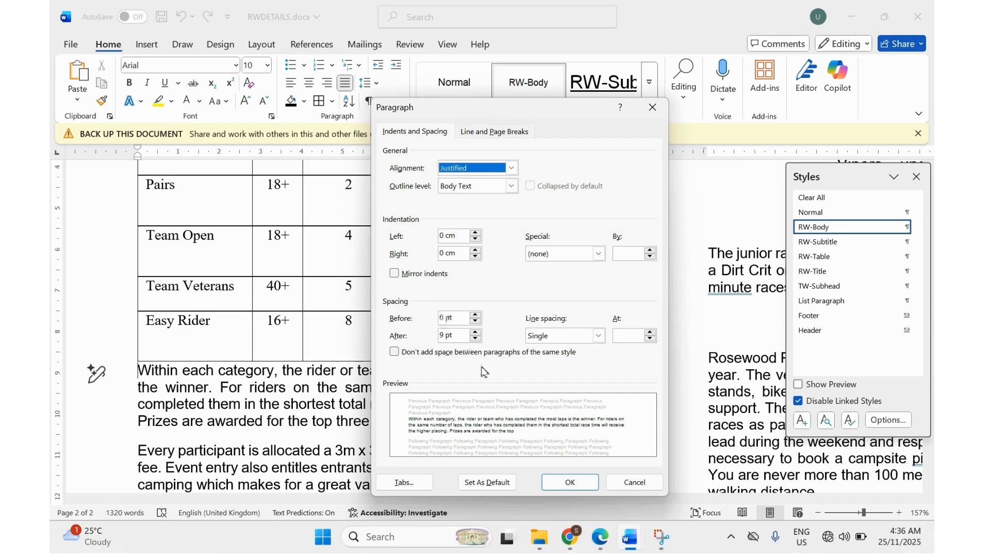
click(599, 538)
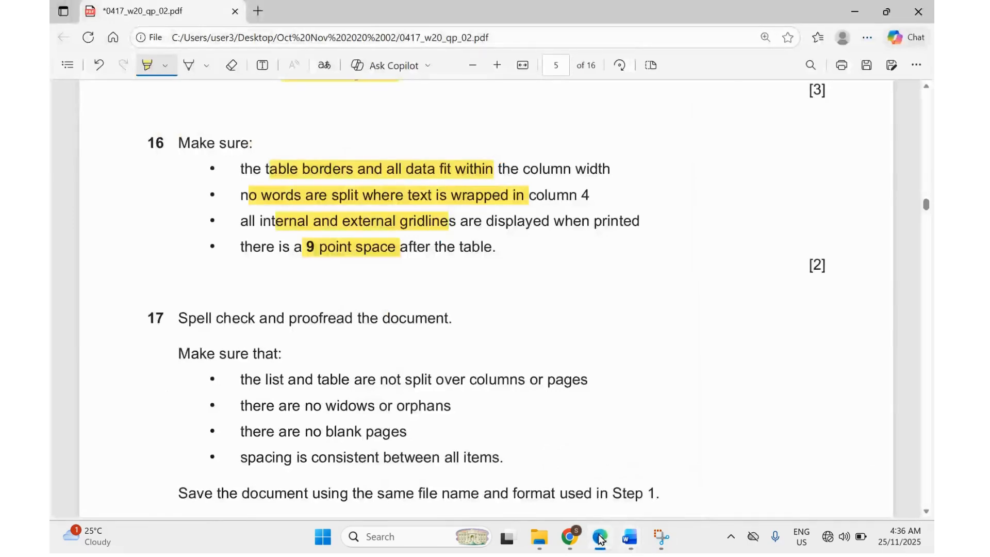
click(599, 537)
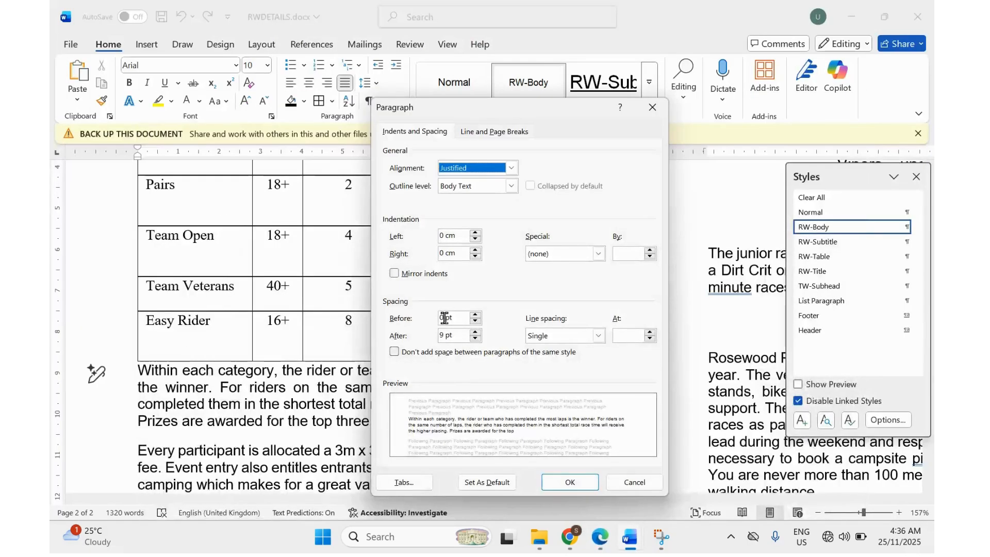
double_click(444, 318)
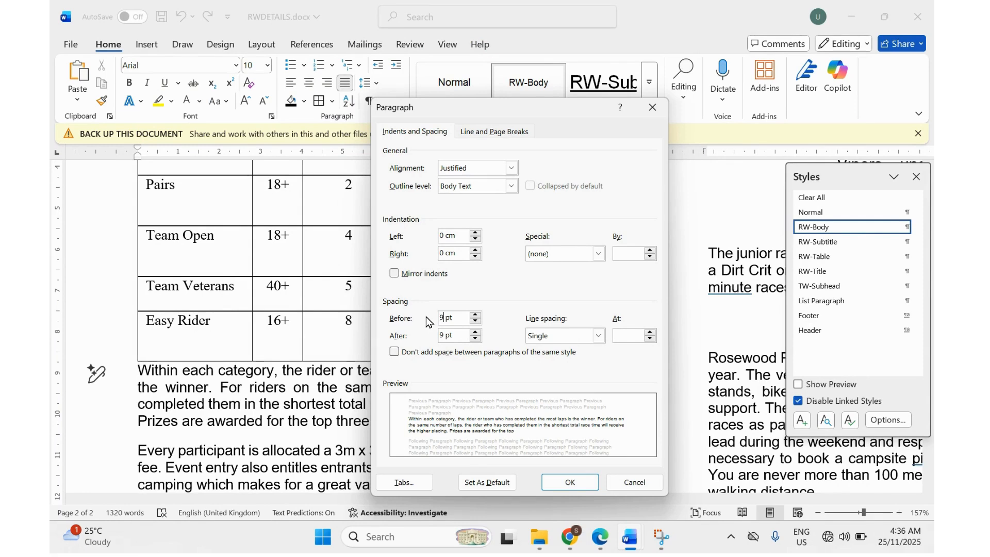
click(564, 482)
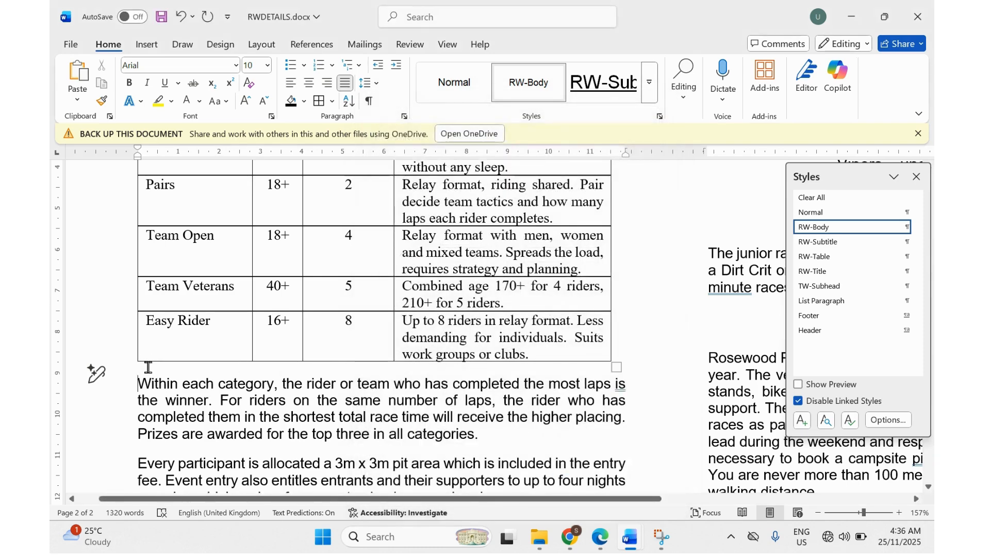
click(598, 540)
scroll(379, 363, down, 2)
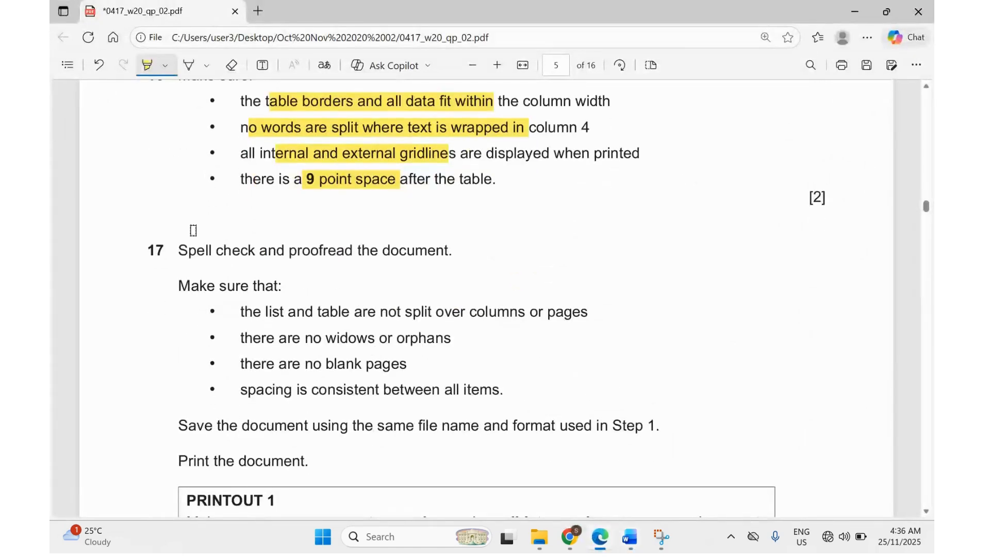
Highlight question 17's spell-check and proofread instruction, then return to RWDETAILS.docx.
drag(184, 245, 390, 256)
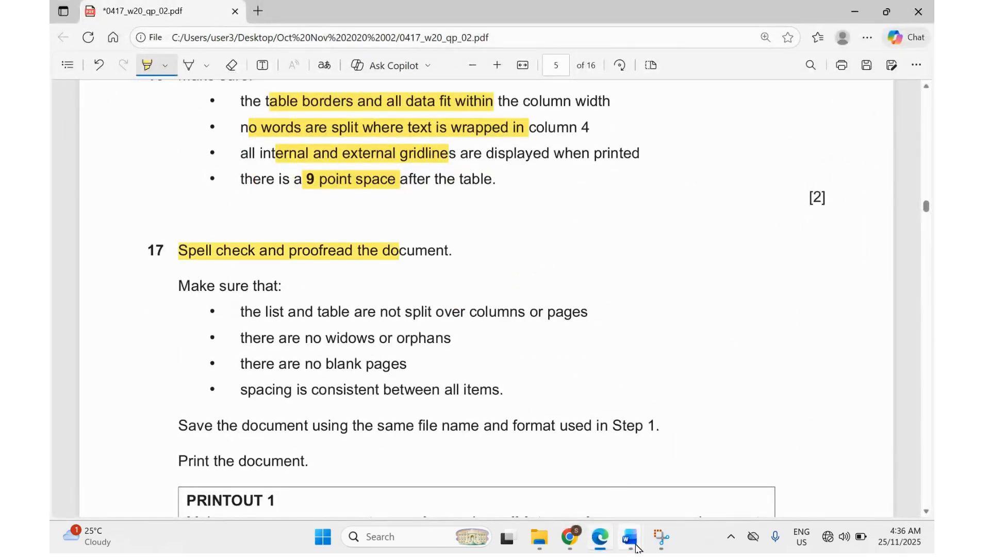
mouse_move(636, 548)
click(701, 467)
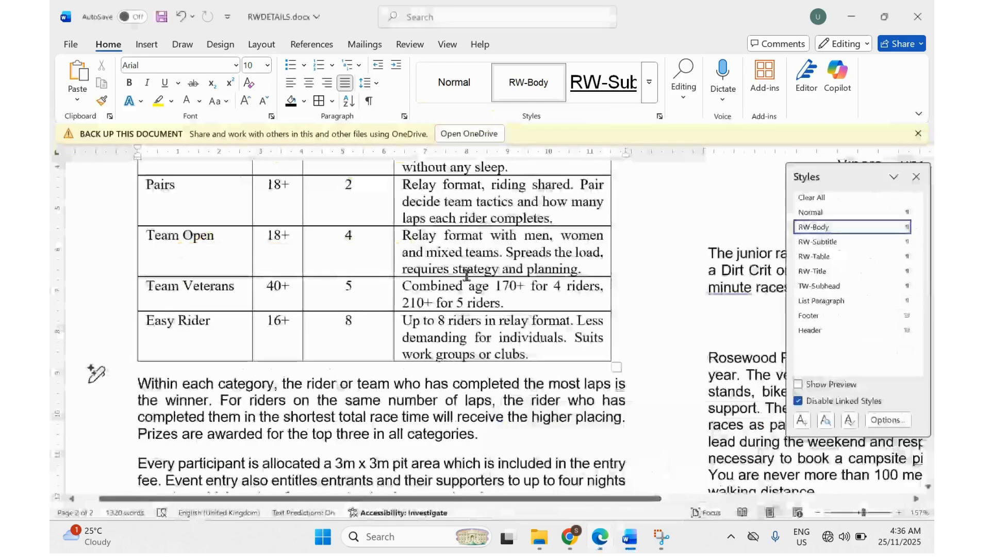
scroll(467, 275, up, 10)
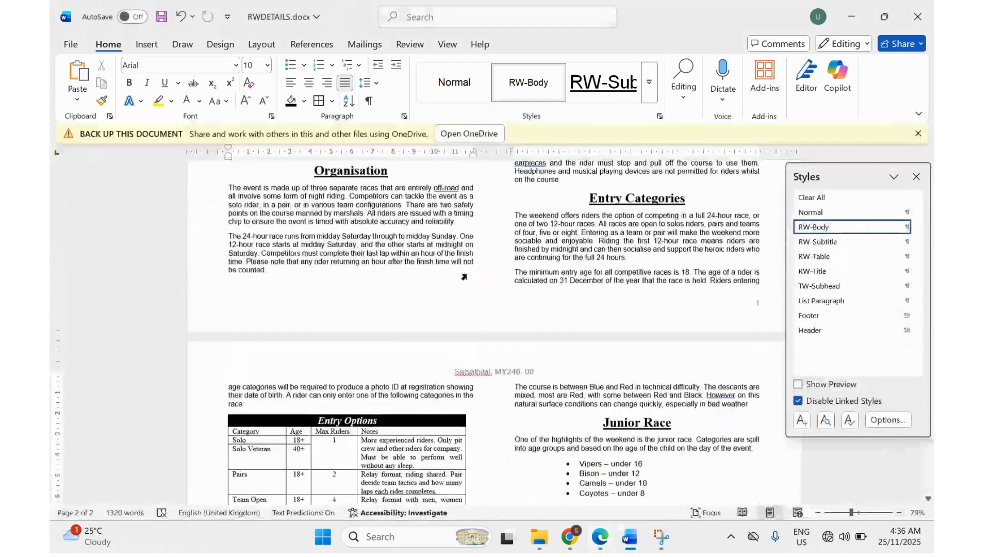
scroll(464, 277, up, 1)
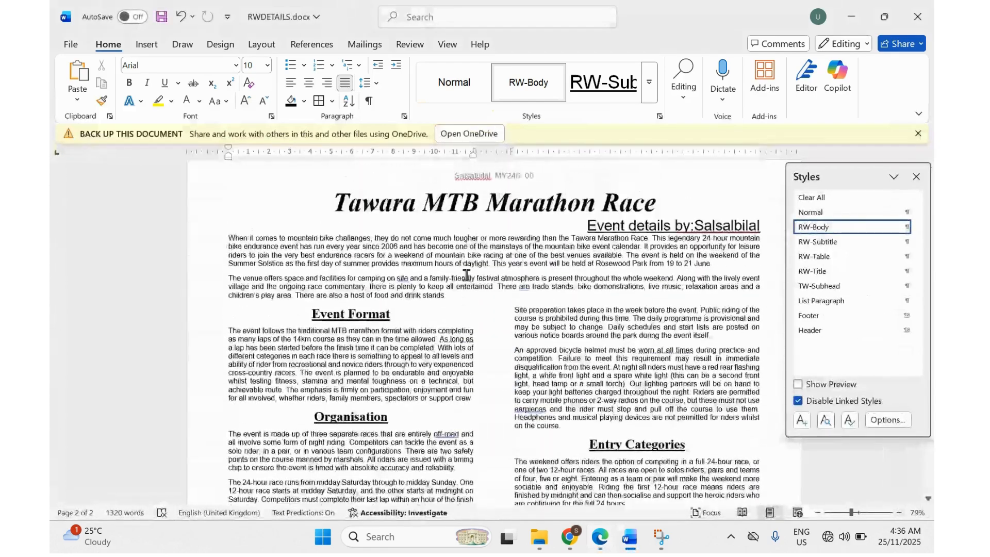
Add commas after 'site', 'earpieces' and 'off-road', and change 'are' to 'is'.
right_click(402, 274)
click(440, 323)
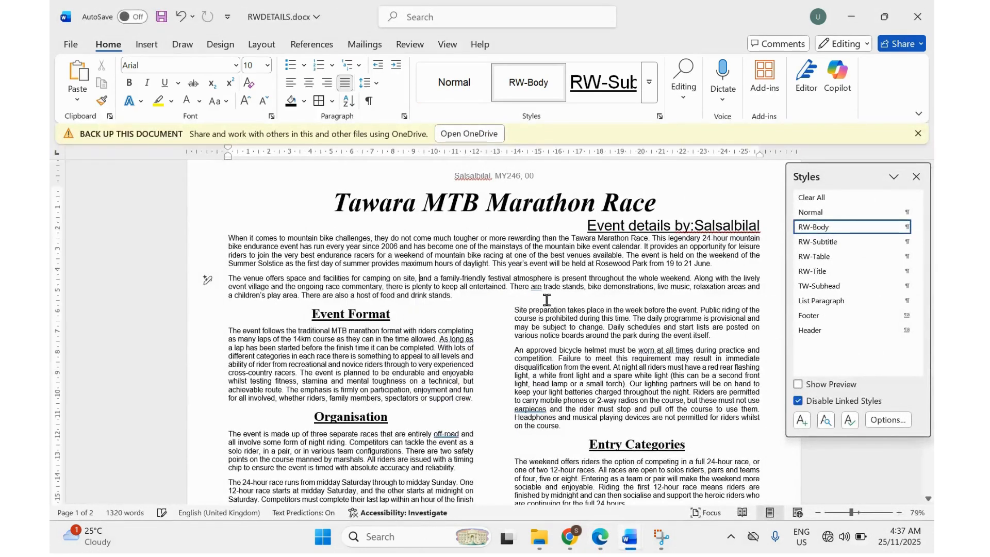
right_click(536, 286)
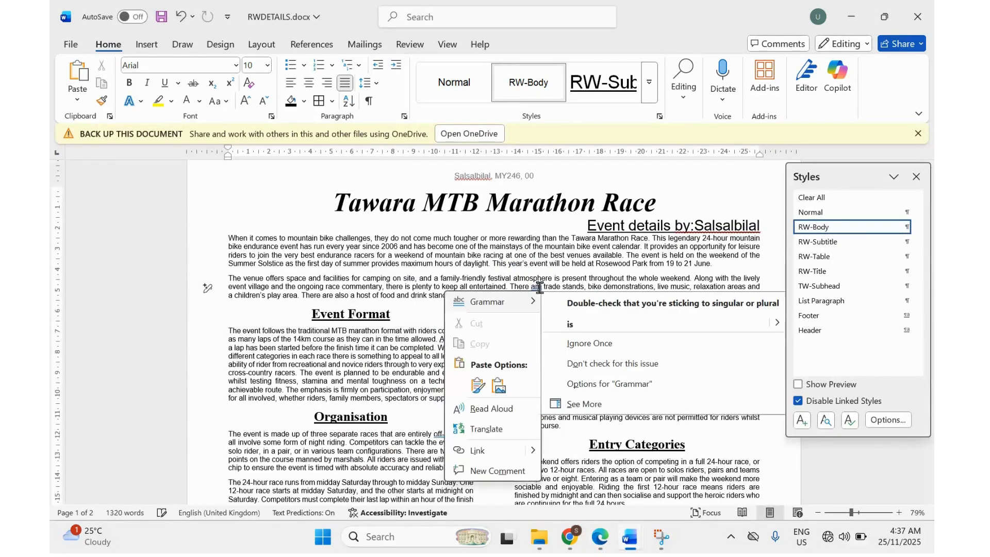
click(570, 325)
scroll(532, 322, down, 3)
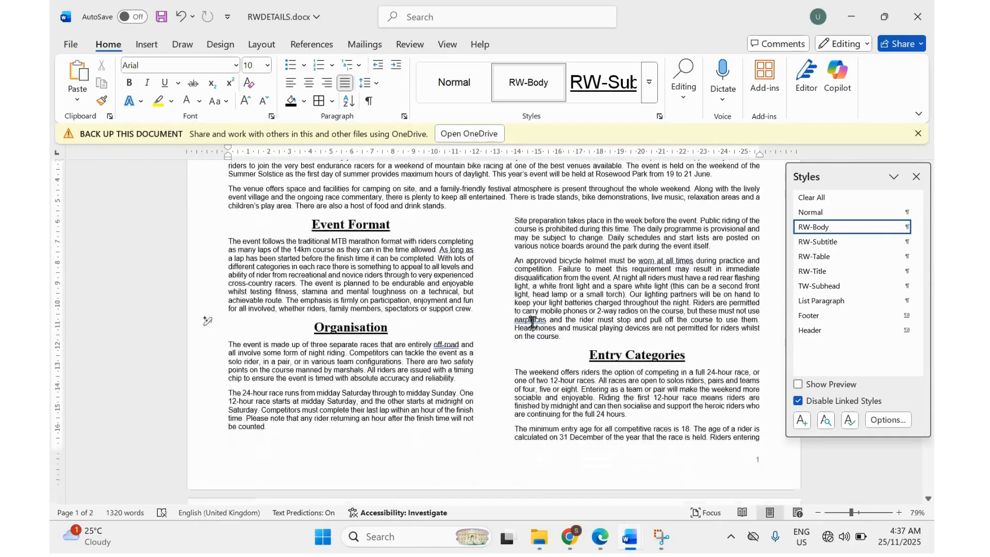
right_click(532, 321)
click(587, 358)
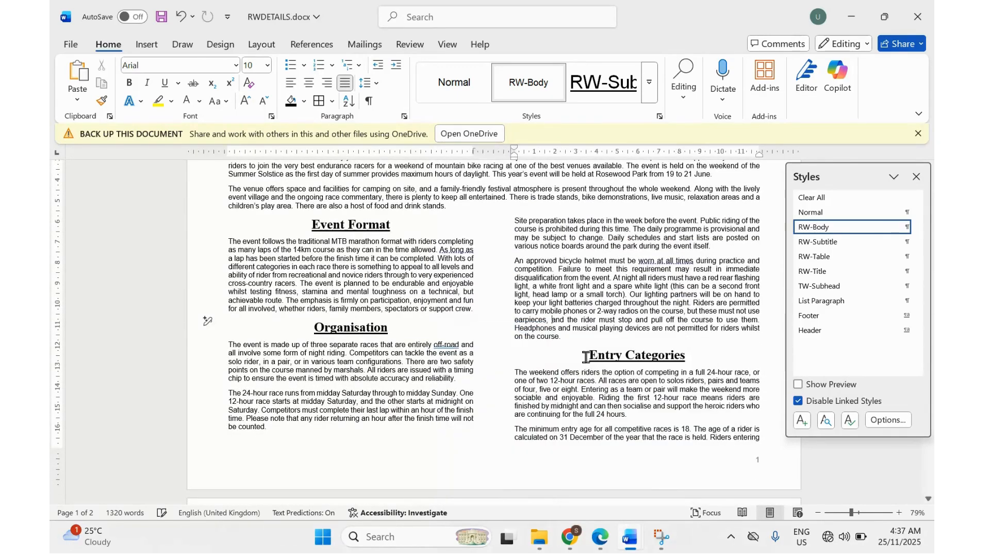
right_click(446, 346)
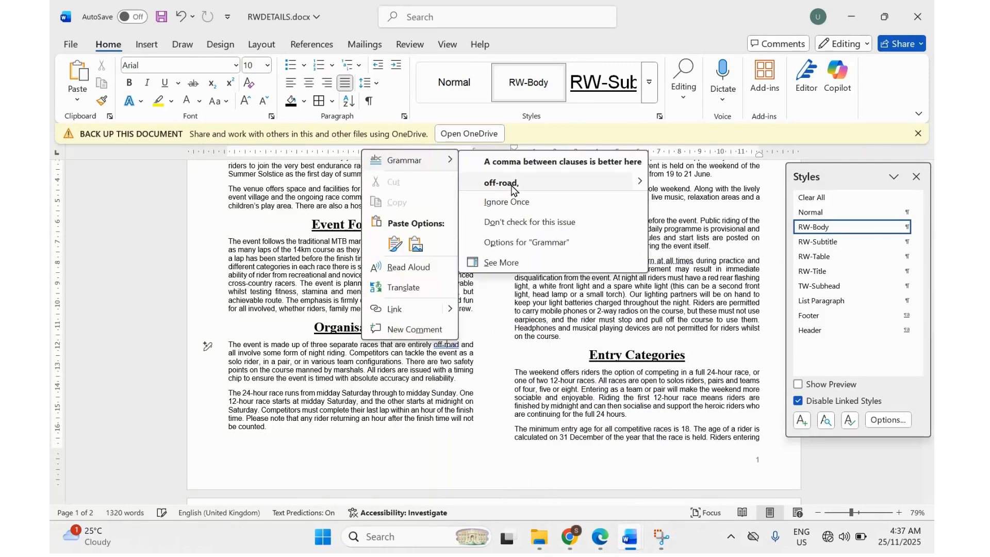
click(512, 183)
Add the comma after 'However' and hyphenate 'three stage' to 'three-stage'.
scroll(569, 385, down, 10)
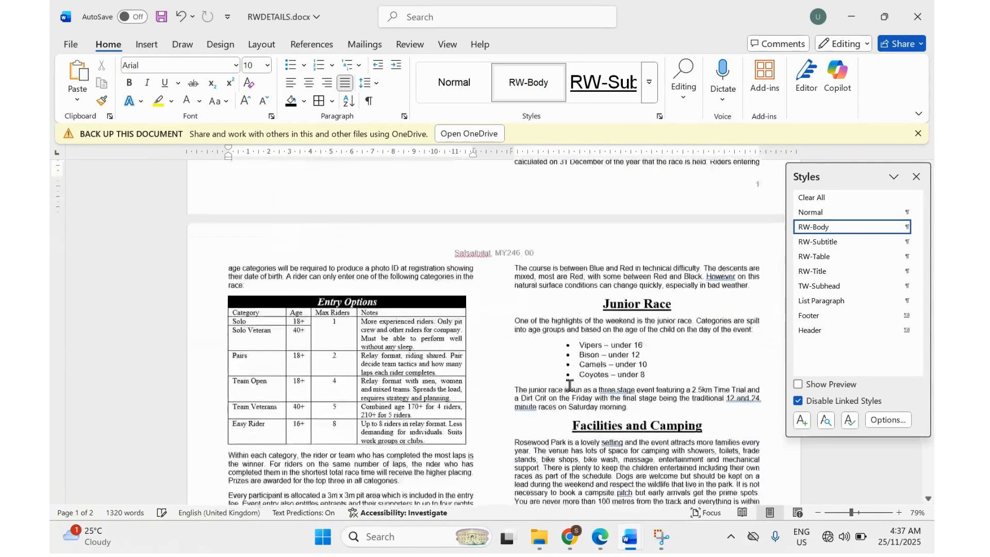
right_click(716, 181)
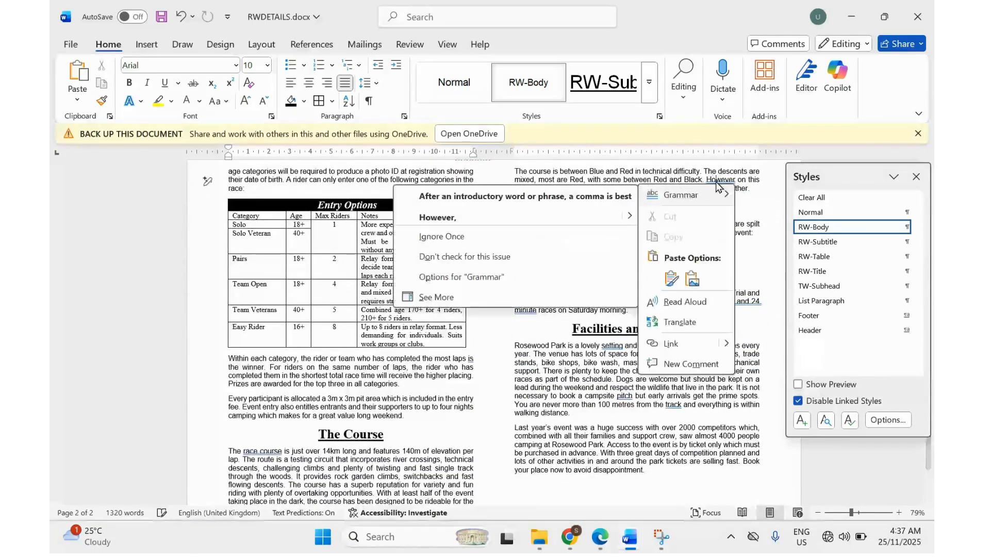
click(555, 215)
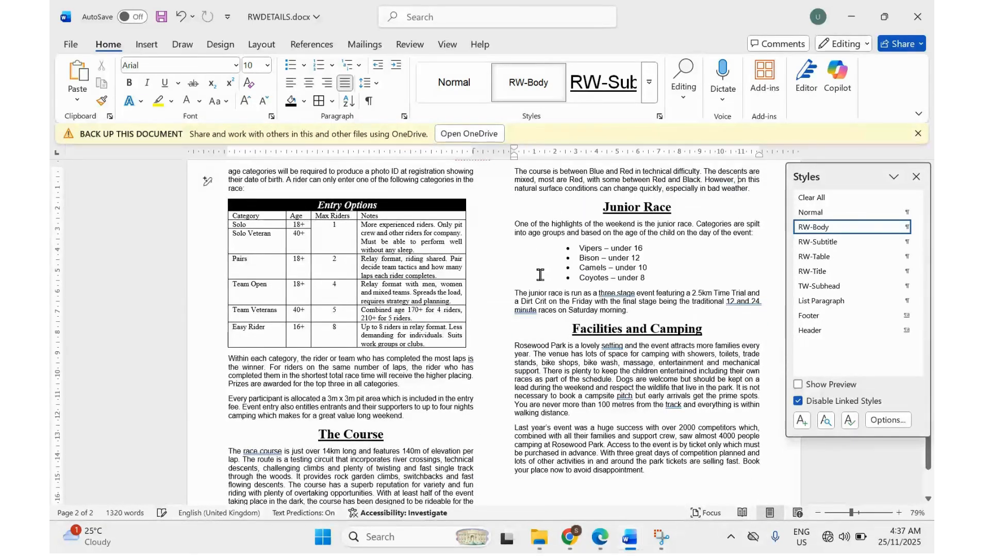
right_click(610, 282)
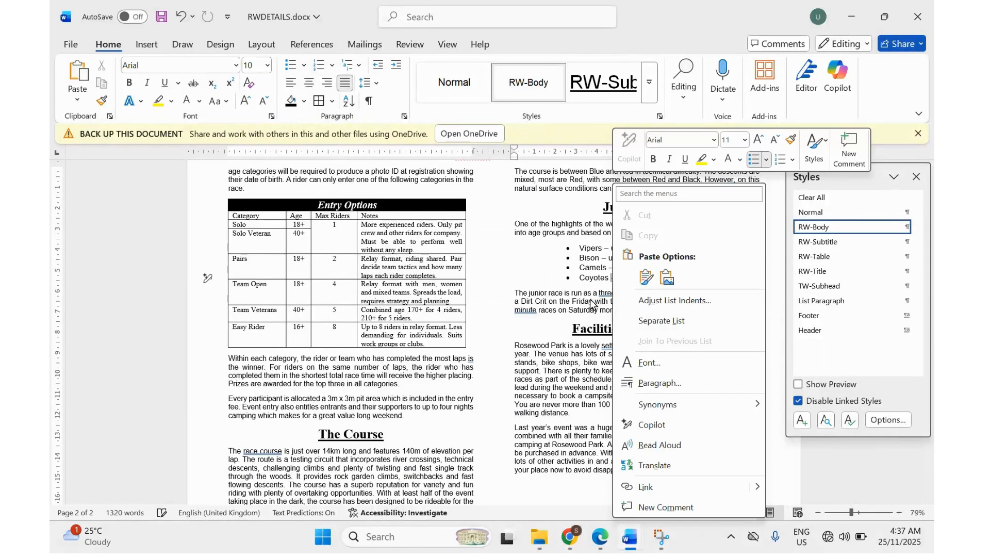
click(557, 281)
right_click(619, 293)
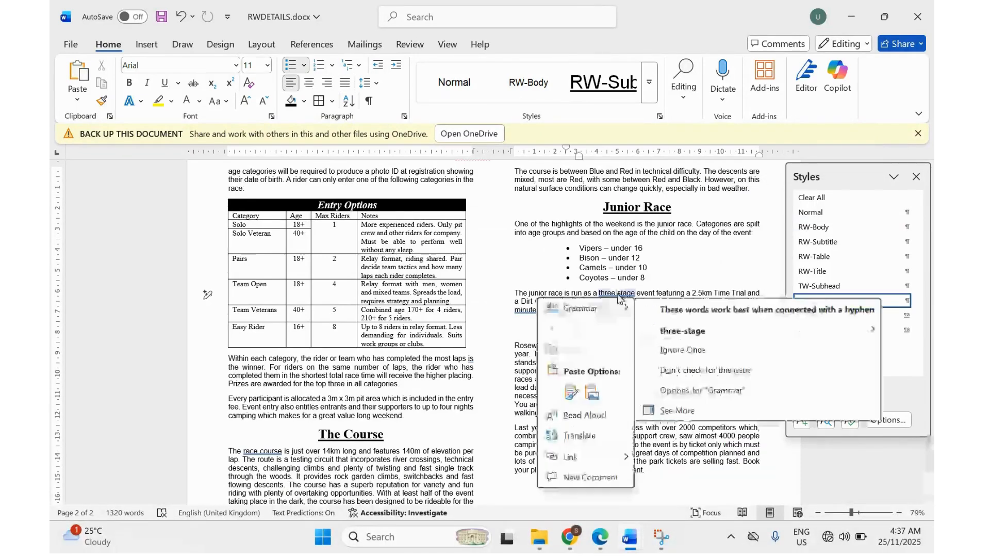
click(669, 332)
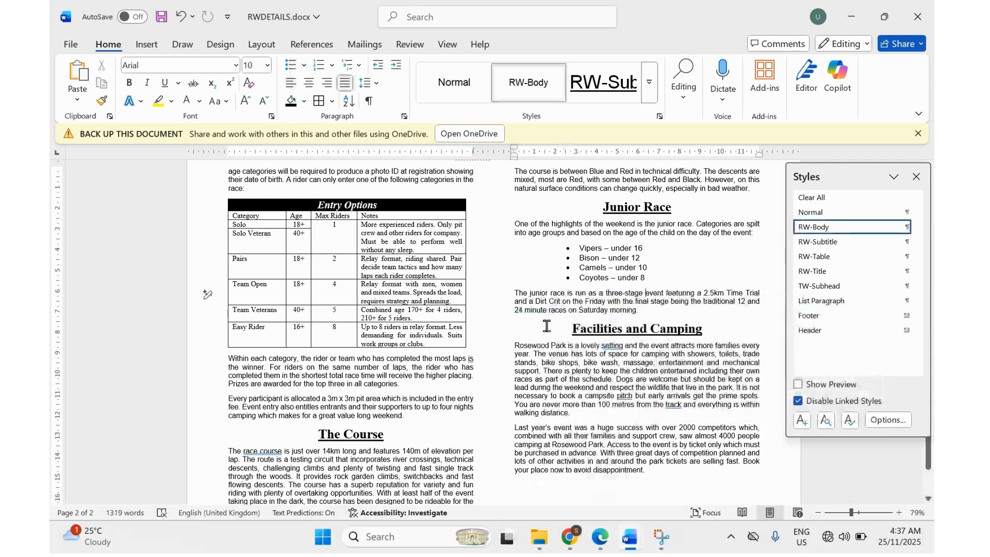
Add commas after 'setting', 'pitch' and 'track', and join 'race course' into 'racecourse'.
scroll(546, 326, down, 3)
right_click(611, 282)
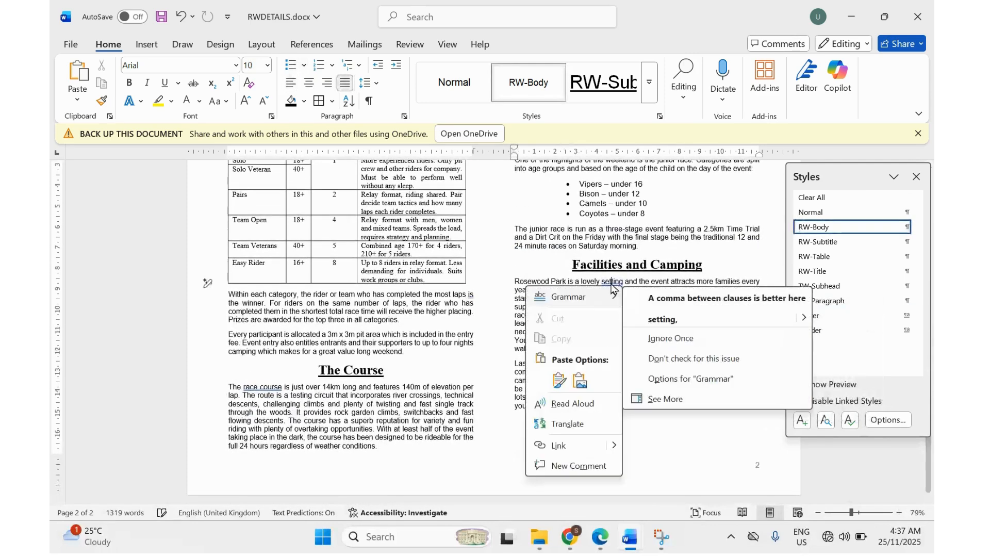
click(673, 325)
right_click(625, 334)
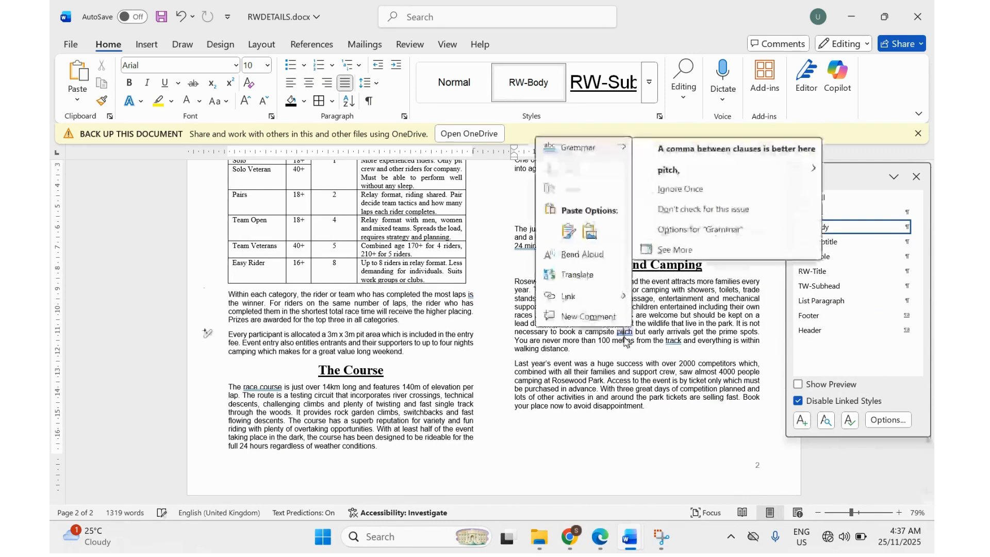
click(669, 177)
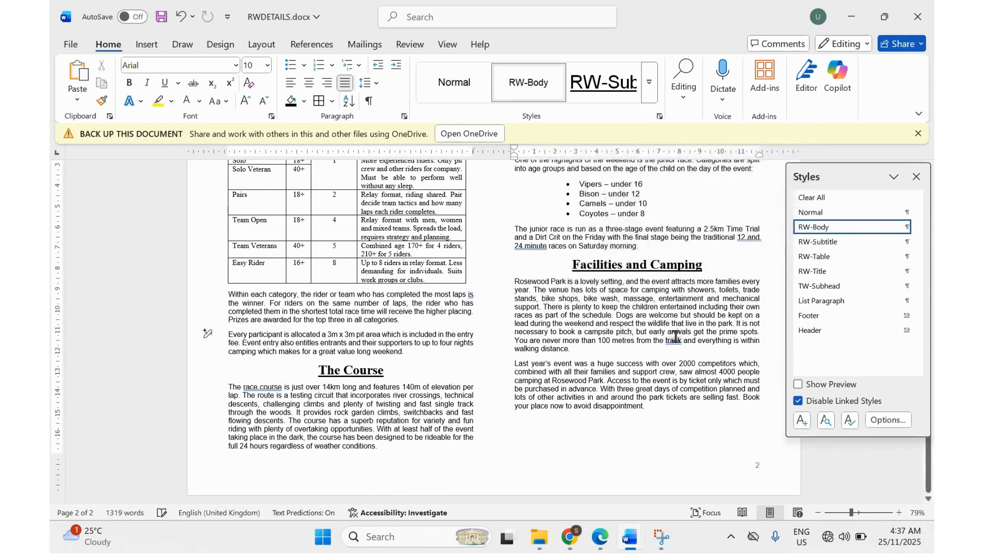
right_click(676, 340)
click(716, 180)
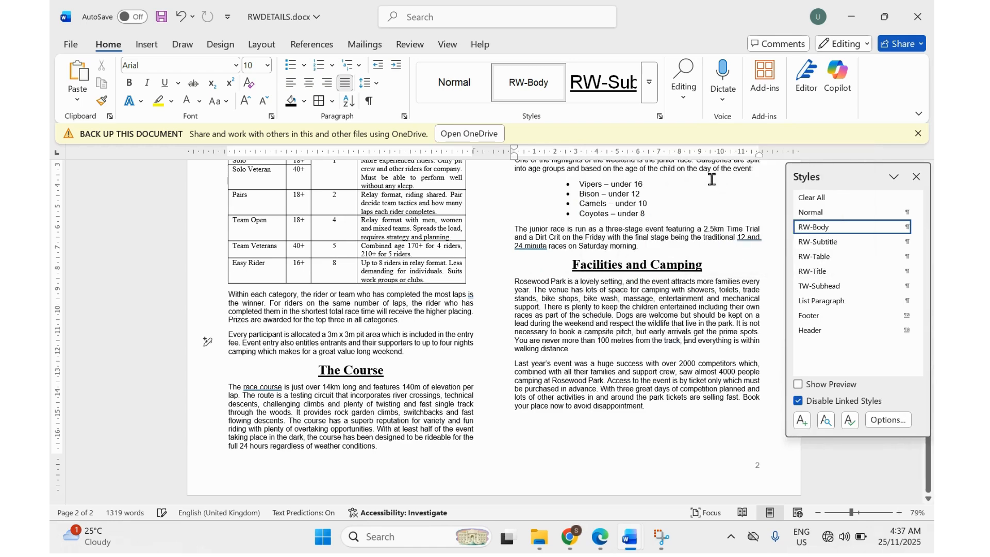
right_click(261, 388)
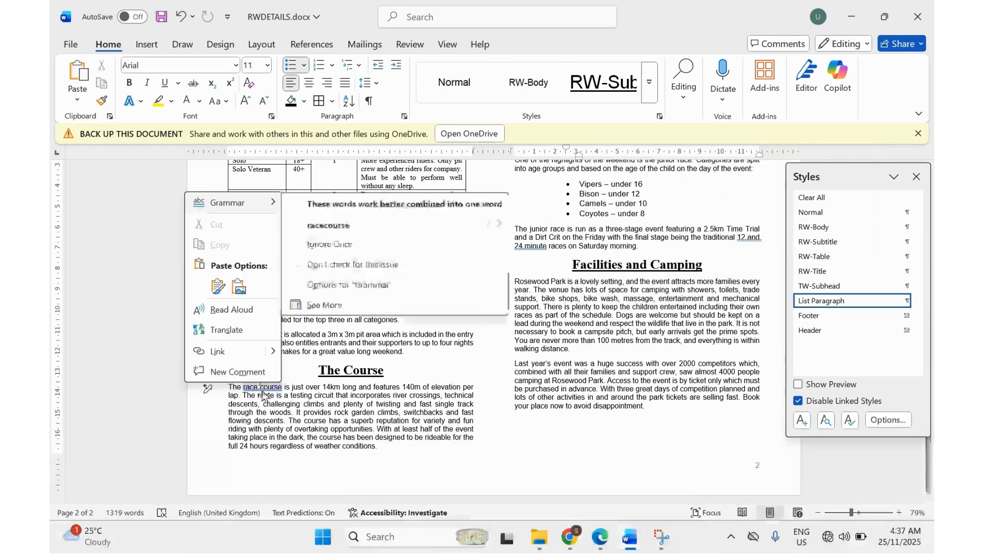
click(321, 227)
Change '12 and 24-minute' to '12- and 24-minute' and close the Styles pane.
scroll(354, 353, up, 4)
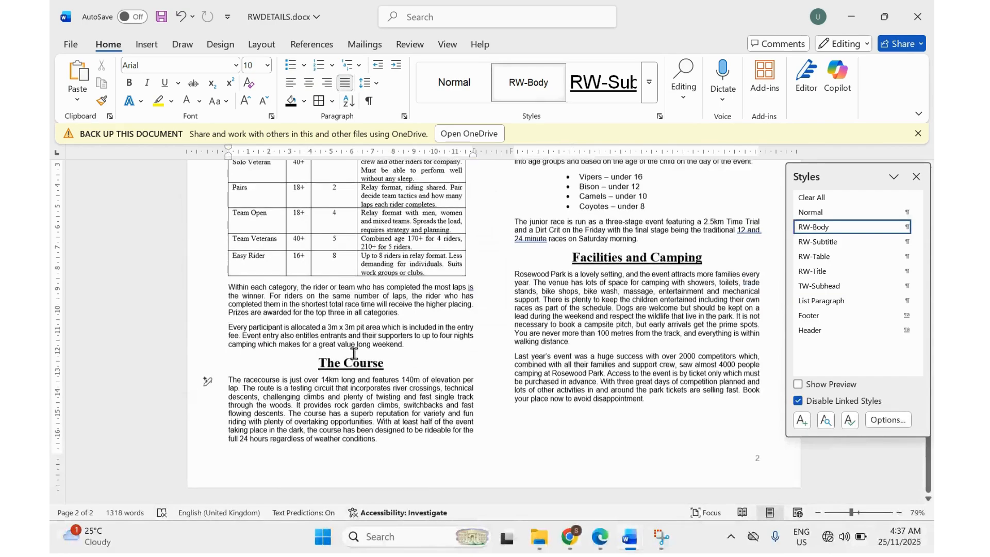
scroll(354, 353, up, 2)
scroll(354, 354, down, 3)
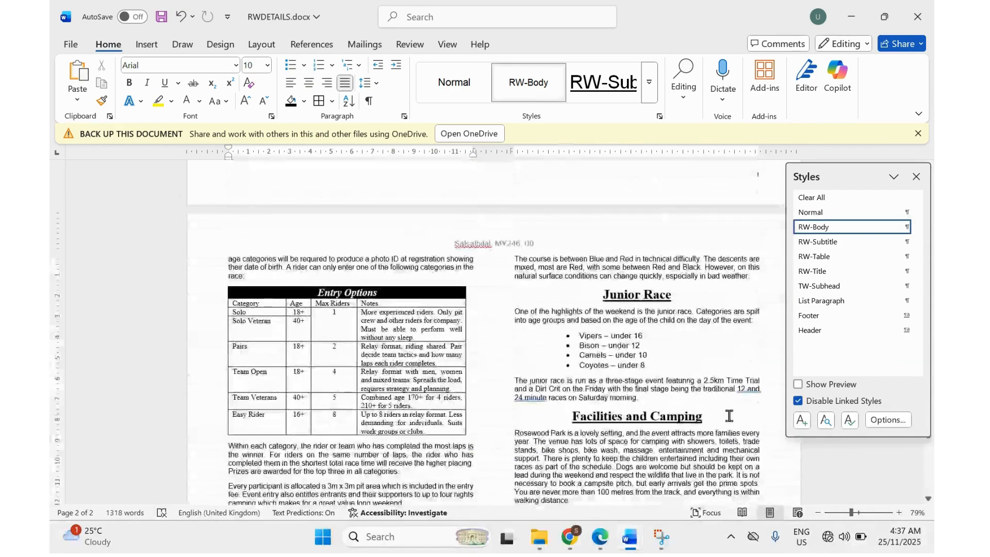
right_click(745, 383)
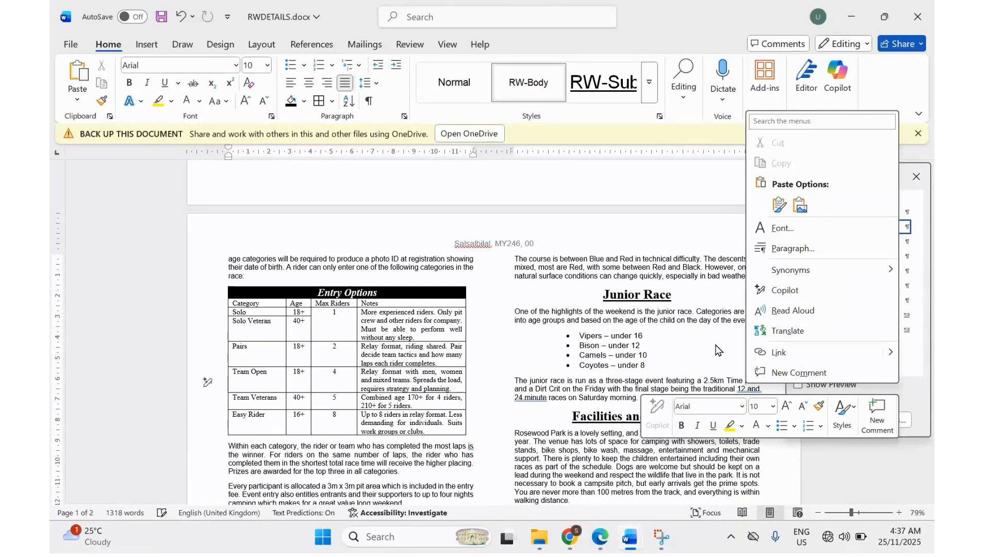
click(748, 389)
right_click(749, 388)
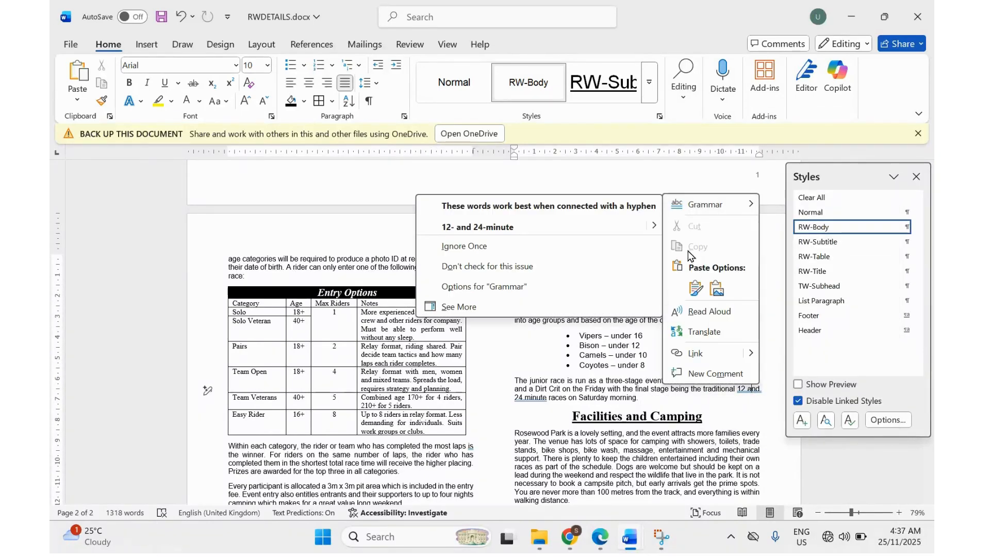
click(623, 230)
scroll(616, 311, up, 10)
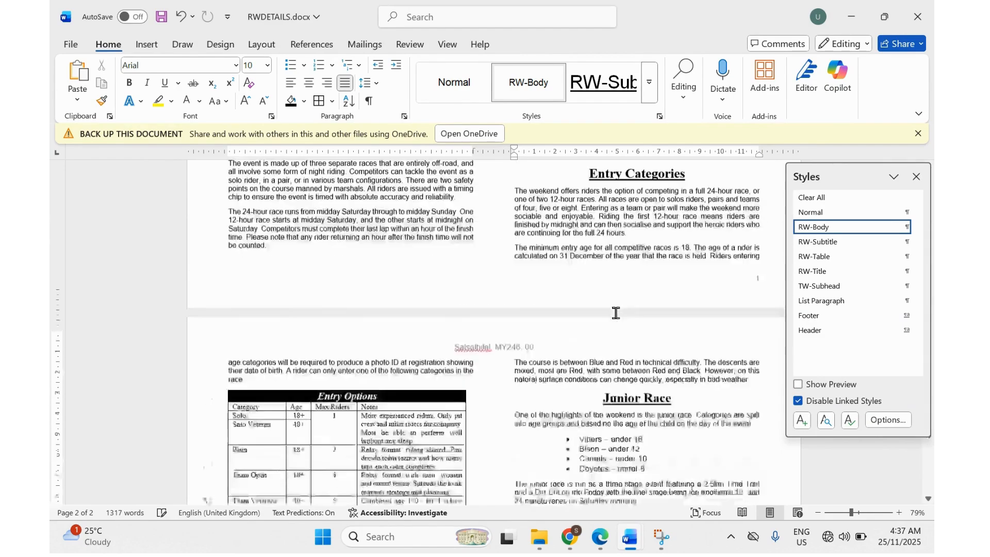
scroll(616, 312, down, 4)
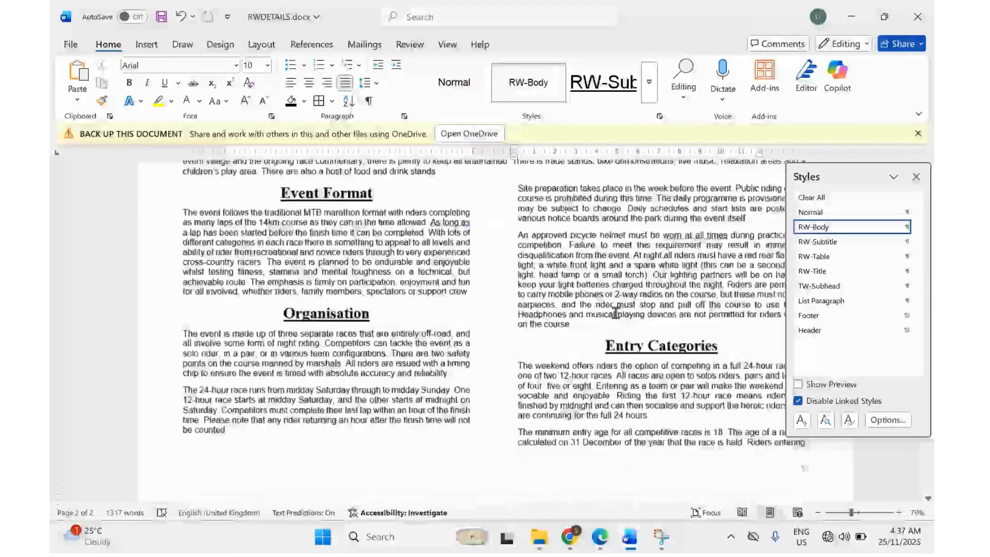
ctrl+scroll(616, 311, up, 3)
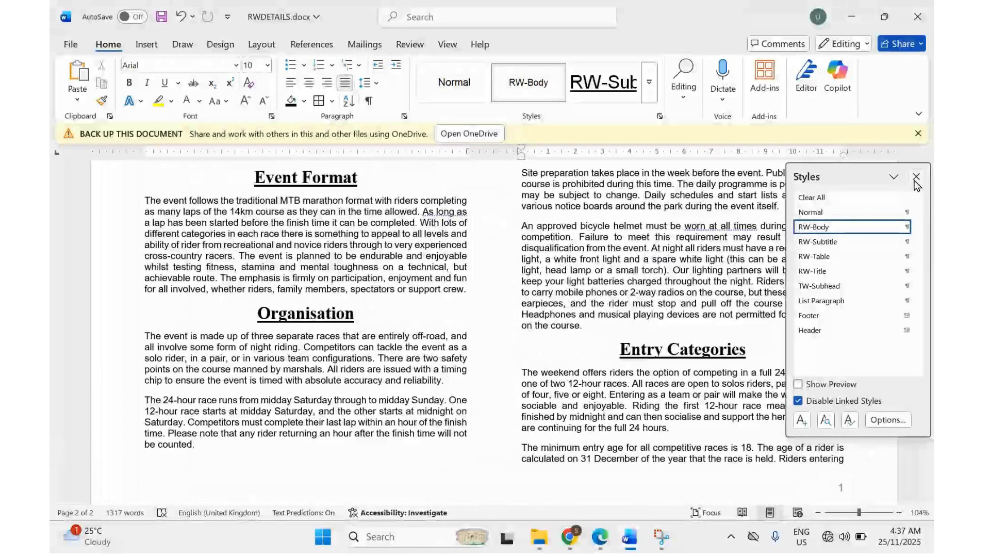
click(915, 178)
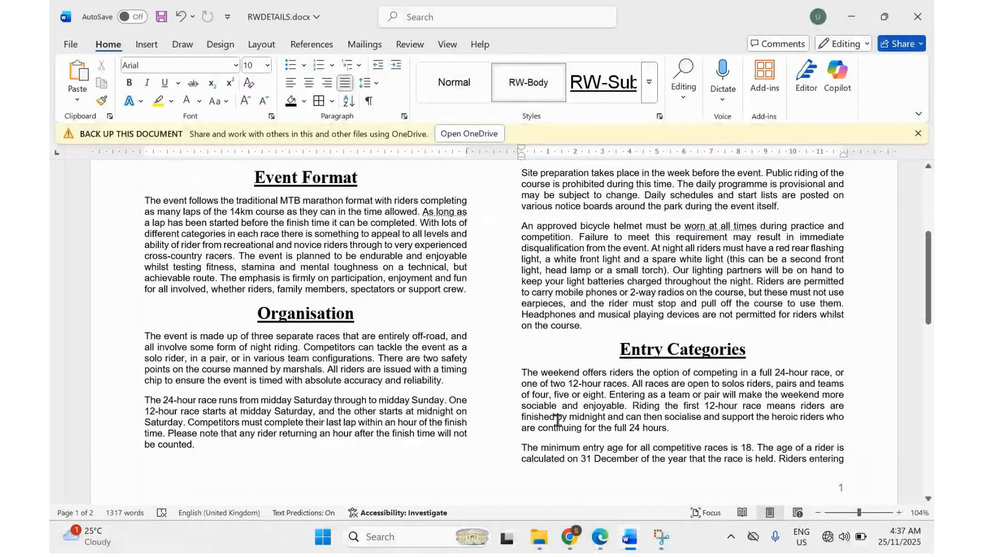
Highlight step 17's checks: lists/tables not split over columns, no widows/orphans, no blank pages, consistent spacing.
click(599, 536)
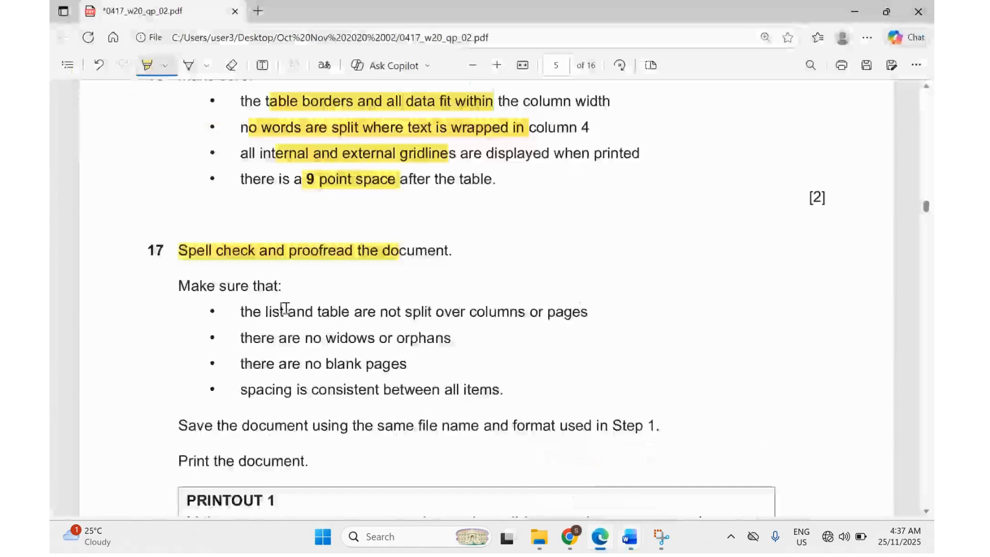
scroll(242, 311, down, 1)
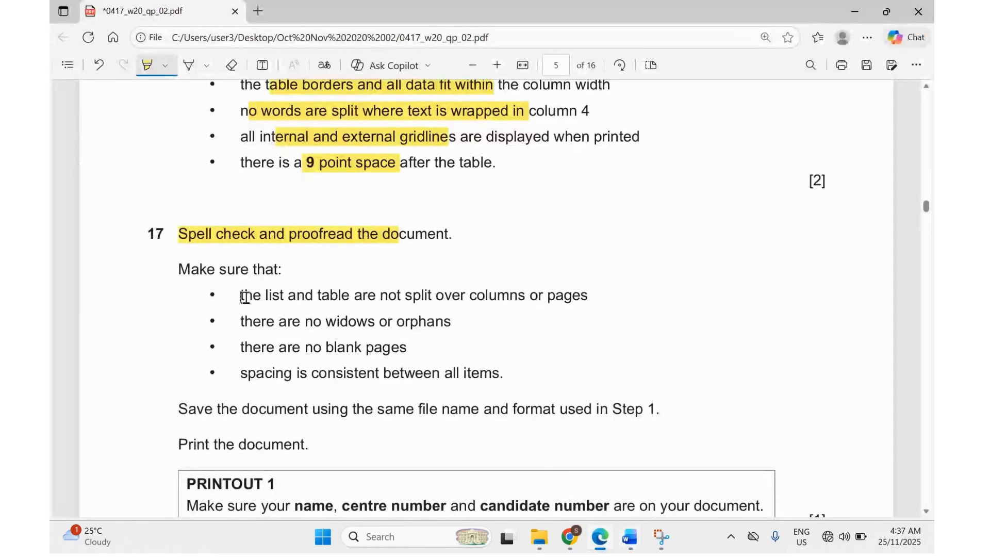
drag(244, 297, 330, 296)
drag(402, 297, 492, 302)
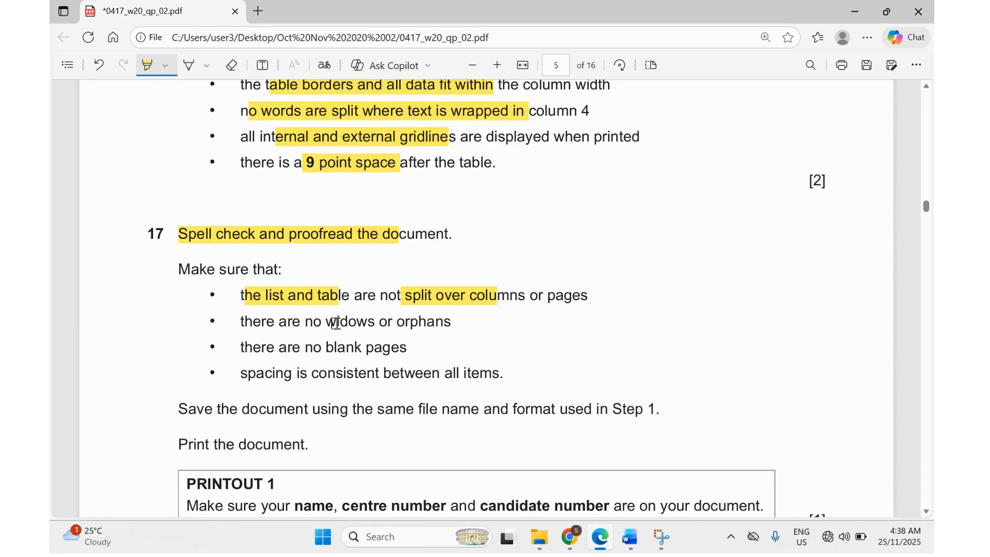
drag(336, 323, 432, 327)
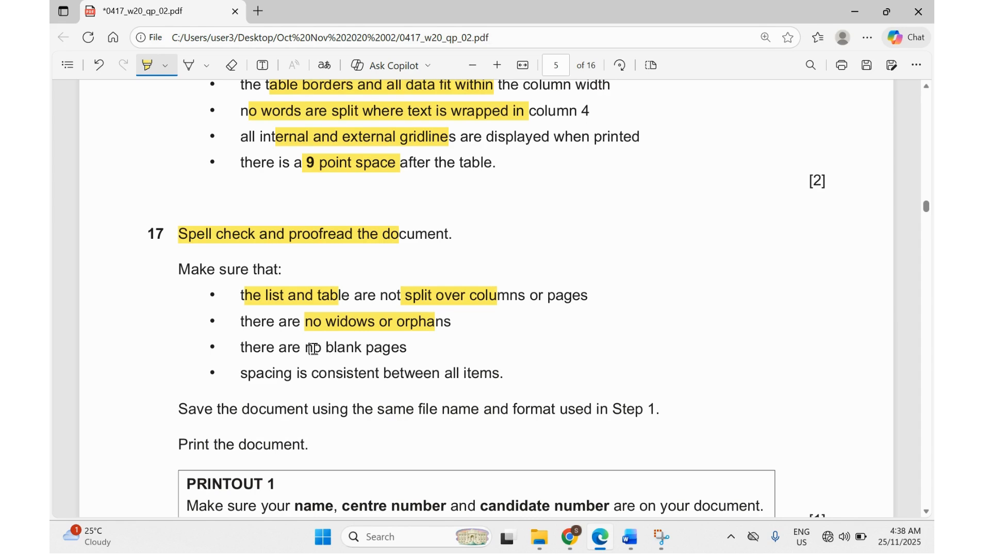
drag(313, 348, 393, 347)
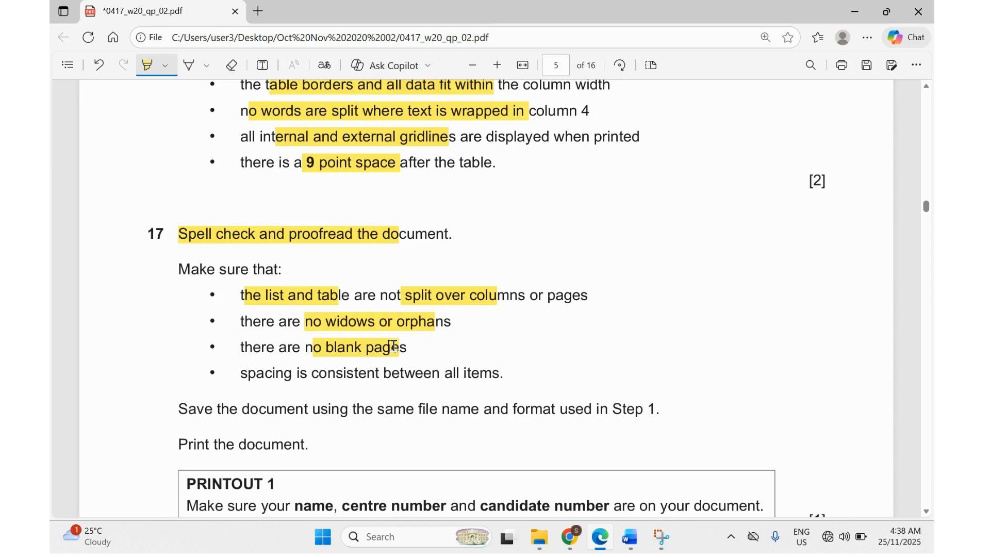
drag(303, 372, 398, 371)
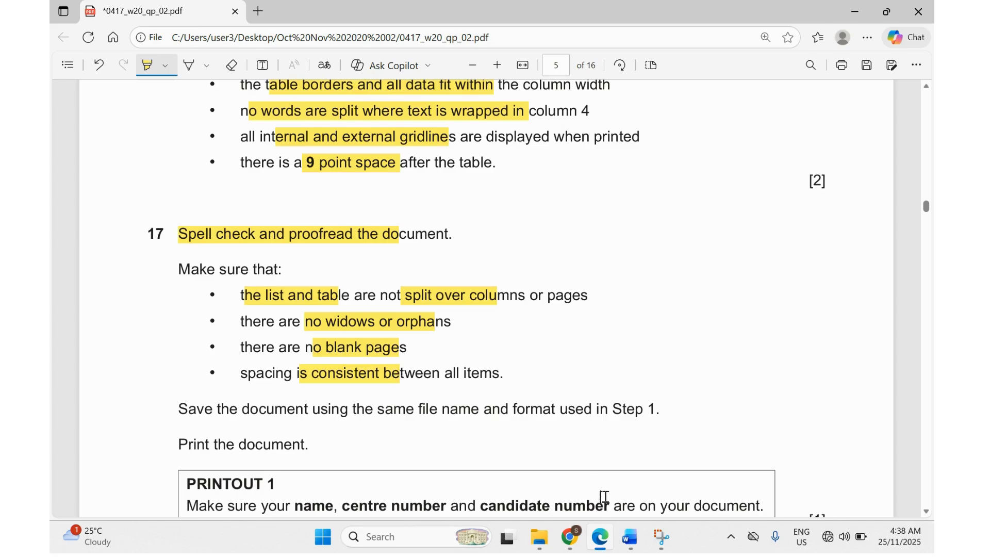
mouse_move(630, 536)
click(664, 474)
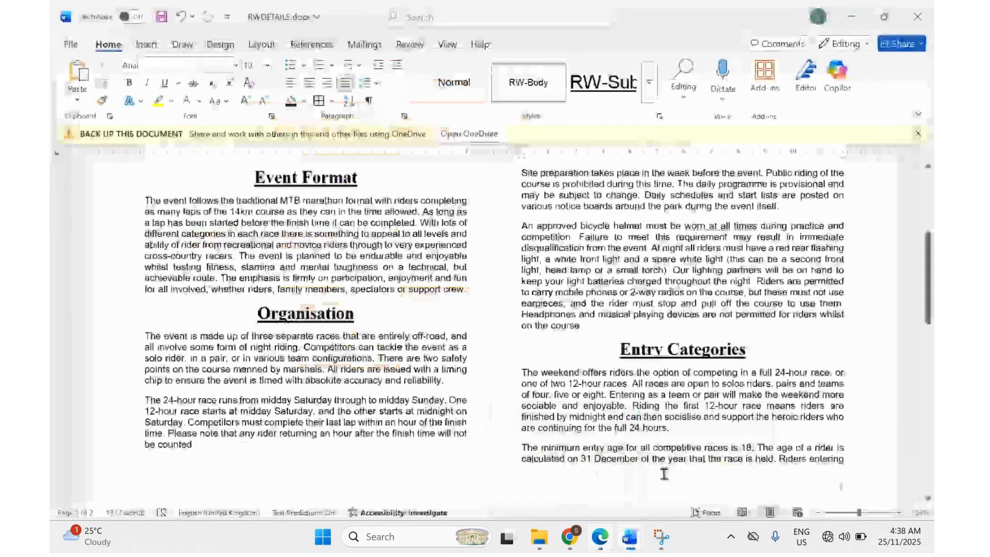
Scroll through pages 1 and 2 of RWDETAILS.docx to check them against question 17's checklist.
scroll(497, 308, up, 5)
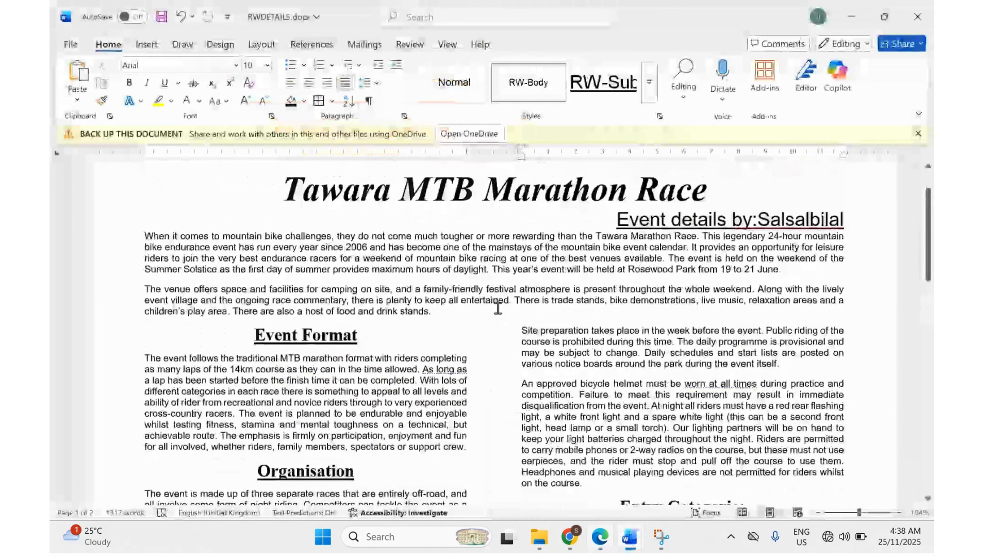
scroll(498, 308, down, 5)
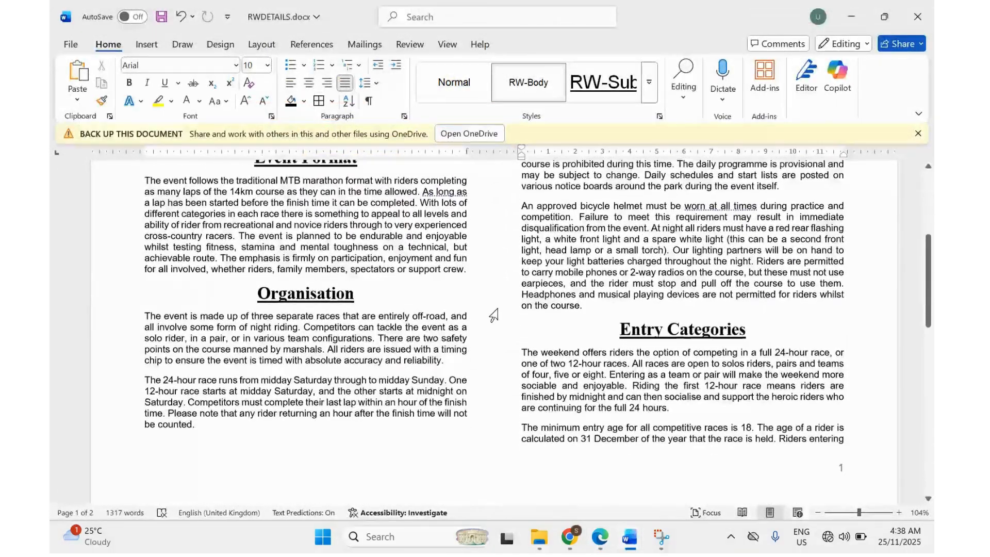
scroll(493, 314, down, 10)
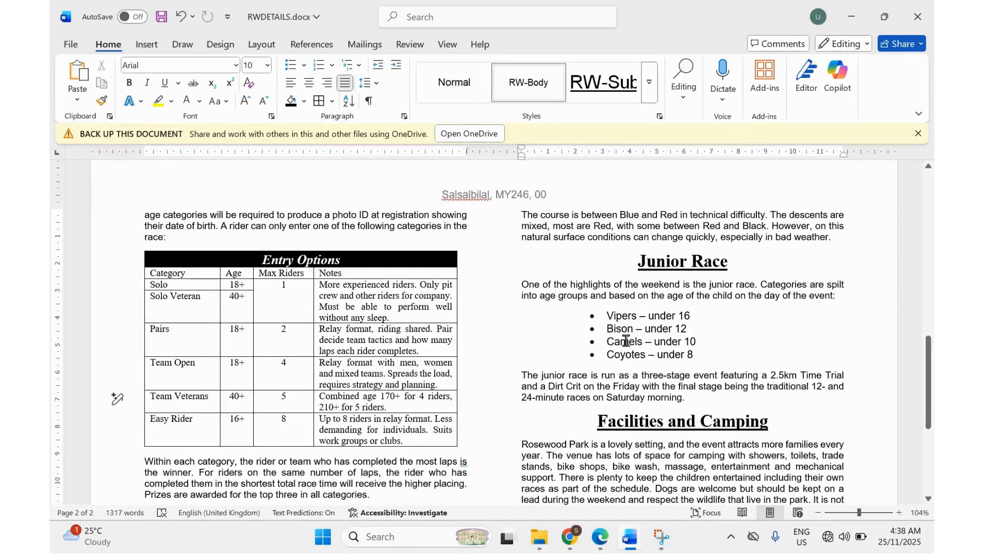
scroll(626, 341, down, 4)
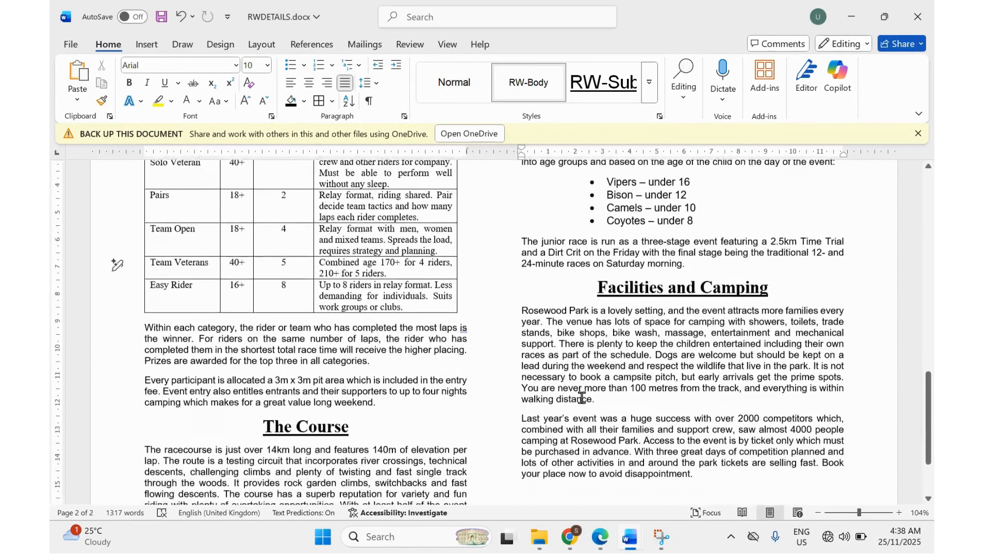
scroll(581, 397, down, 4)
scroll(581, 396, up, 9)
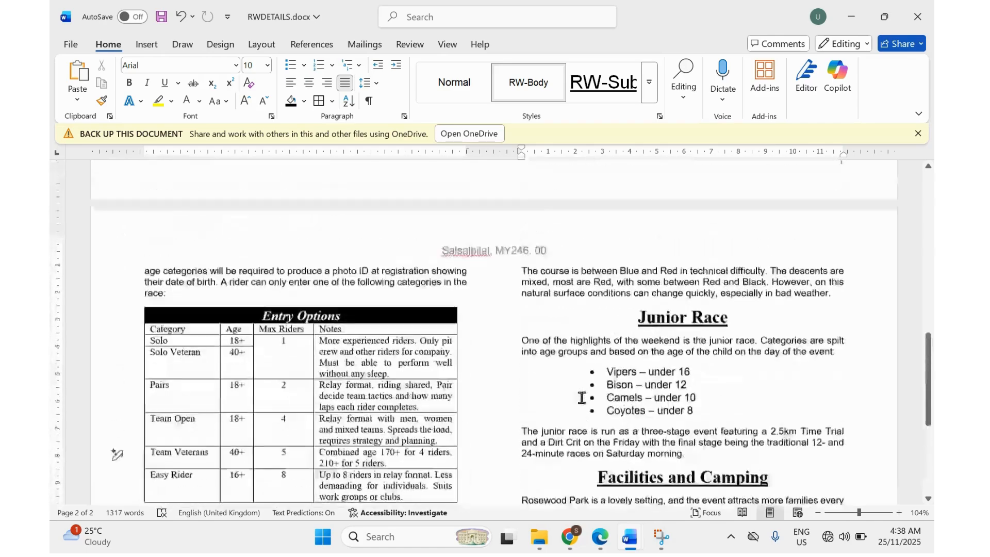
scroll(582, 397, up, 15)
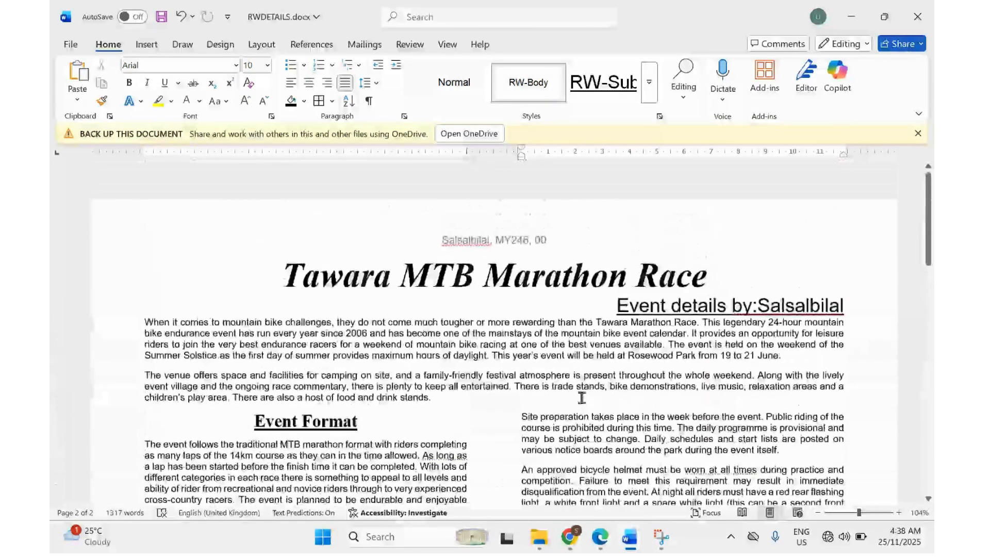
scroll(582, 397, down, 10)
scroll(581, 397, down, 9)
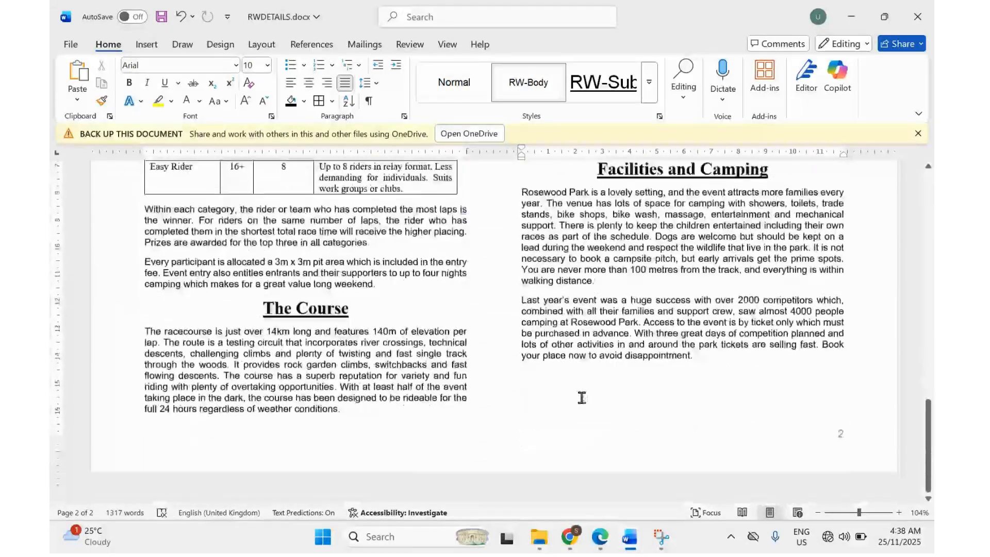
scroll(582, 397, up, 18)
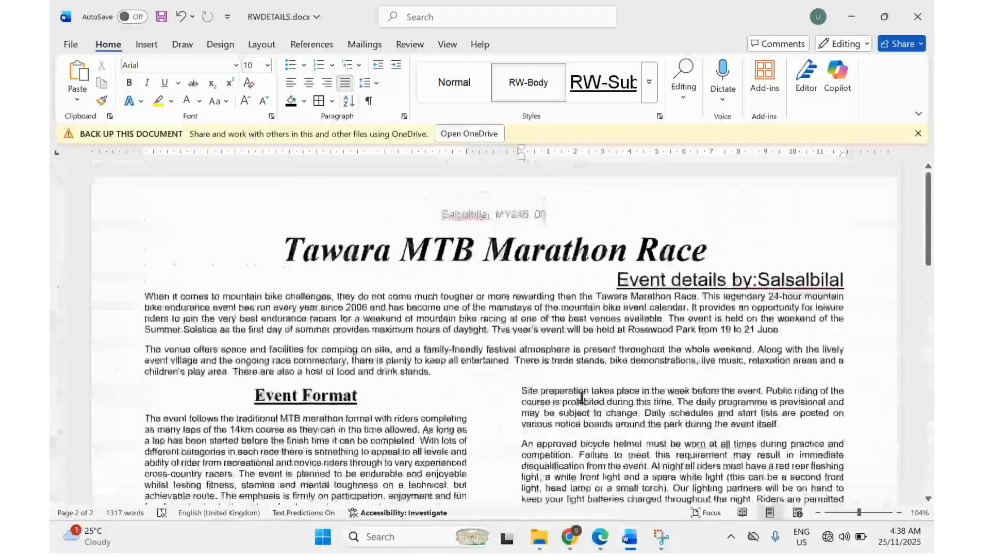
click(601, 538)
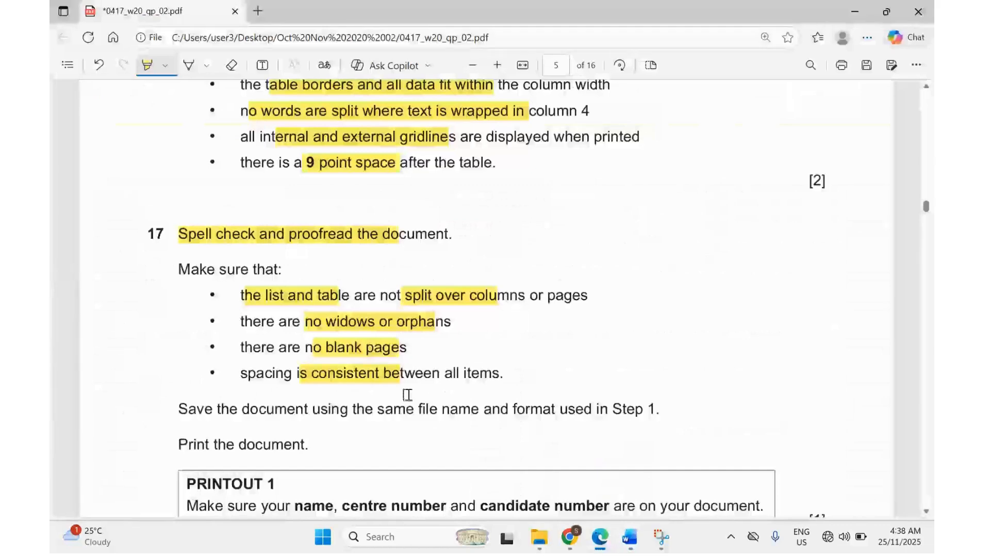
Highlight the 'Save' instruction in question 17 and save RWDETAILS.docx.
scroll(407, 395, down, 1)
drag(191, 380, 215, 380)
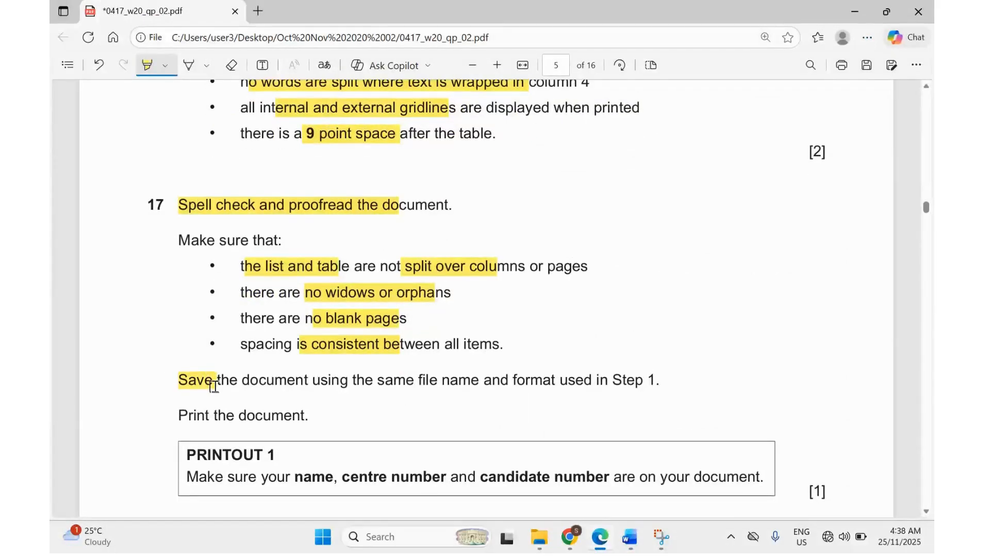
mouse_move(601, 544)
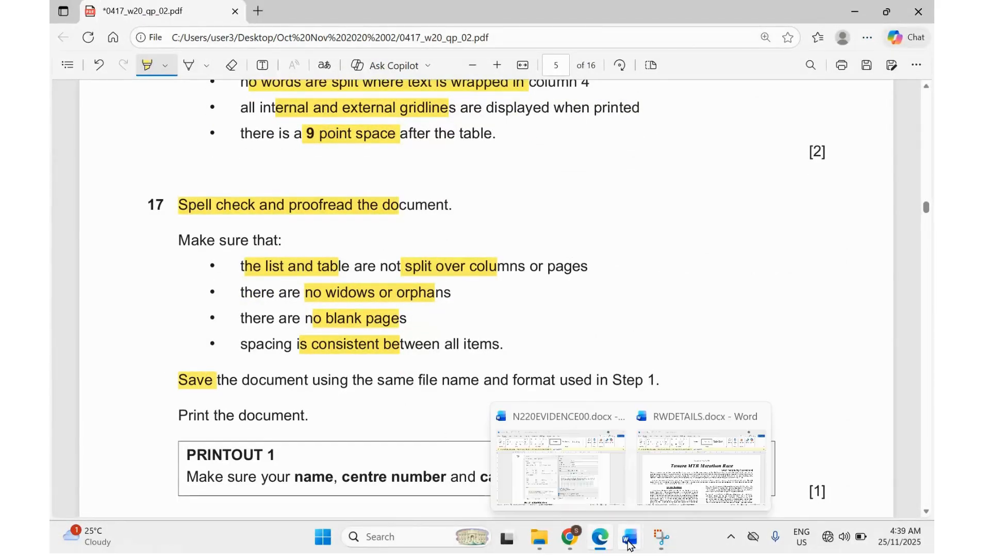
click(638, 512)
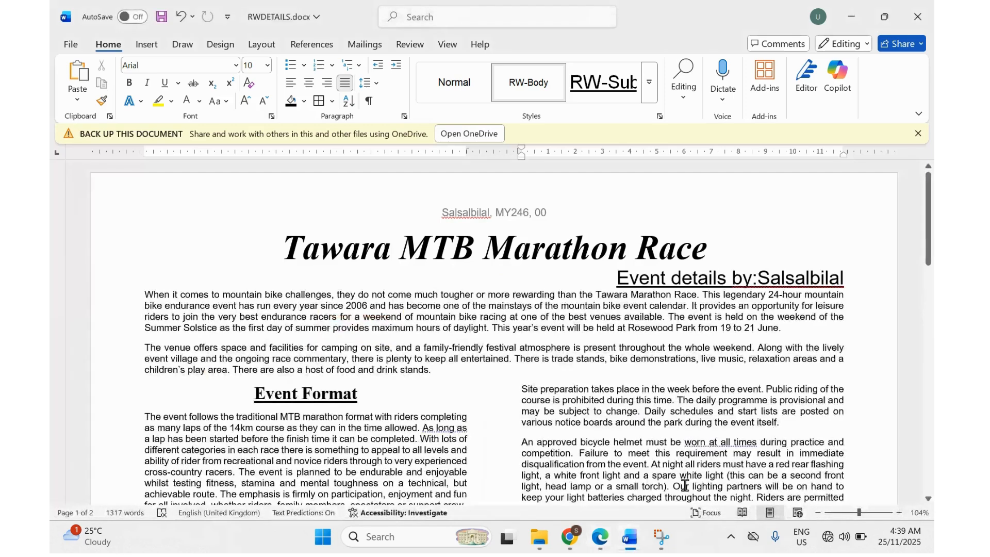
Check the N220EVIDENCE00 evidence document, then return to the exam paper PDF.
mouse_move(630, 542)
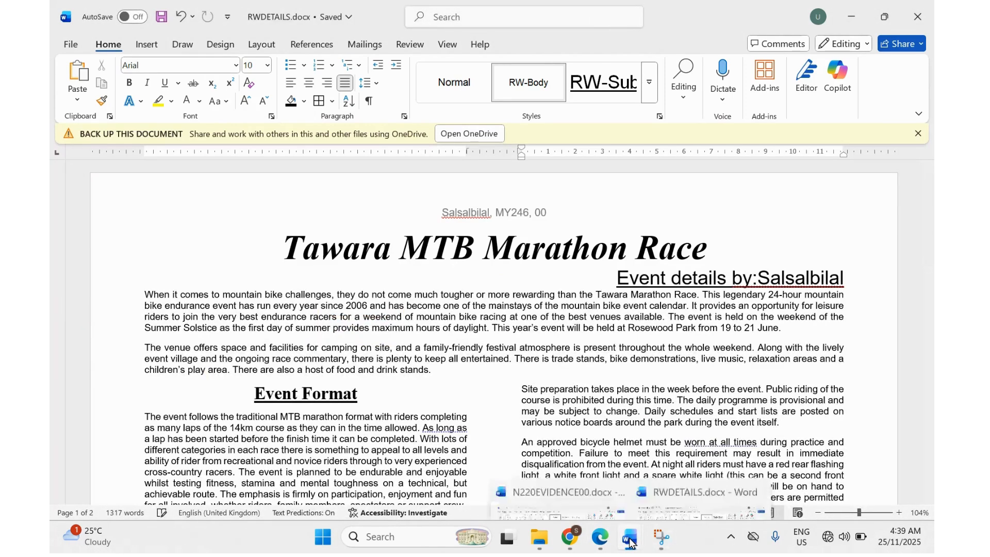
click(543, 476)
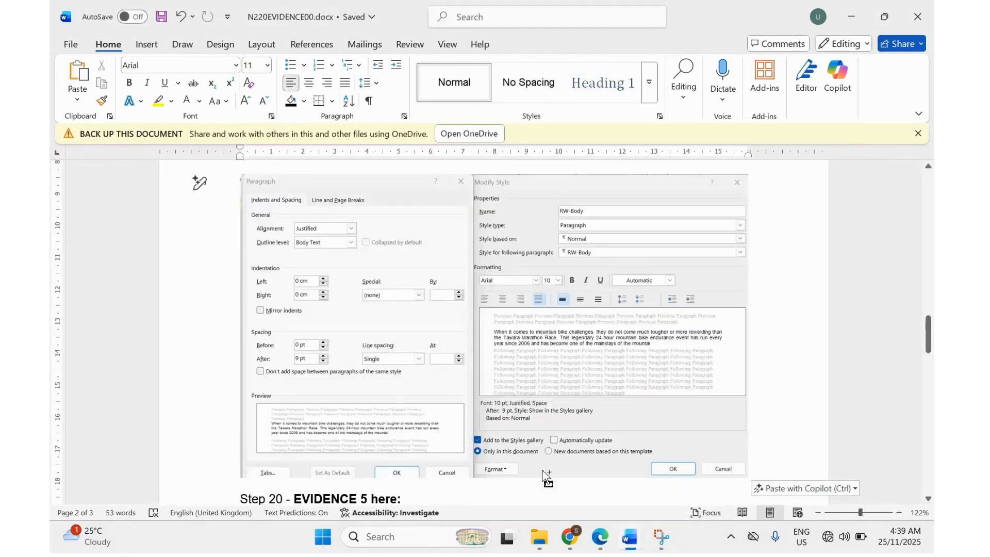
click(600, 538)
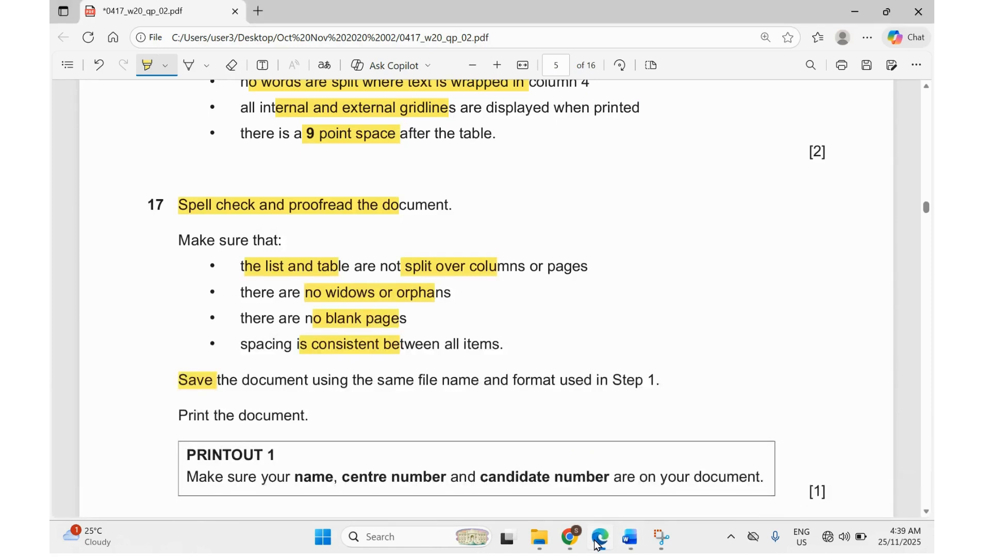
Highlight 'Print the document' and the PRINTOUT 1 name and number line, then return to RWDETAILS.
scroll(318, 346, down, 1)
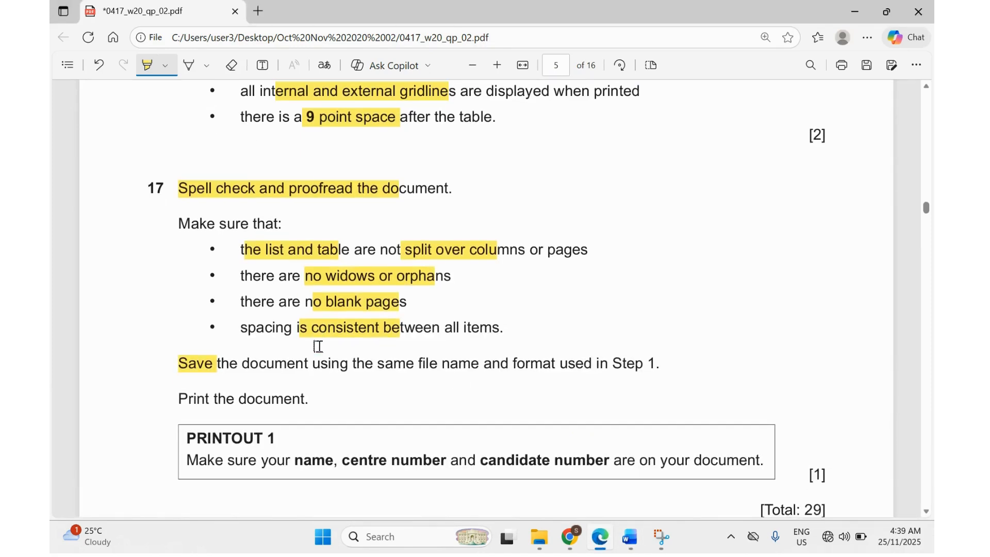
drag(181, 397, 235, 400)
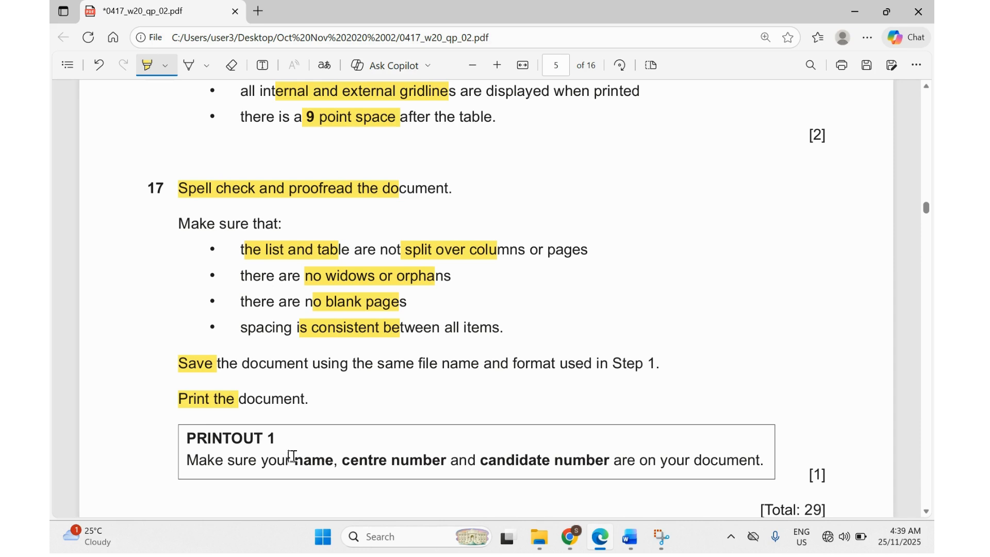
drag(291, 455, 571, 460)
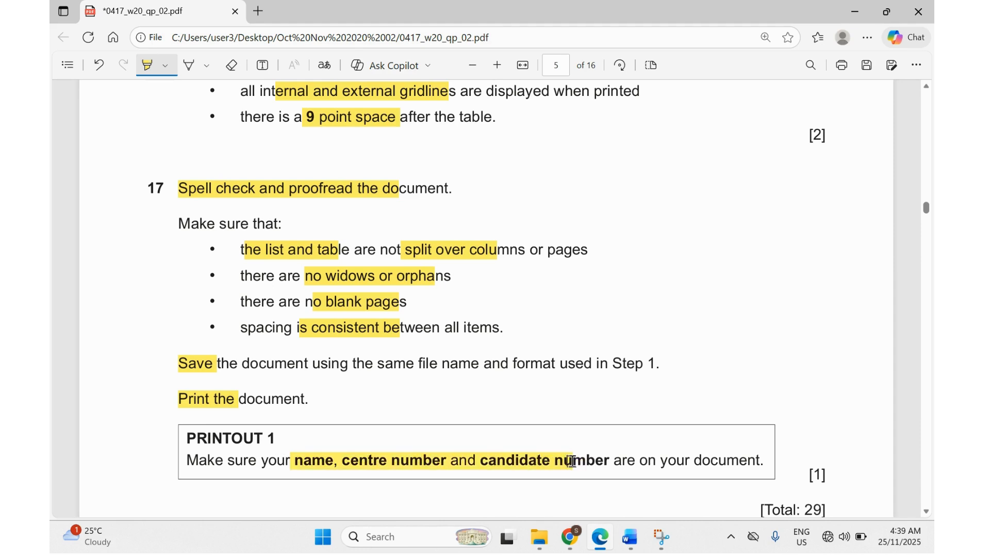
mouse_move(630, 537)
click(699, 454)
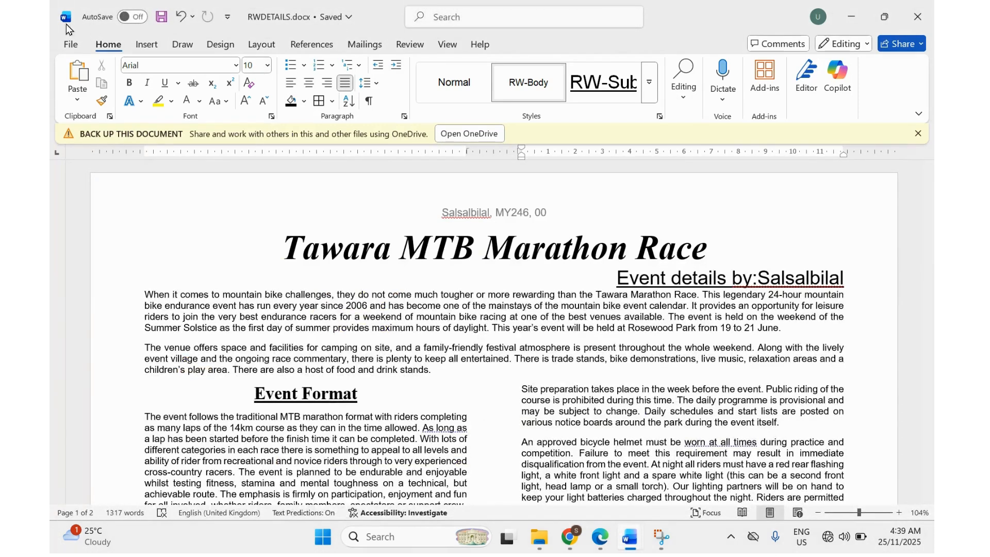
Check both landscape pages in the print preview, then return to question 17 in Edge.
click(64, 44)
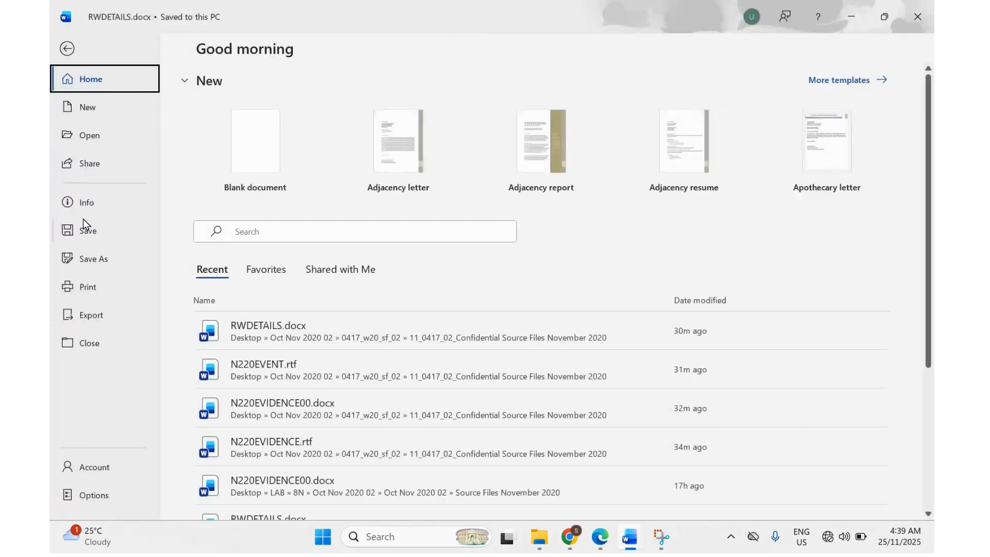
click(79, 296)
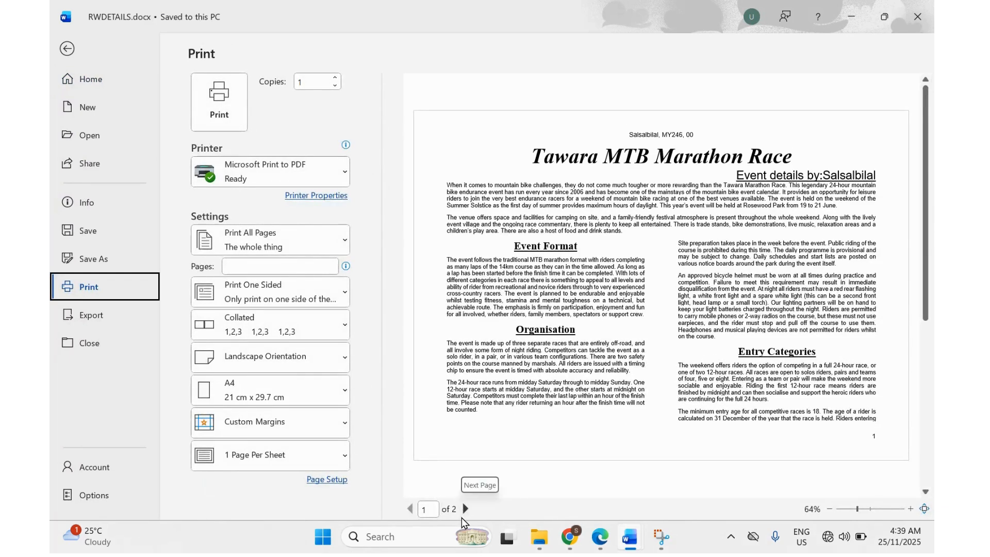
click(462, 512)
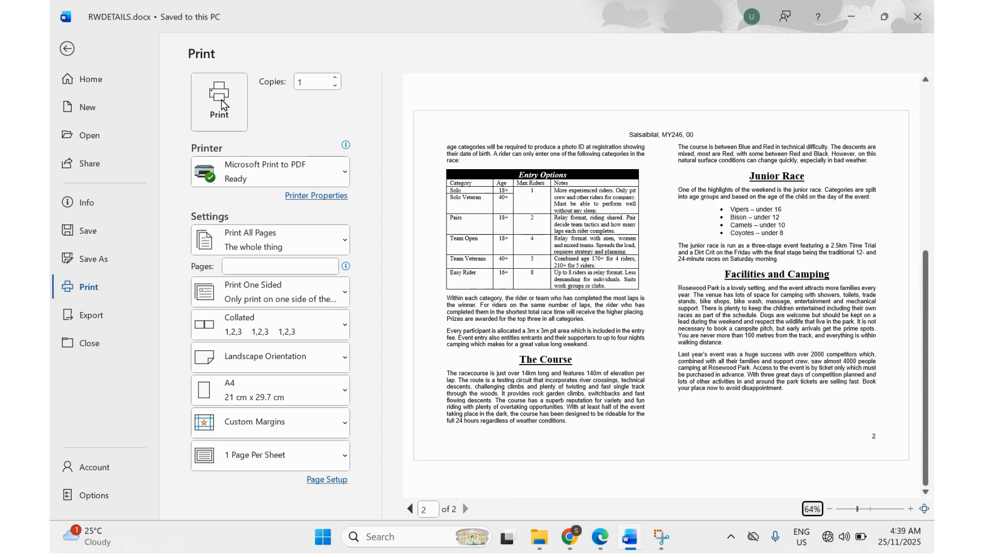
click(599, 537)
scroll(471, 363, up, 1)
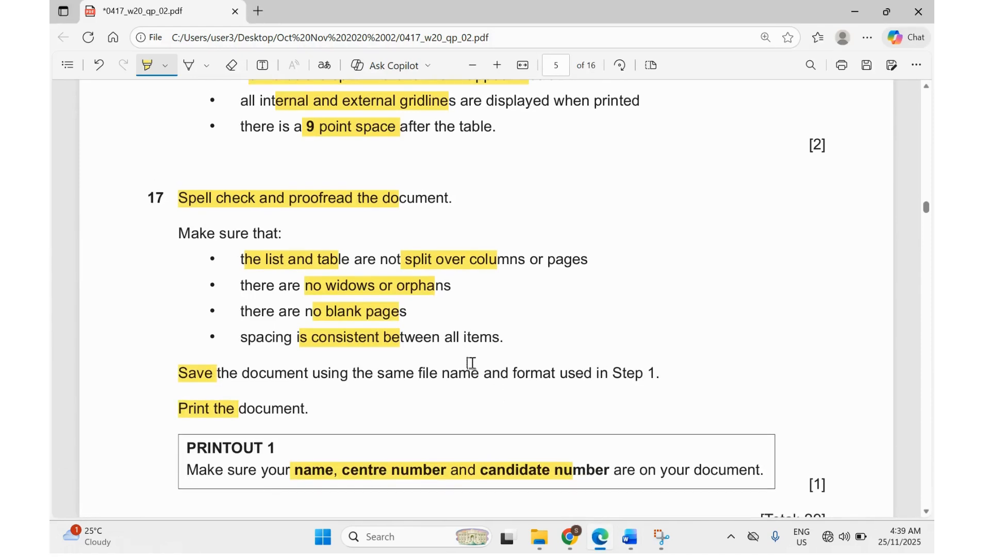